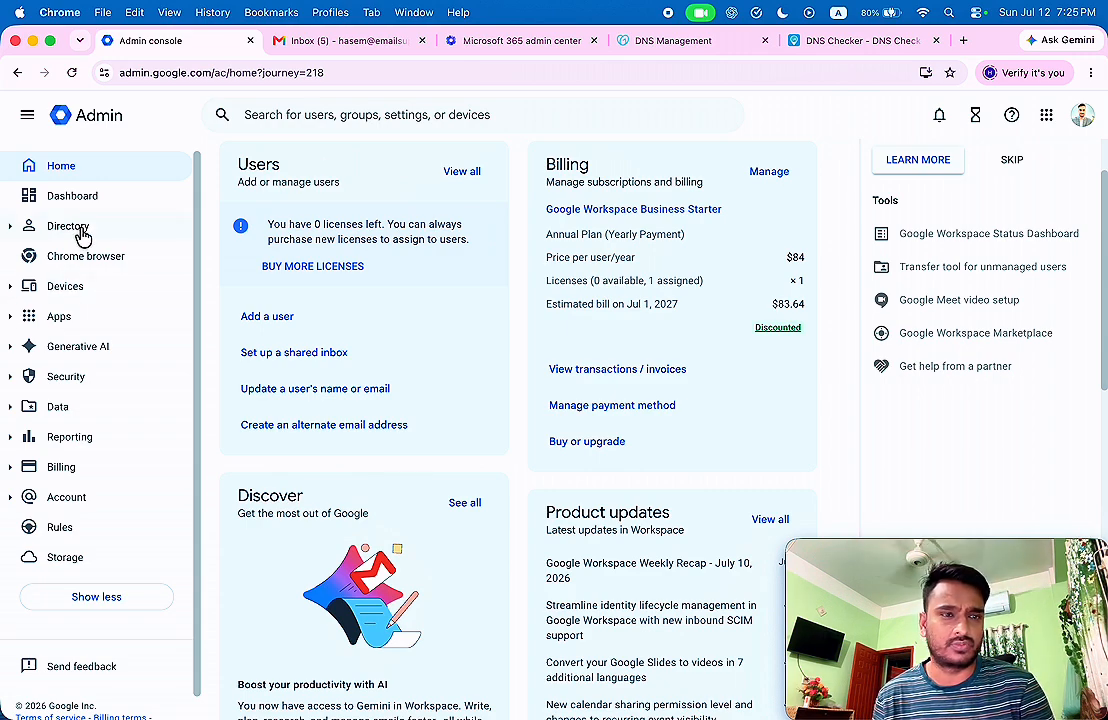
Open Directory > Users in Google Admin and highlight easytechai.com in the user's email.
left_click(112, 230)
left_click(78, 268)
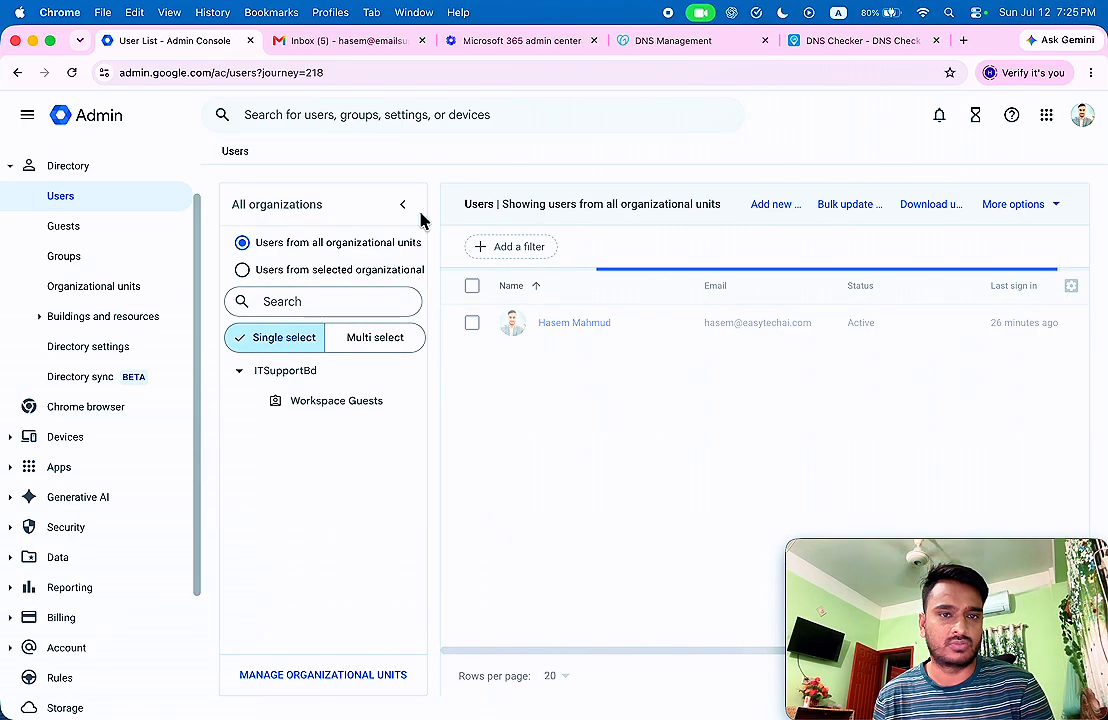
left_click(403, 206)
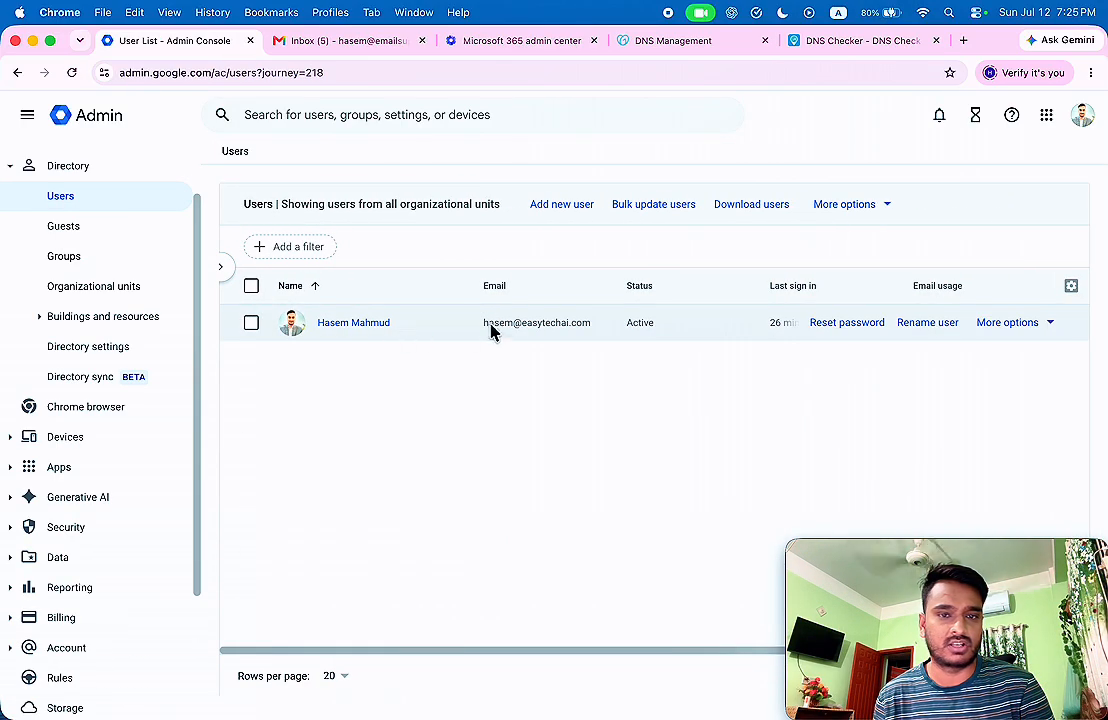
left_click_drag(484, 325, 593, 329)
left_click(549, 354)
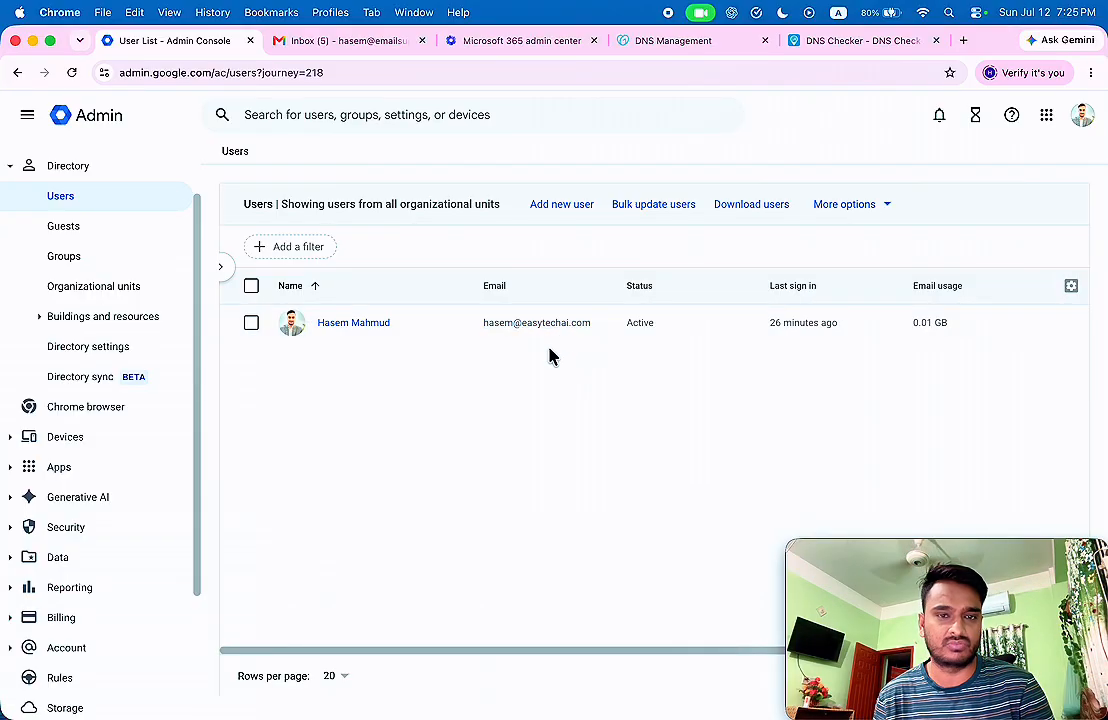
left_click_drag(482, 329, 521, 325)
key("super+c")
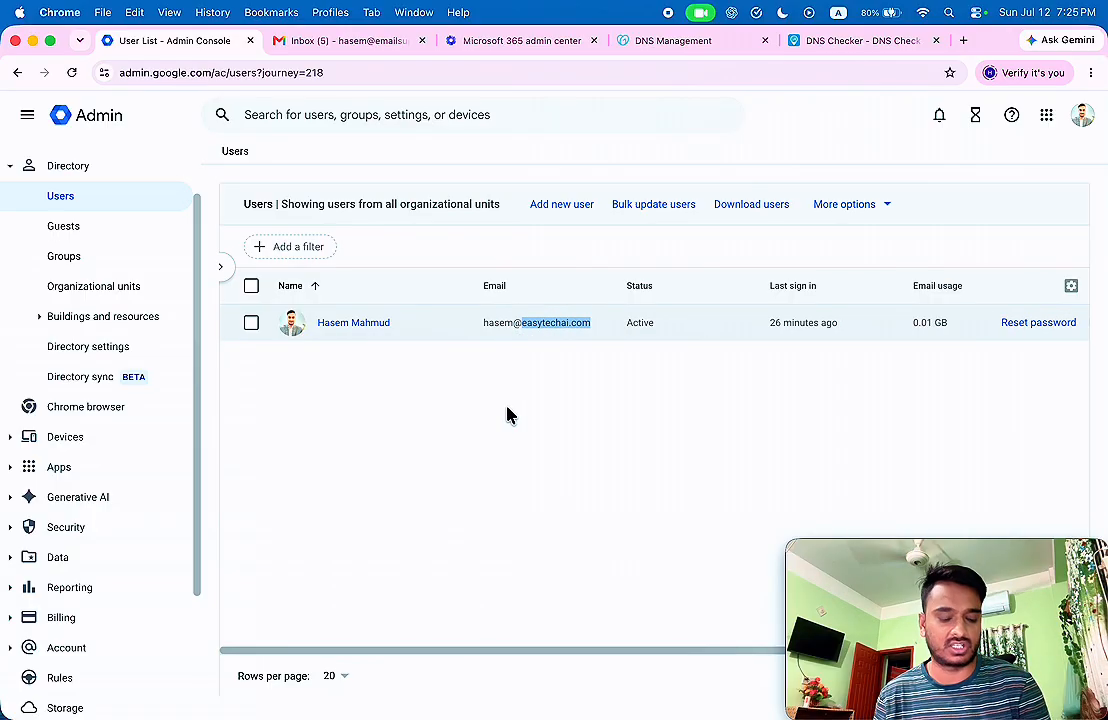
left_click(835, 42)
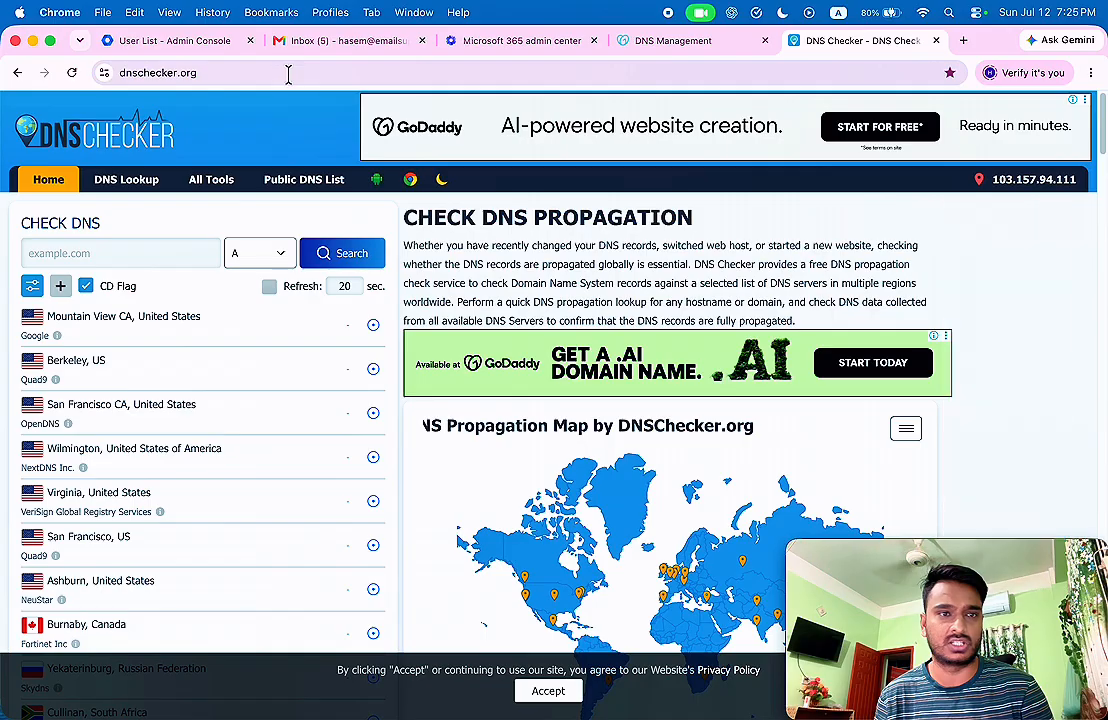
Run a DNS Checker MX lookup for easytechai.com, showing smtp.google.com on all servers.
left_click(106, 257)
key("super+v")
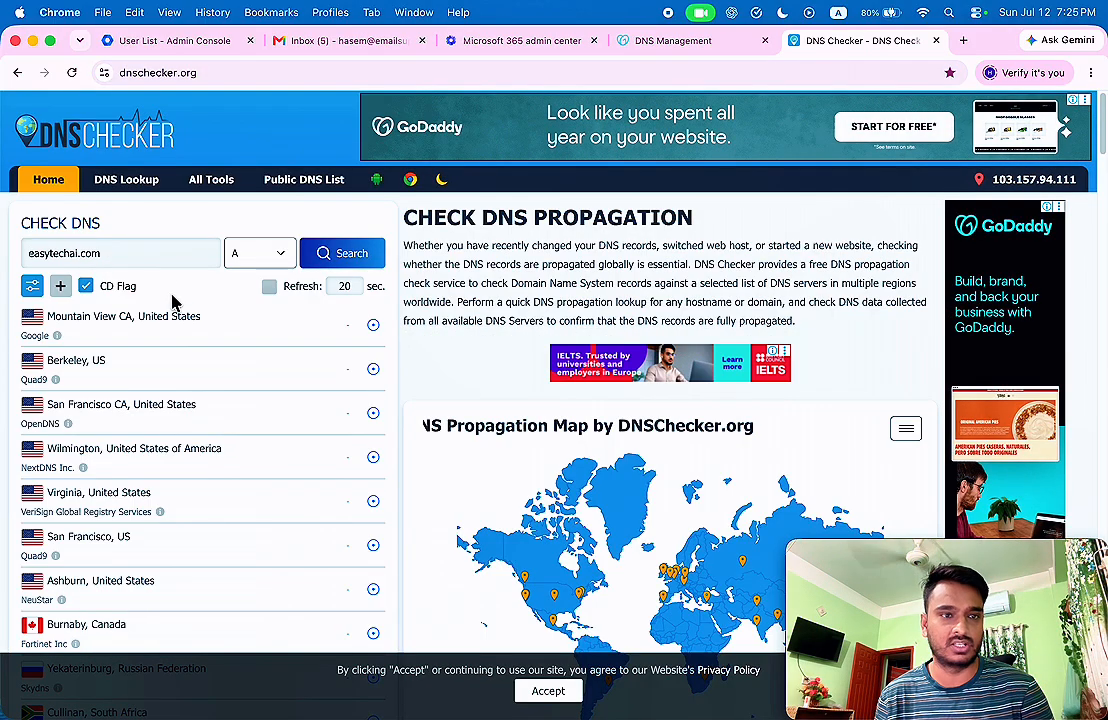
left_click(268, 253)
left_click(242, 306)
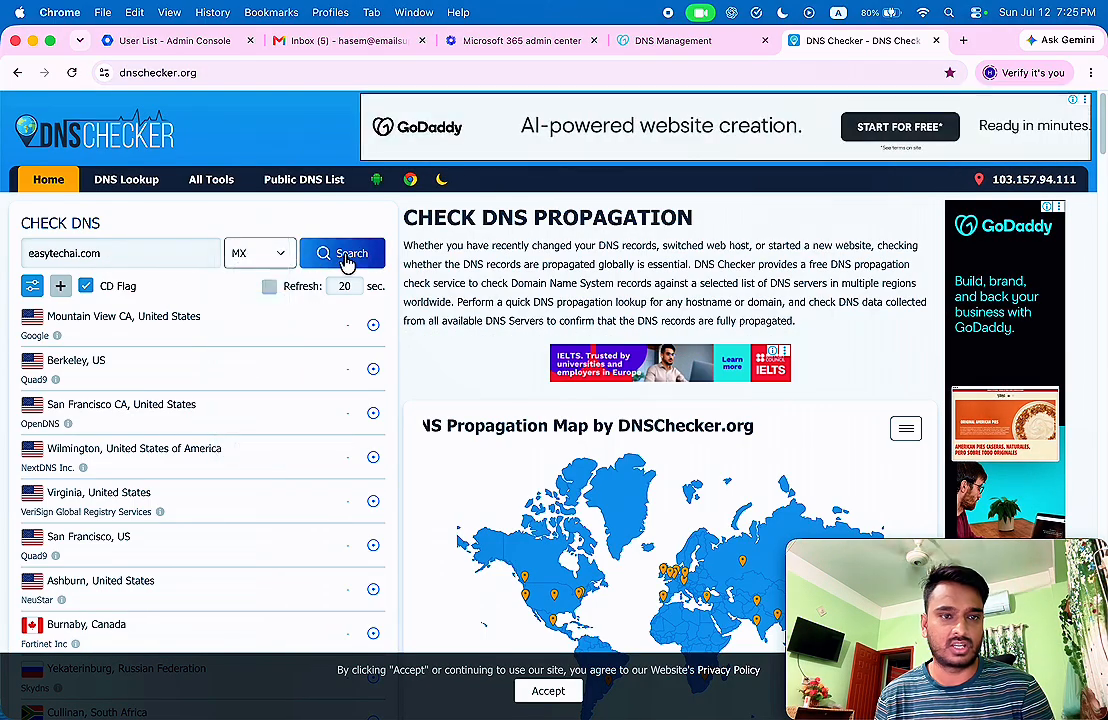
left_click(345, 259)
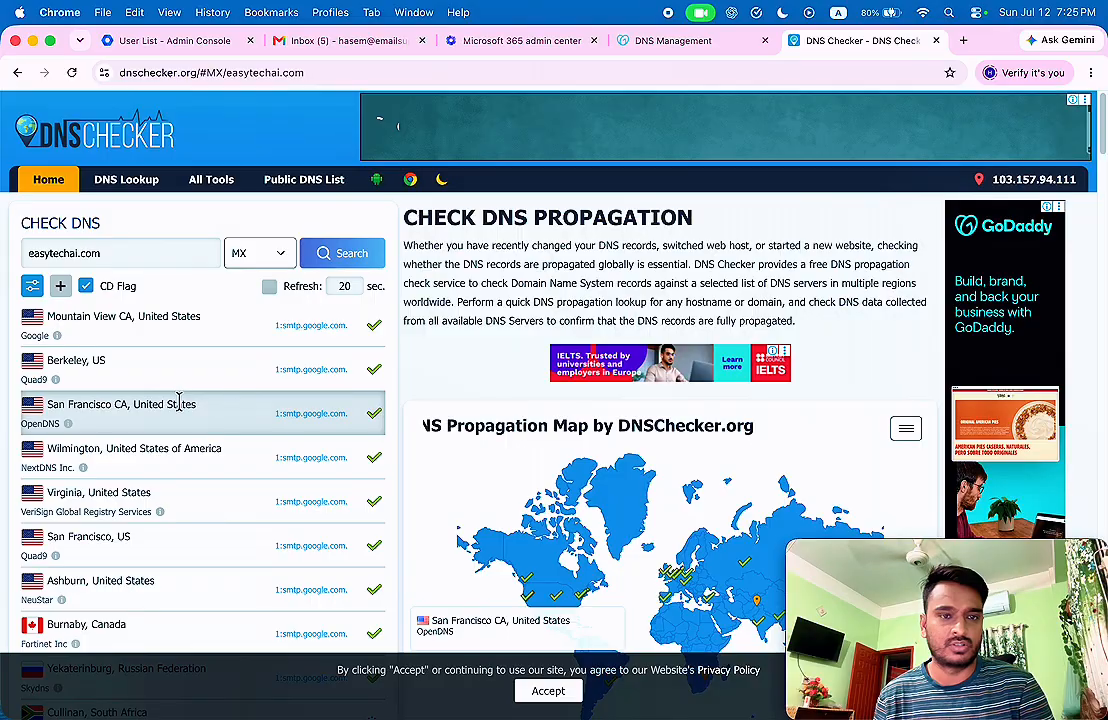
scroll(232, 360, "down", 3)
scroll(150, 248, "up", 1)
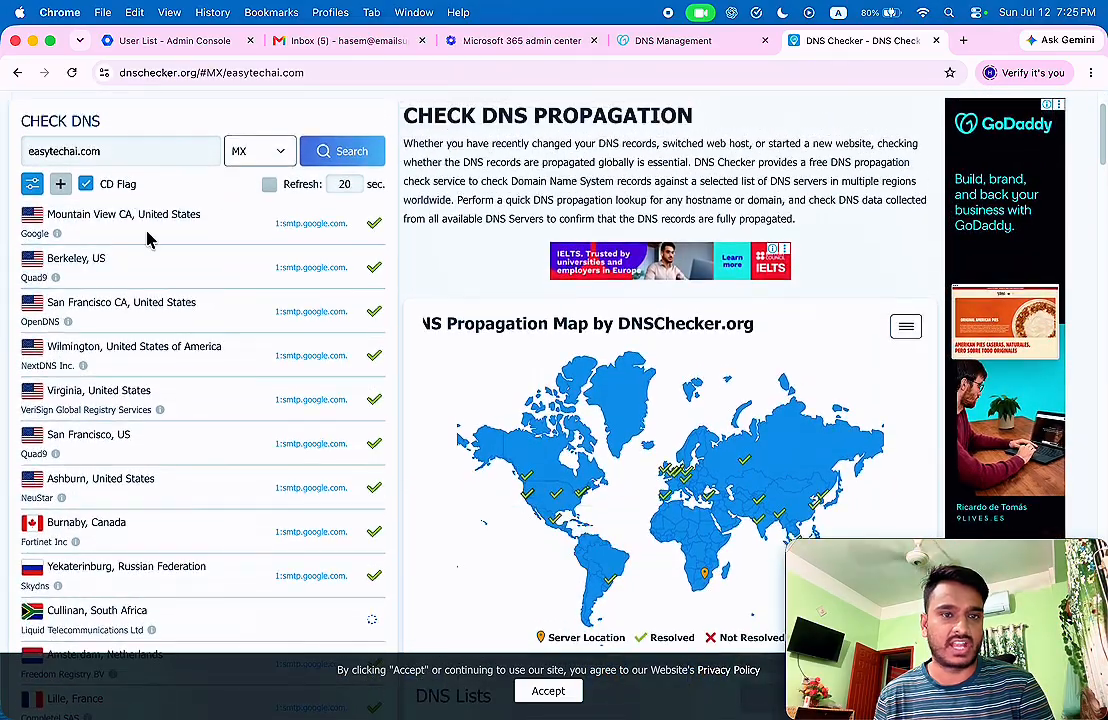
scroll(311, 305, "up", 1)
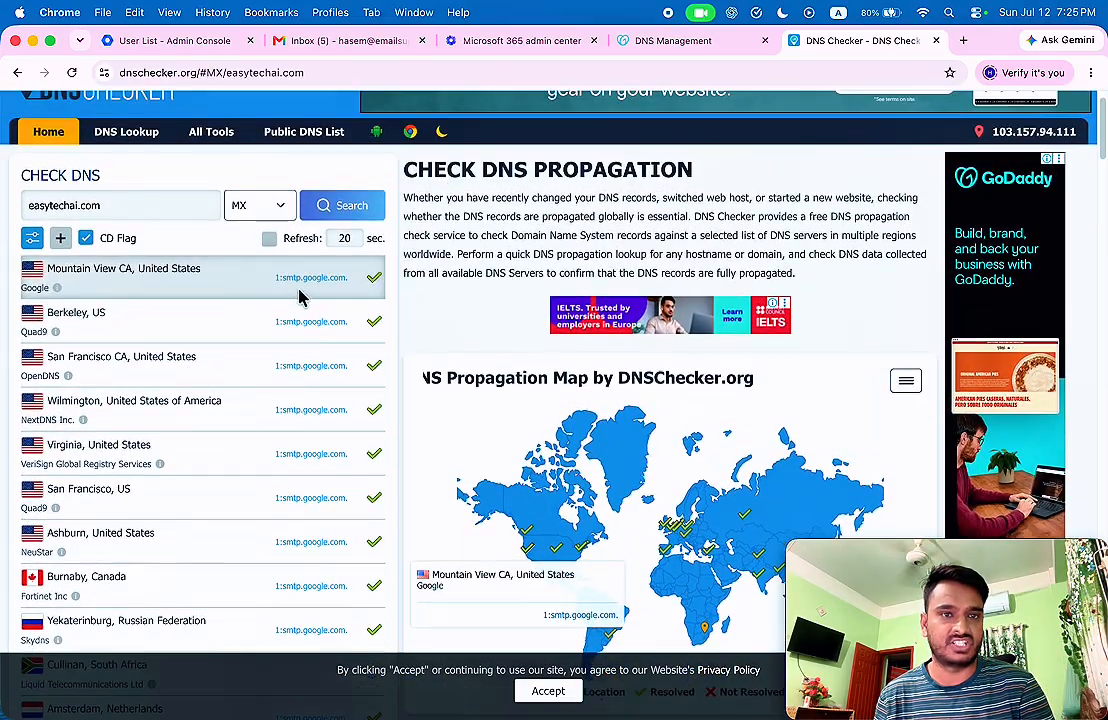
Browse the Gmail folder list, then move across the tabs to the Microsoft 365 admin center.
left_click(345, 42)
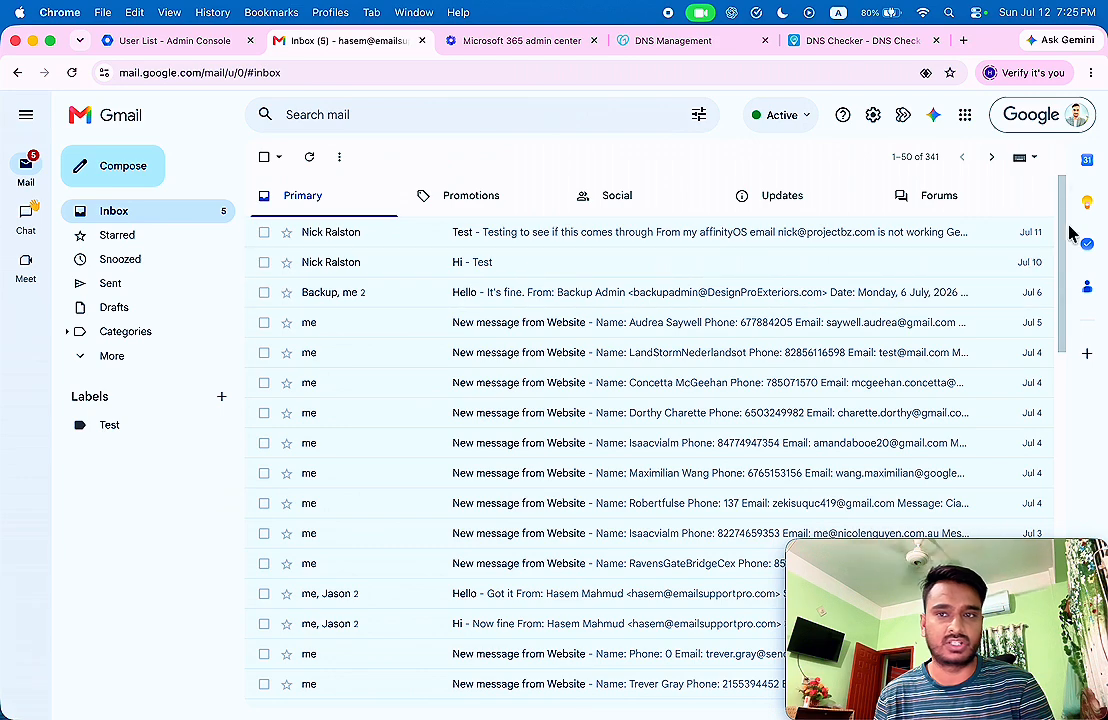
left_click(100, 352)
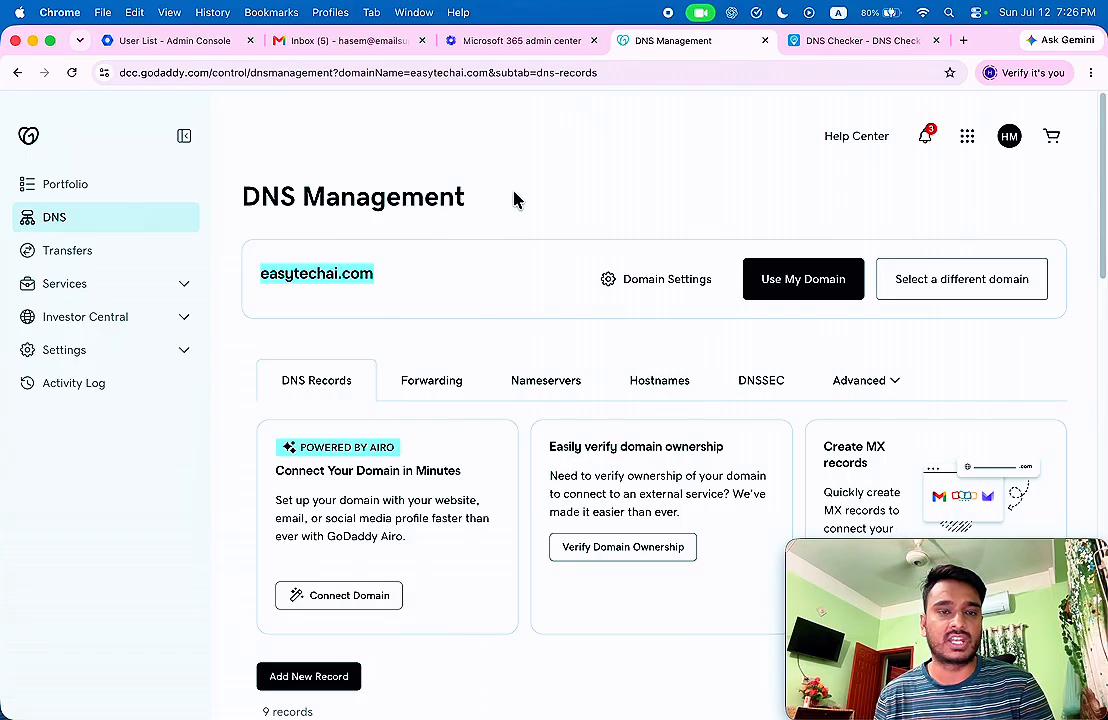
left_click(420, 309)
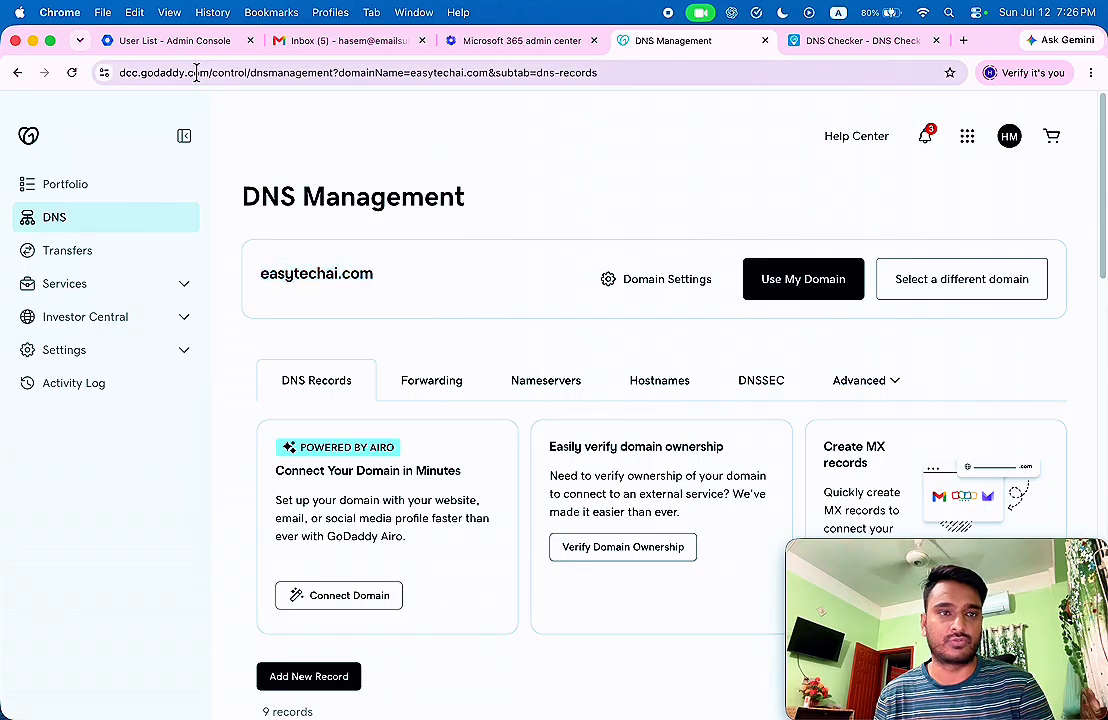
left_click(165, 42)
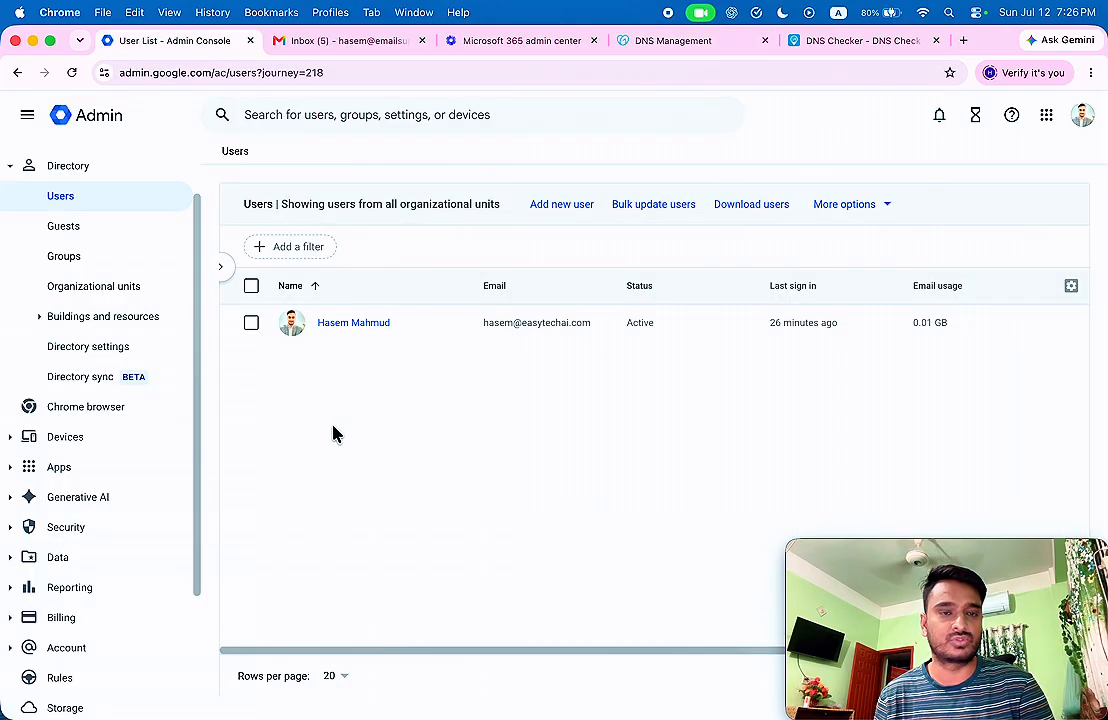
left_click(517, 42)
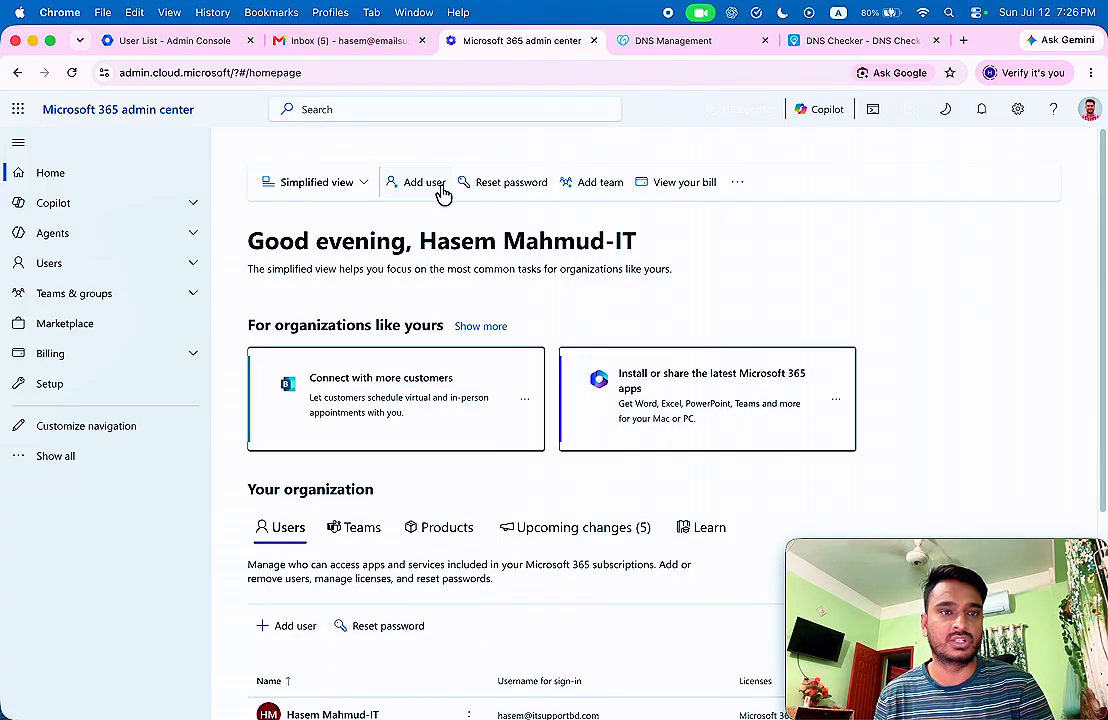
Add easytechai.com as a new domain from Settings > Domains.
left_click(77, 462)
left_click(88, 486)
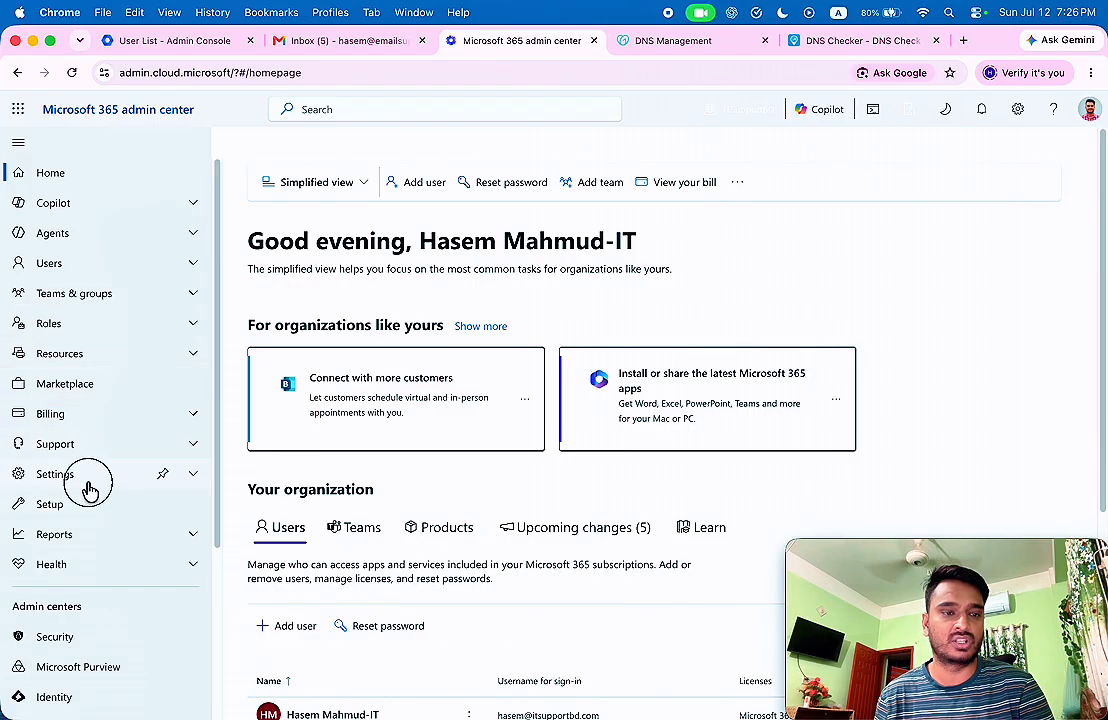
left_click(78, 502)
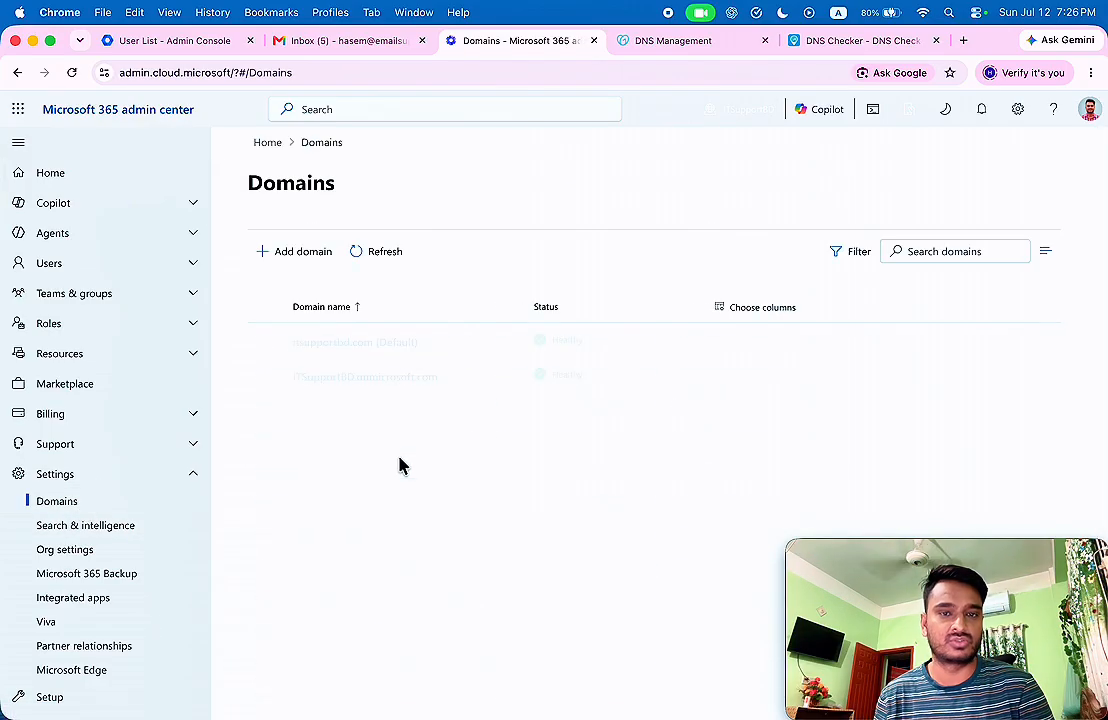
left_click(305, 256)
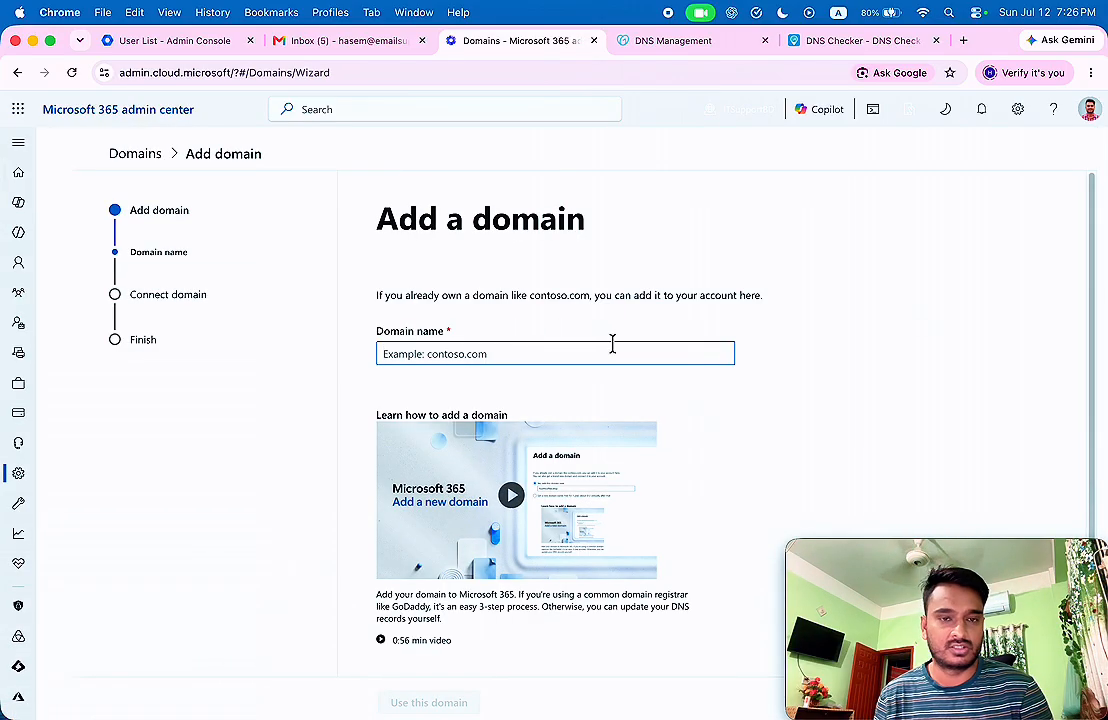
key("super+v")
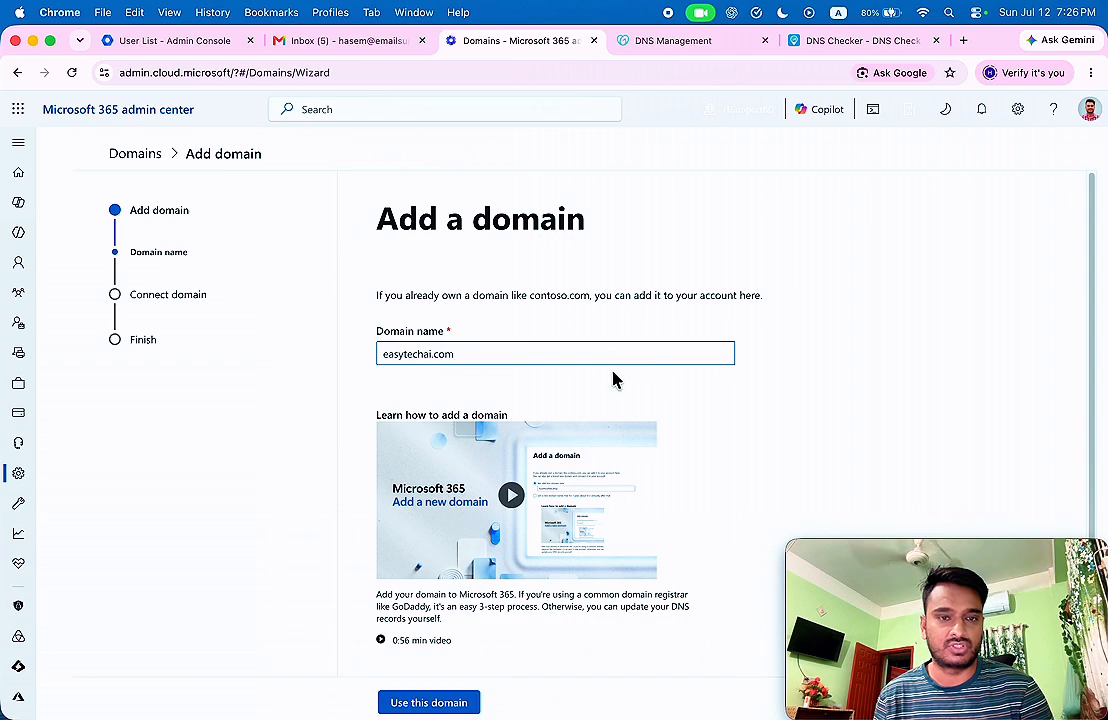
left_click(421, 702)
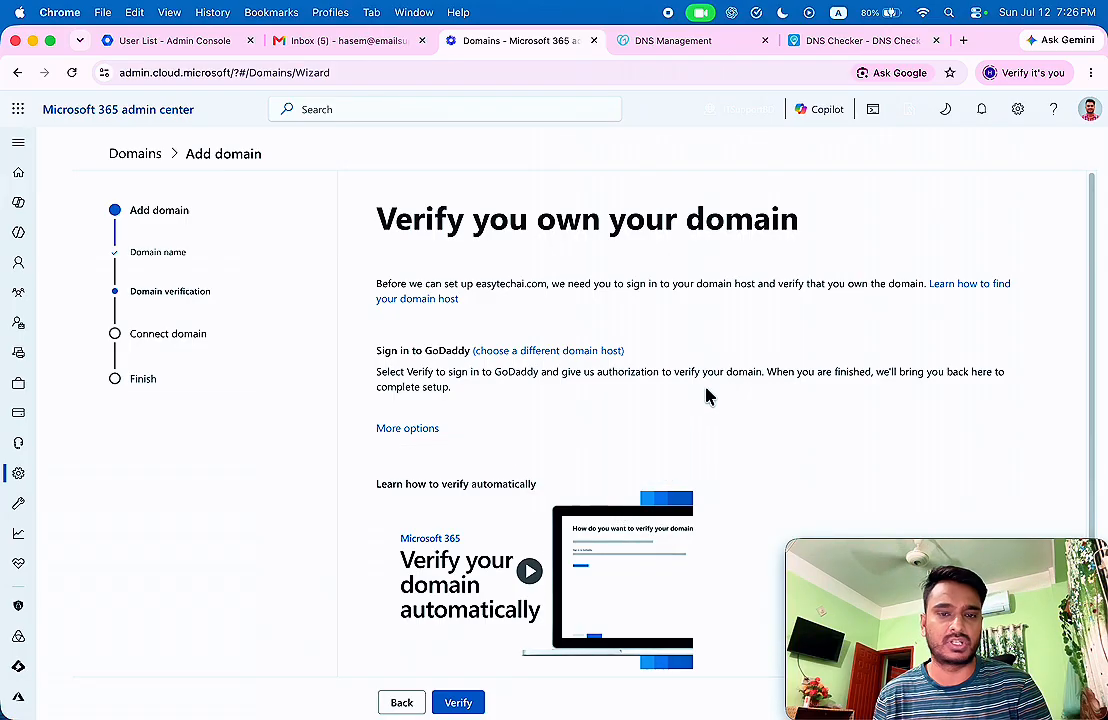
Choose TXT record verification for easytechai.com.
scroll(698, 393, "down", 2)
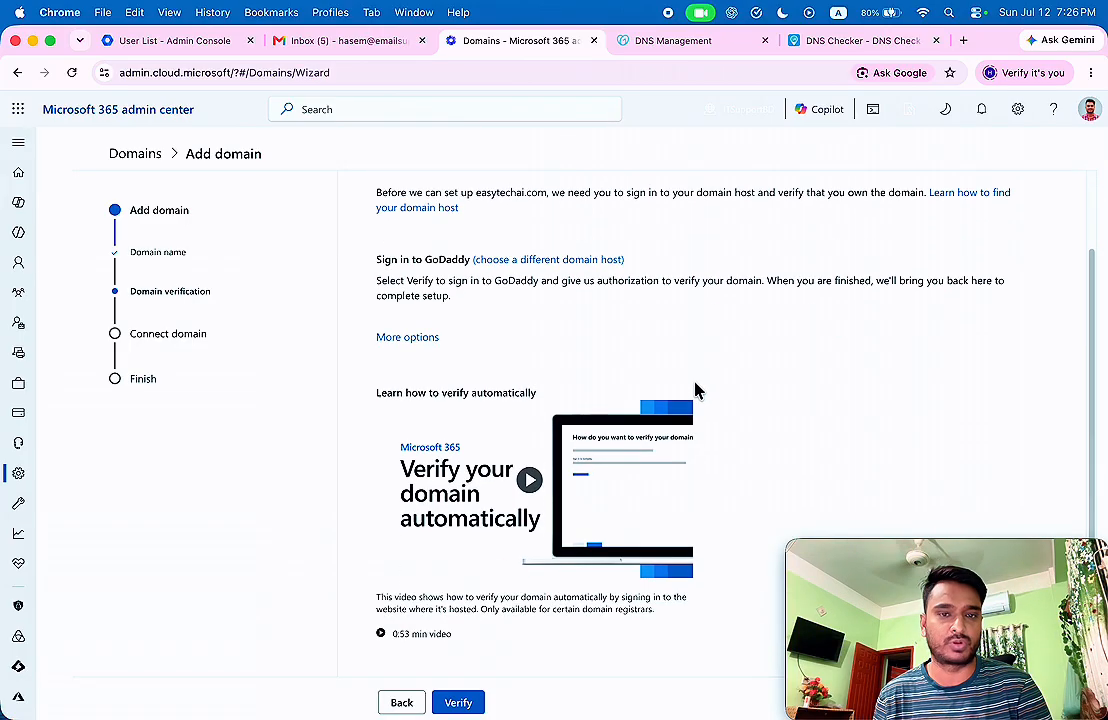
left_click(424, 330)
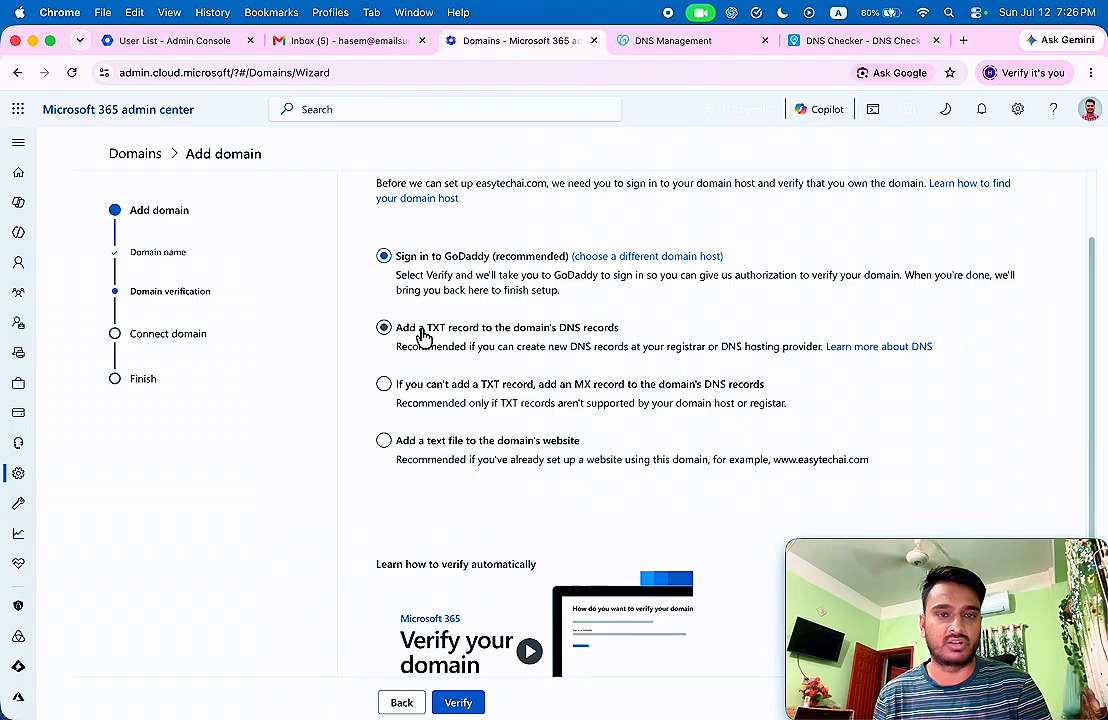
left_click(508, 338)
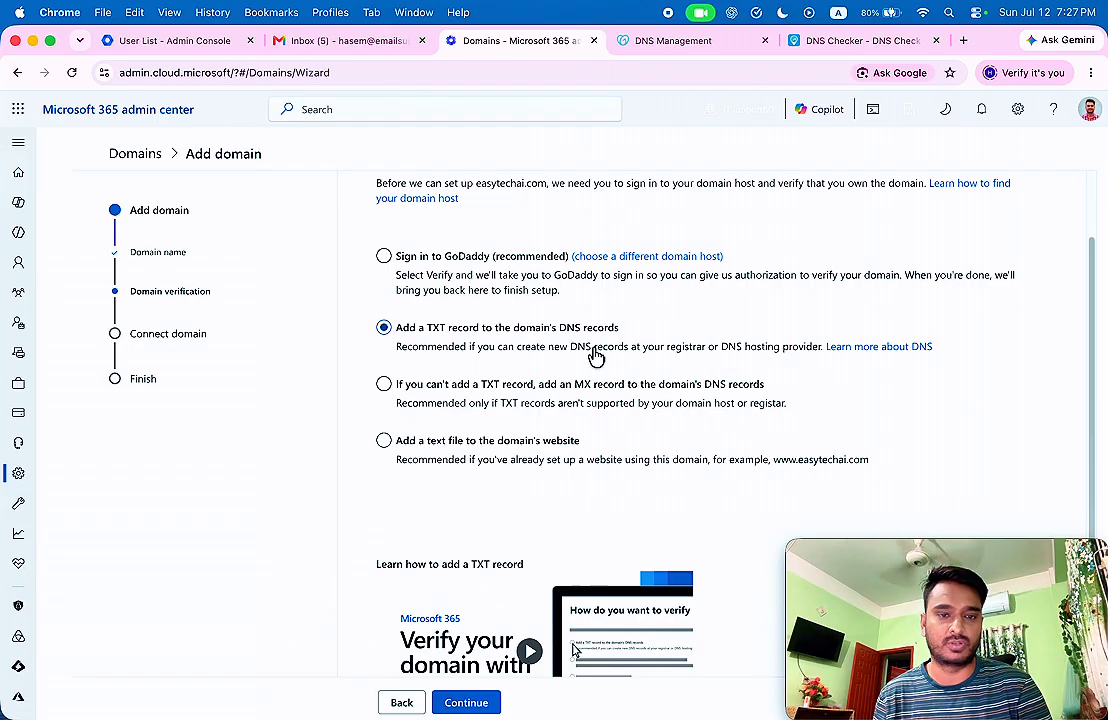
left_click(468, 702)
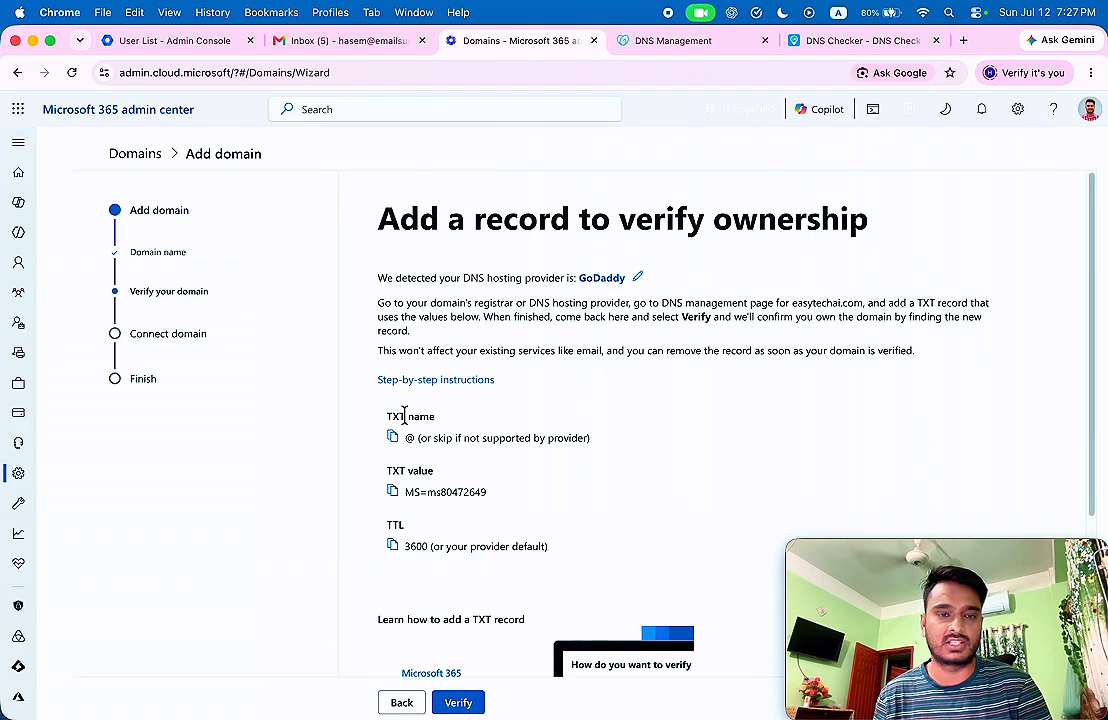
Review the TXT name, value and TTL, and copy the TXT verification value.
left_click_drag(388, 416, 517, 435)
left_click(376, 440)
left_click_drag(416, 438, 447, 446)
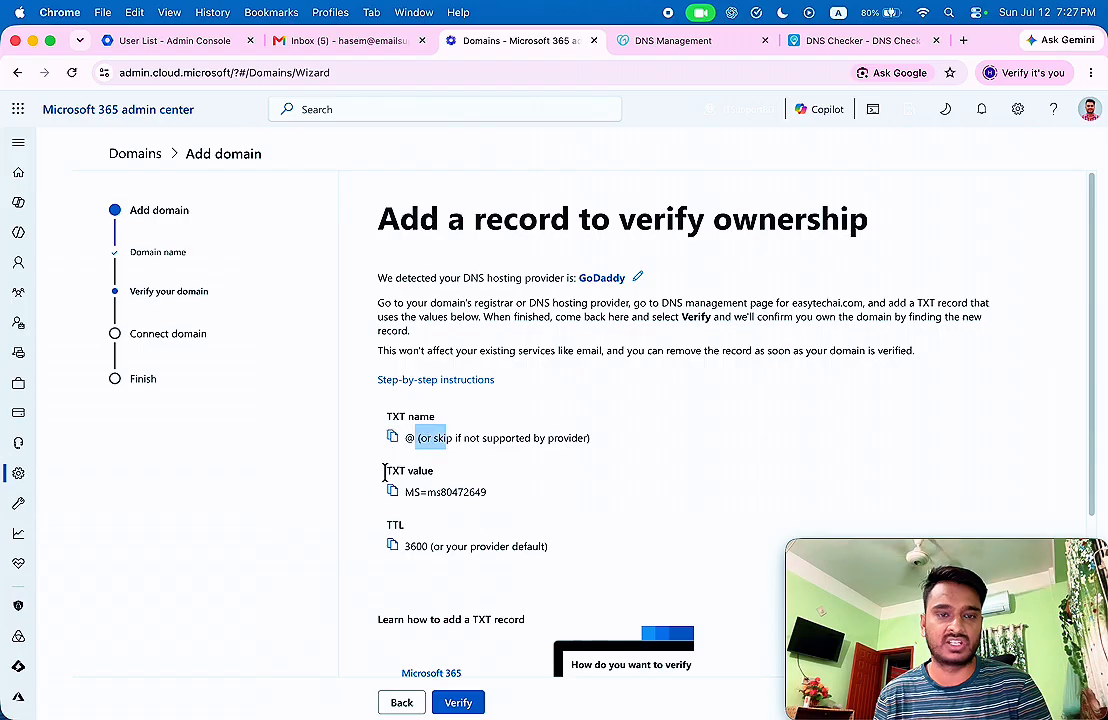
left_click_drag(384, 474, 507, 507)
left_click(420, 507)
left_click(393, 492)
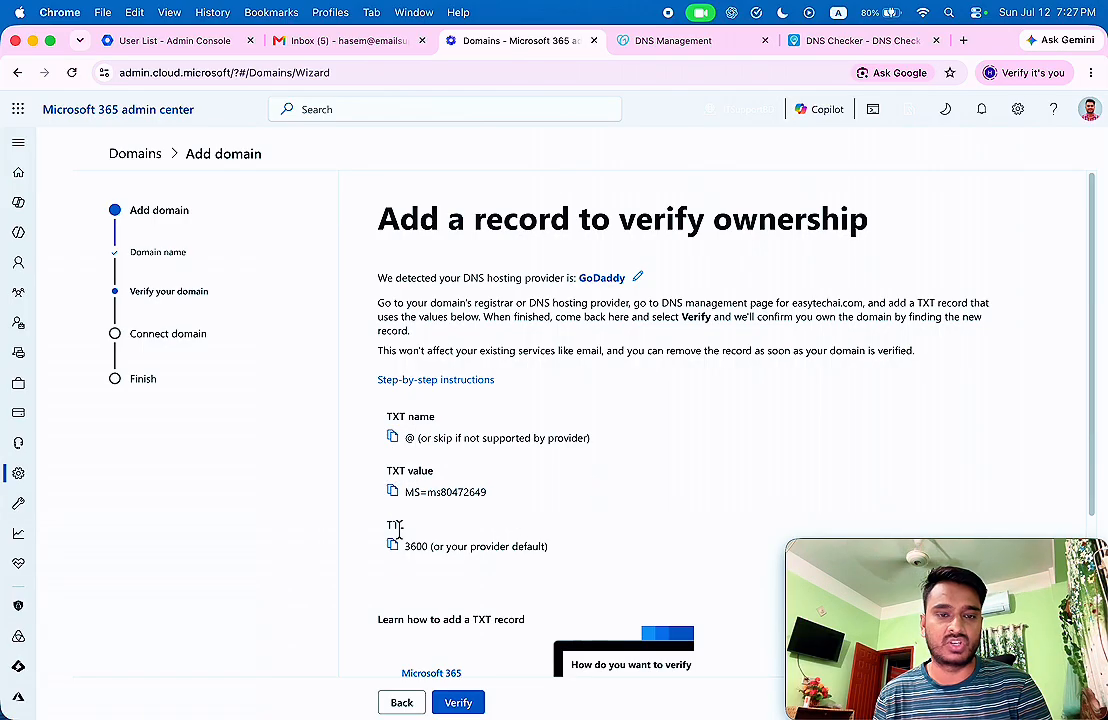
left_click_drag(388, 524, 495, 545)
left_click(549, 532)
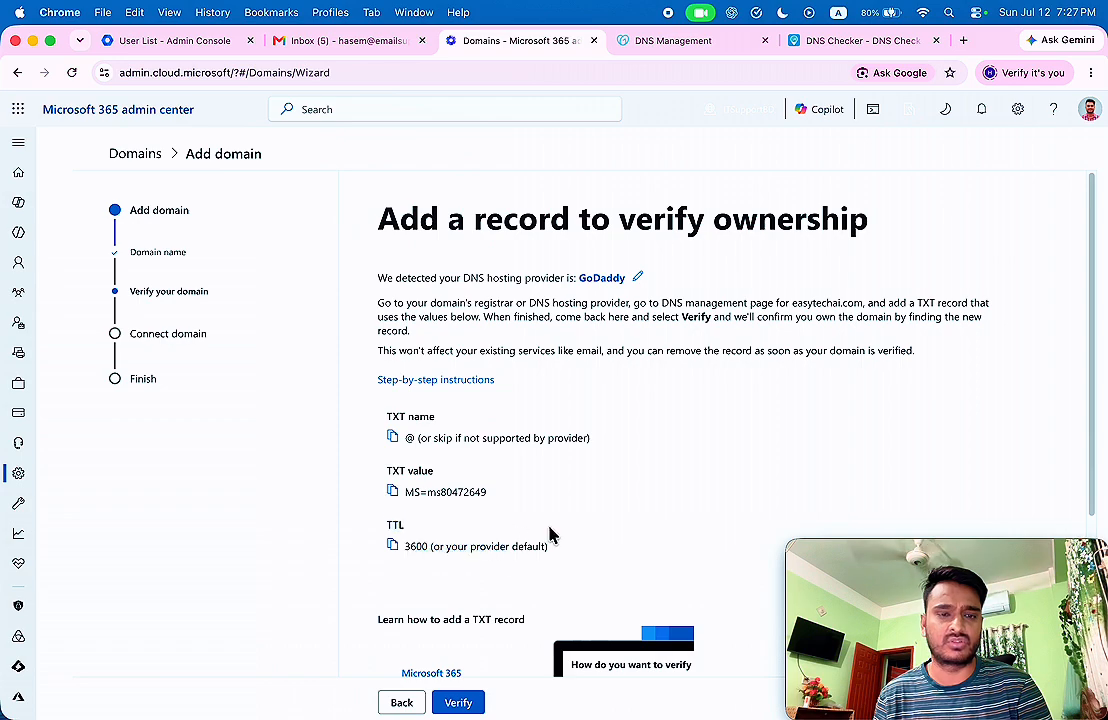
left_click(695, 42)
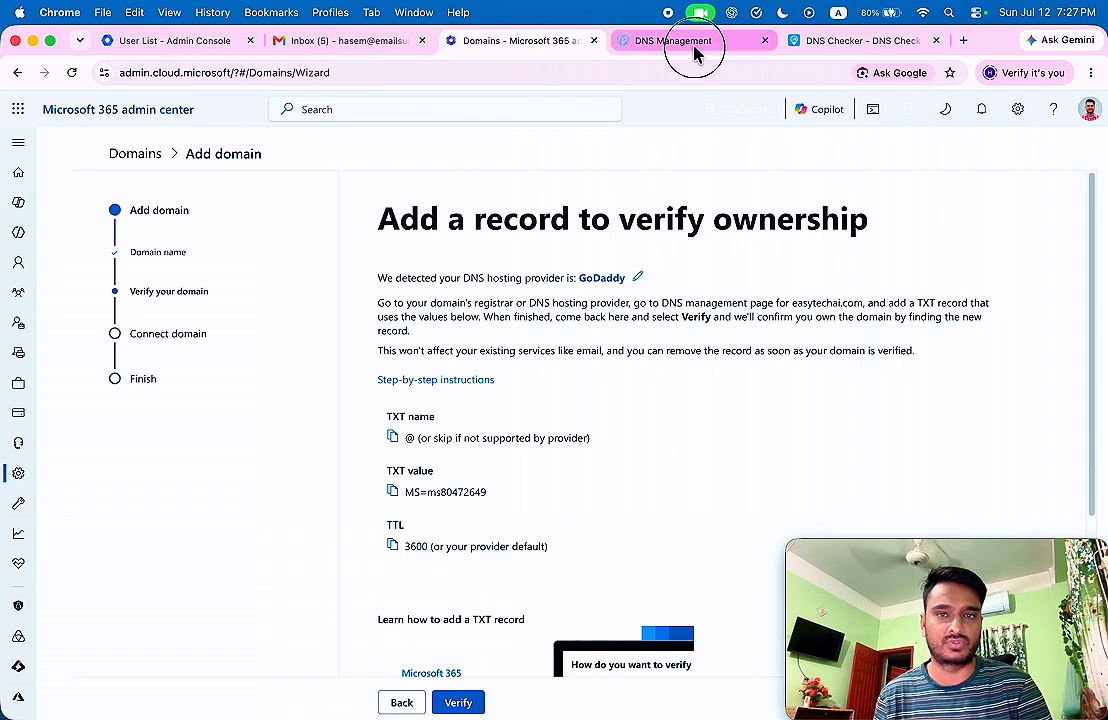
Start a new GoDaddy DNS record of type TXT with name @.
scroll(480, 300, "down", 3)
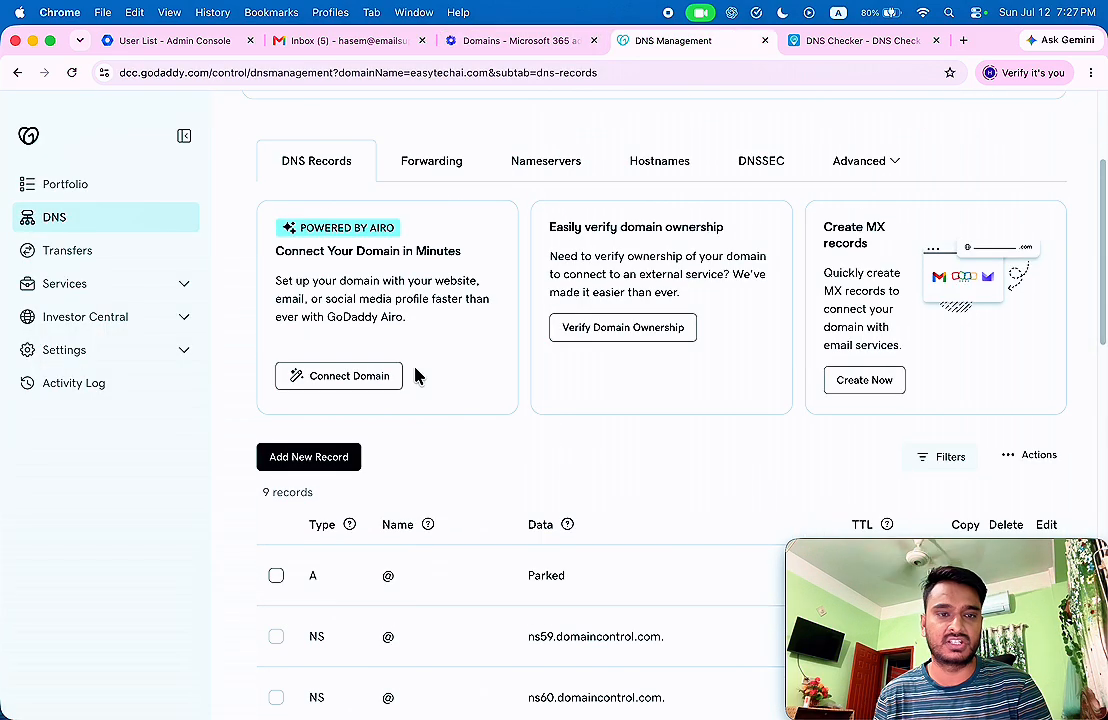
left_click(322, 456)
scroll(340, 443, "down", 3)
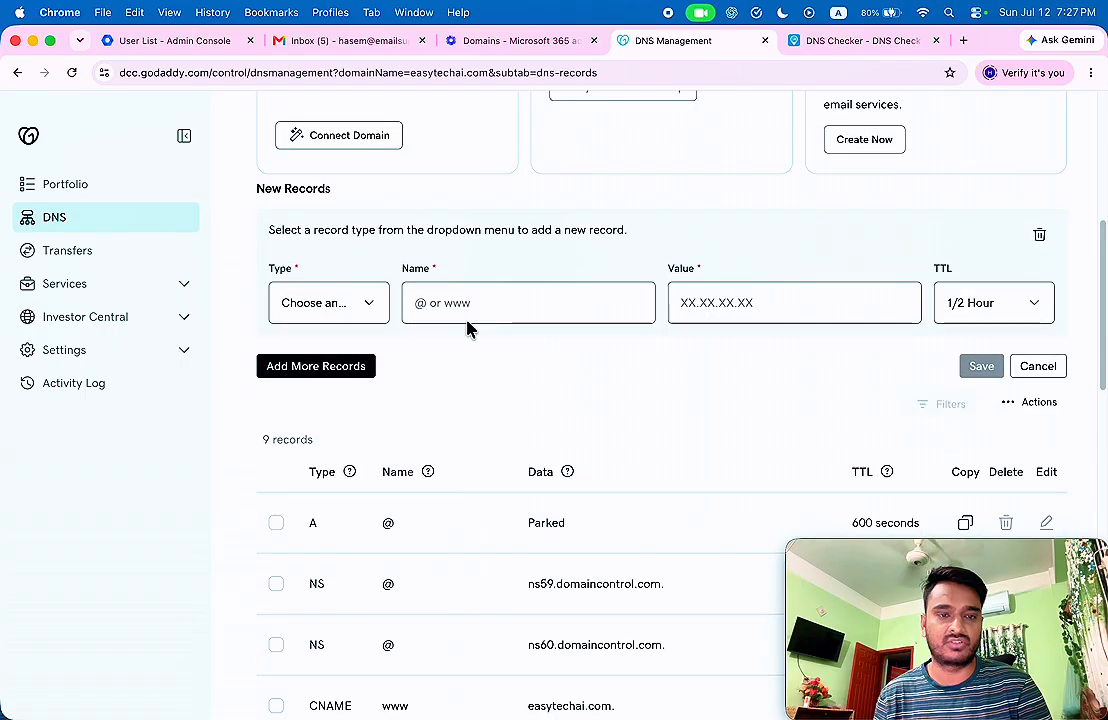
left_click(360, 304)
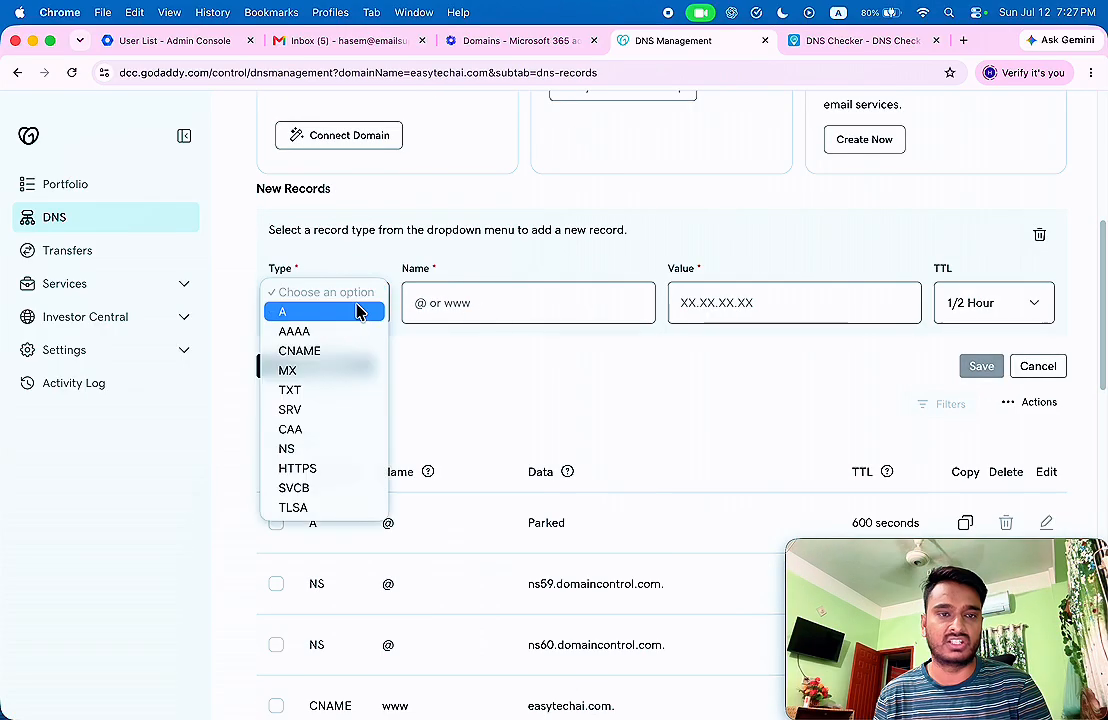
left_click(306, 392)
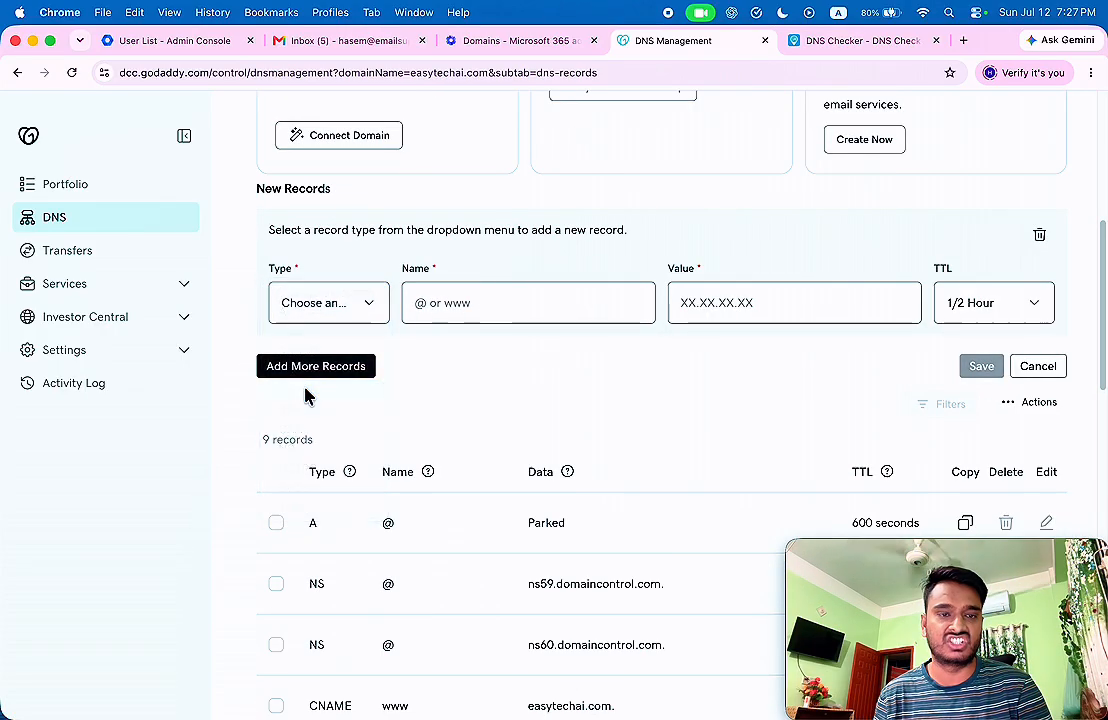
left_click(490, 307)
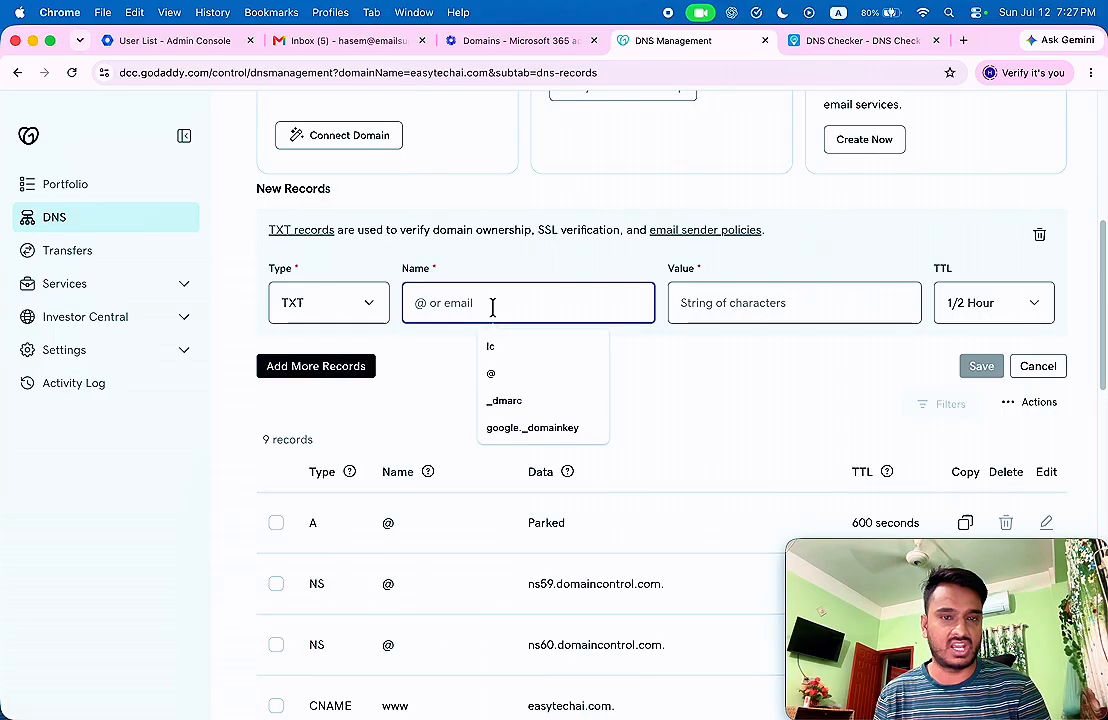
type("@")
Paste the Microsoft verification value, set TTL to 1 Hour, and save the record.
left_click(735, 305)
key("super+v")
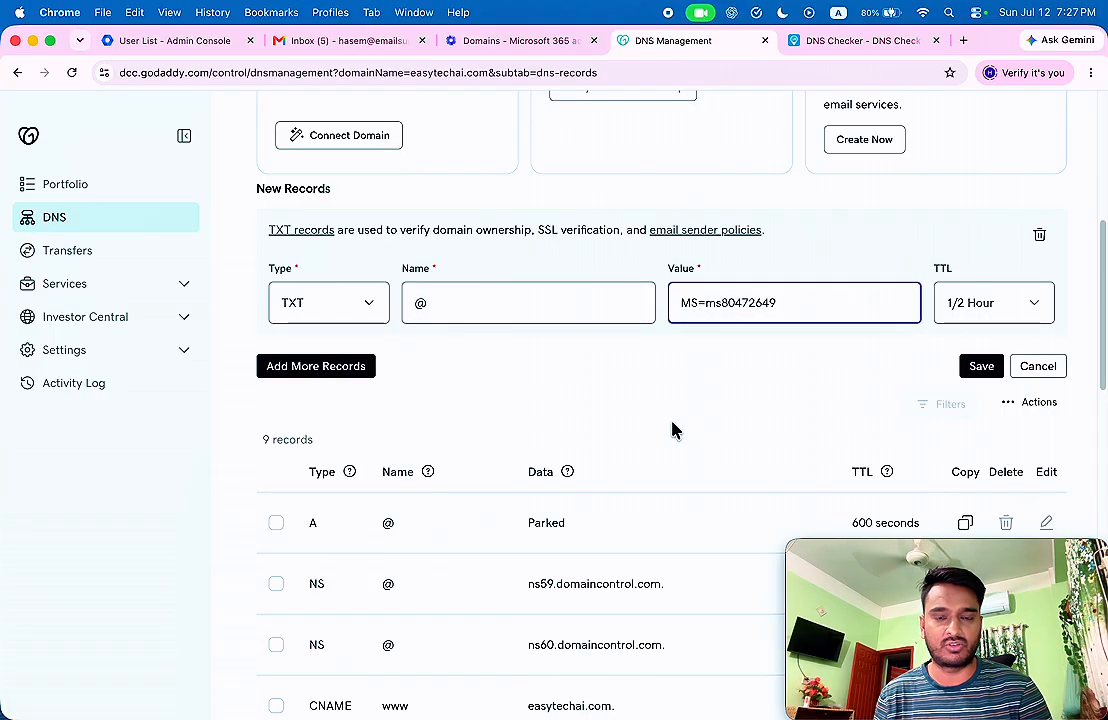
left_click(976, 310)
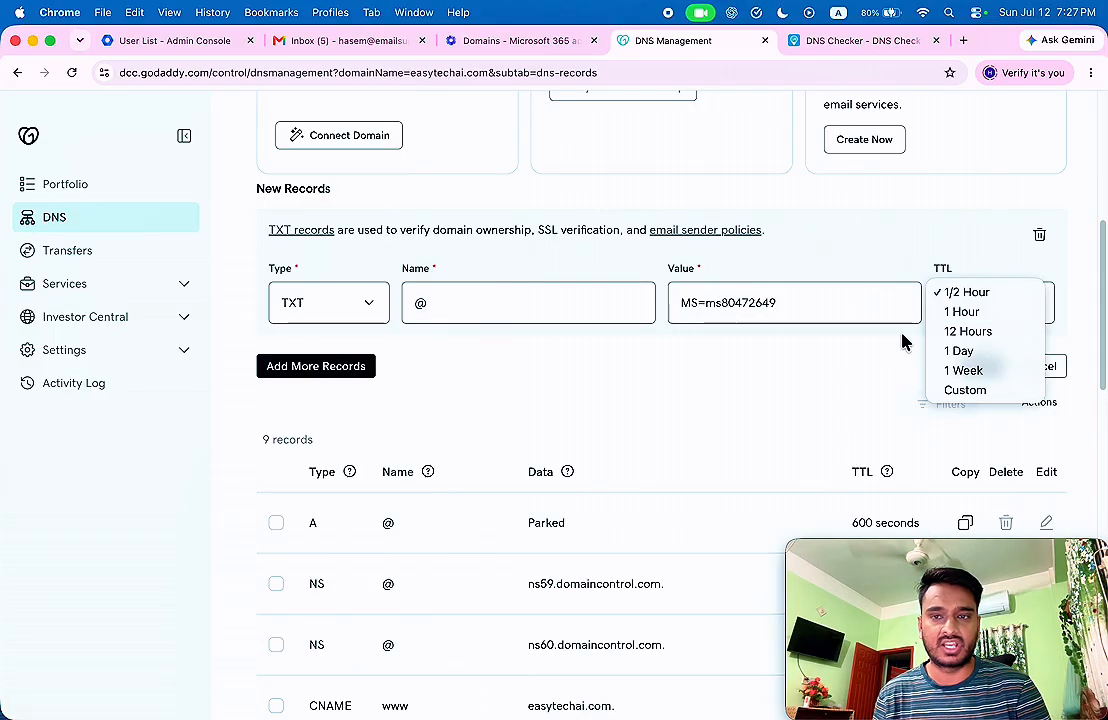
left_click(978, 313)
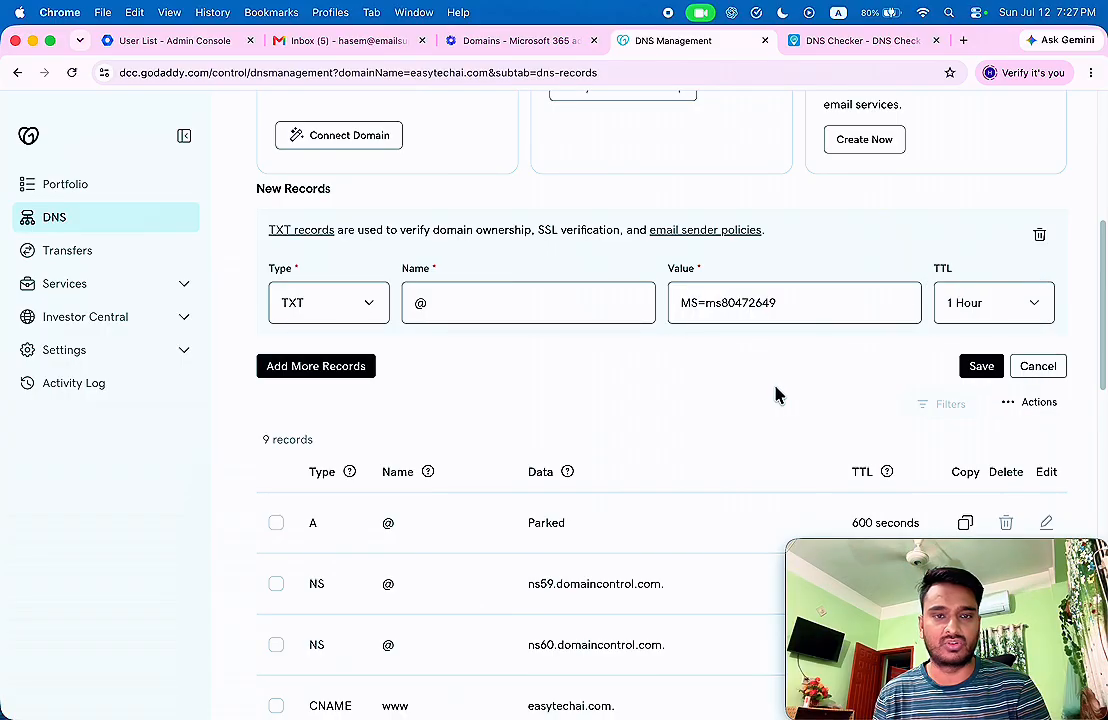
left_click(976, 368)
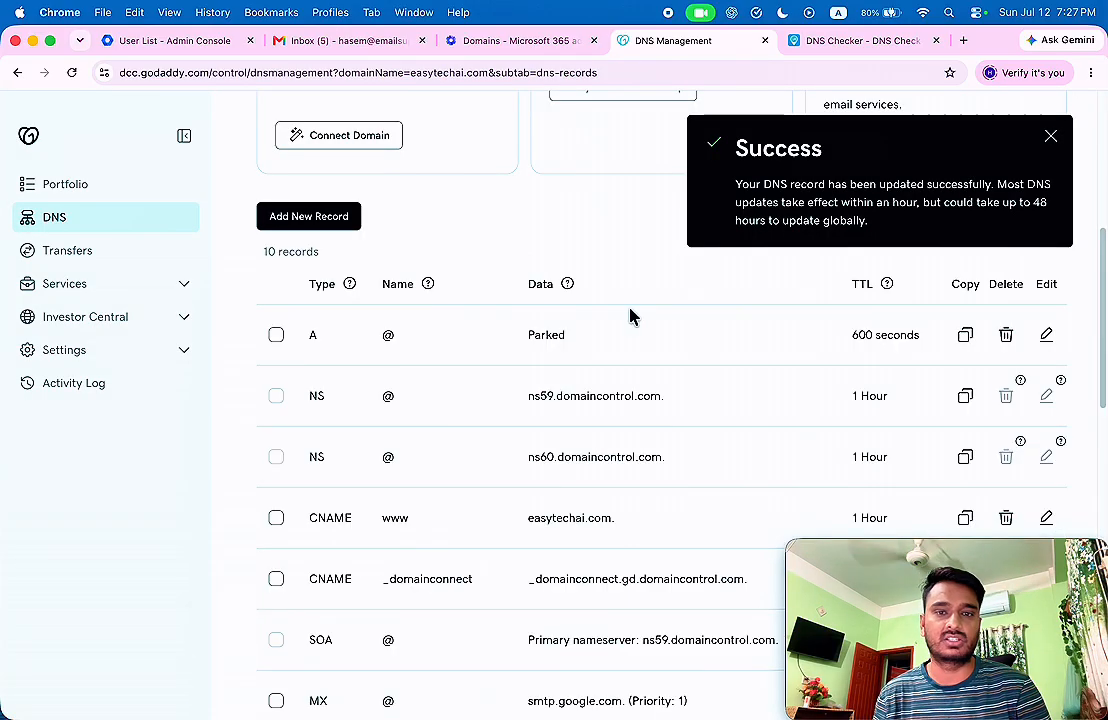
scroll(630, 316, "up", 4)
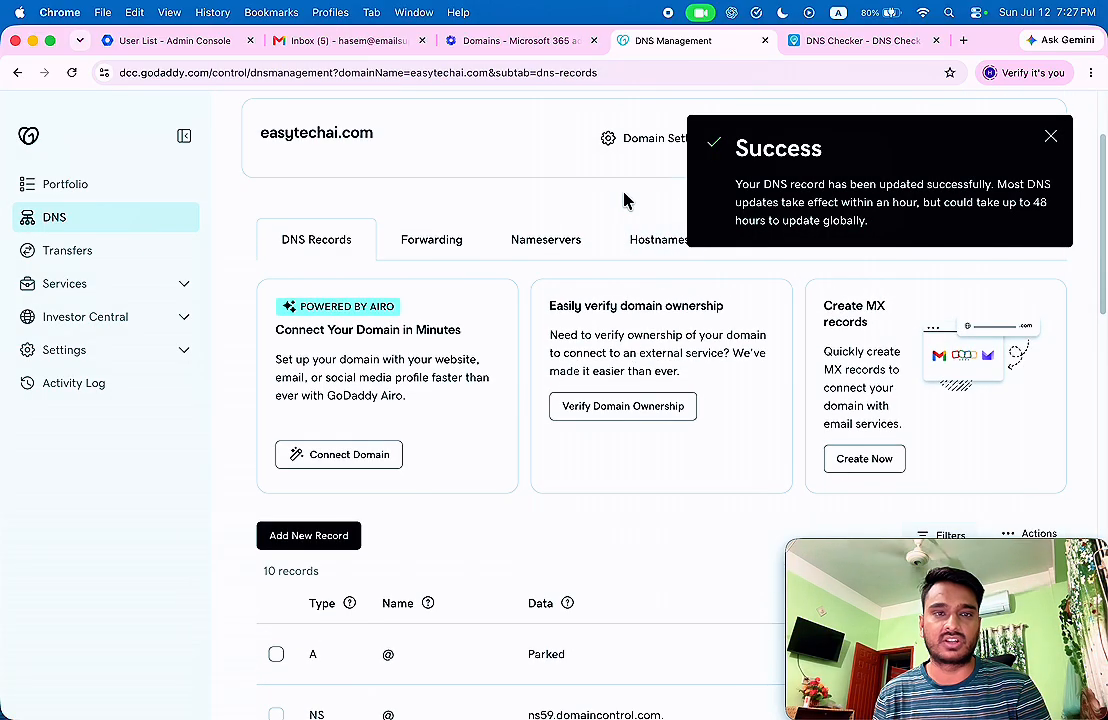
Verify ownership of easytechai.com in the Microsoft 365 domain wizard.
left_click(507, 45)
scroll(437, 362, "down", 5)
left_click(460, 702)
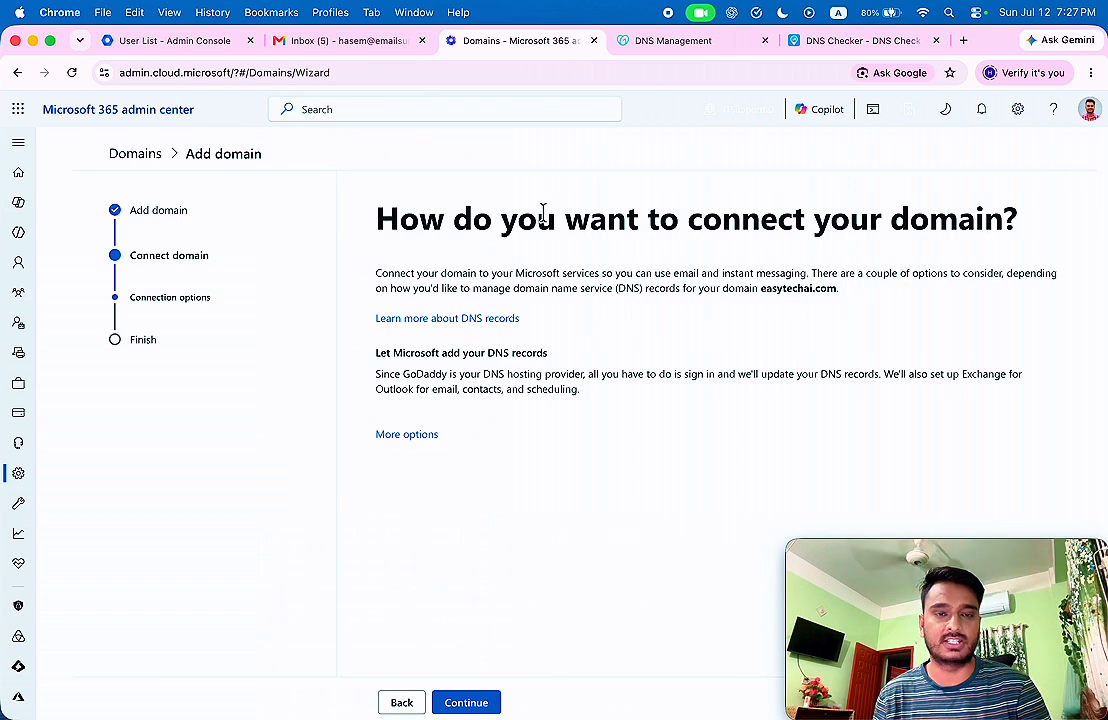
Skip connecting DNS for now, finish domain setup, and open the Active users list.
left_click(424, 435)
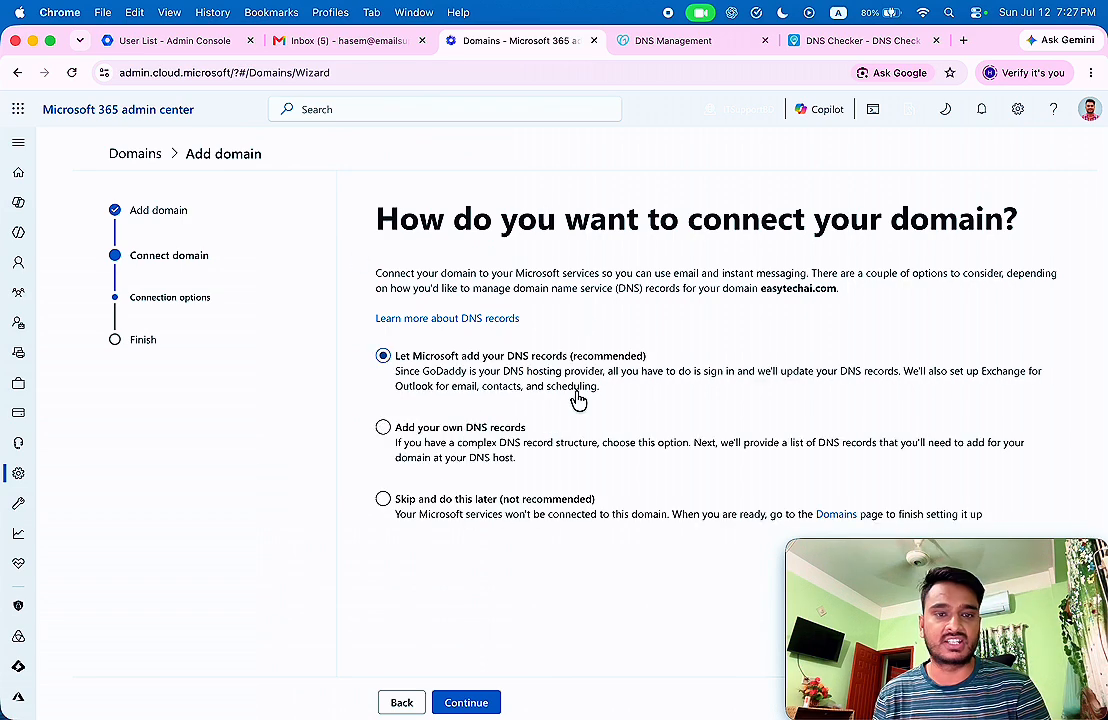
left_click(441, 505)
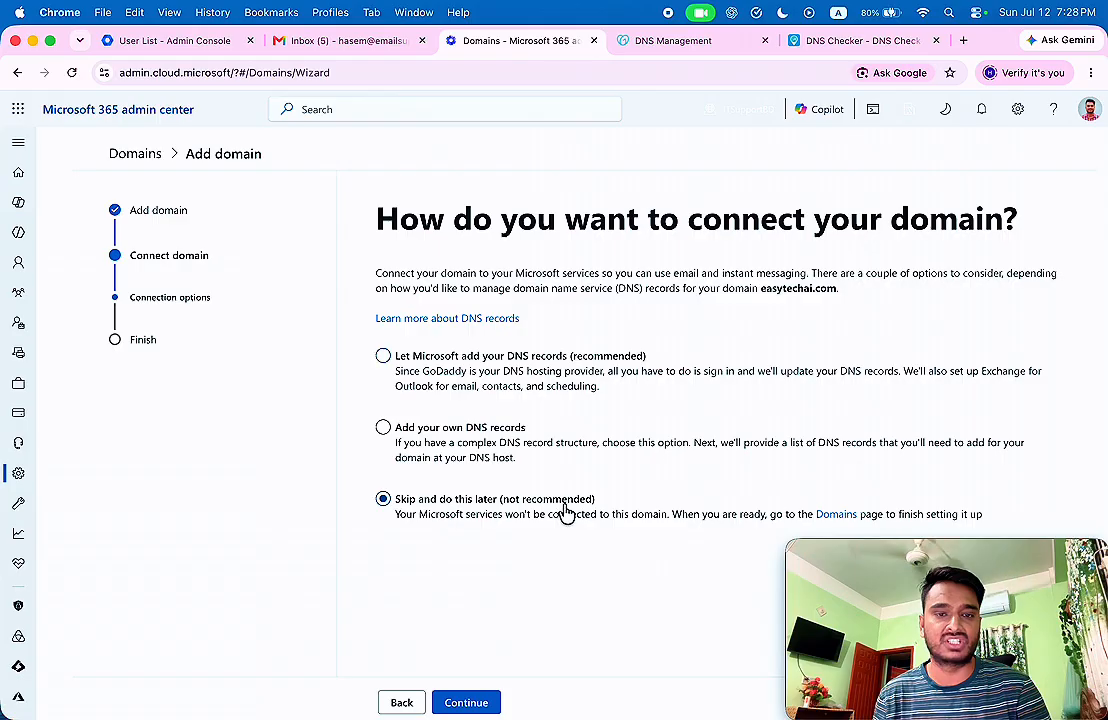
left_click(466, 703)
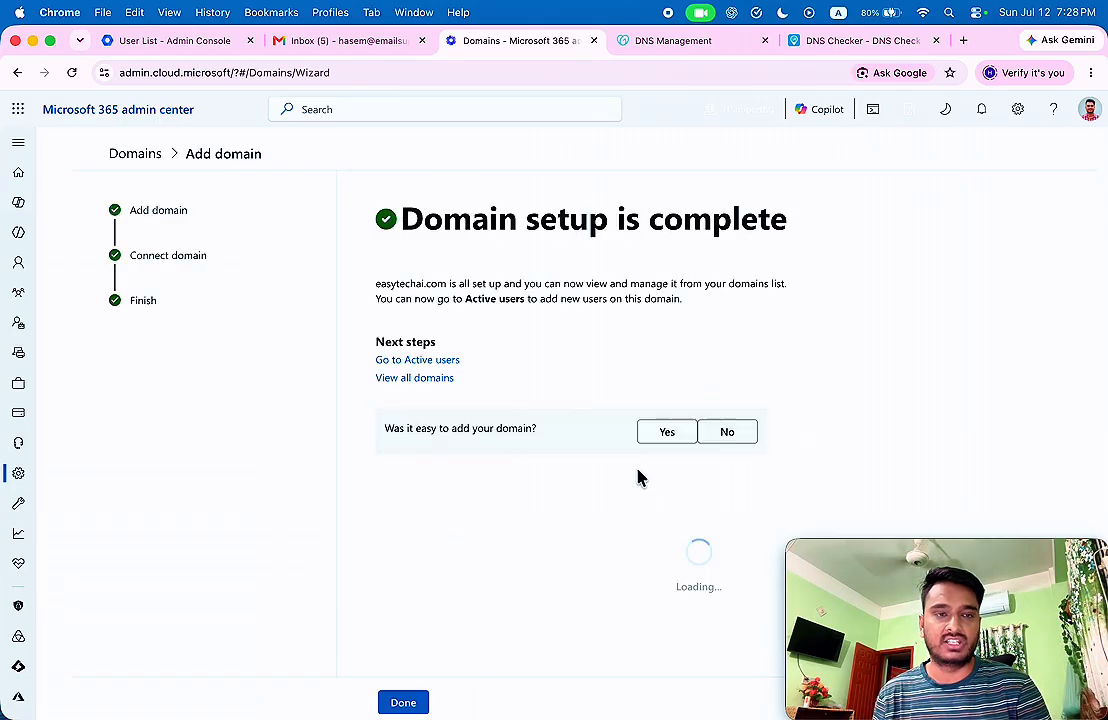
left_click(403, 703)
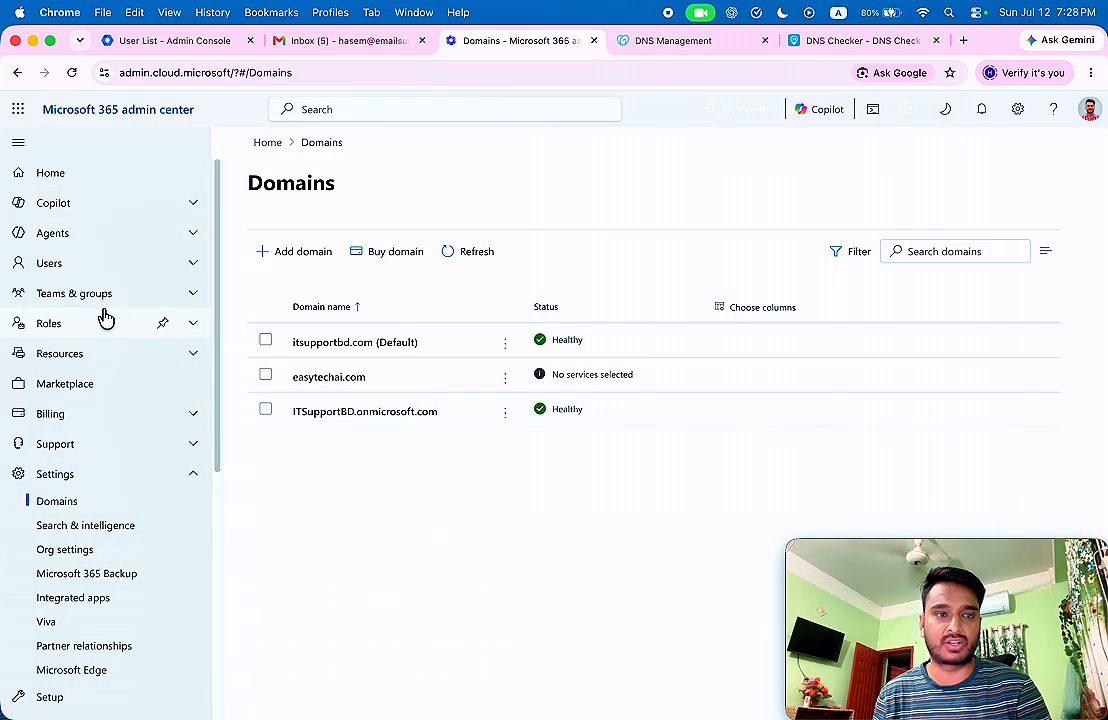
left_click(66, 270)
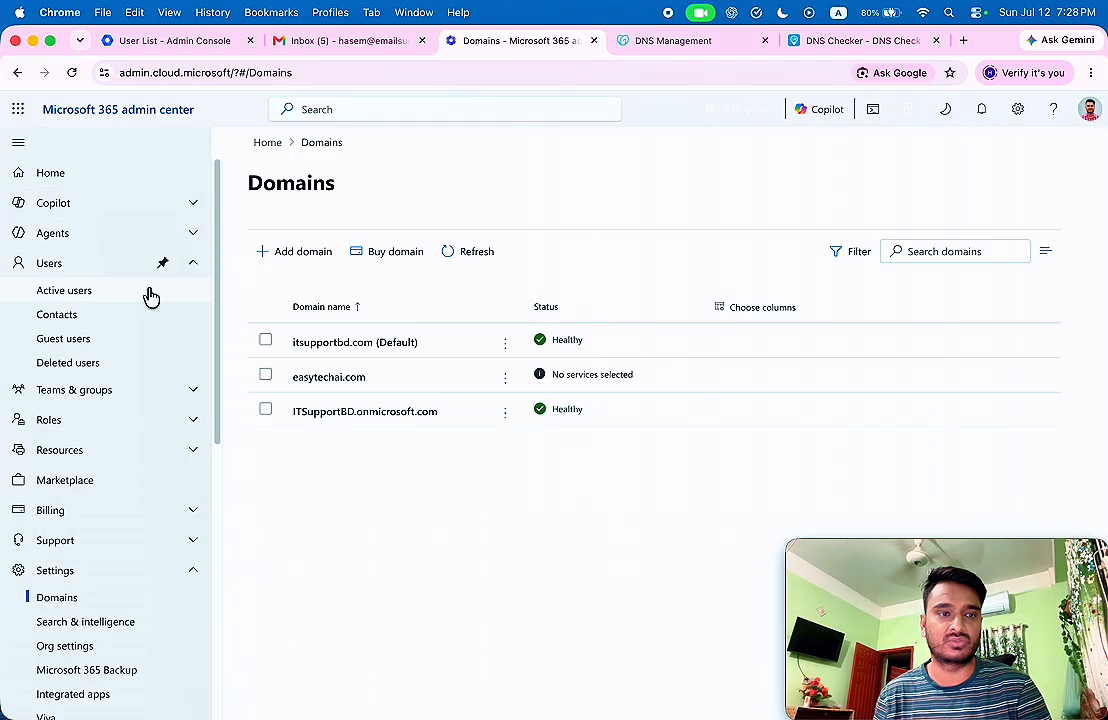
left_click(66, 291)
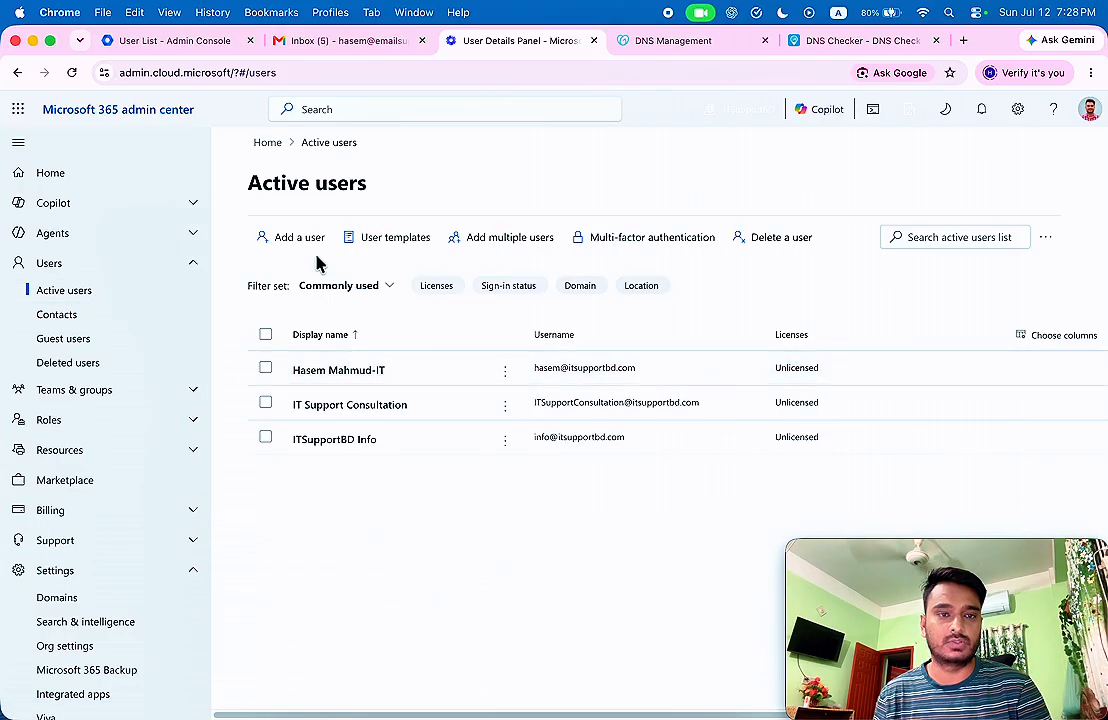
Enter the new user's names and easytechai.com username, and assign a Microsoft 365 Business Standard licence.
left_click(309, 246)
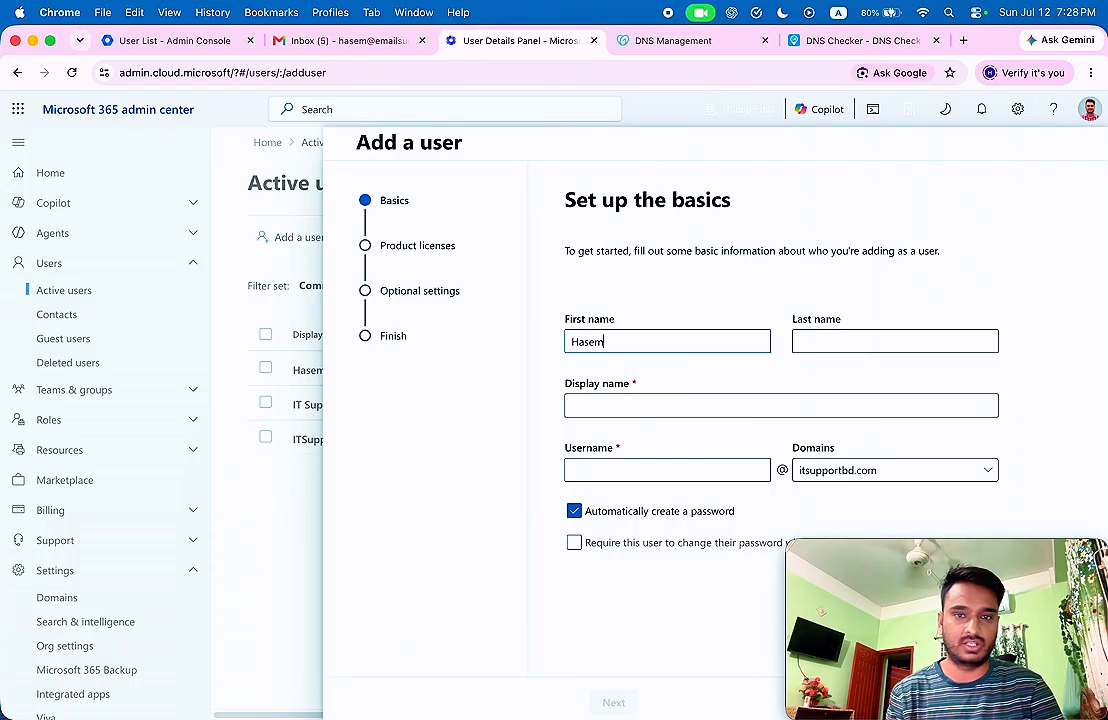
left_click(833, 342)
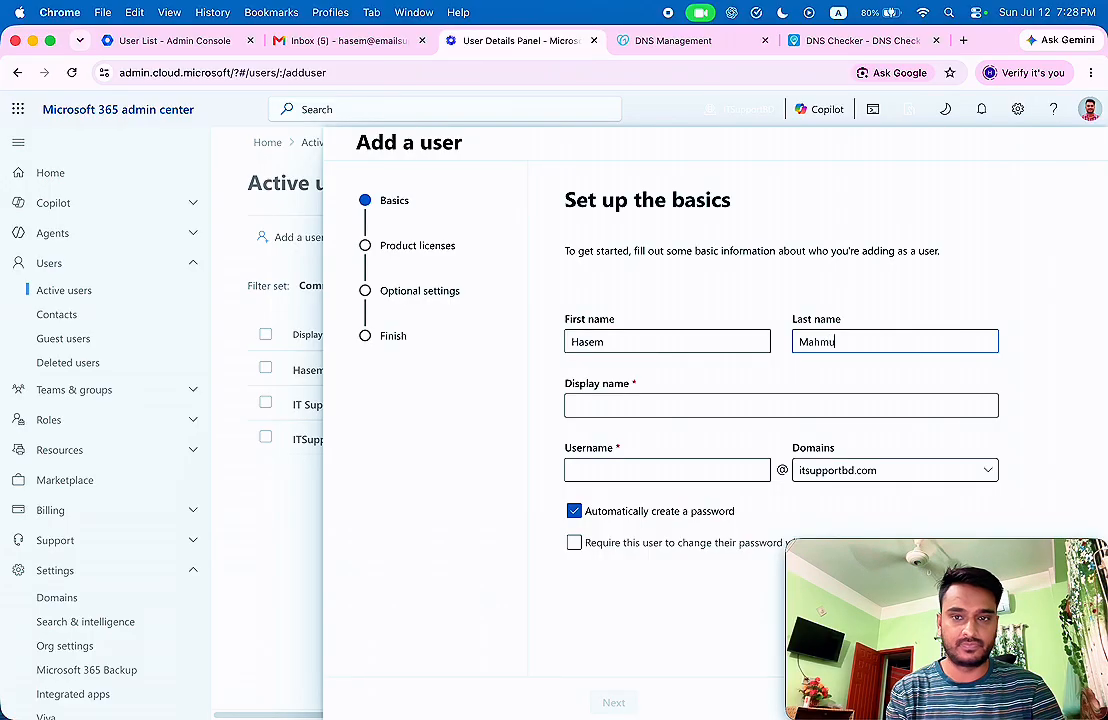
left_click(633, 405)
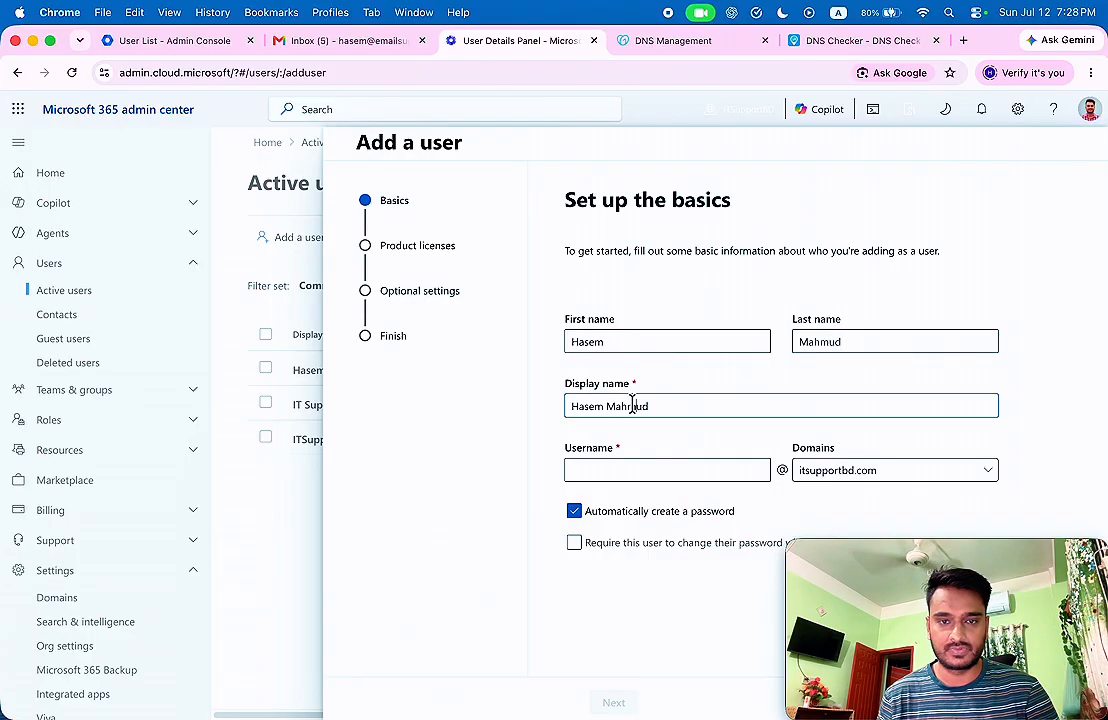
left_click(640, 473)
type("hasem")
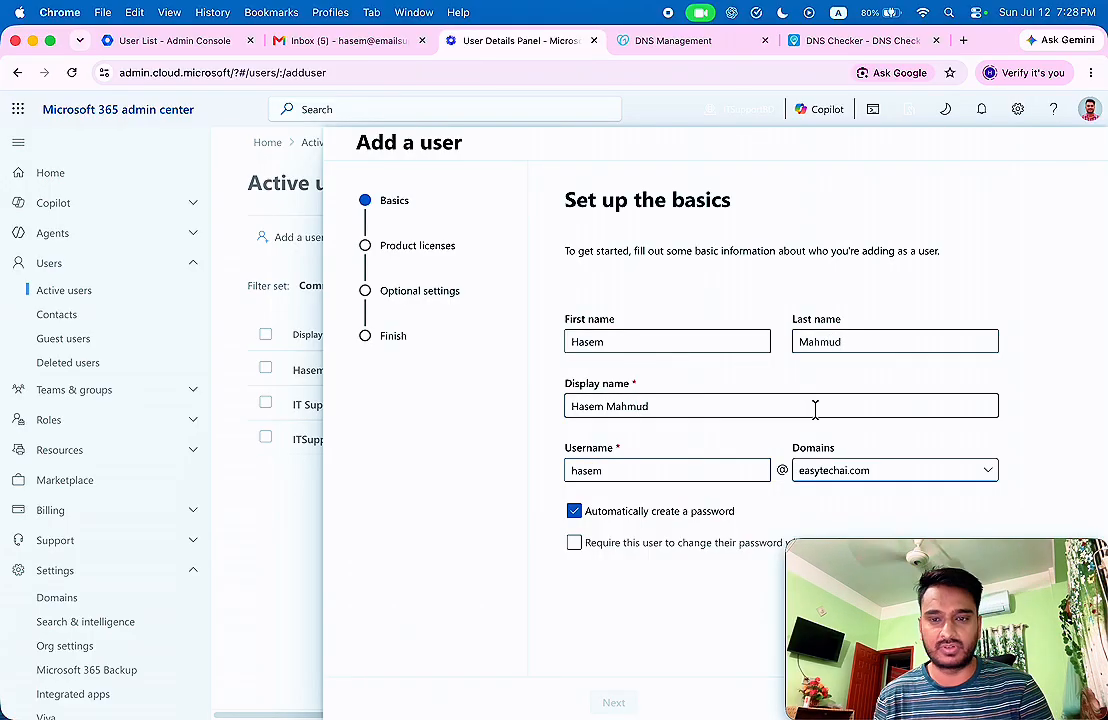
left_click_drag(895, 556, 85, 548)
left_click(610, 702)
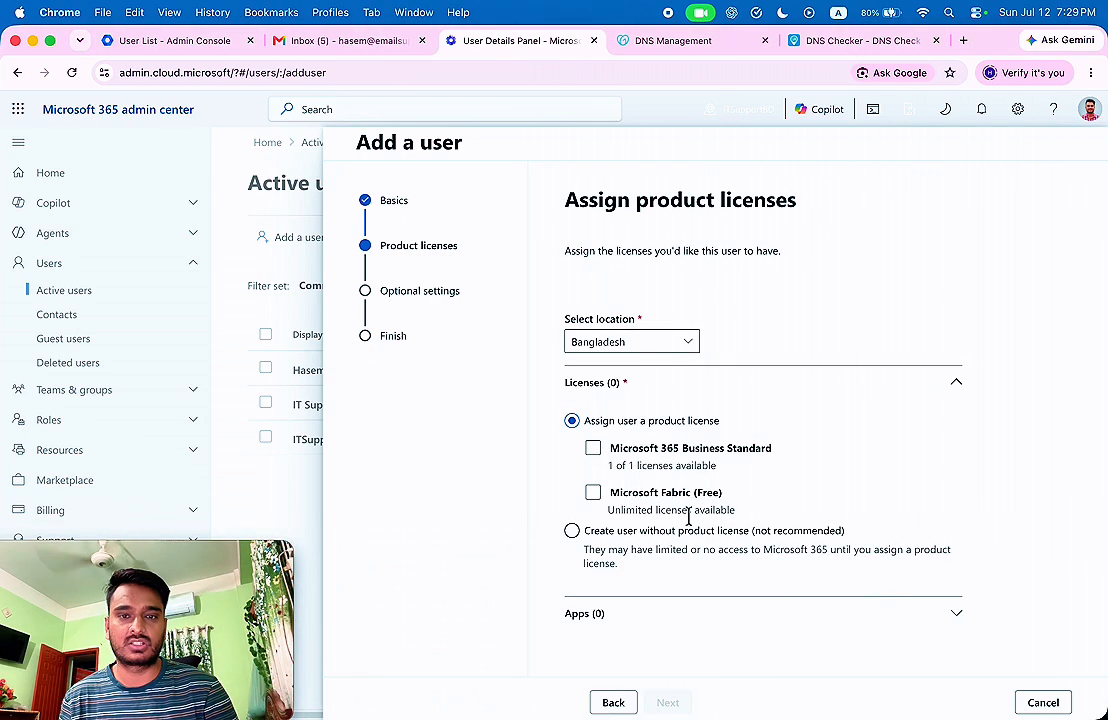
left_click(666, 456)
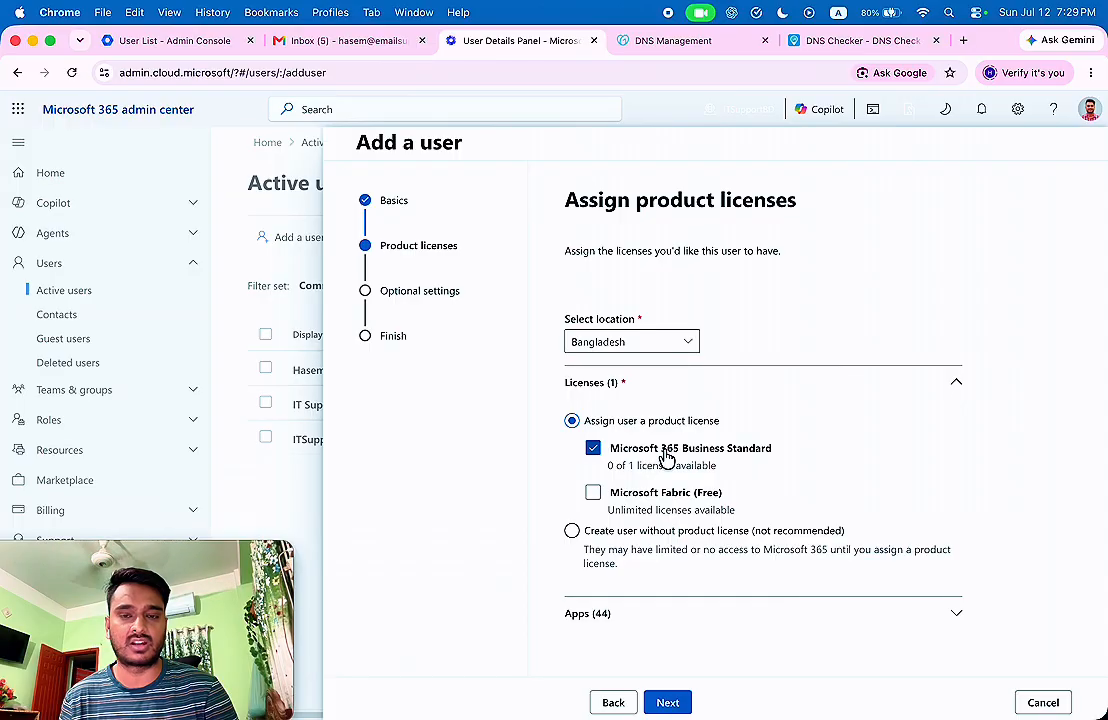
left_click(668, 703)
Give the user admin center access with the Global Administrator role and finish adding them.
left_click(676, 354)
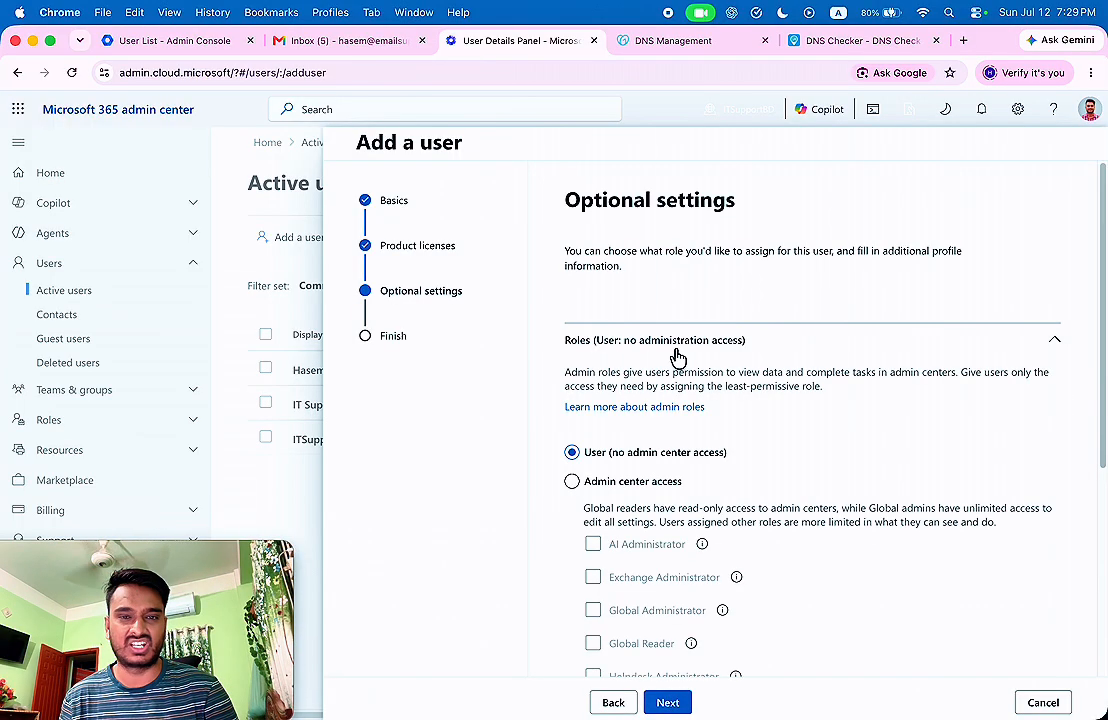
left_click(676, 354)
left_click(677, 355)
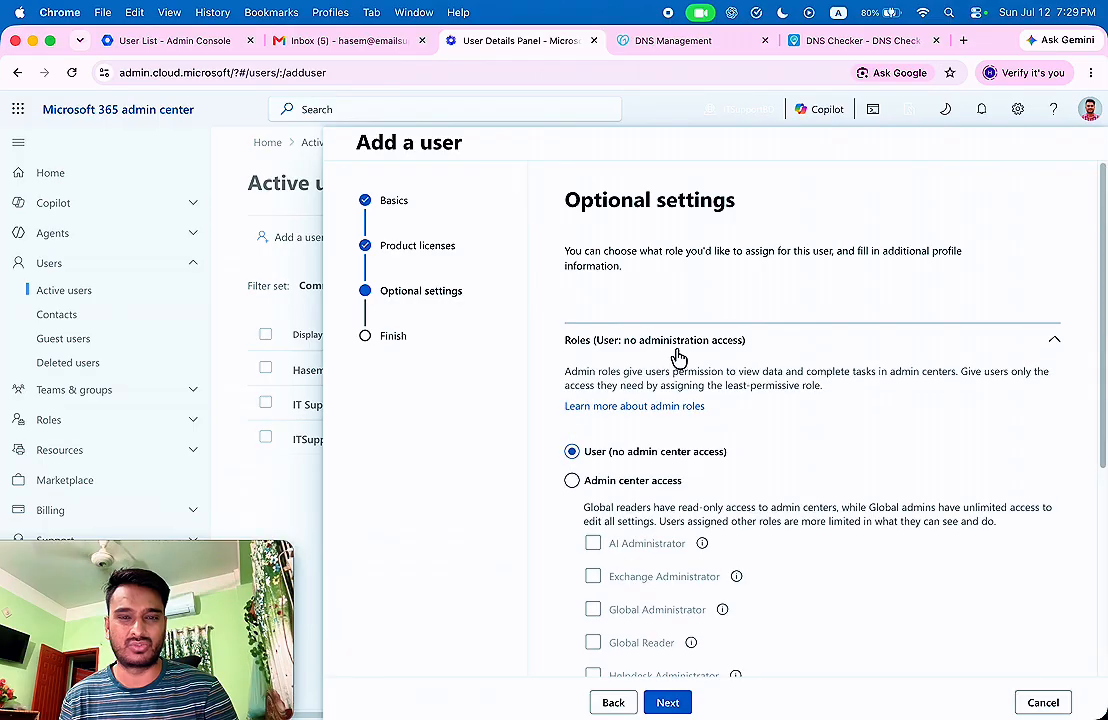
left_click(612, 482)
scroll(700, 520, "down", 1)
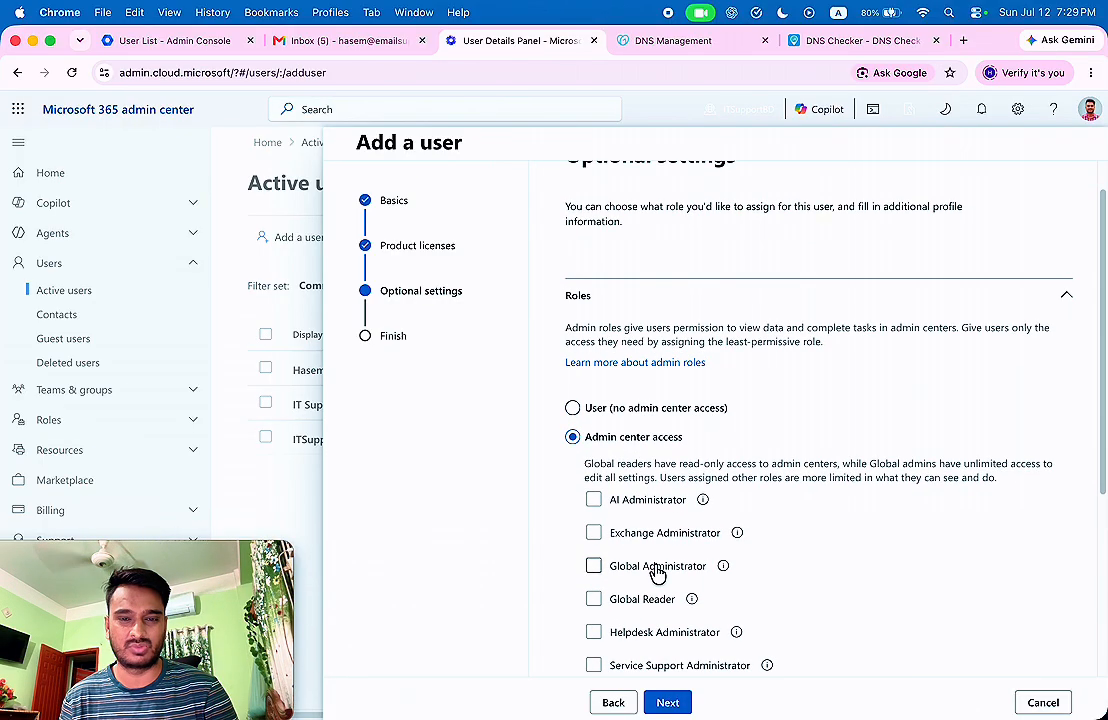
left_click(657, 570)
scroll(742, 510, "down", 6)
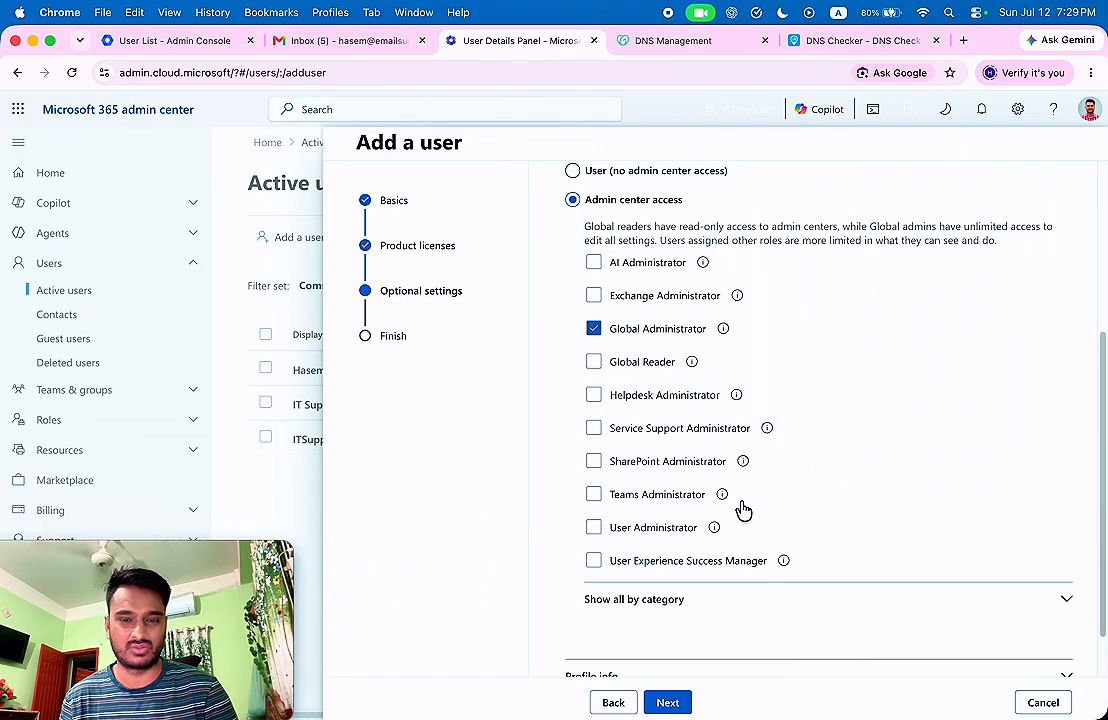
left_click(668, 703)
left_click(688, 702)
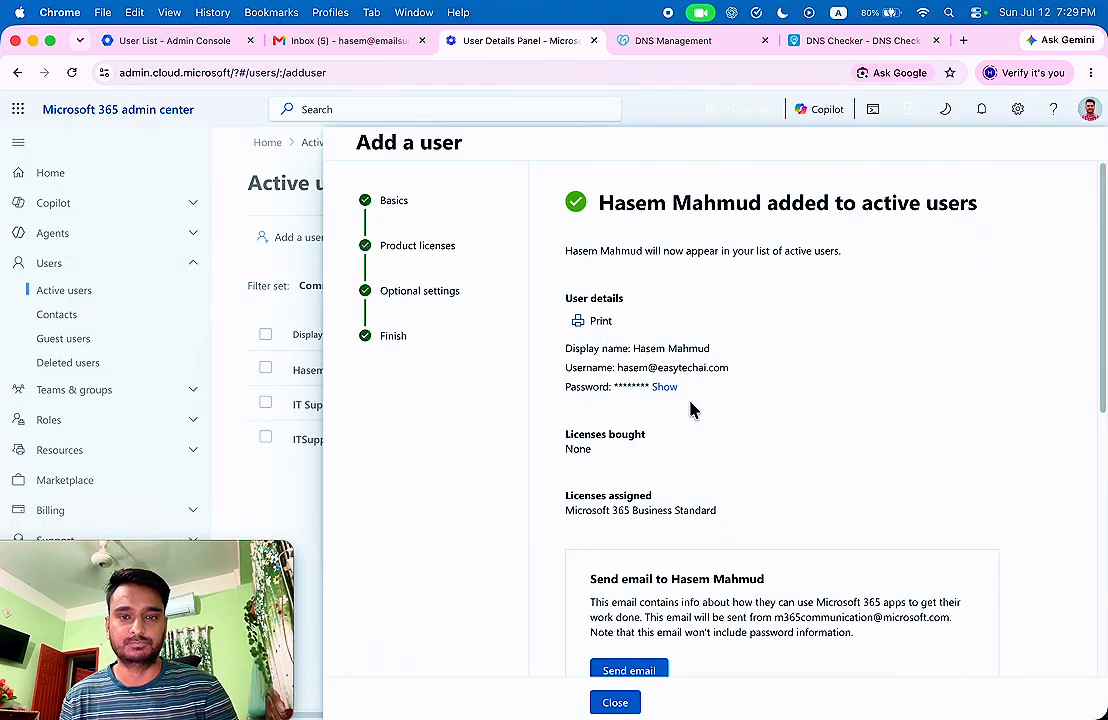
Close the confirmation and reload Active users to show the new licensed easytechai.com user.
key("Escape")
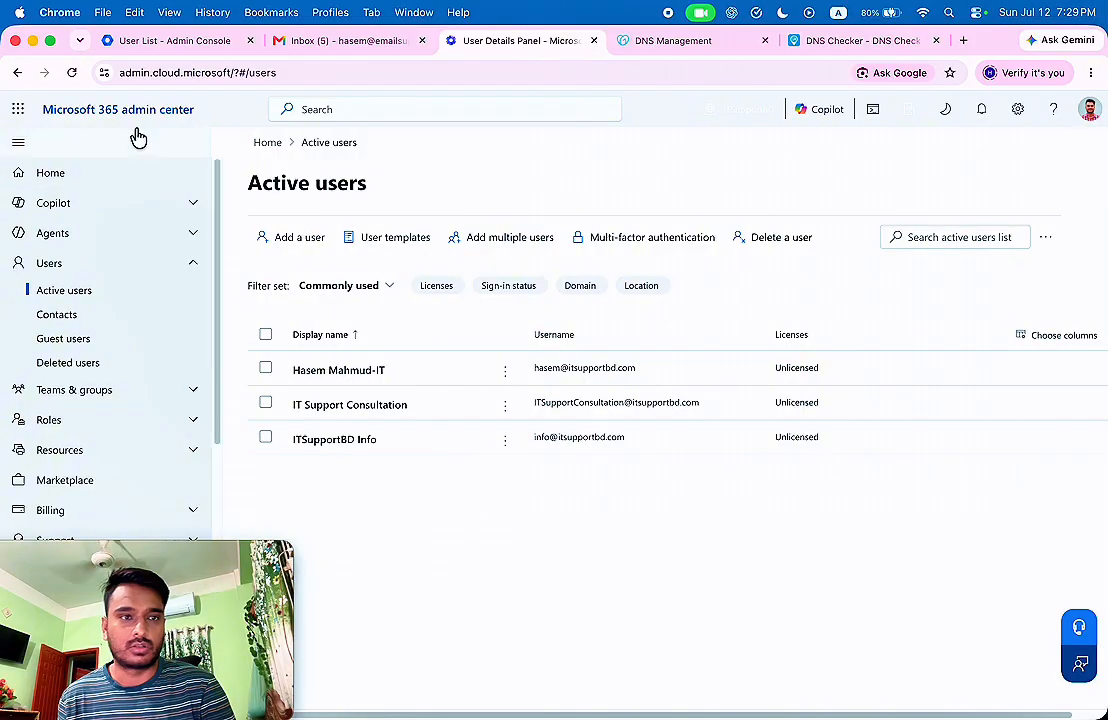
left_click(72, 73)
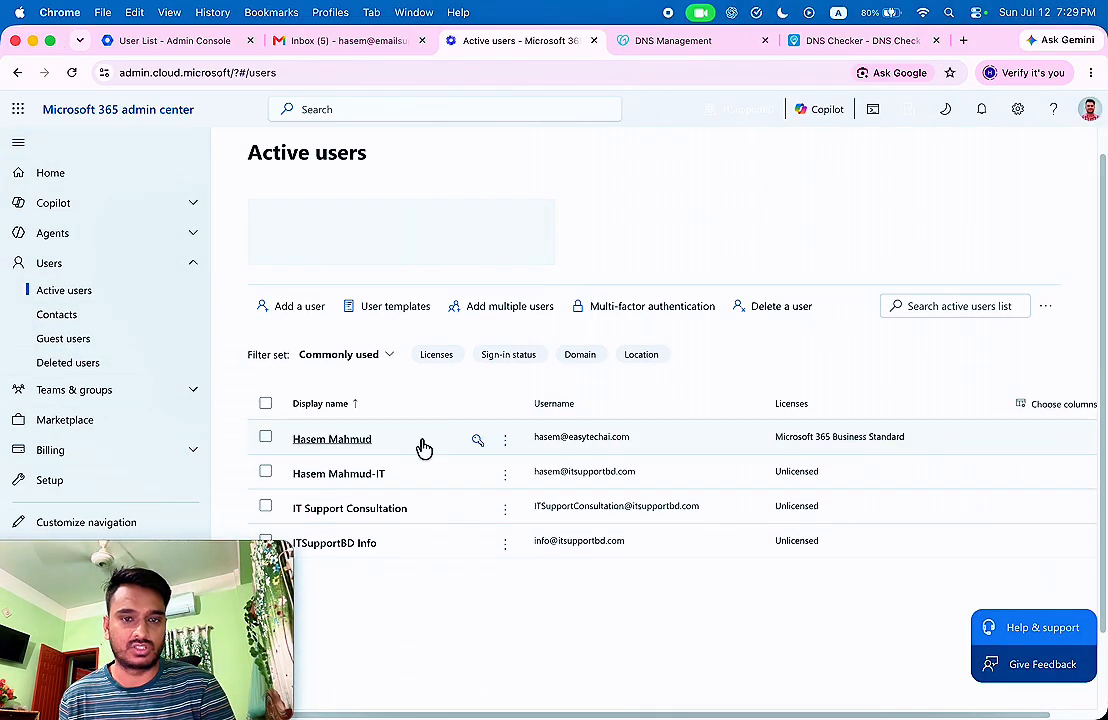
left_click_drag(160, 552, 982, 584)
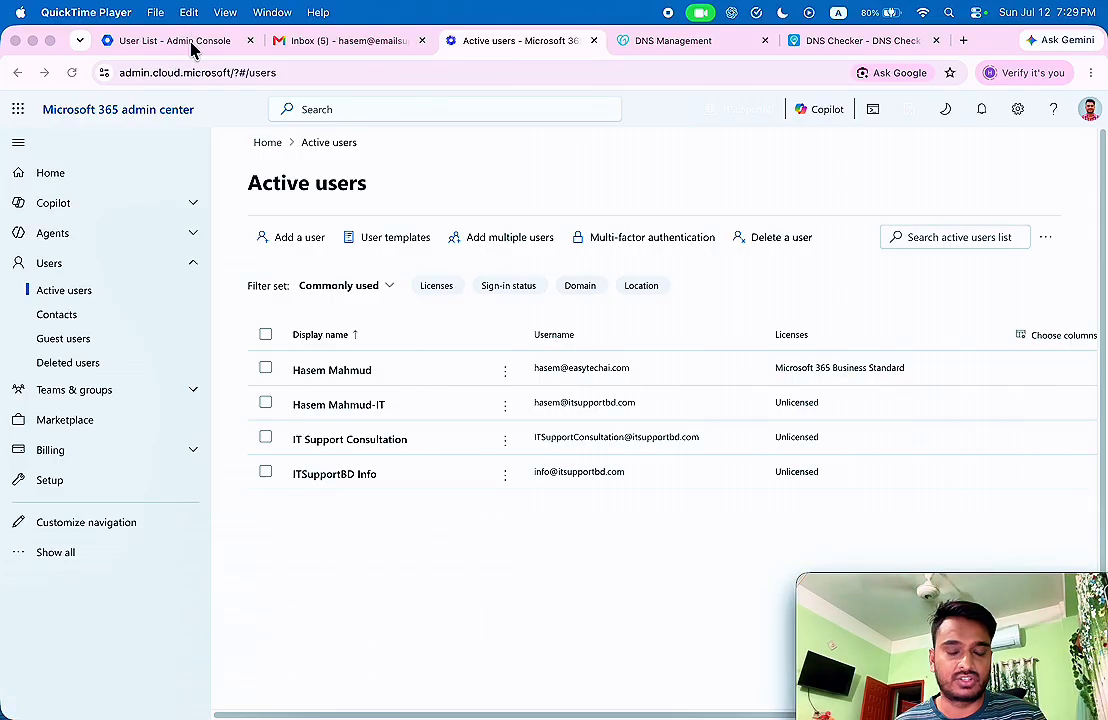
left_click(62, 558)
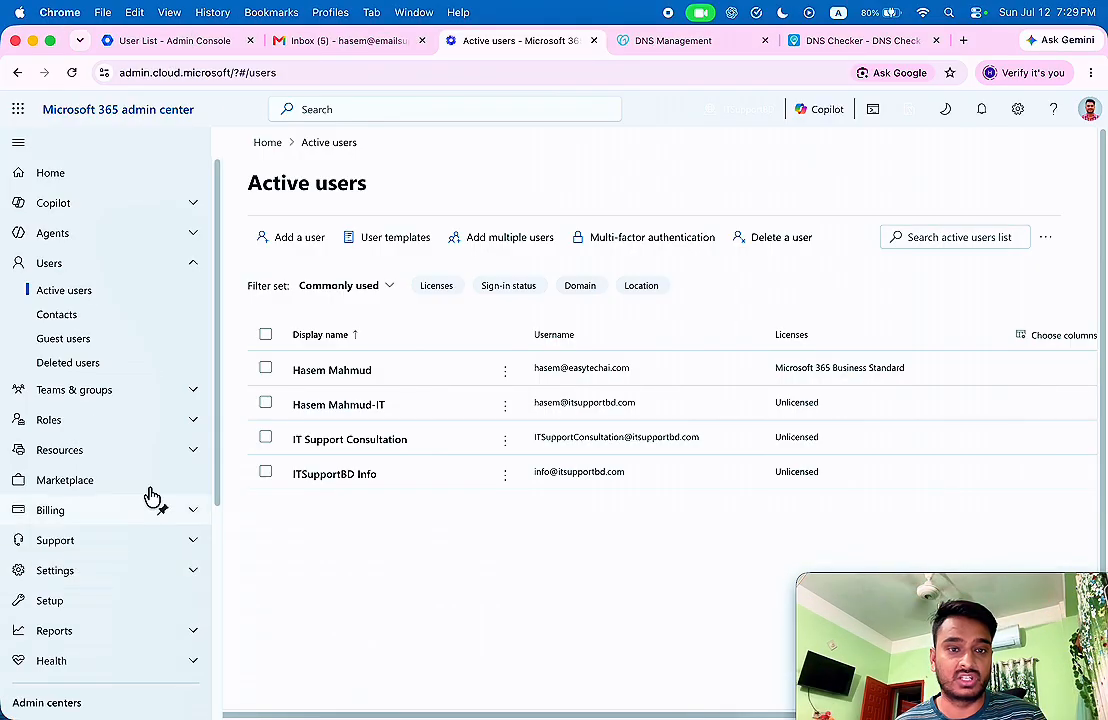
left_click(160, 41)
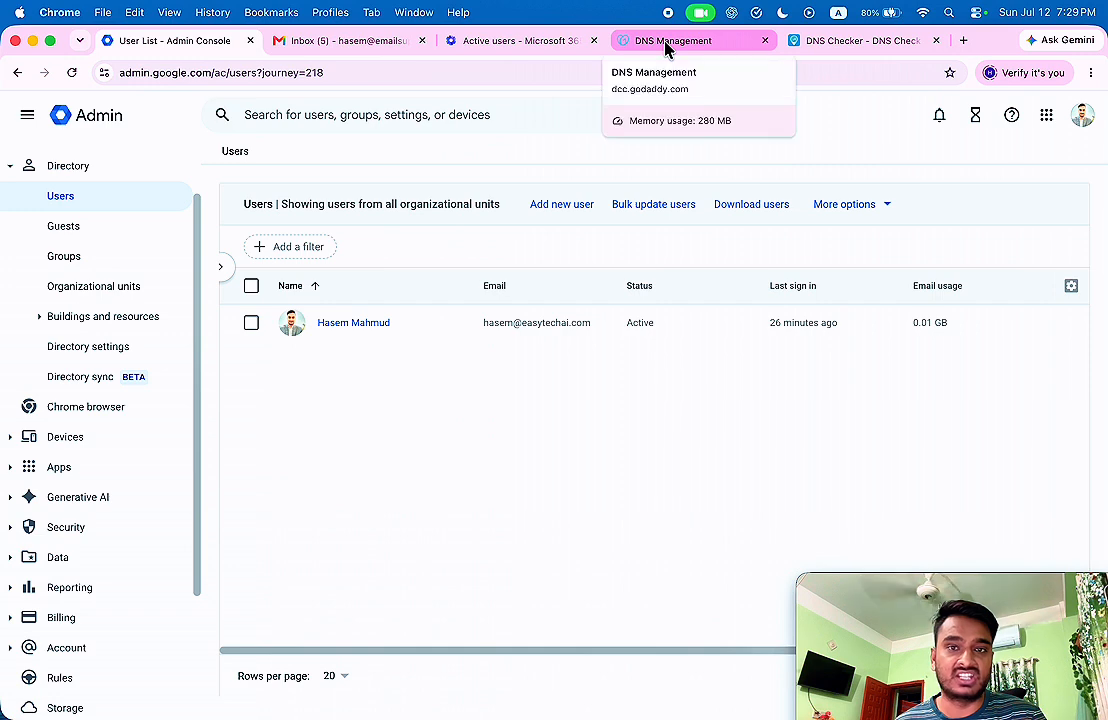
mouse_move(842, 612)
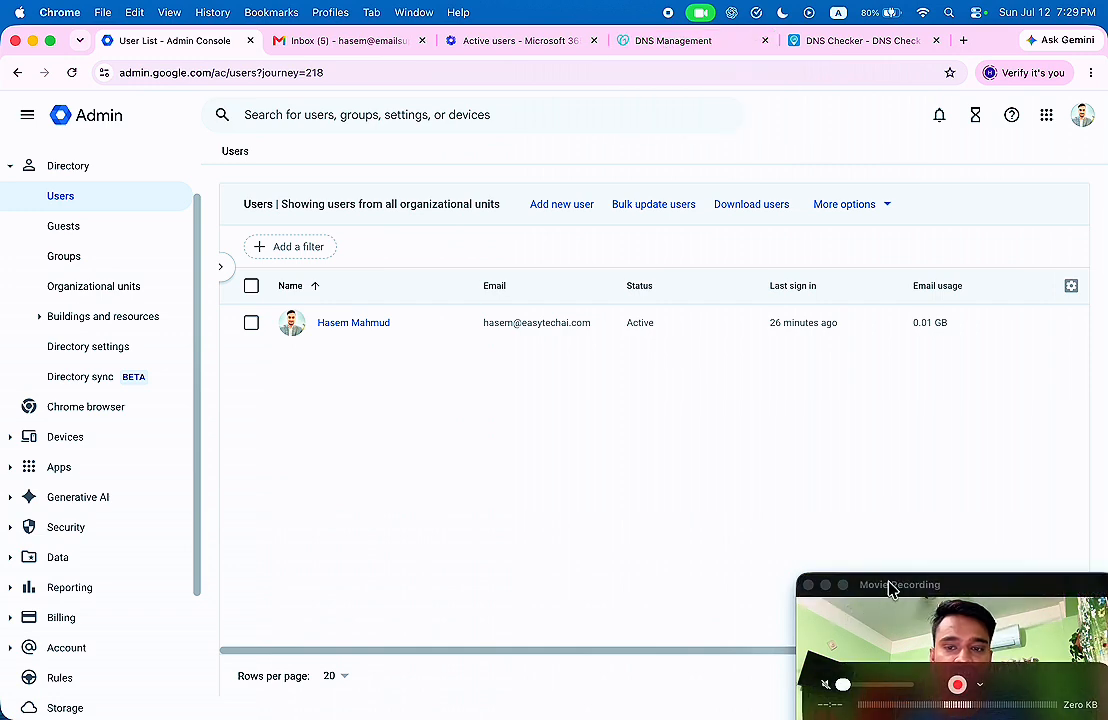
left_click_drag(890, 588, 895, 572)
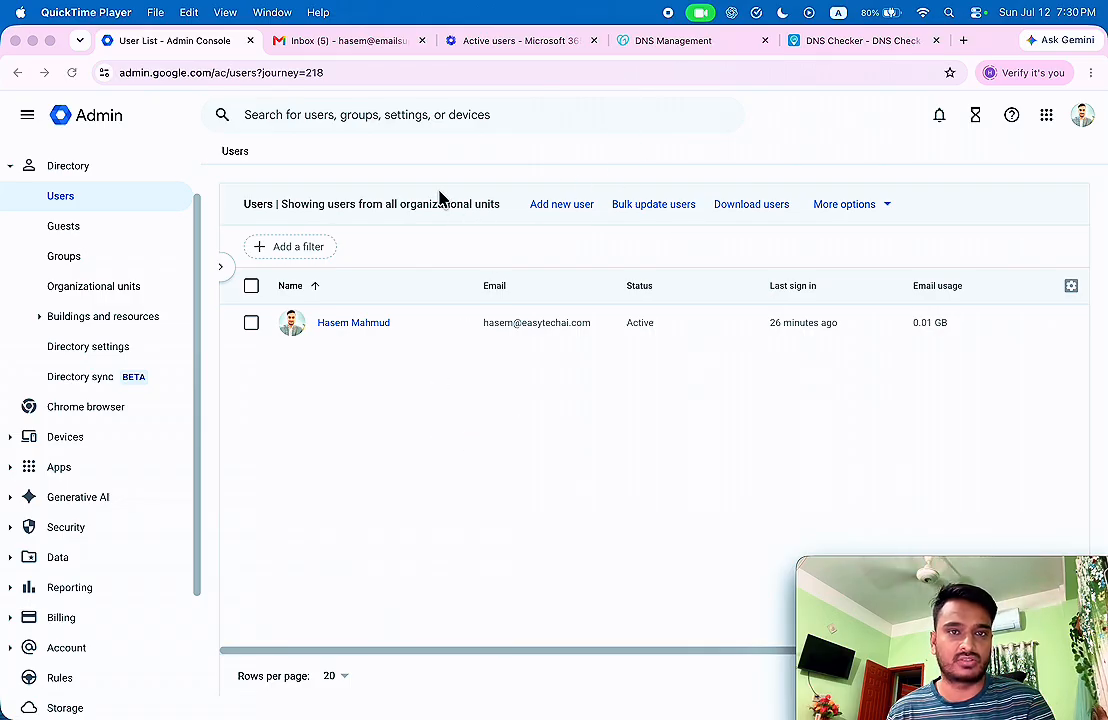
Open Manage DNS for easytechai.com from Settings > Domains.
left_click(640, 45)
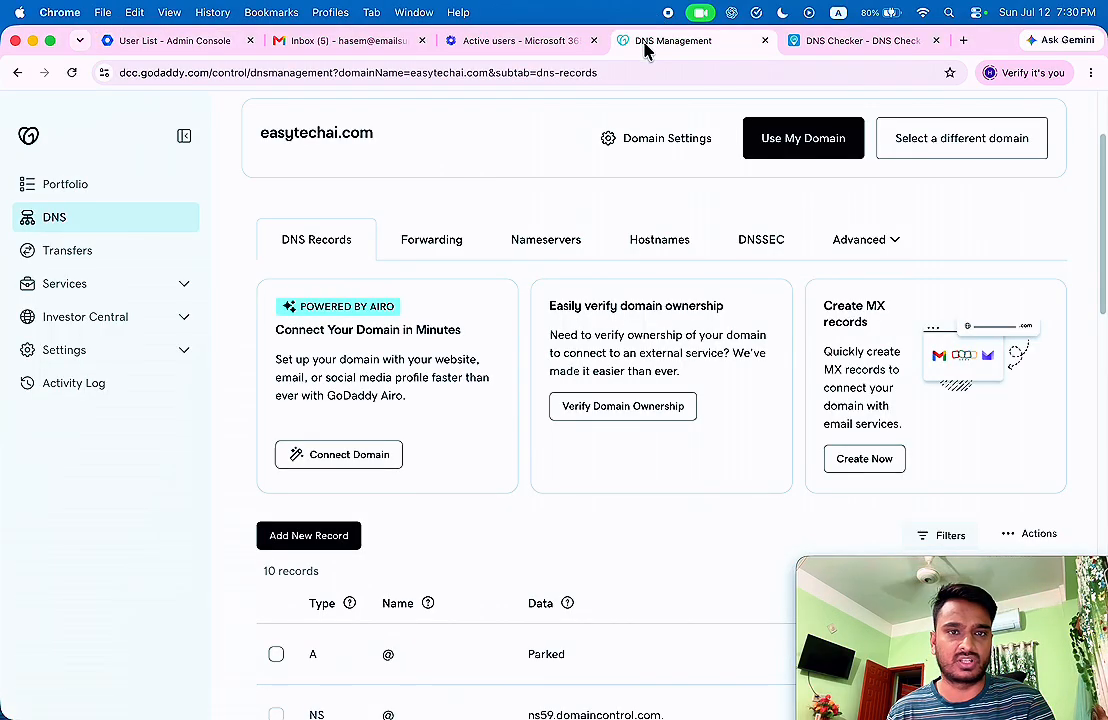
left_click(460, 45)
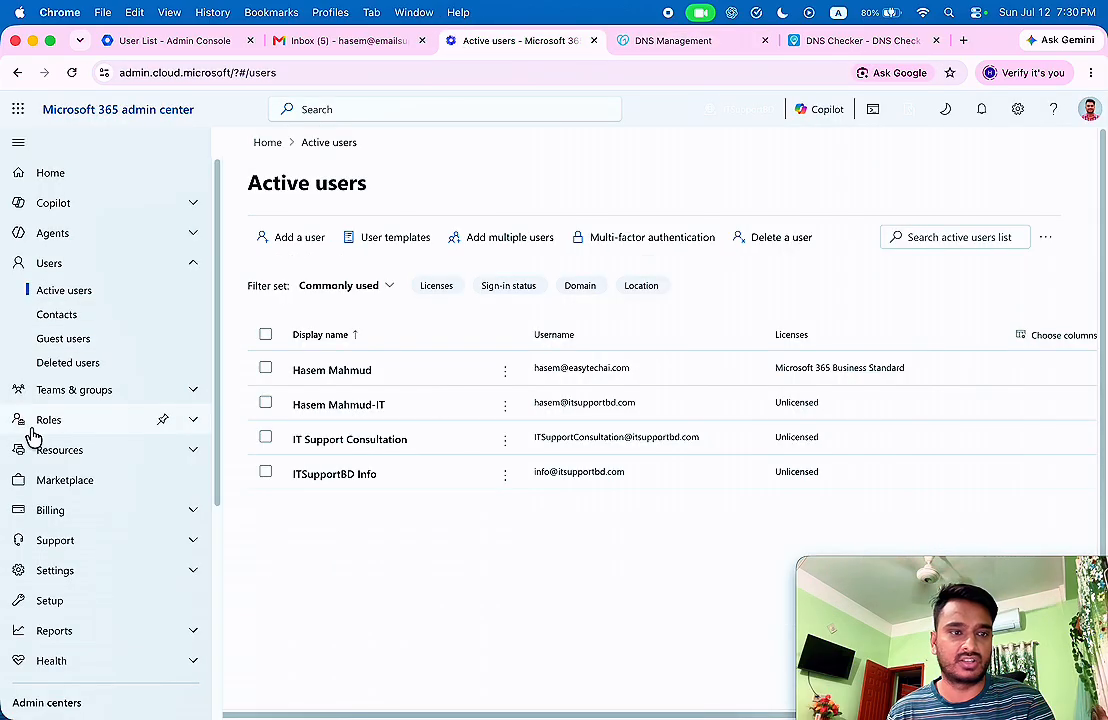
scroll(140, 360, "down", 5)
scroll(100, 370, "up", 1)
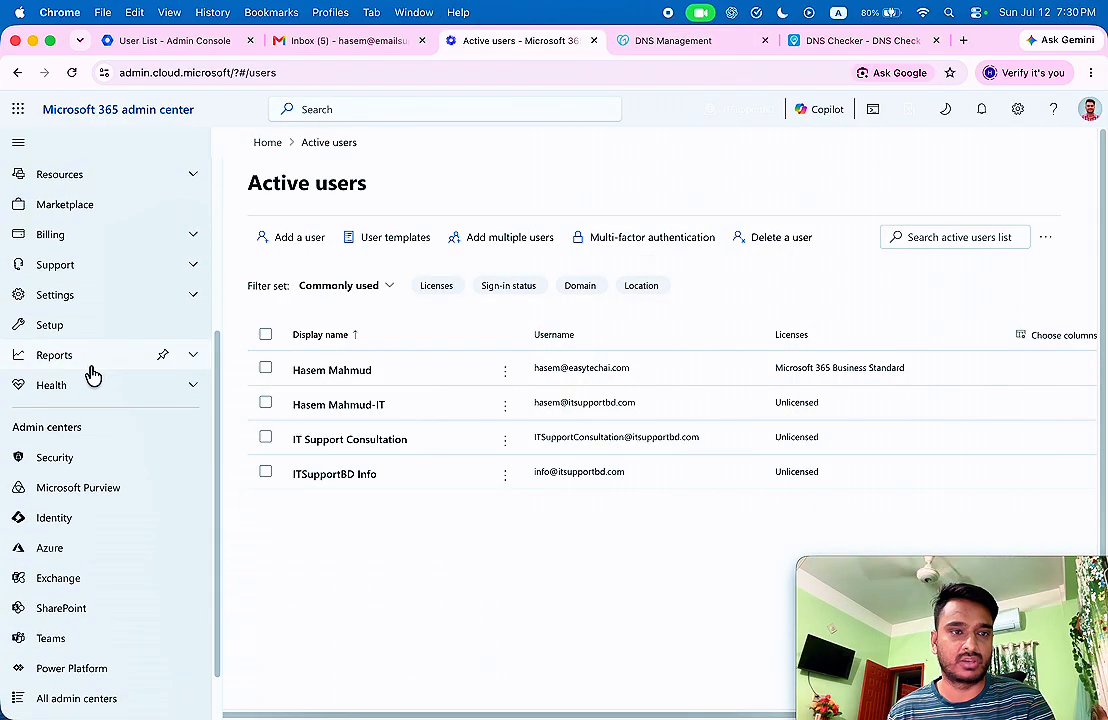
left_click(64, 295)
left_click(60, 324)
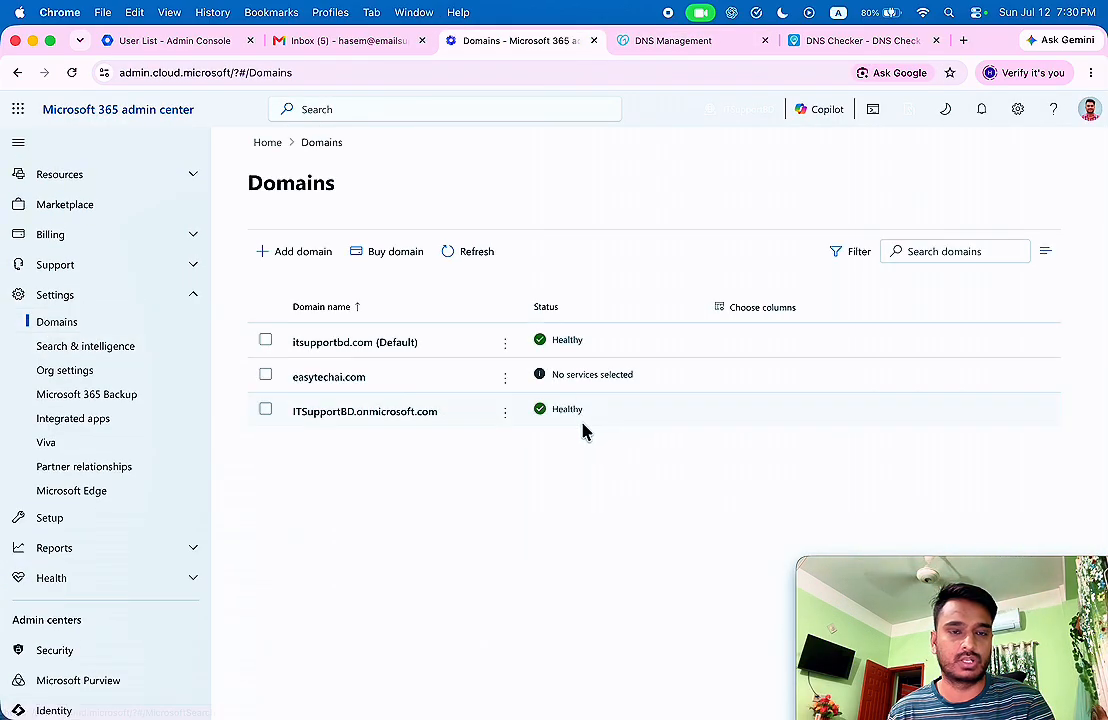
left_click(505, 377)
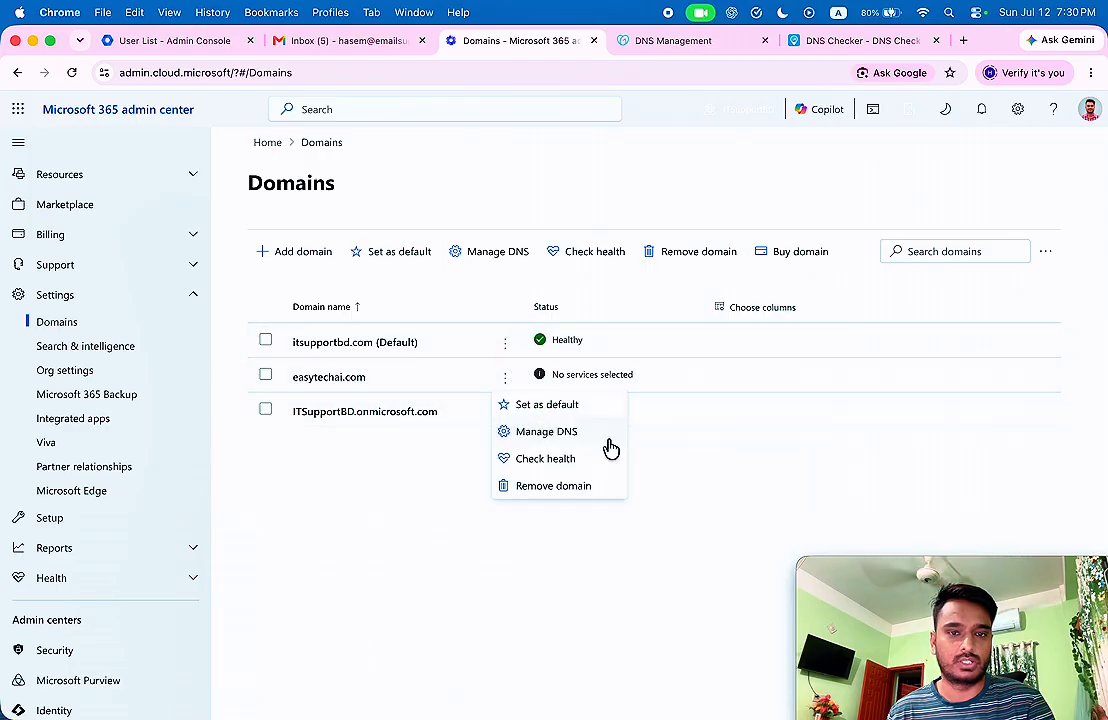
left_click(559, 442)
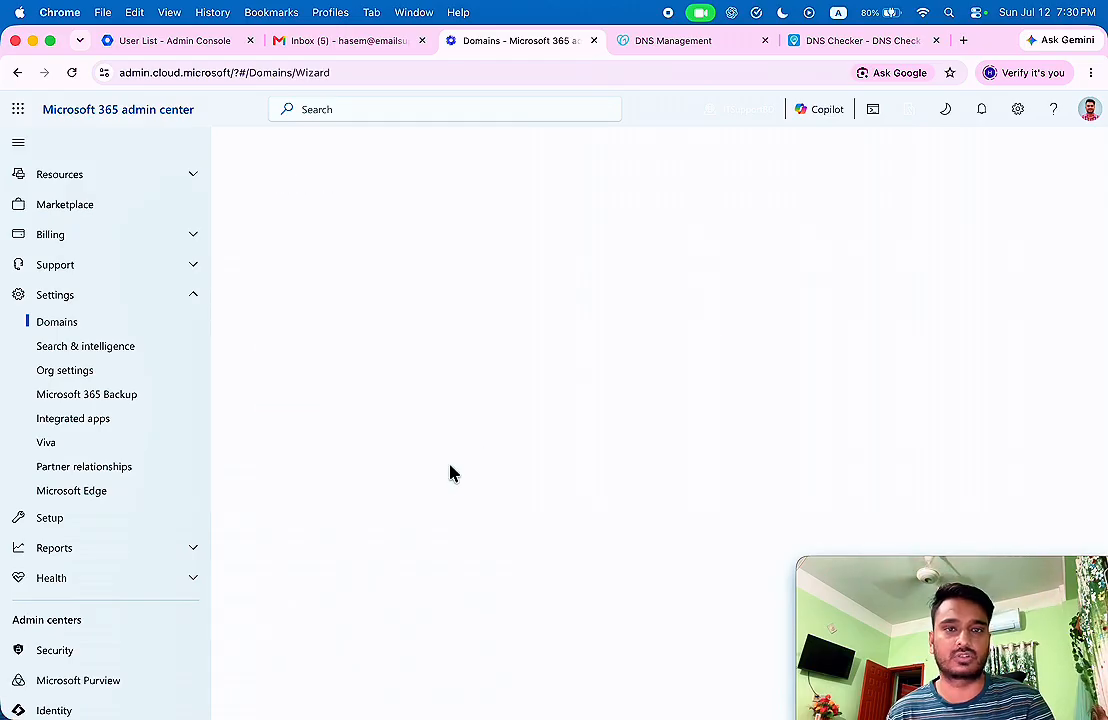
Choose 'Add your own DNS records' and review the expected MX record details.
left_click(419, 436)
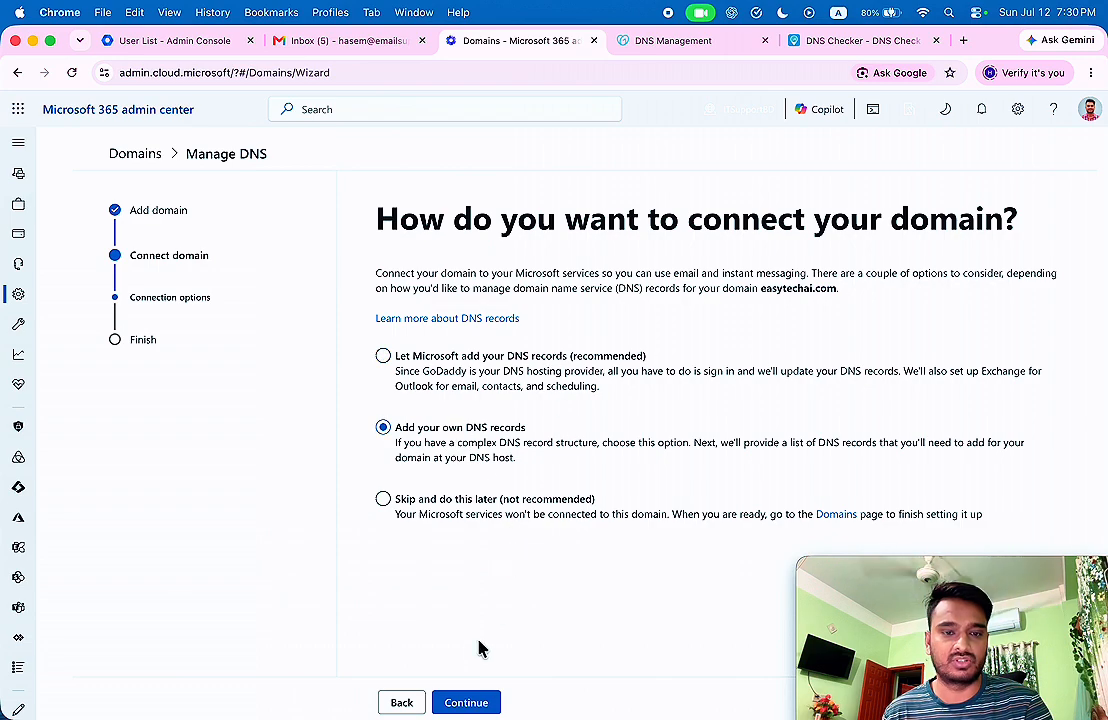
left_click(464, 703)
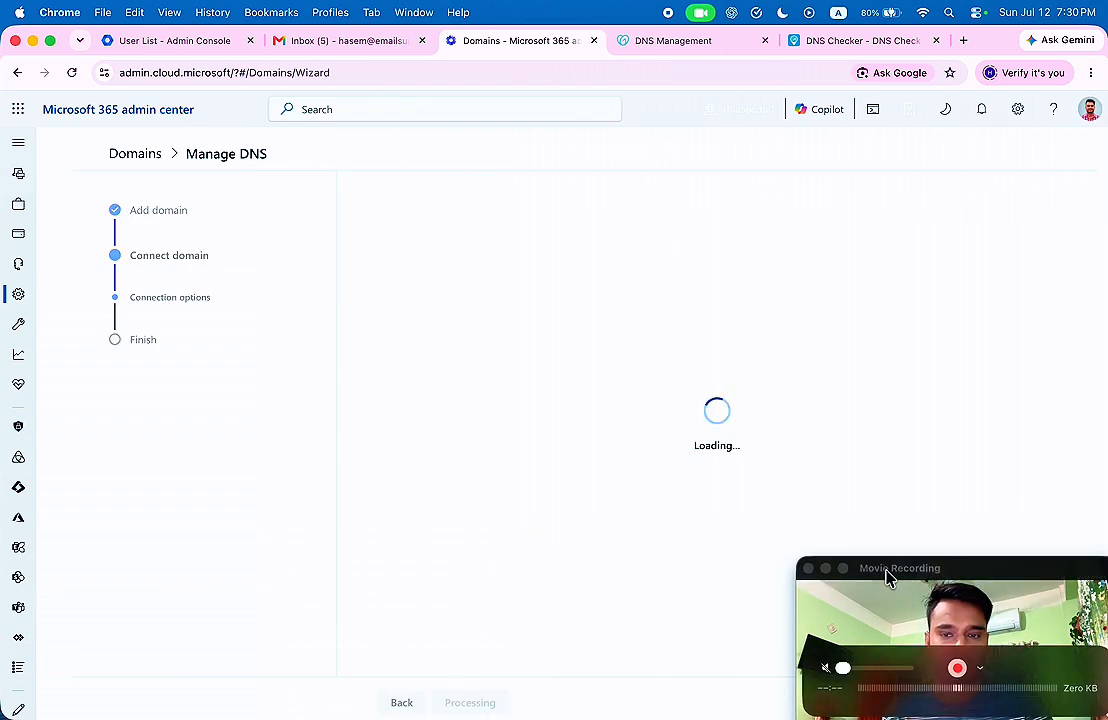
left_click_drag(887, 578, 57, 564)
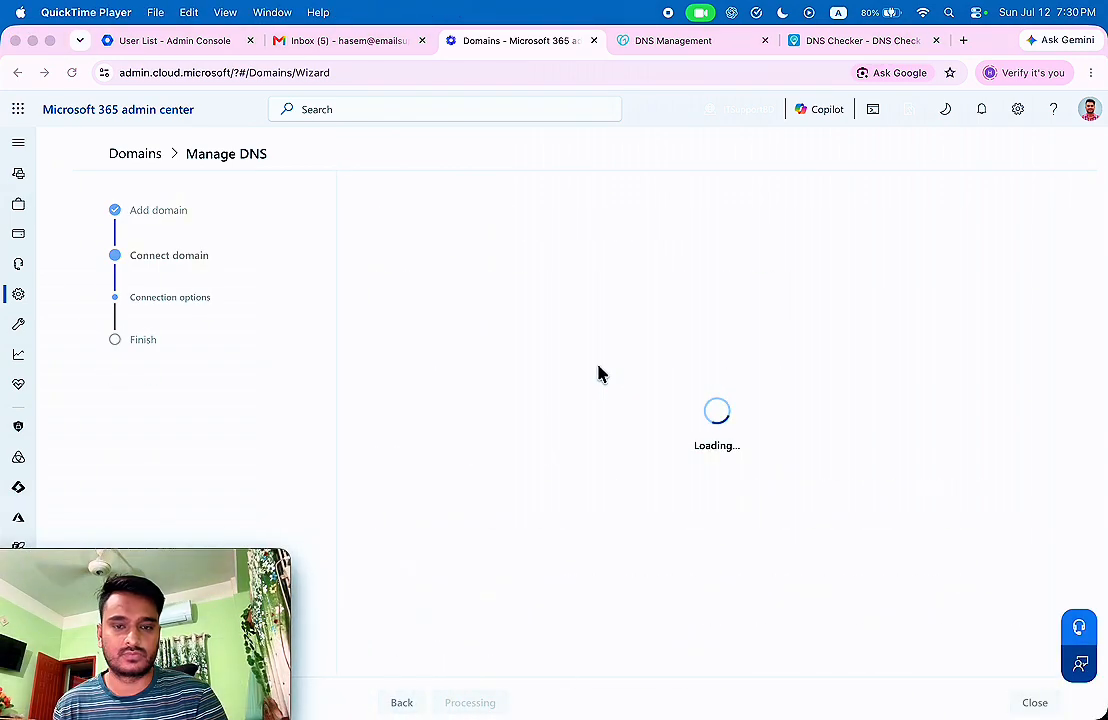
scroll(673, 403, "down", 5)
left_click(403, 424)
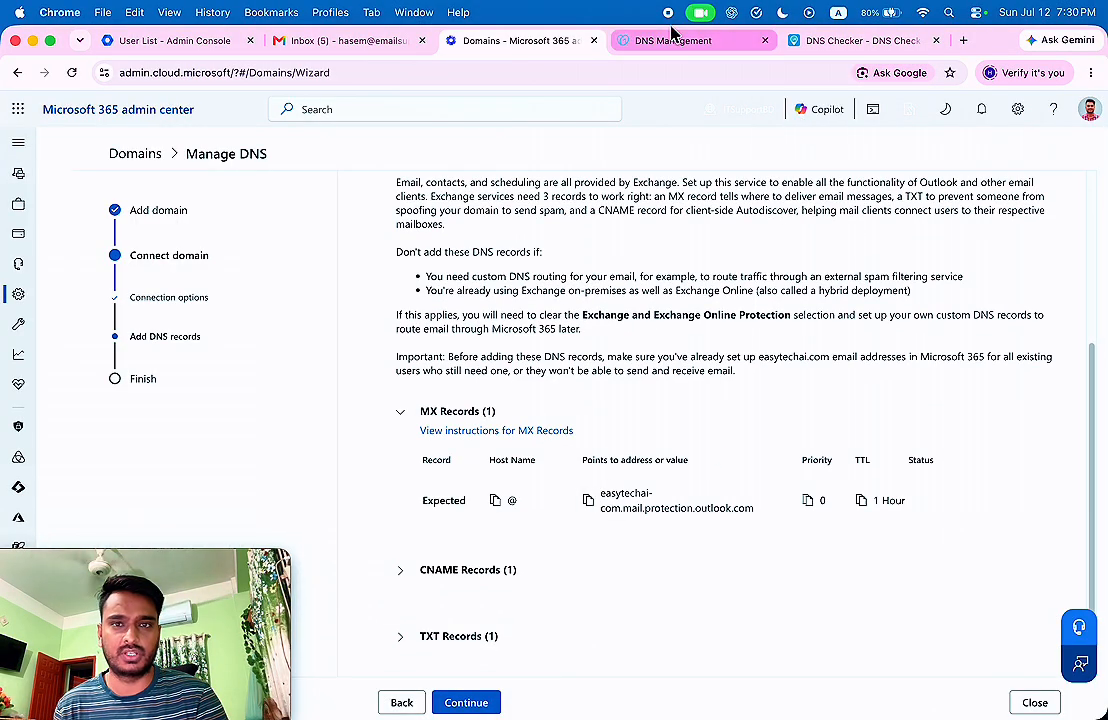
left_click(674, 40)
scroll(576, 277, "down", 10)
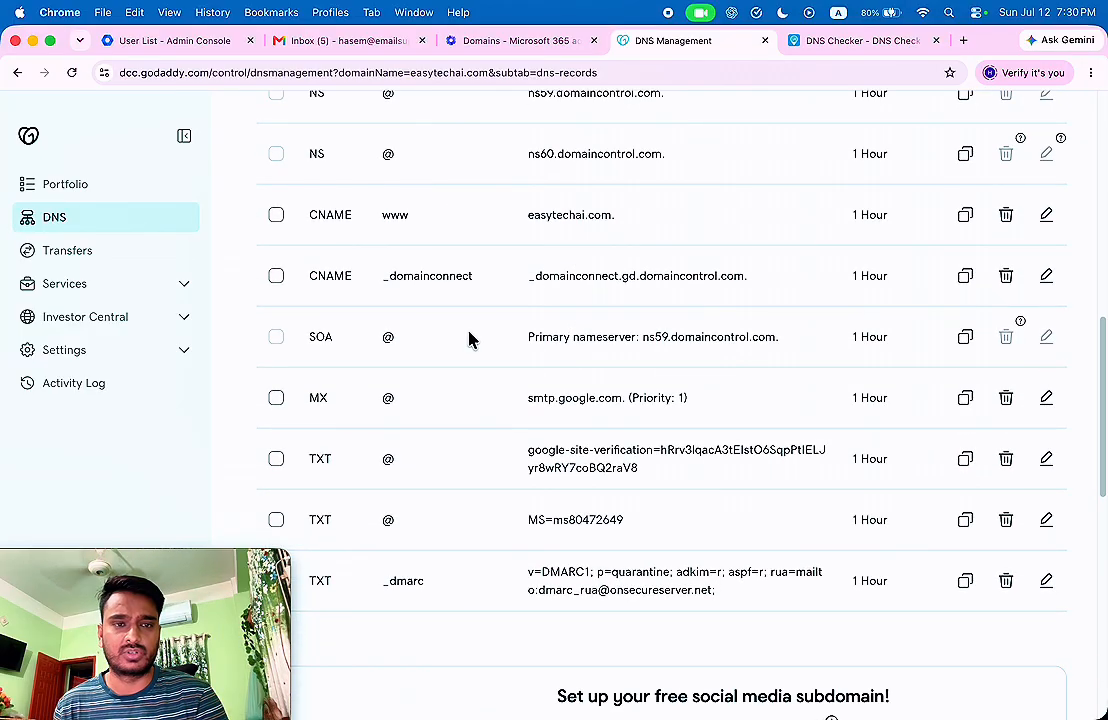
Inspect the current smtp.google.com value of the GoDaddy MX record.
left_click_drag(705, 405, 652, 398)
left_click(560, 401)
left_click(707, 403)
left_click(527, 397)
scroll(650, 413, "up", 4)
scroll(650, 413, "up", 3)
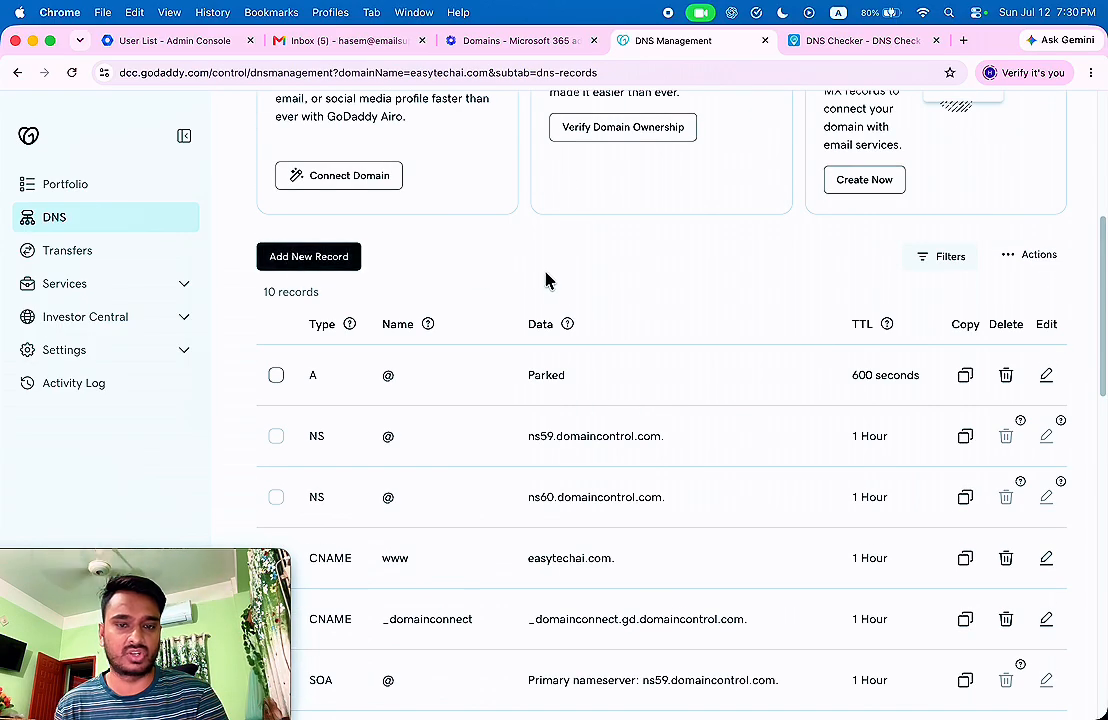
scroll(670, 405, "down", 5)
left_click(718, 443)
left_click_drag(690, 491, 544, 467)
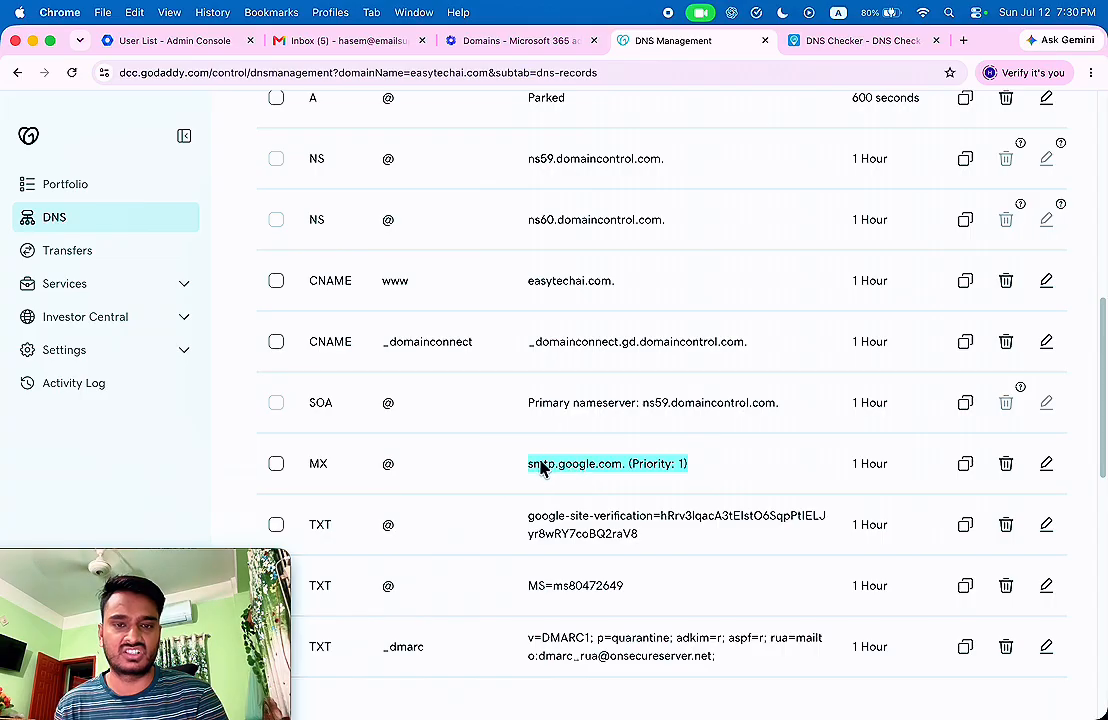
left_click(544, 467)
scroll(897, 415, "down", 1)
Change the @ MX record to easytechai-com.mail.protection.outlook.com with priority 0, and save.
left_click(1047, 441)
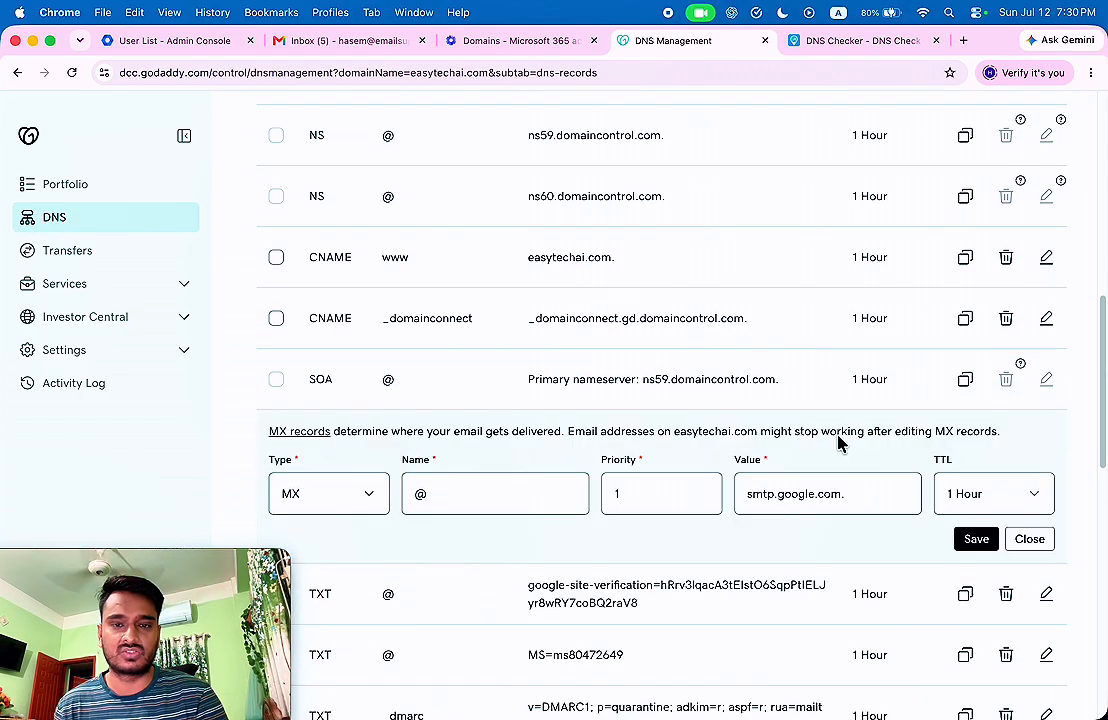
left_click_drag(869, 494, 583, 489)
type("easytechai-com.mail.protection.outlook.com")
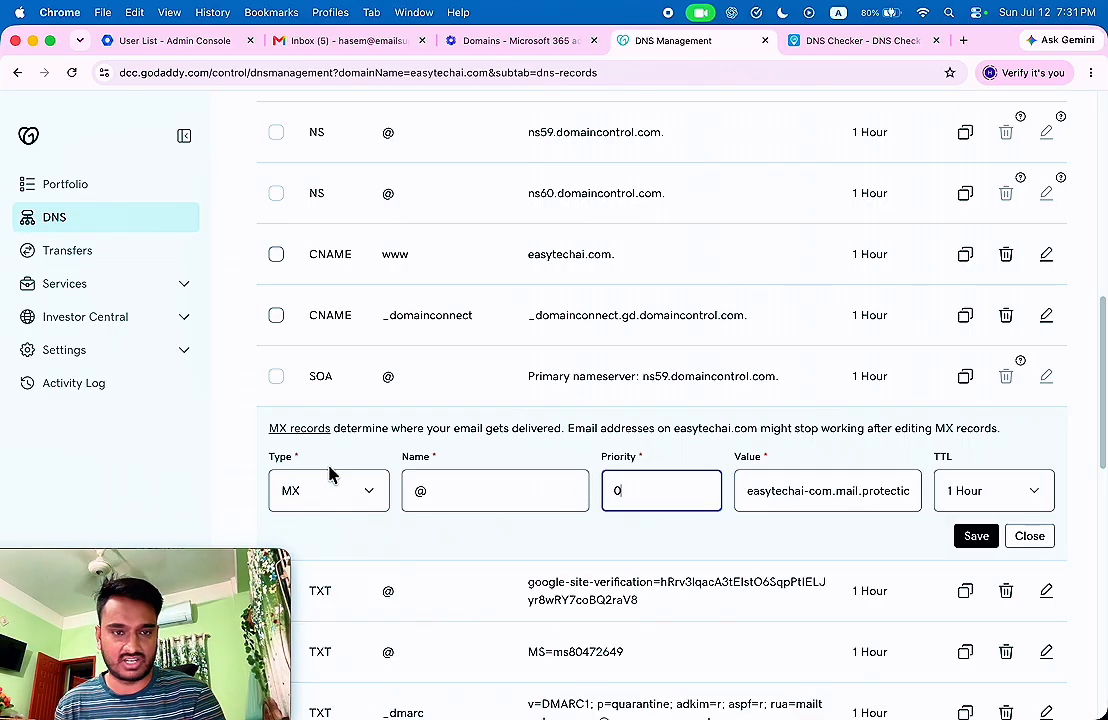
scroll(954, 485, "down", 1)
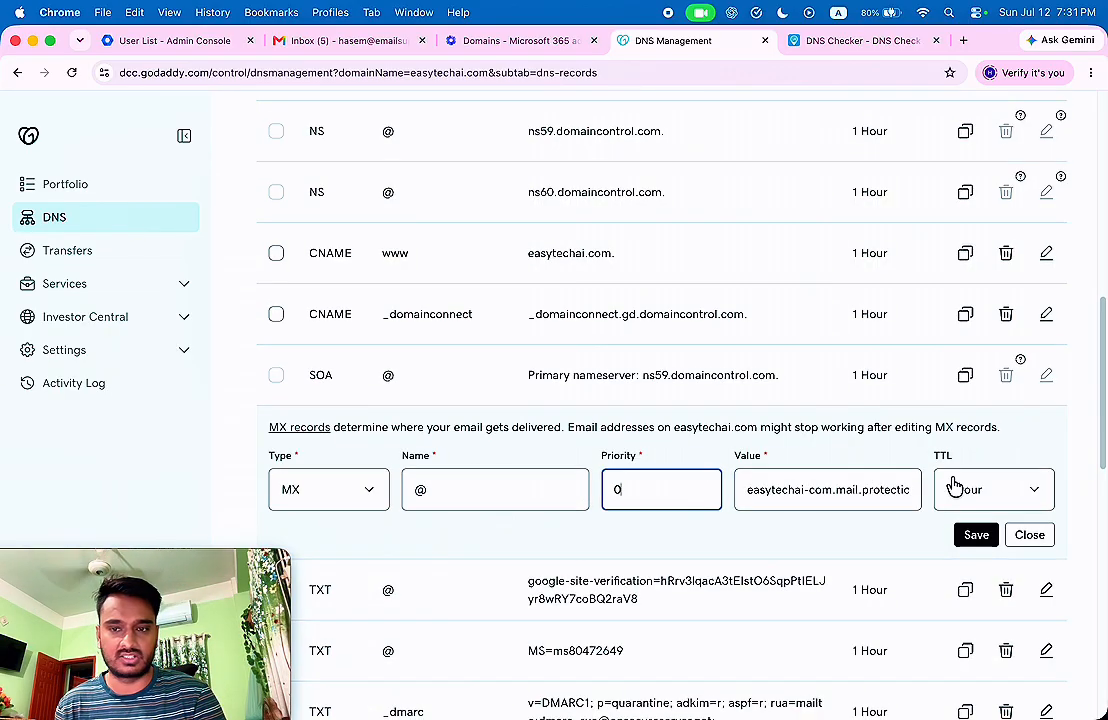
left_click(984, 537)
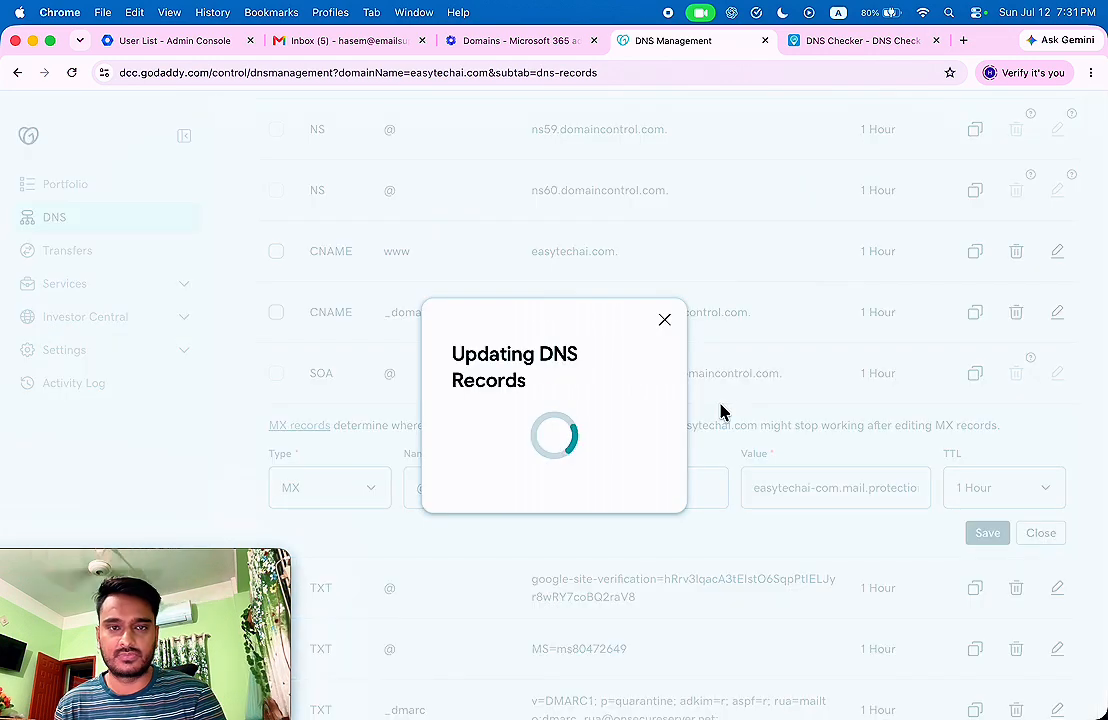
scroll(705, 403, "up", 5)
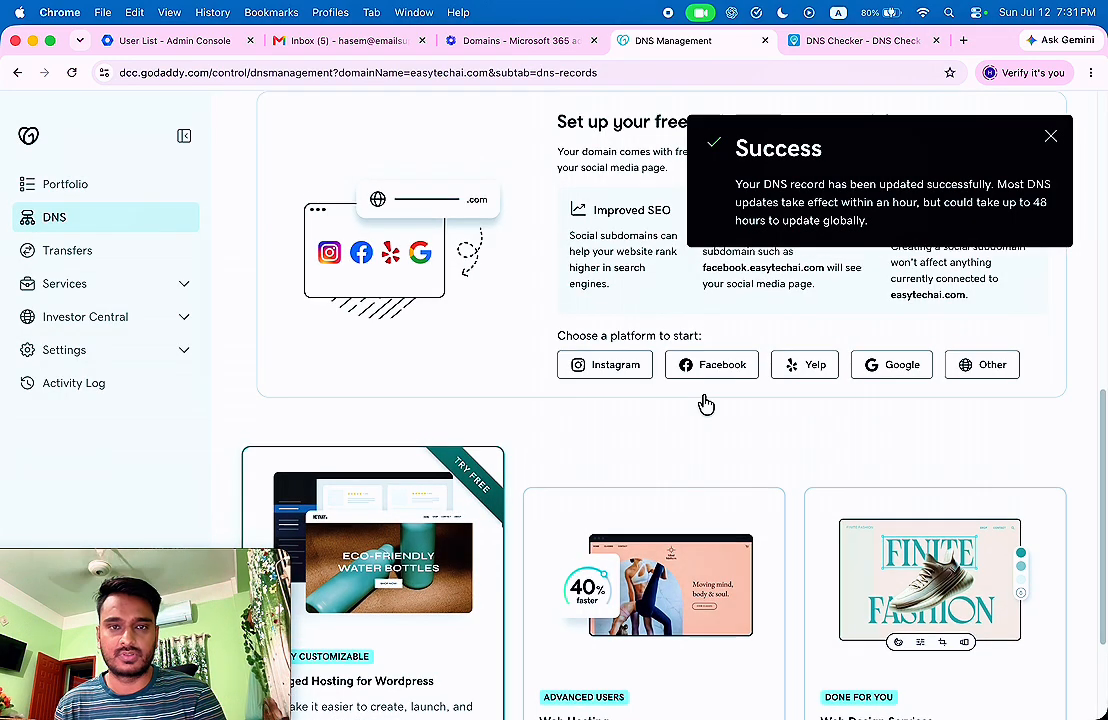
Check Microsoft 365's expected autodiscover CNAME (autodiscover.outlook.com), then return to GoDaddy's DNS records list.
left_click(510, 42)
scroll(600, 315, "down", 1)
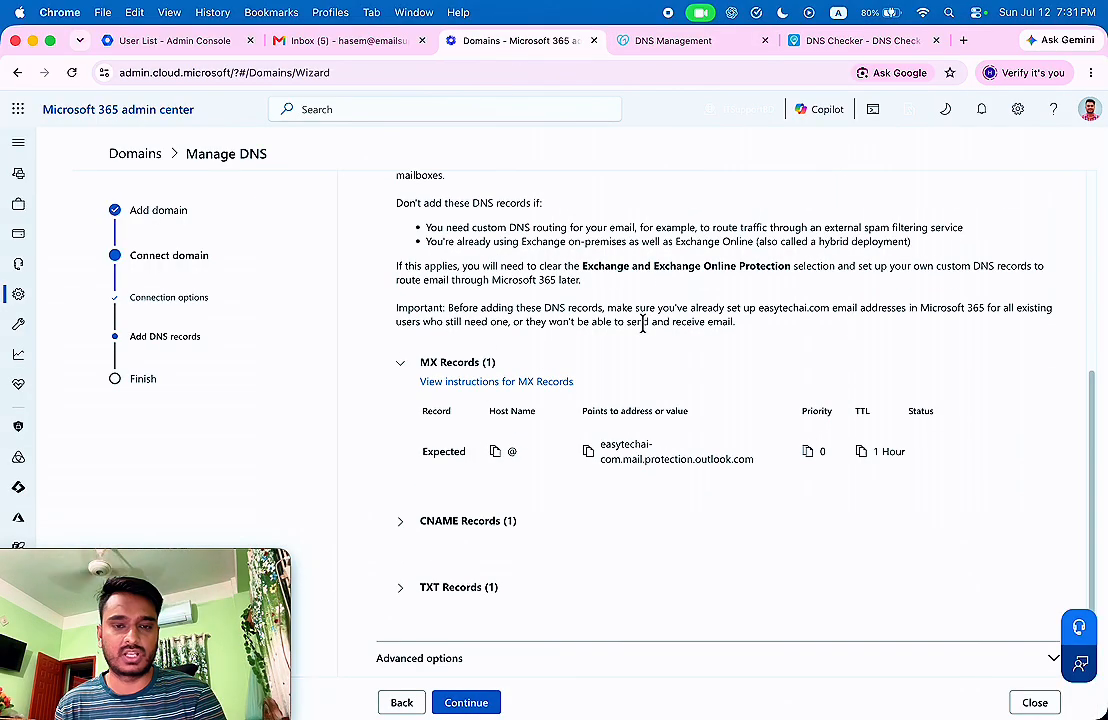
left_click(400, 522)
scroll(677, 393, "down", 3)
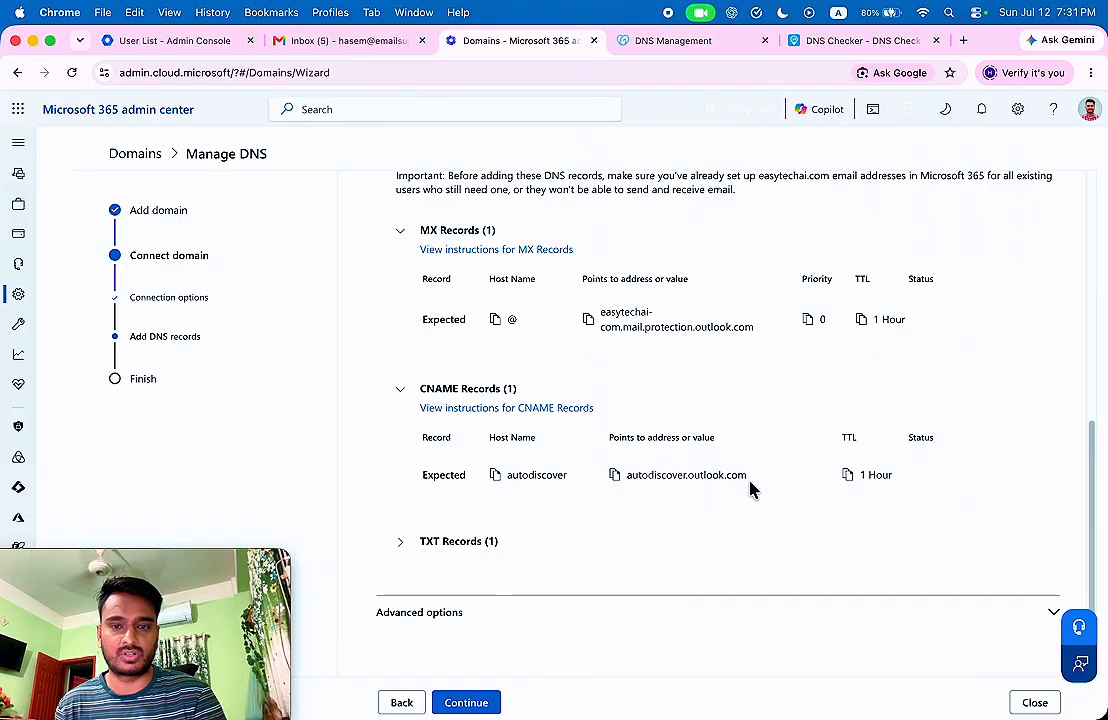
left_click(690, 42)
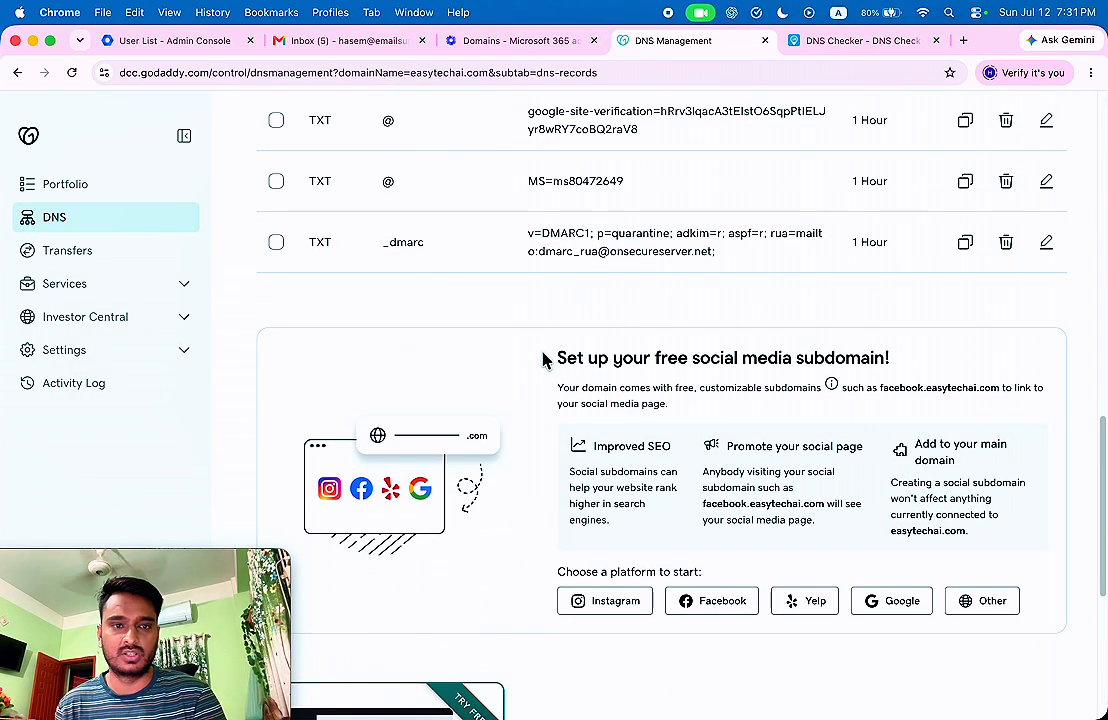
scroll(540, 360, "up", 4)
scroll(537, 360, "up", 5)
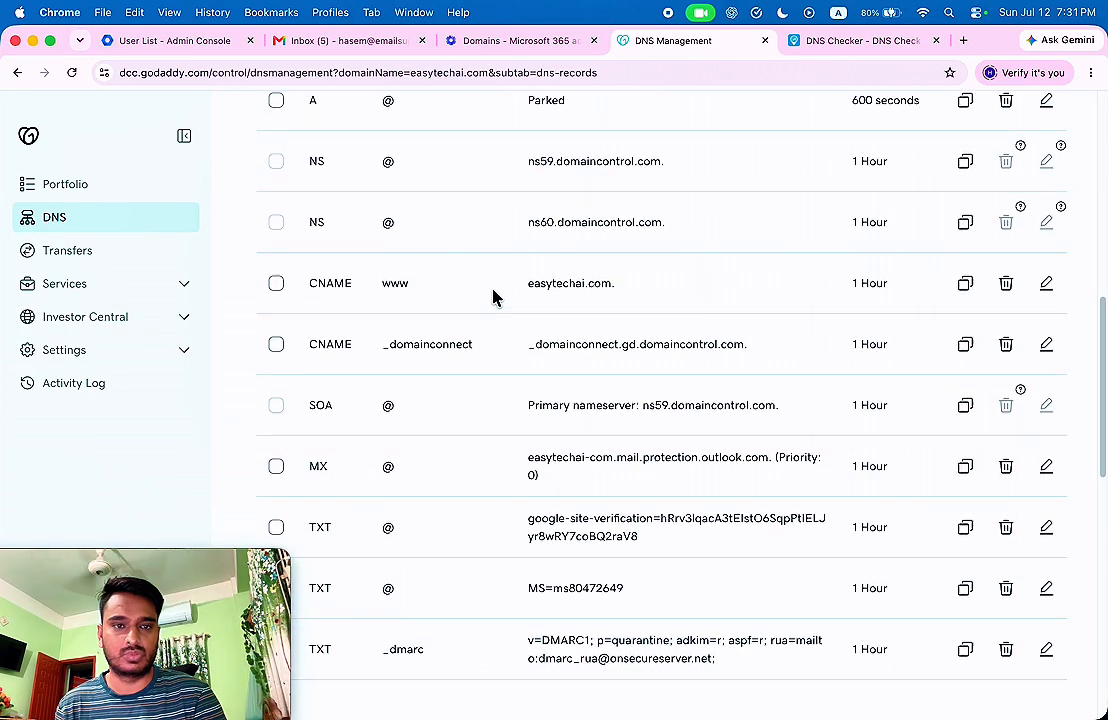
scroll(415, 257, "up", 1)
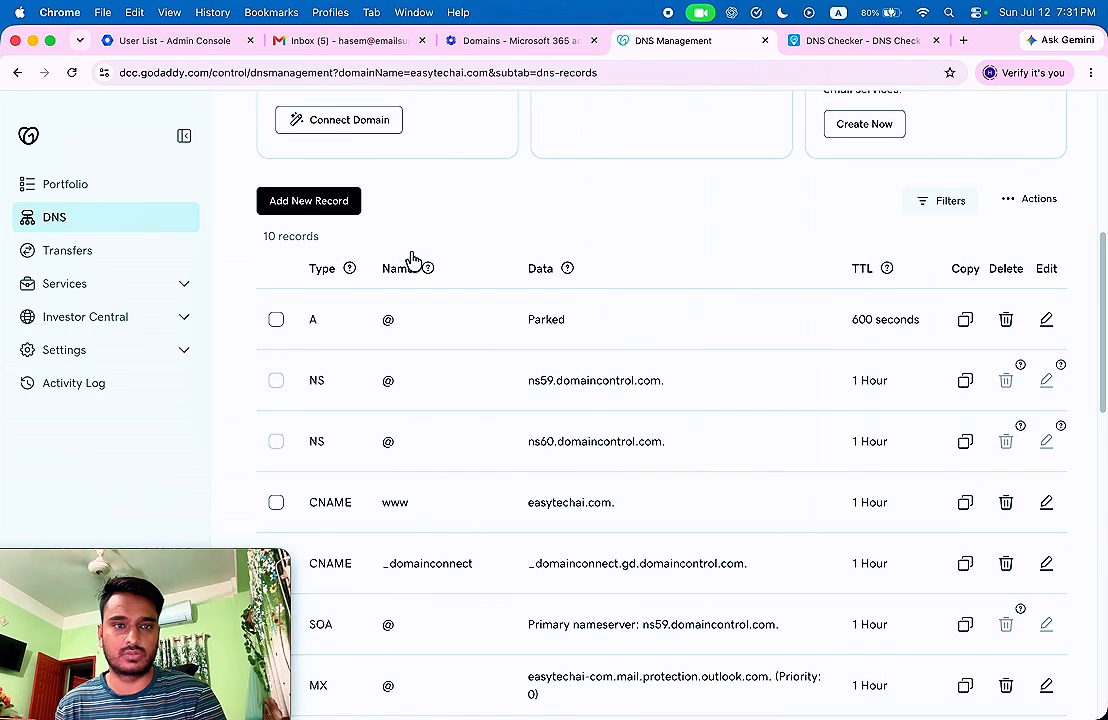
Add a CNAME record named autodiscover pointing to autodiscover.outlook.com with a 1 Hour TTL.
left_click(324, 205)
scroll(490, 218, "up", 3)
scroll(490, 218, "down", 1)
left_click(338, 428)
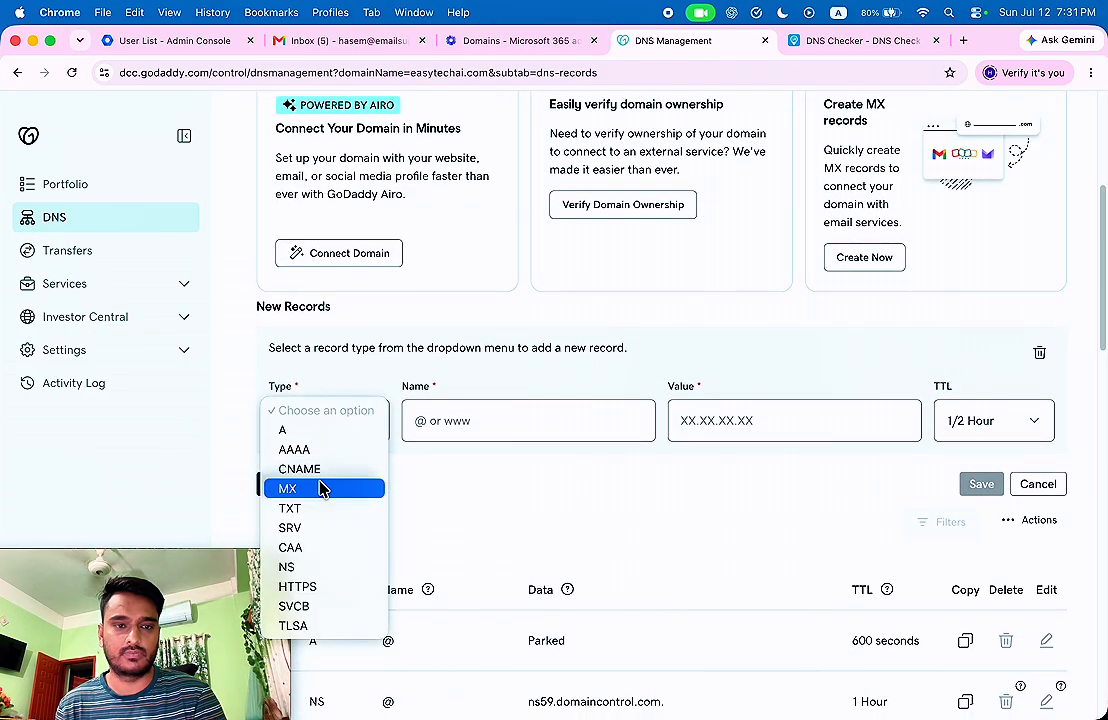
left_click(335, 478)
left_click(495, 418)
type("autodiscover.outlook.com")
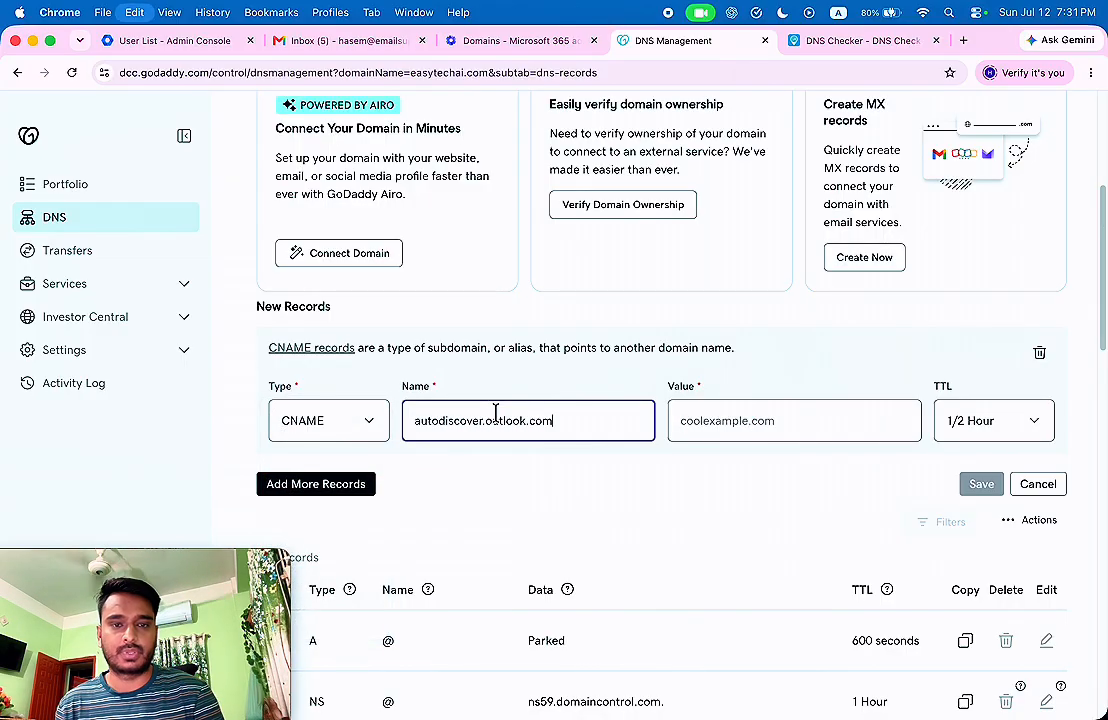
left_click(747, 418)
type("autodiscover.outlook.com")
left_click(542, 437)
key("BackSpace")
key("BackSpace")
key("BackSpace")
key("BackSpace")
key("BackSpace")
key("BackSpace")
key("BackSpace")
key("BackSpace")
key("BackSpace")
key("BackSpace")
key("BackSpace")
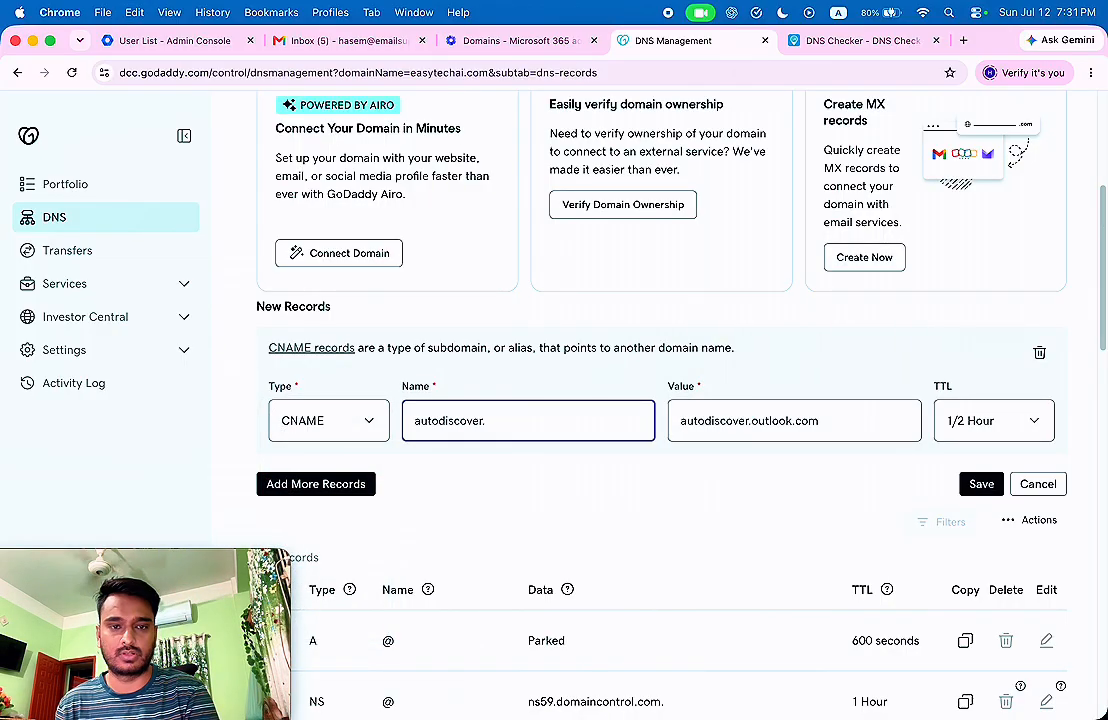
left_click(969, 421)
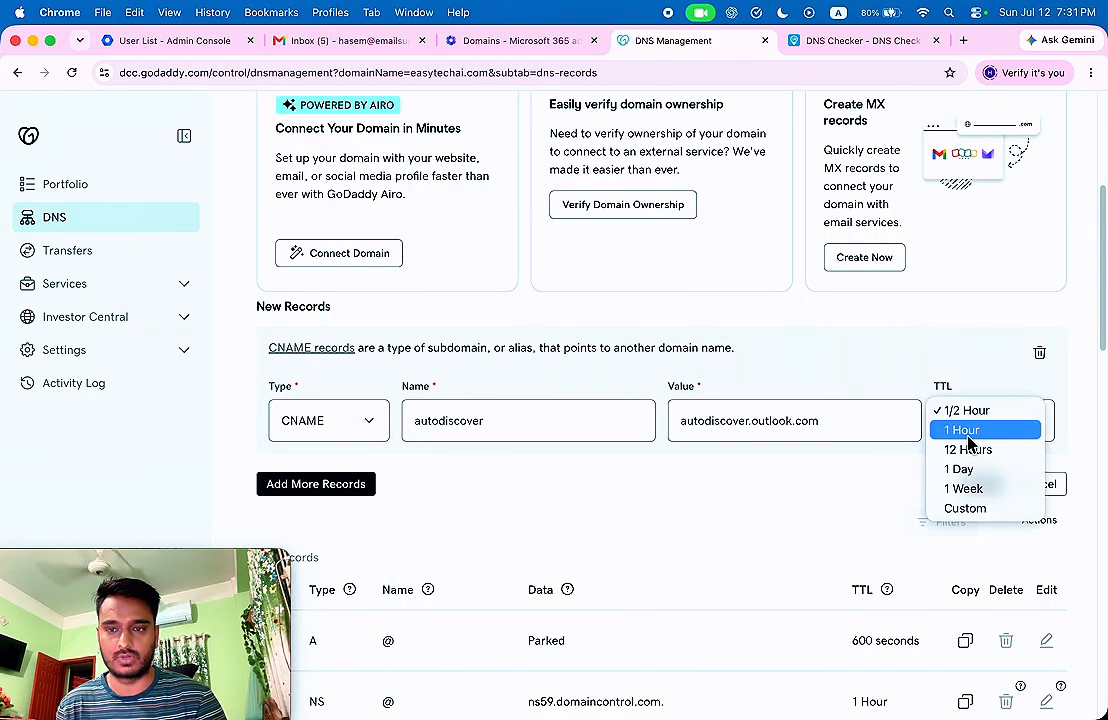
left_click(962, 430)
scroll(672, 373, "down", 1)
Add a second TXT record named @ and look up the expected SPF TXT value in Microsoft 365.
left_click(324, 435)
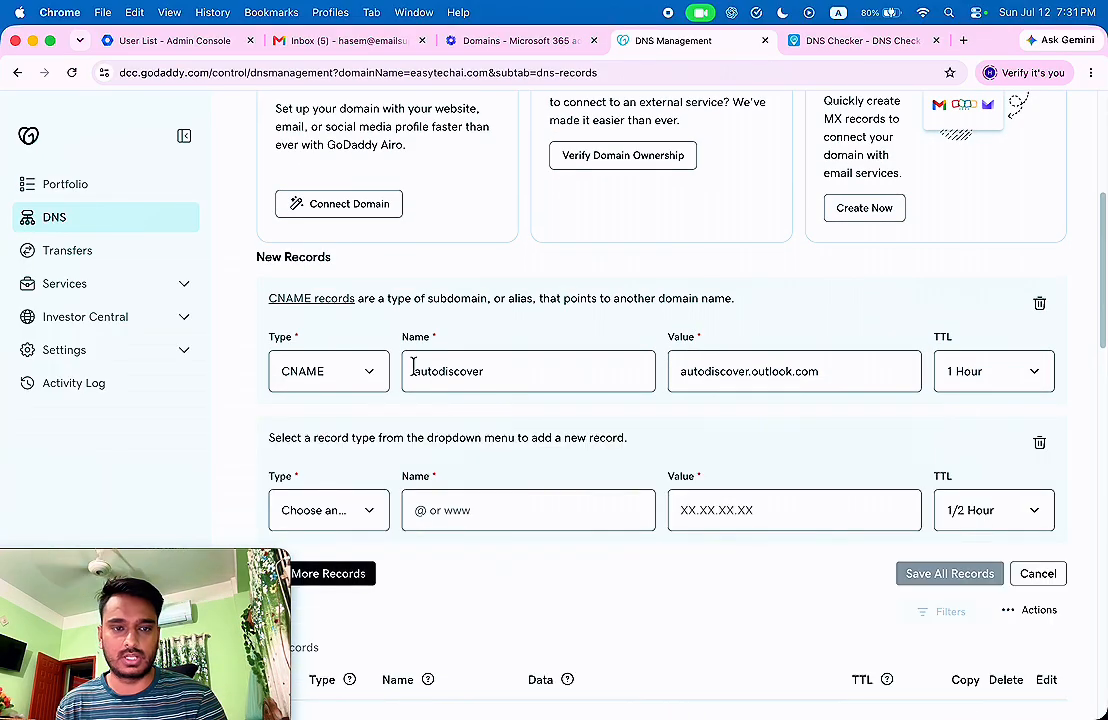
scroll(415, 385, "down", 3)
left_click(347, 376)
left_click(289, 451)
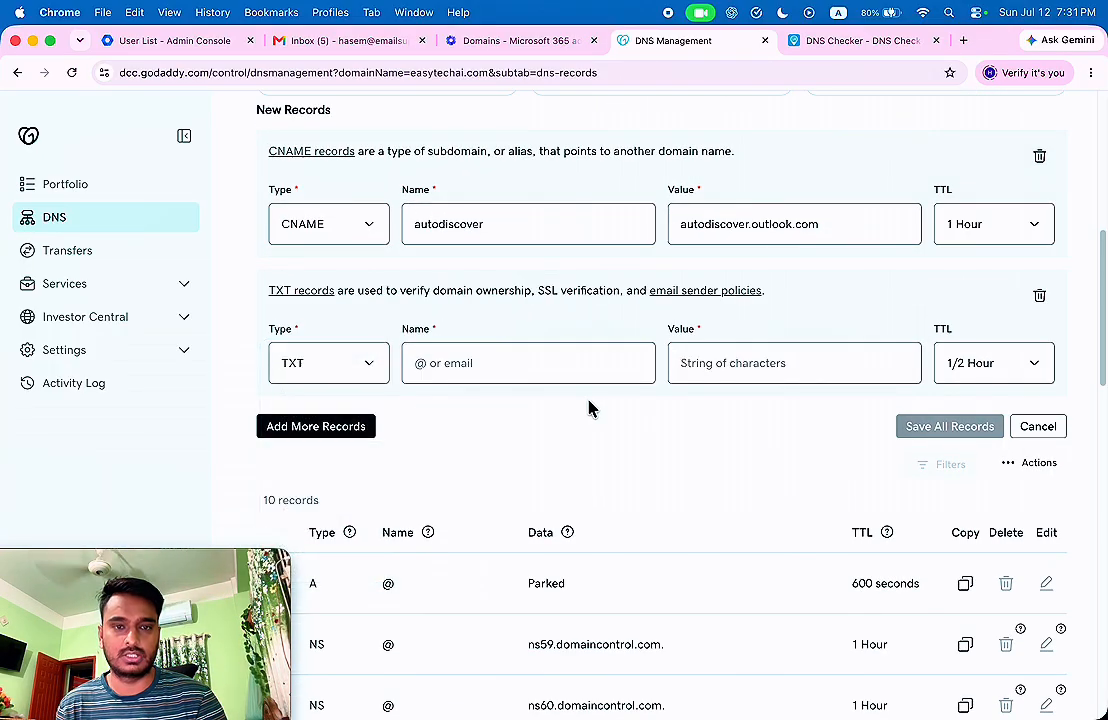
left_click(489, 368)
type("@")
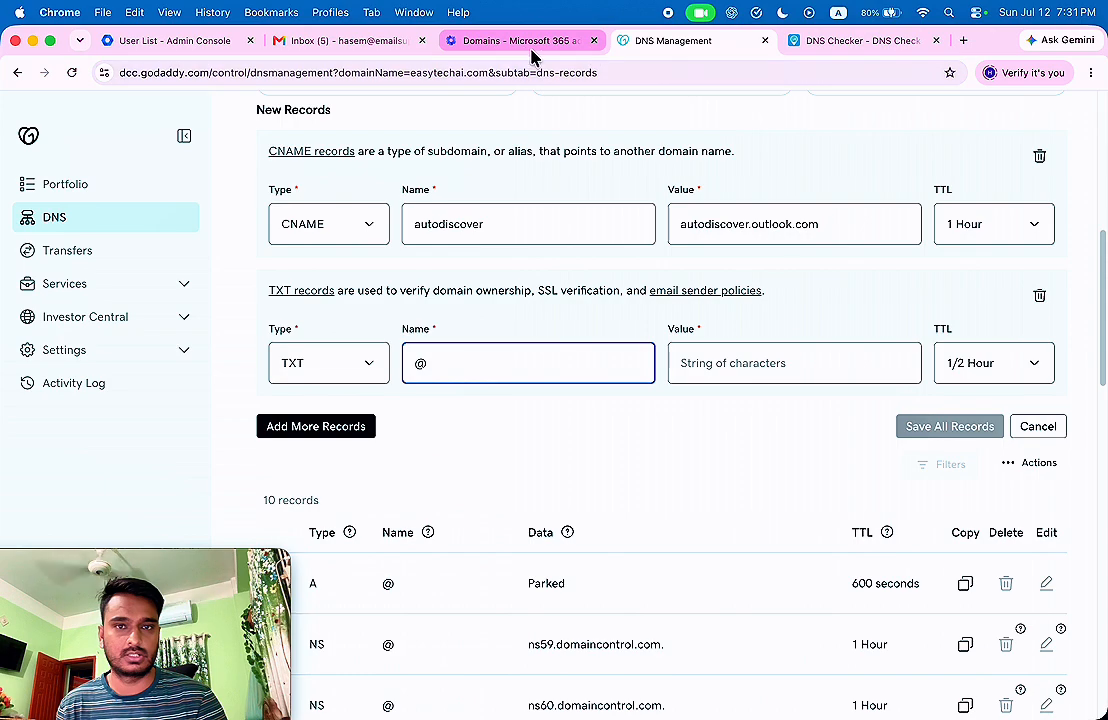
left_click(525, 42)
left_click(401, 543)
scroll(626, 492, "down", 2)
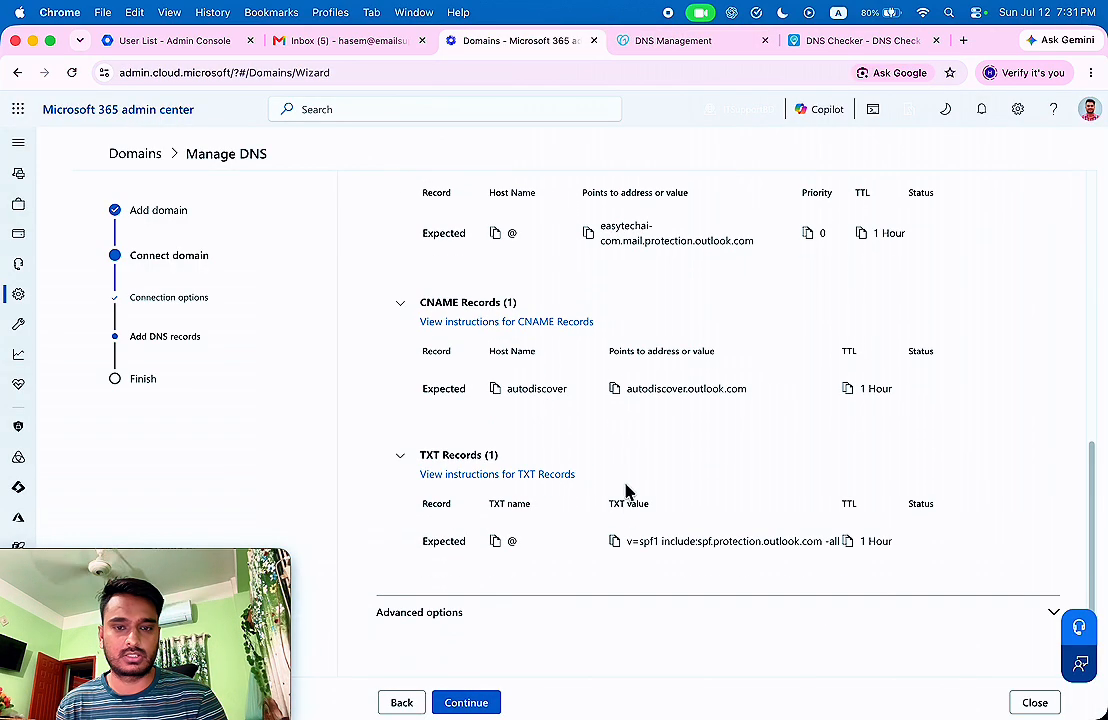
Paste the SPF value into the TXT record with a 1 Hour TTL and save both records.
left_click(730, 42)
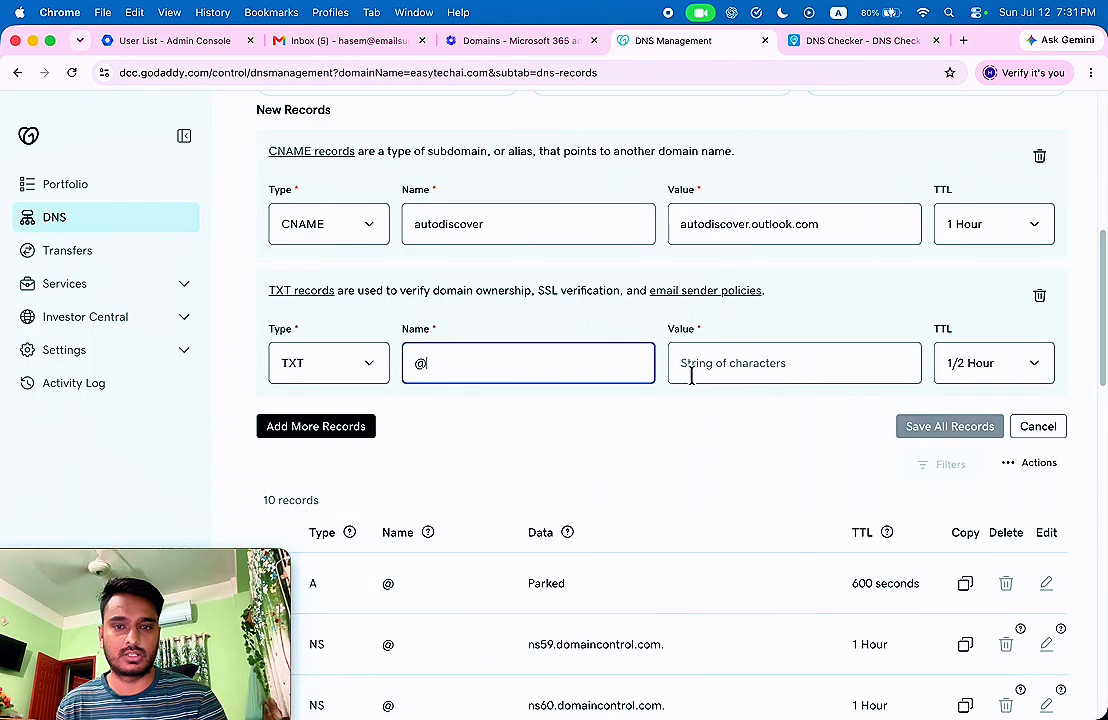
left_click(742, 364)
type("v=spf1 include:spf.protection.outlook.com -all")
left_click(1002, 378)
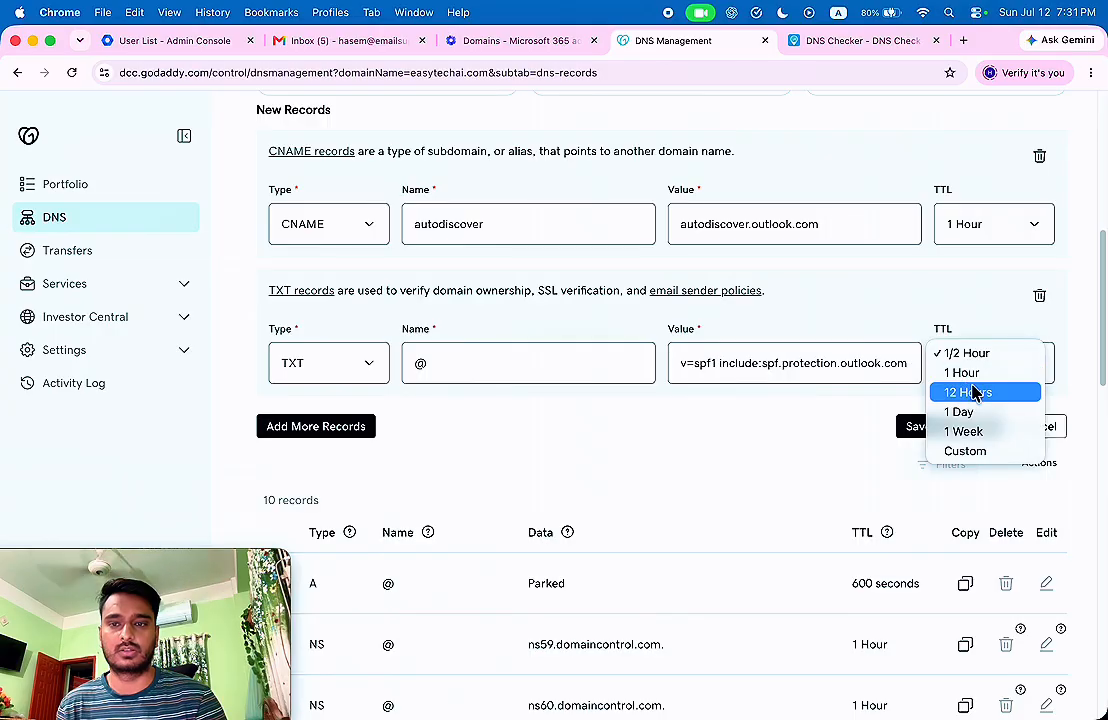
left_click(960, 371)
left_click(932, 430)
mouse_move(574, 538)
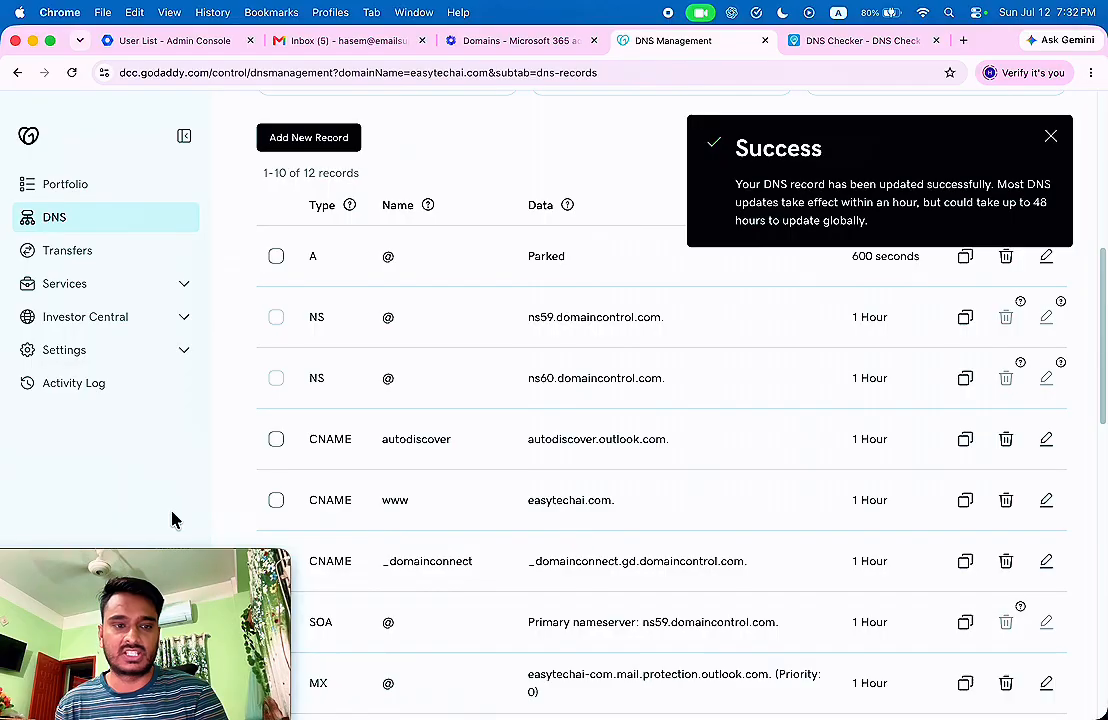
left_click_drag(136, 564, 969, 569)
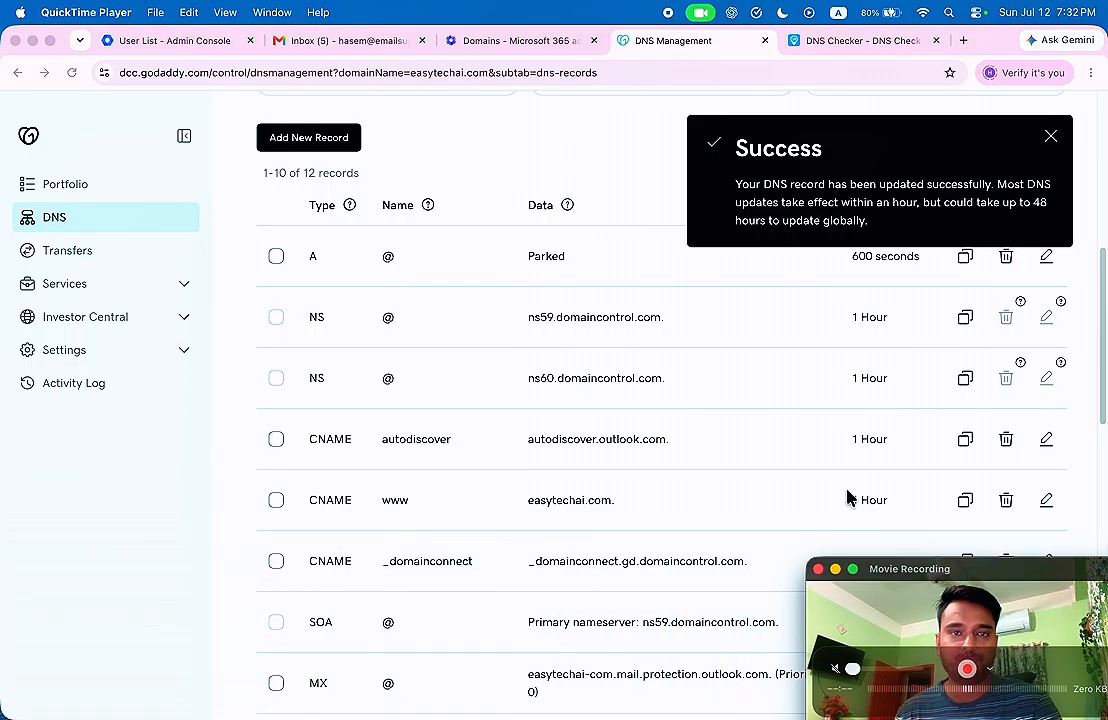
left_click(502, 42)
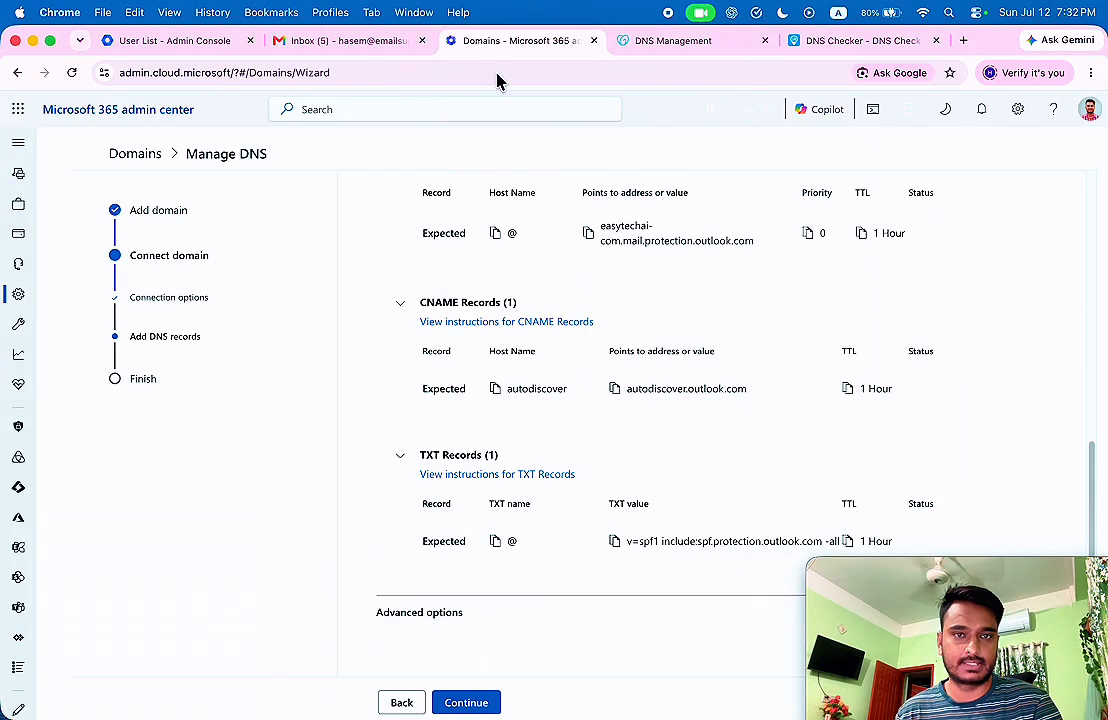
Have Microsoft 365 verify the DNS records and finish the easytechai.com domain setup wizard.
left_click(475, 702)
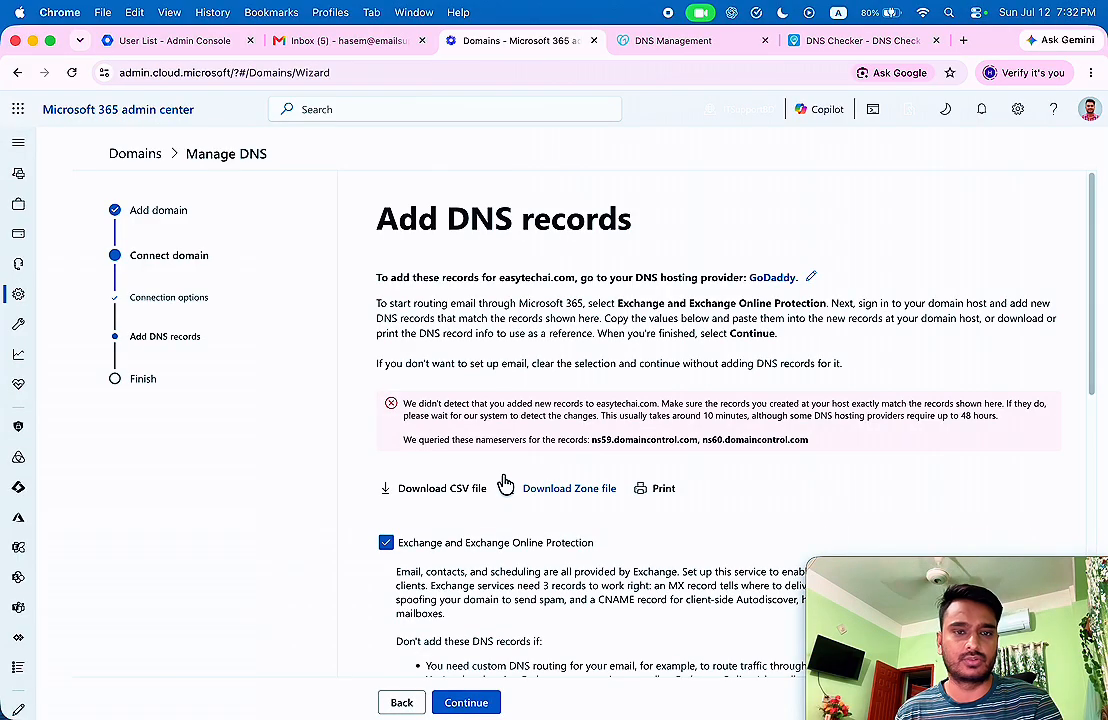
scroll(505, 484, "down", 10)
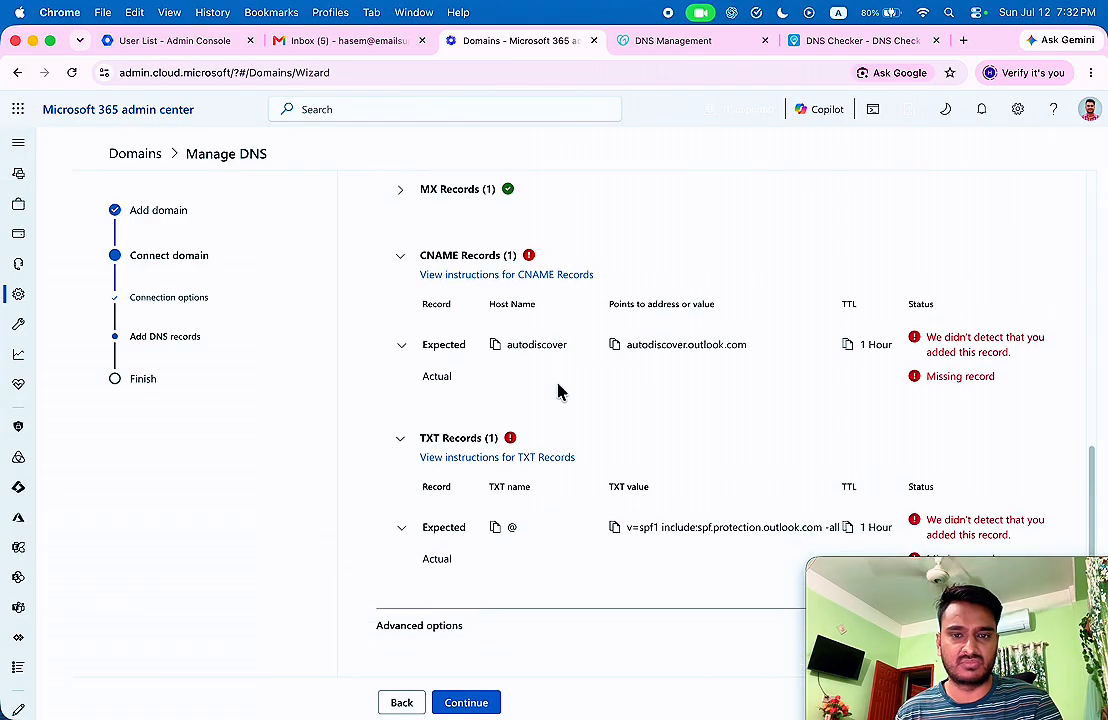
scroll(558, 392, "down", 1)
left_click(474, 706)
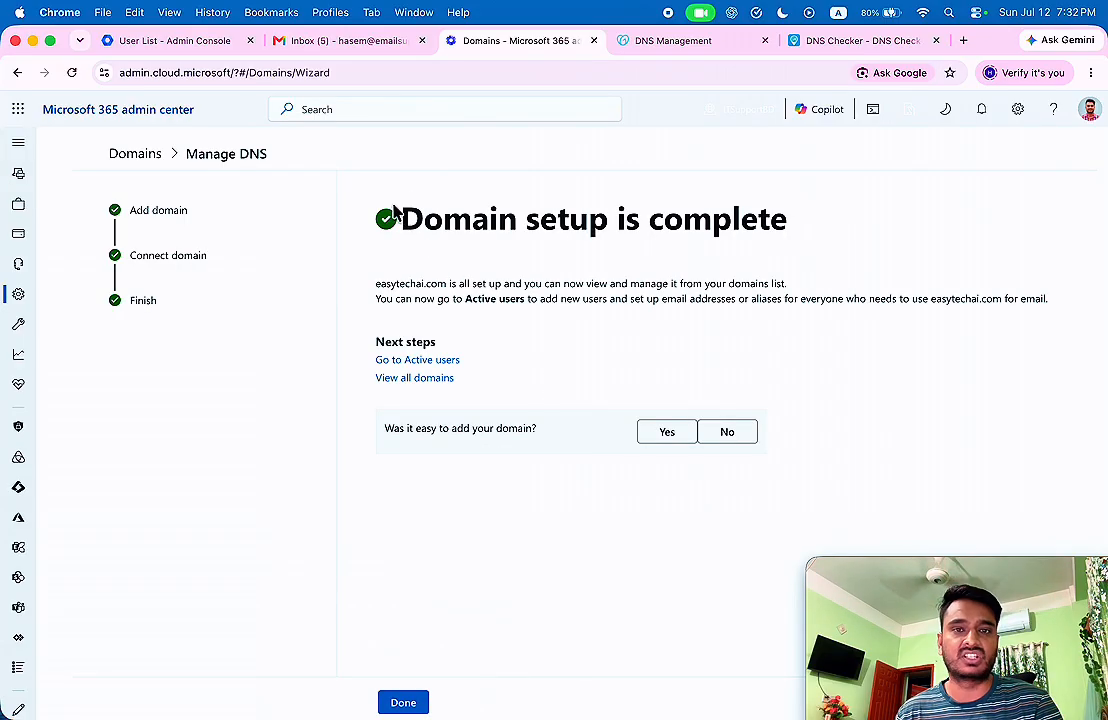
left_click_drag(381, 208, 712, 299)
left_click(531, 457)
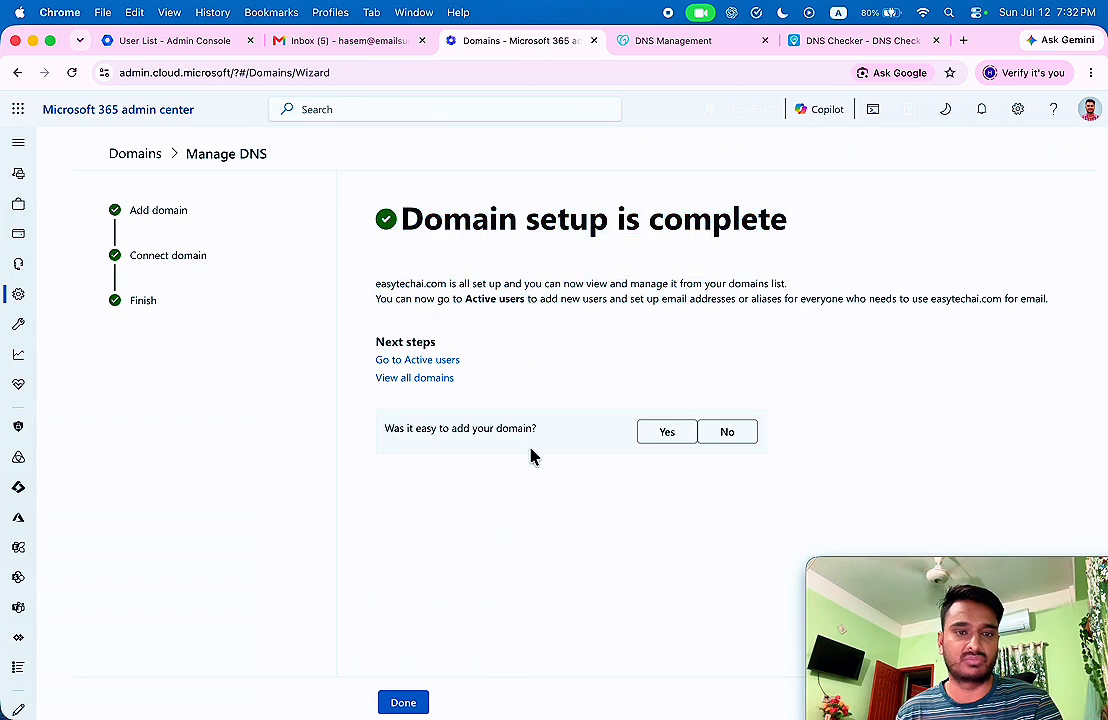
left_click(411, 703)
left_click(836, 42)
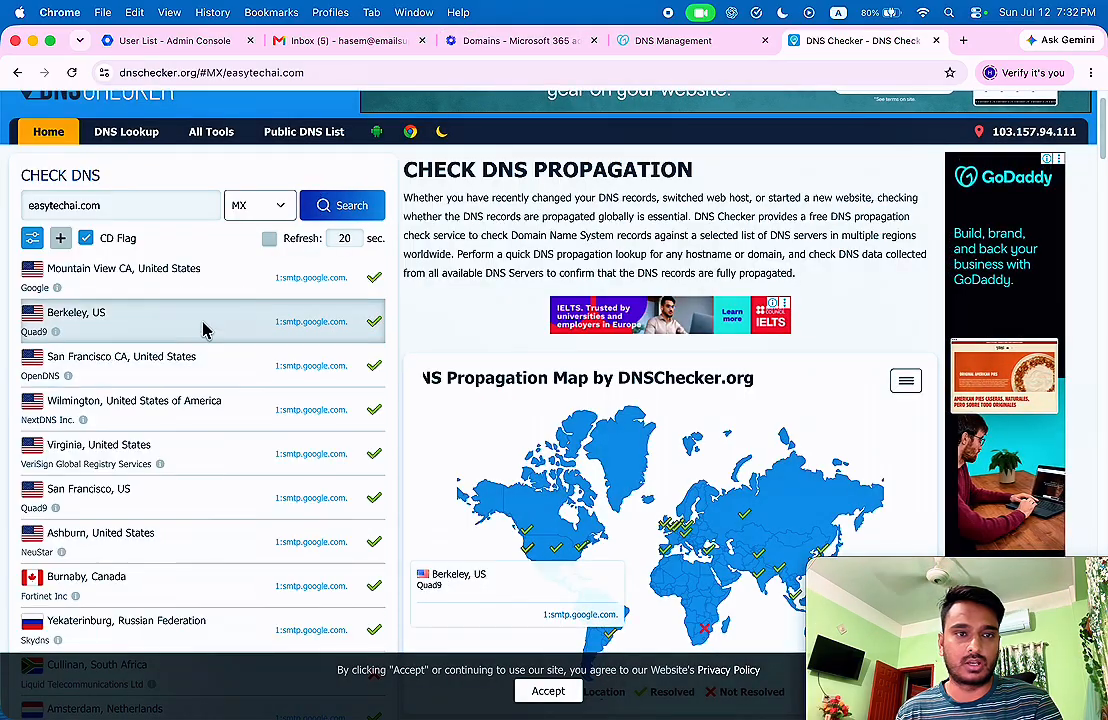
Run the MX lookup for easytechai.com and review each server's returned mail record.
left_click(344, 210)
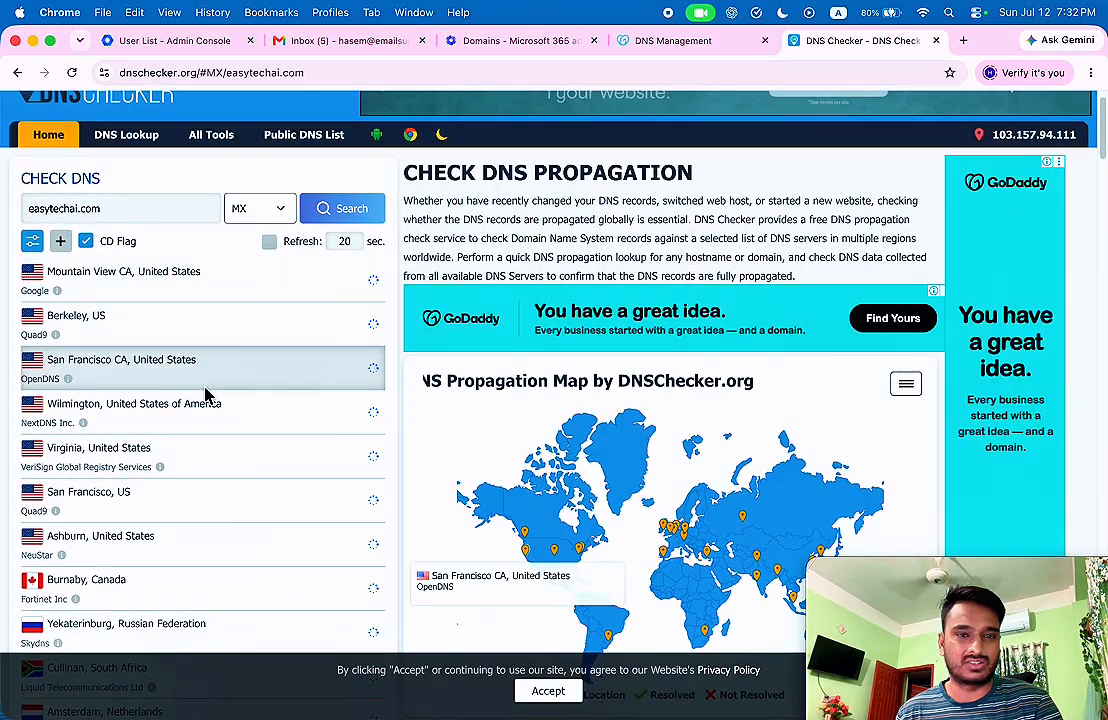
left_click_drag(278, 279, 365, 340)
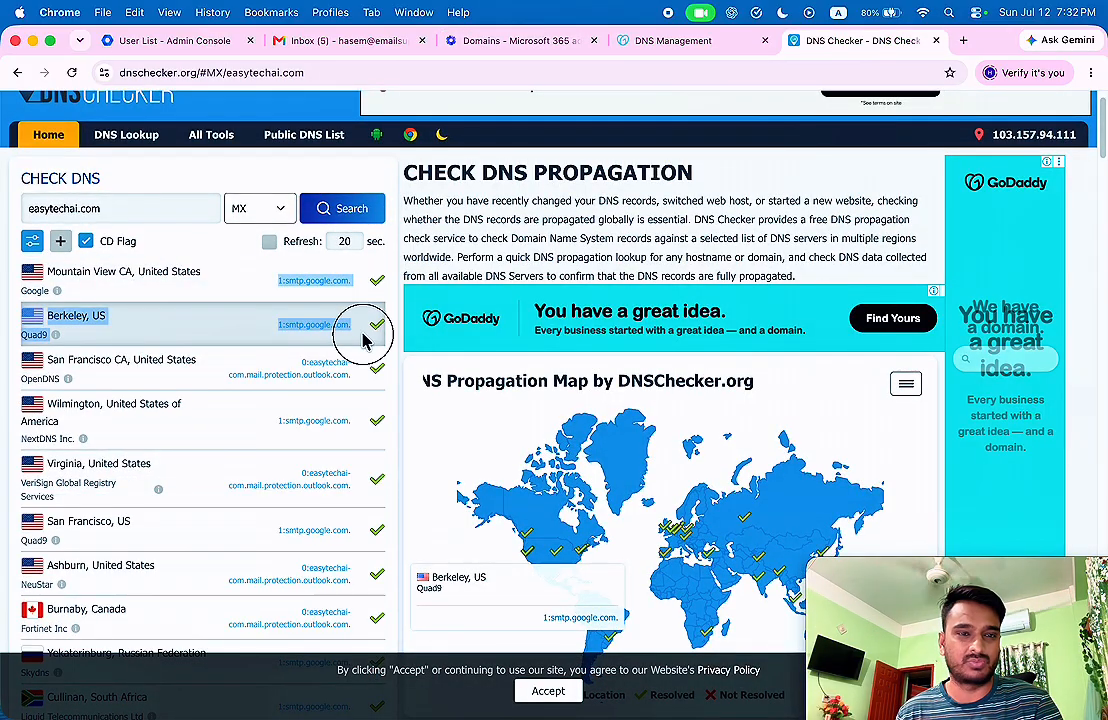
left_click_drag(302, 360, 344, 373)
scroll(306, 350, "down", 1)
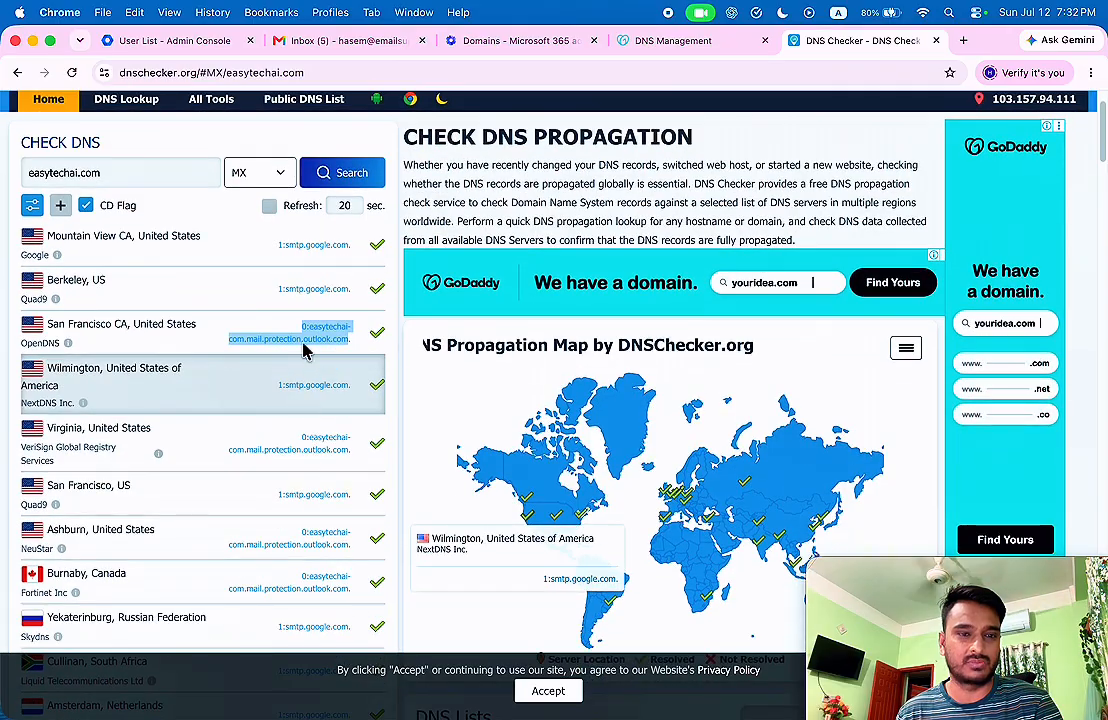
scroll(346, 343, "down", 1)
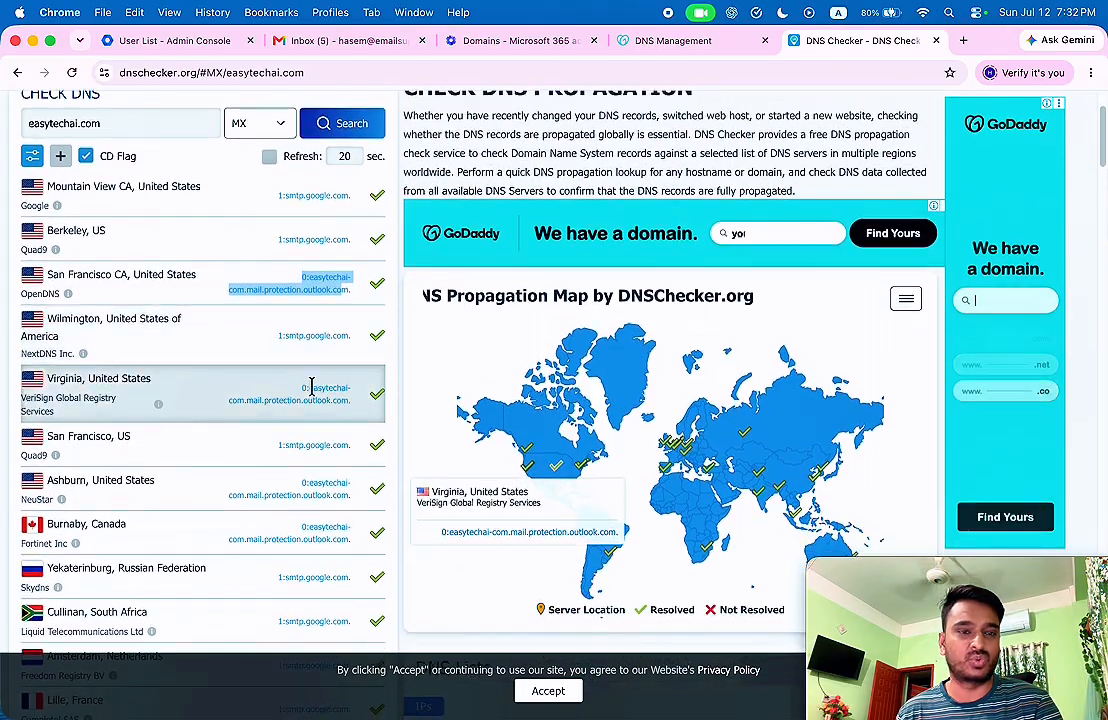
left_click_drag(304, 381, 331, 392)
left_click(341, 400)
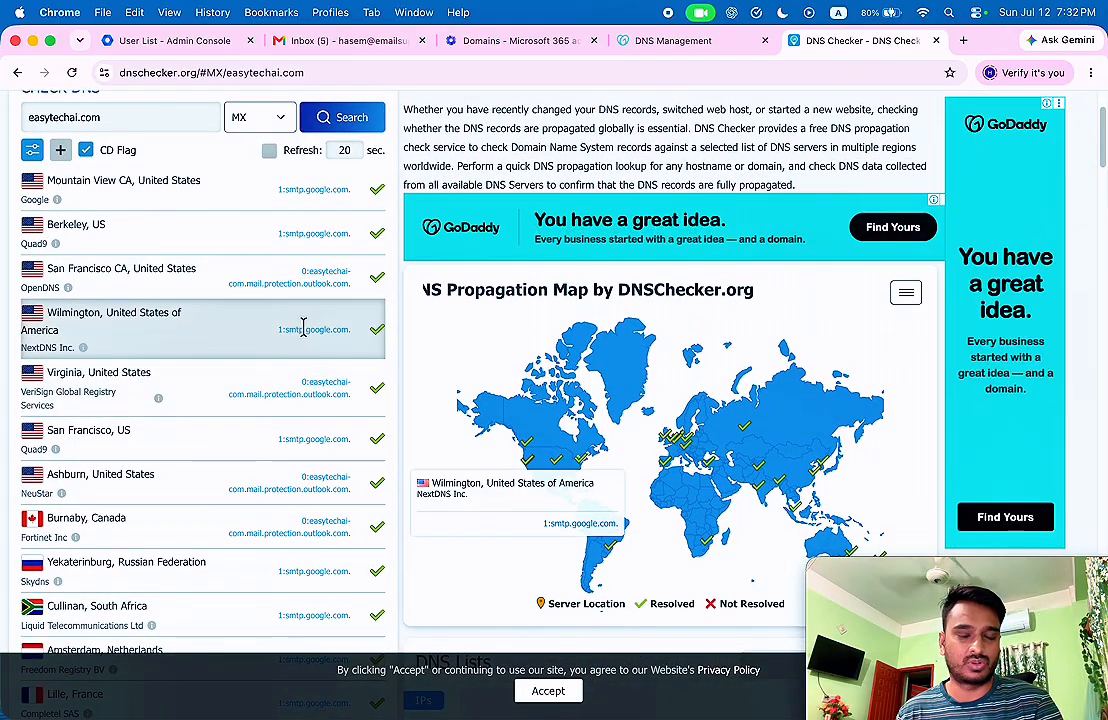
scroll(302, 329, "down", 1)
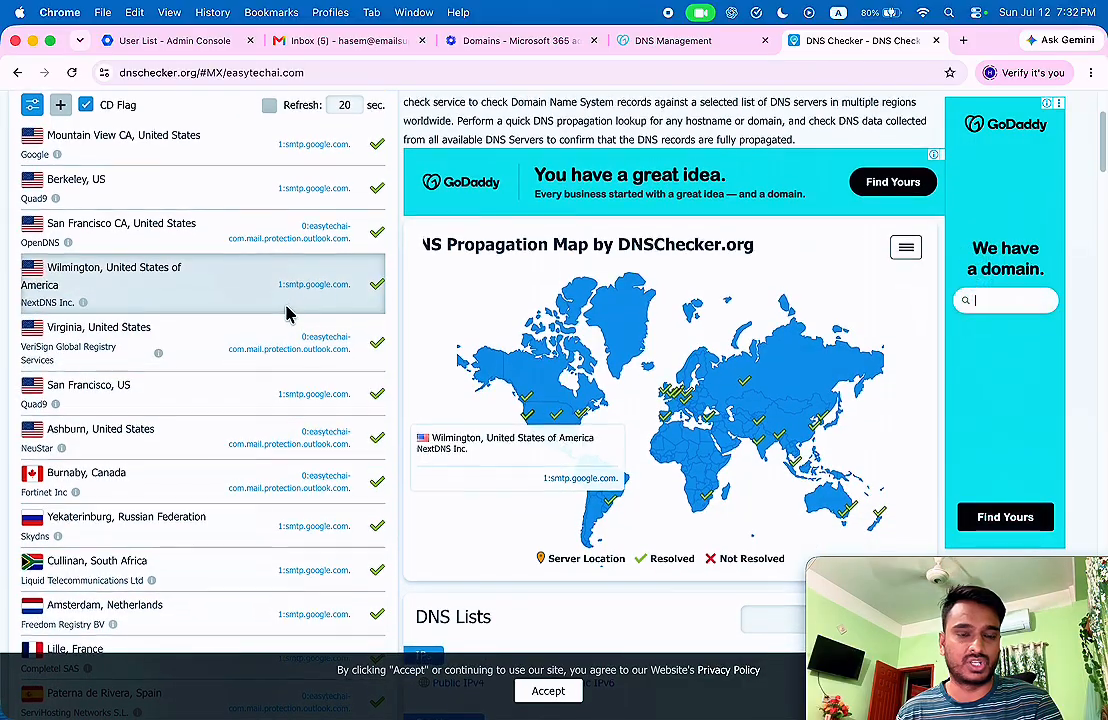
scroll(287, 314, "up", 2)
scroll(285, 312, "down", 6)
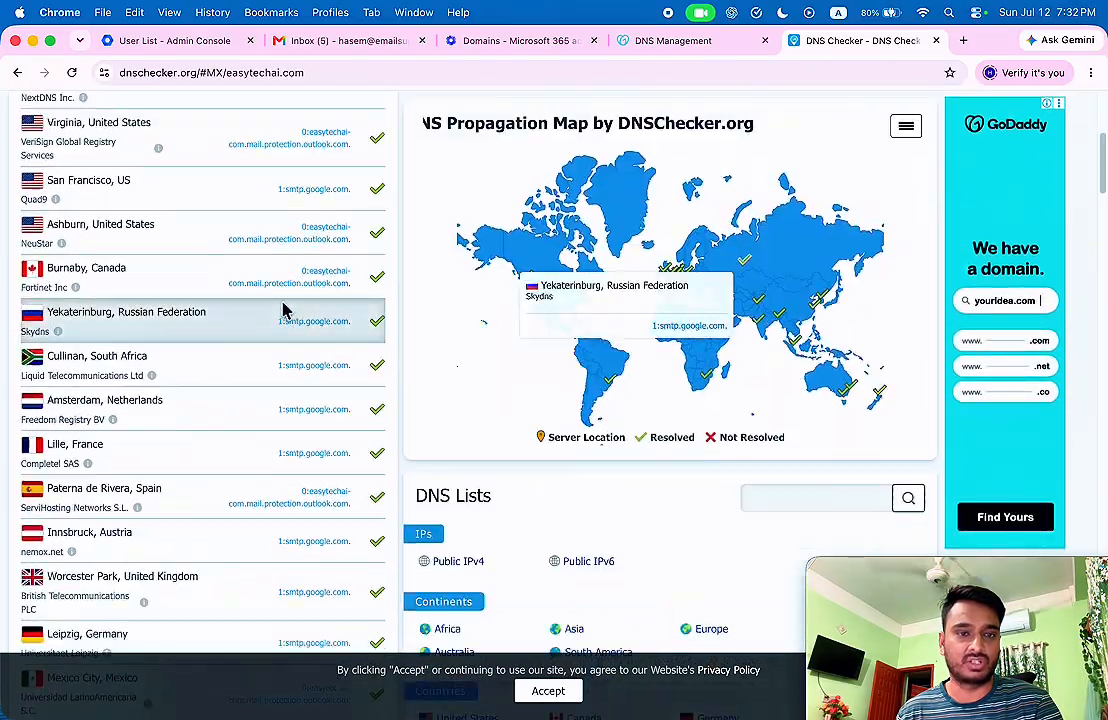
scroll(280, 306, "up", 5)
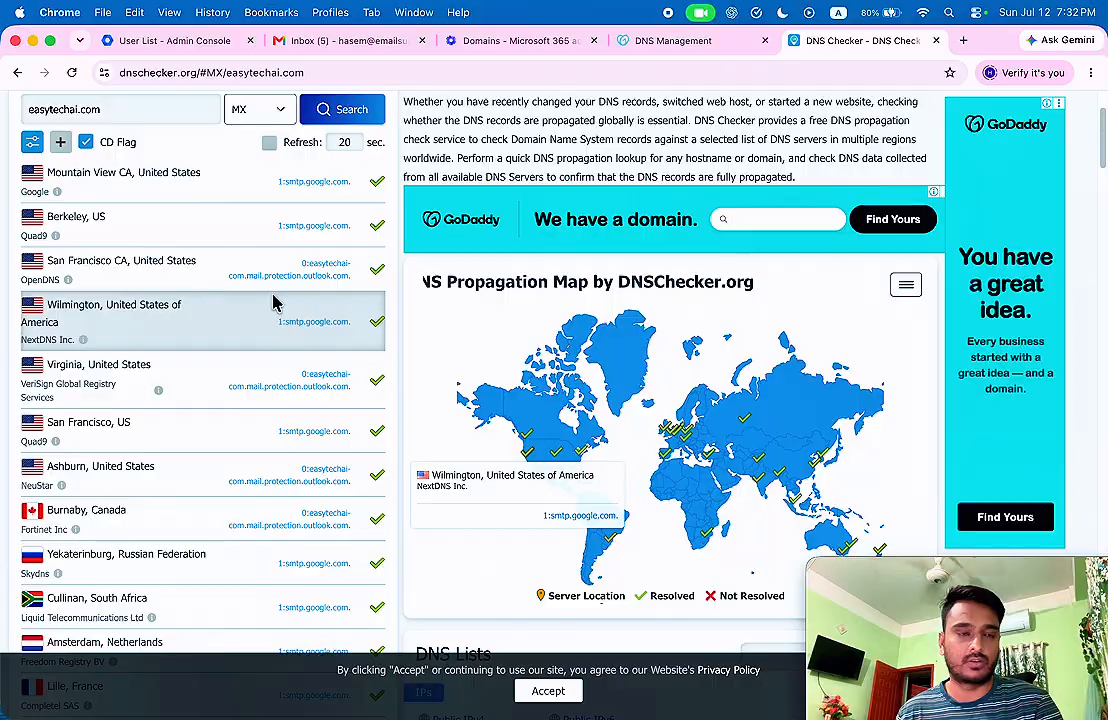
scroll(277, 302, "up", 3)
scroll(275, 304, "down", 7)
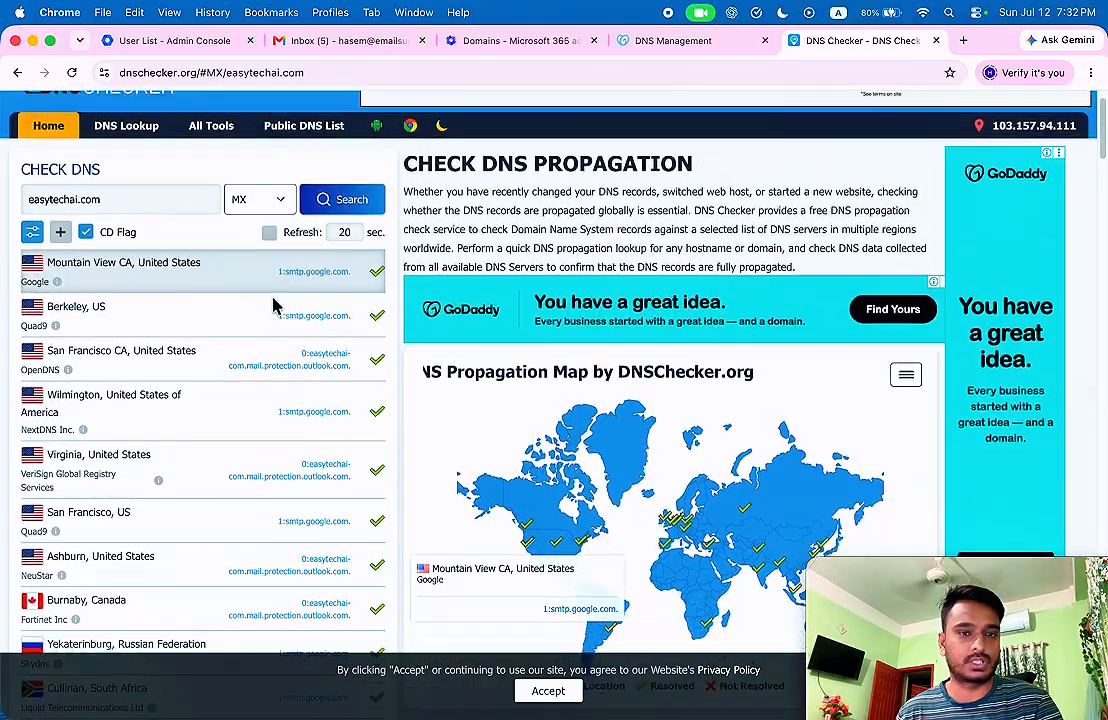
scroll(270, 306, "up", 3)
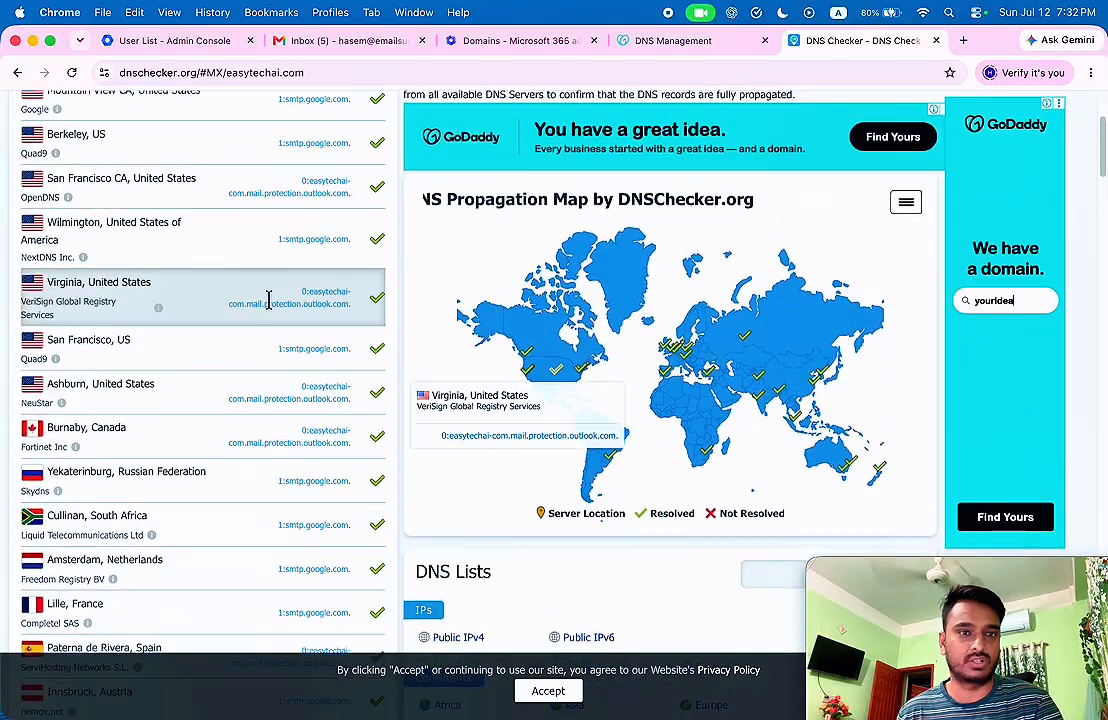
scroll(270, 306, "down", 5)
scroll(270, 306, "down", 3)
scroll(250, 312, "up", 10)
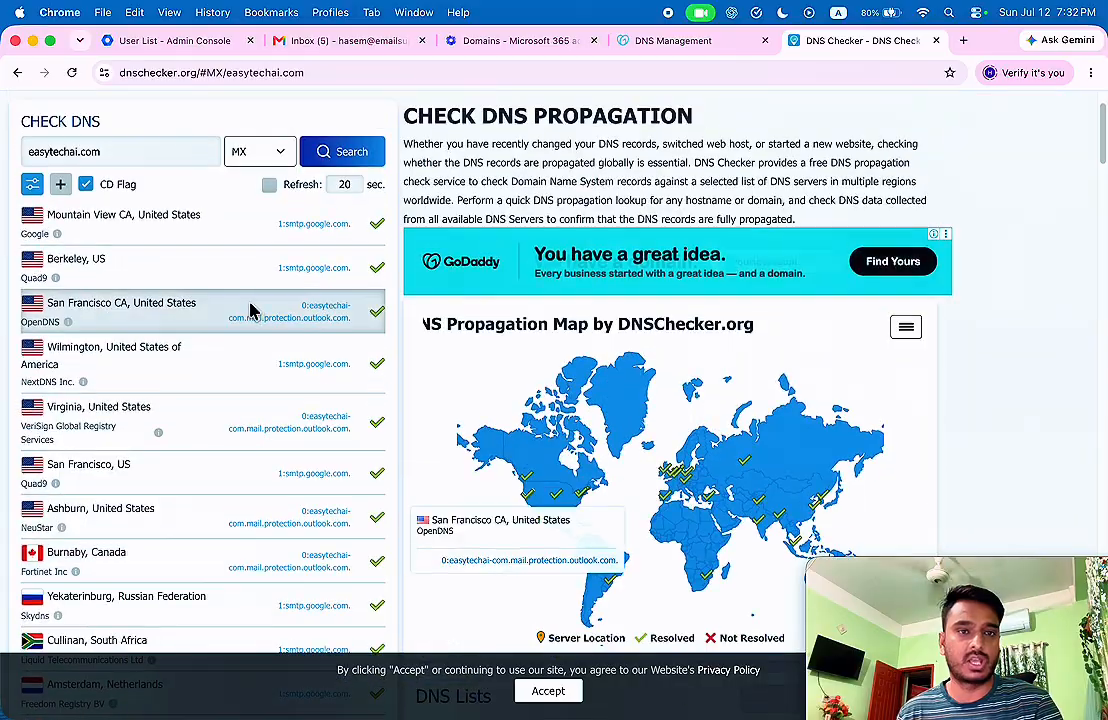
Rerun the MX check to see which servers now return easytechai-com.mail.protection.outlook.com.
left_click(343, 154)
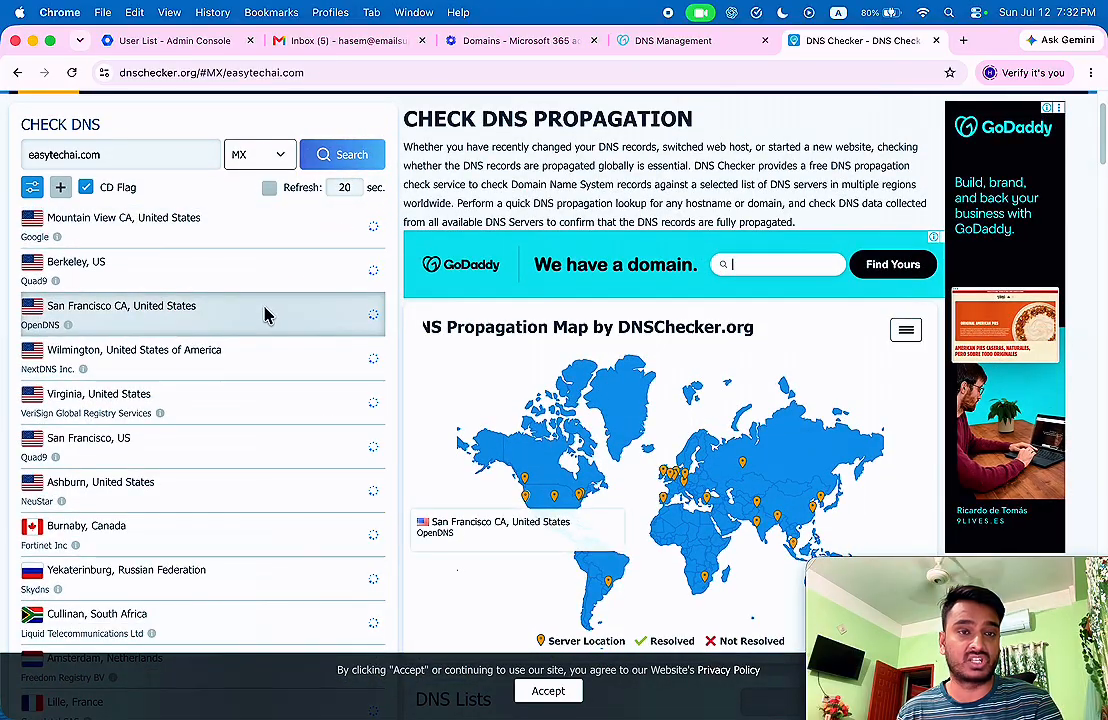
scroll(262, 315, "up", 1)
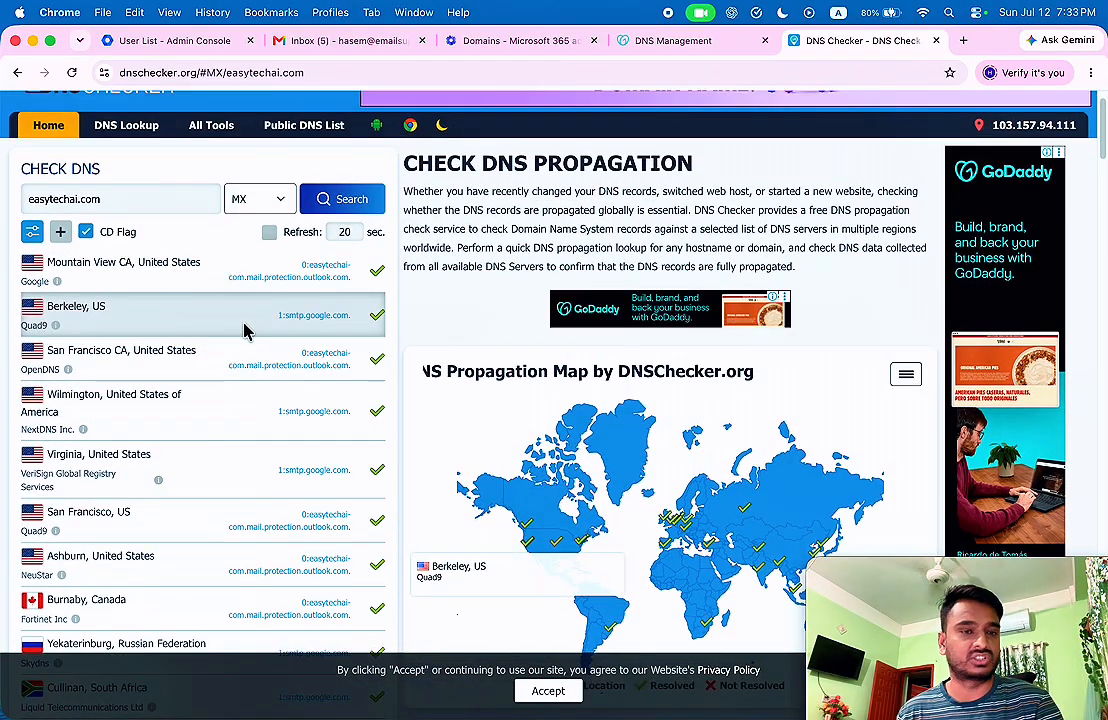
scroll(235, 318, "down", 5)
scroll(230, 320, "down", 4)
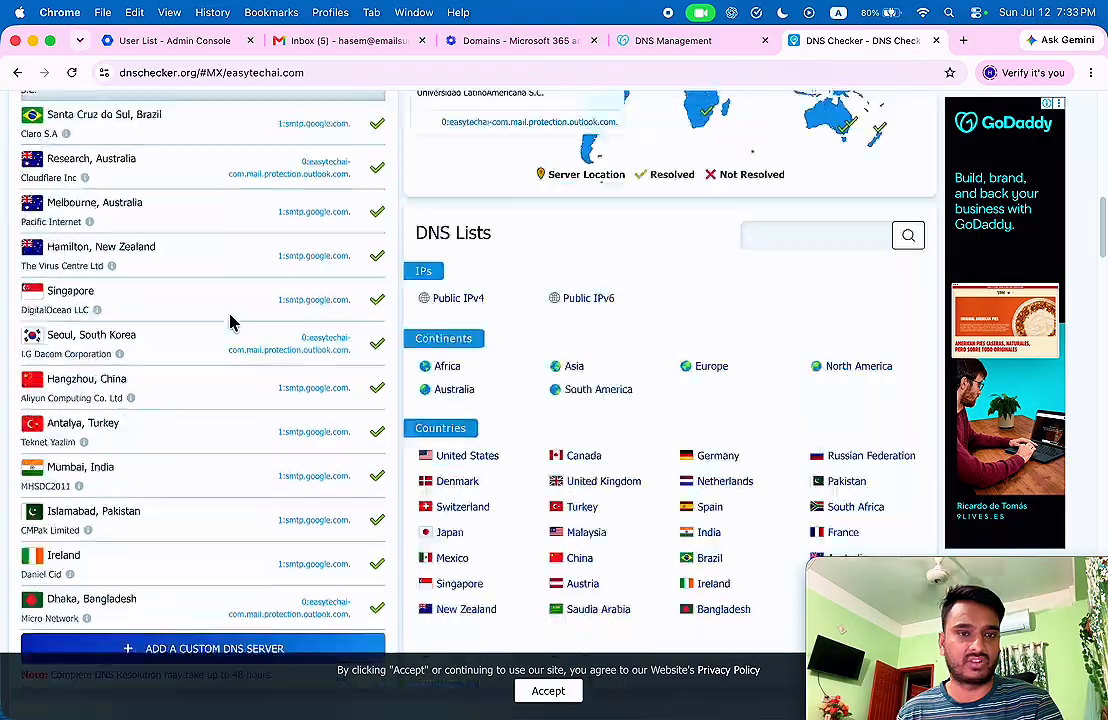
scroll(230, 321, "up", 15)
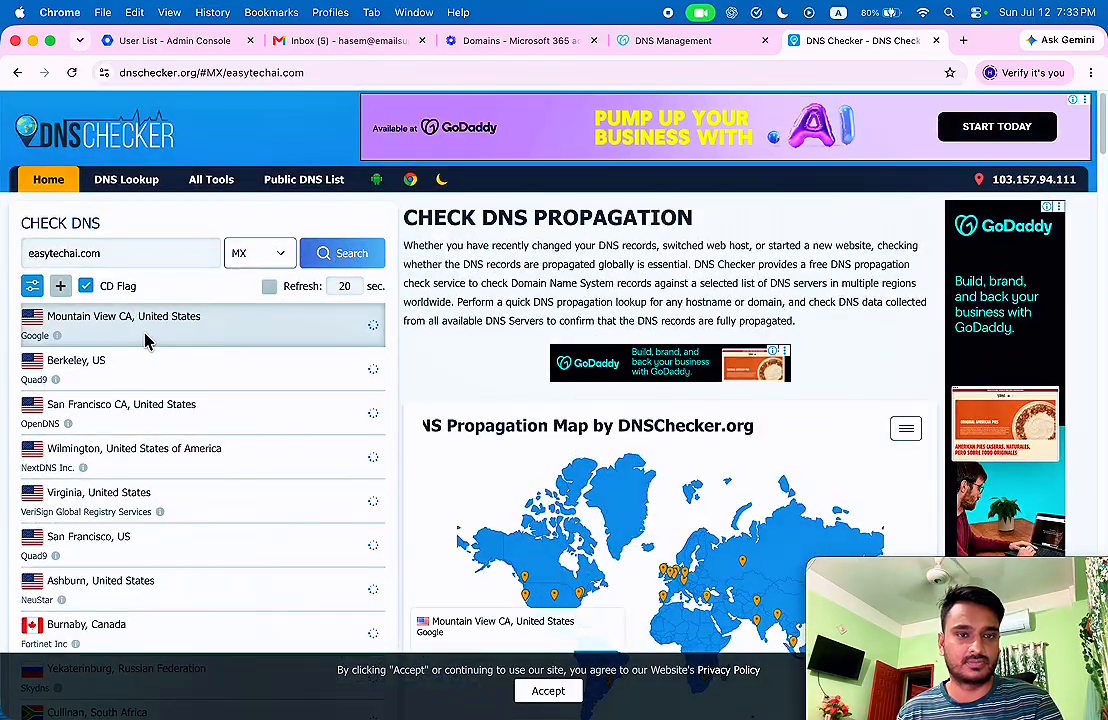
scroll(222, 338, "down", 5)
scroll(250, 300, "down", 5)
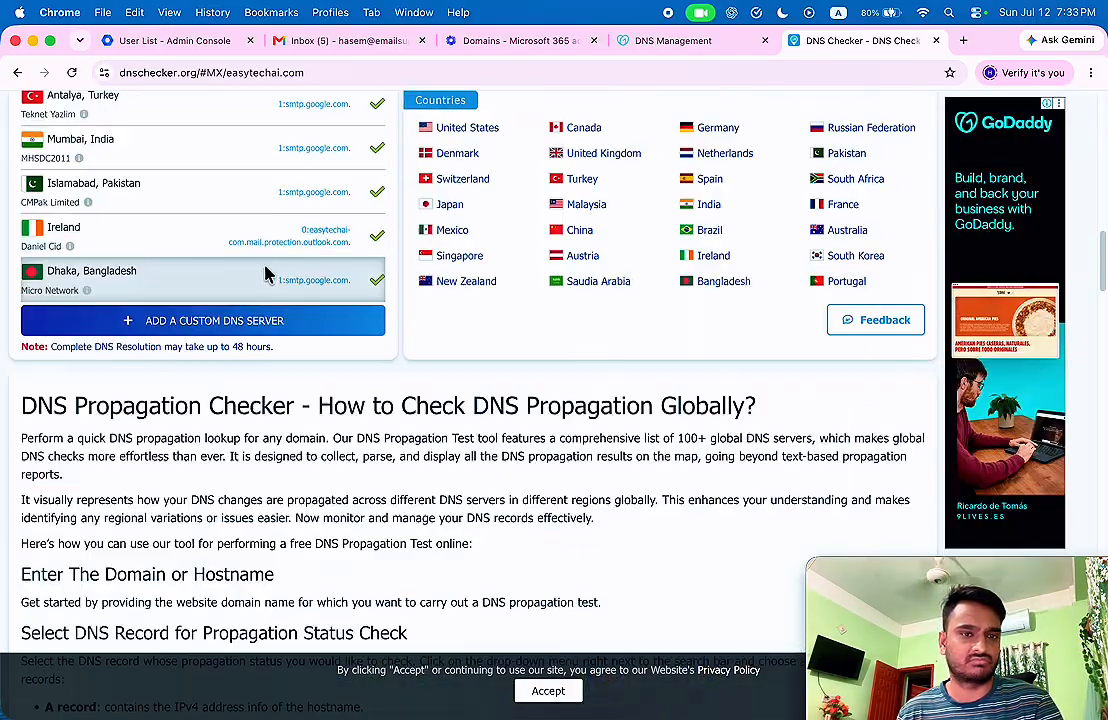
scroll(265, 272, "up", 15)
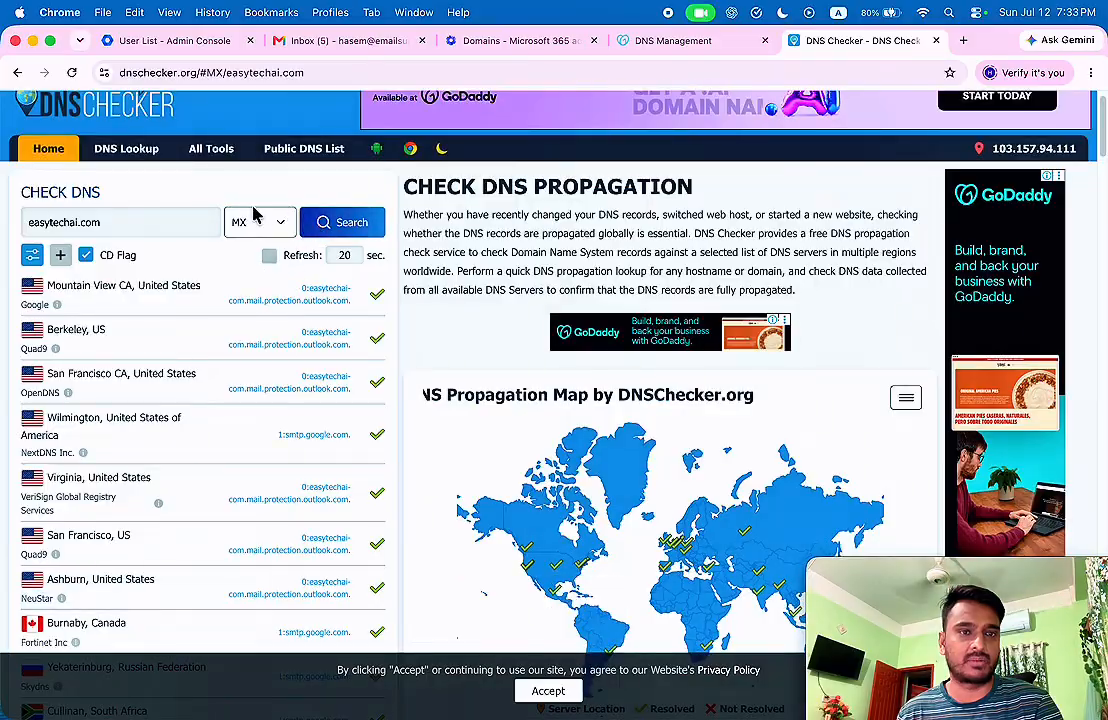
From Microsoft 365 admin center, open Exchange's Migration batches page, which lists 0 batches.
left_click(168, 42)
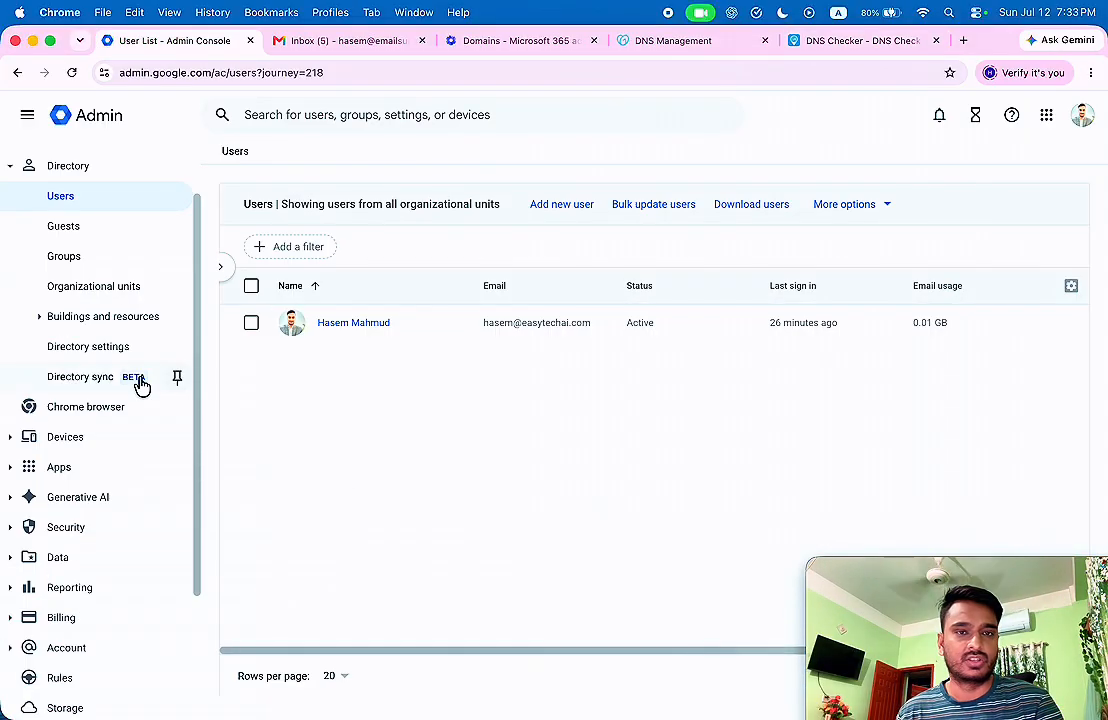
left_click(515, 41)
scroll(90, 400, "down", 5)
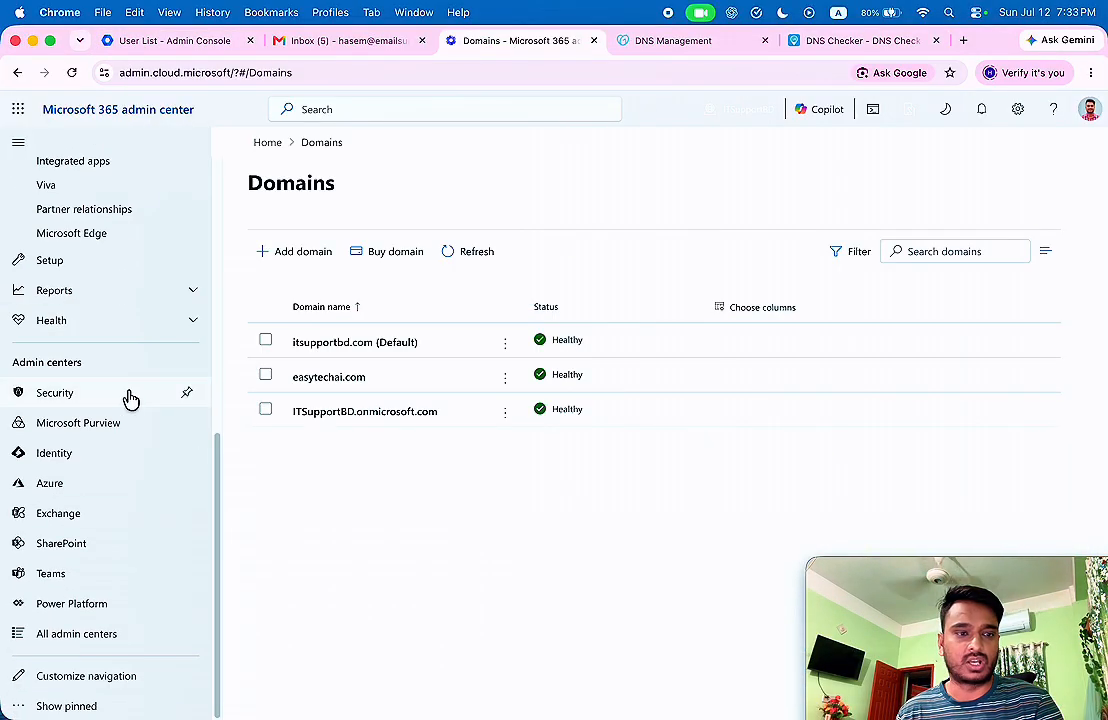
left_click(60, 515)
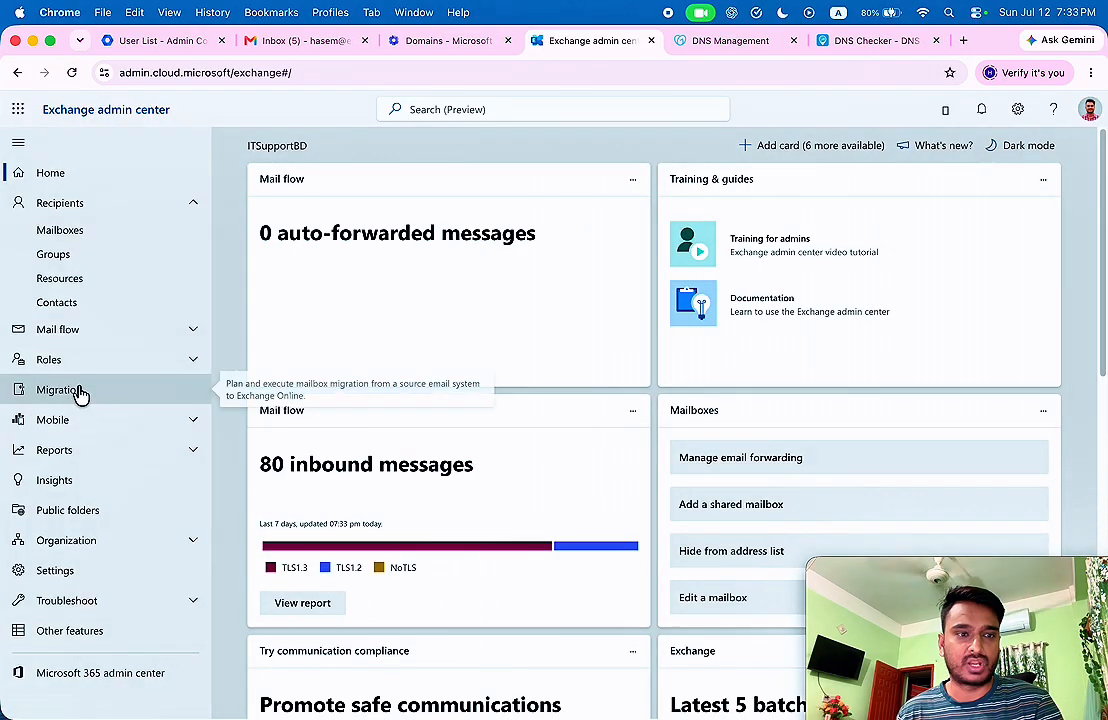
left_click(80, 390)
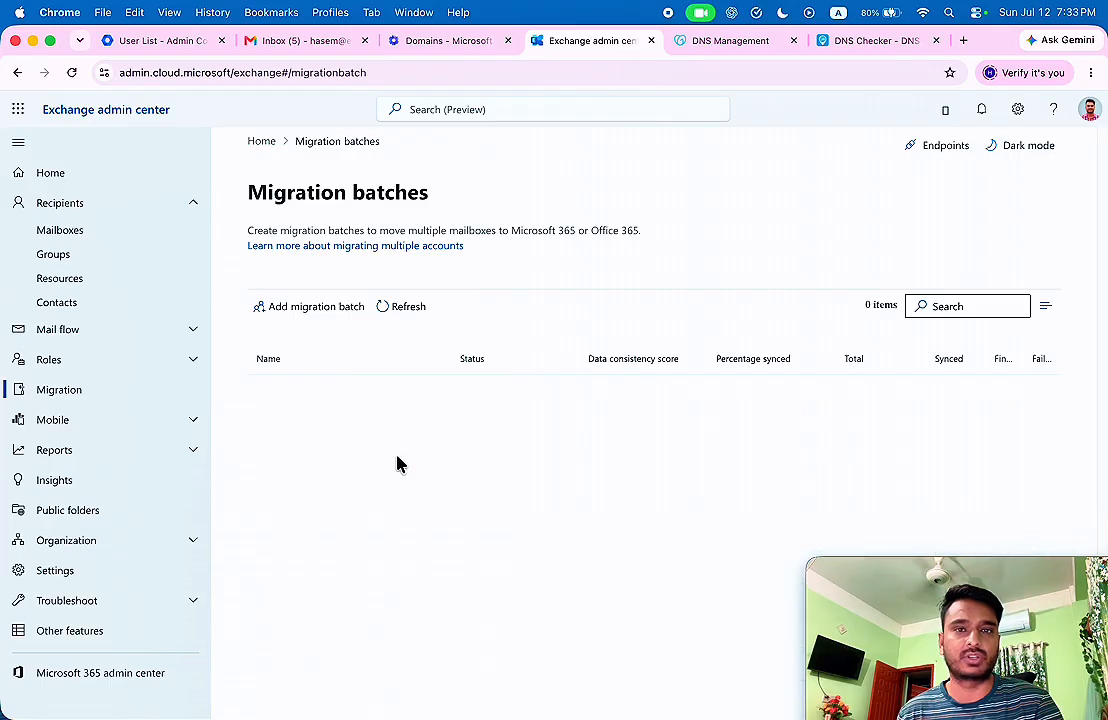
Search Google for 'Google CLoud console' in a new tab and open the Google Cloud Console result.
left_click(963, 40)
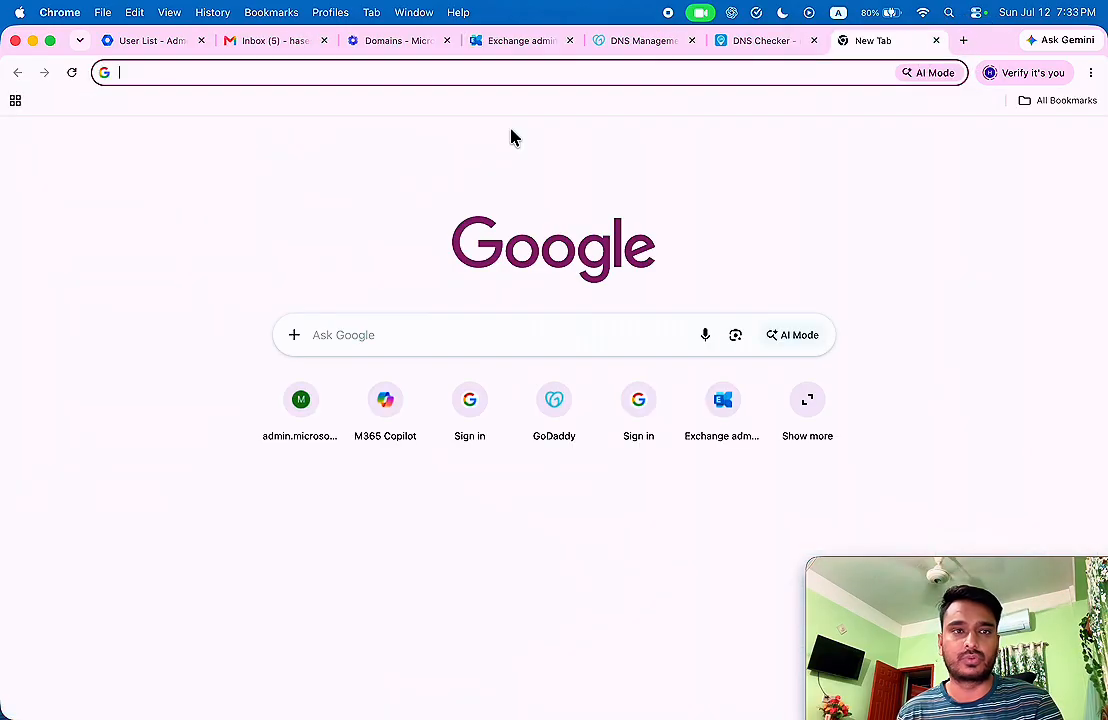
type("Google")
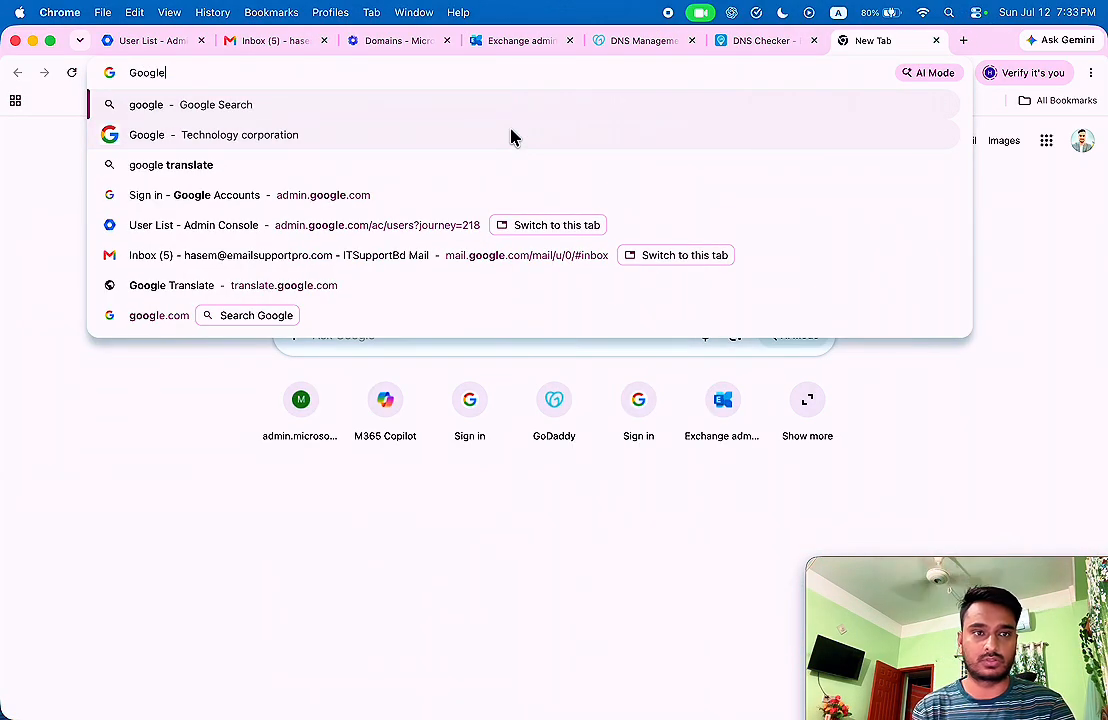
type(" CLoud con")
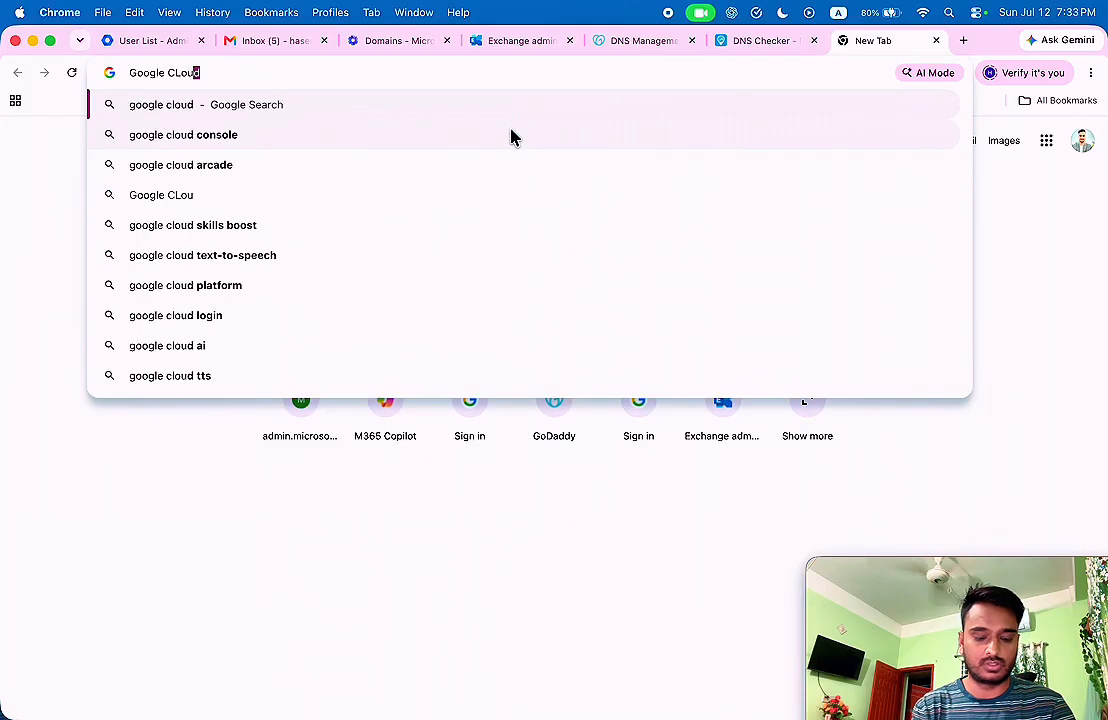
type("sole")
key("Return")
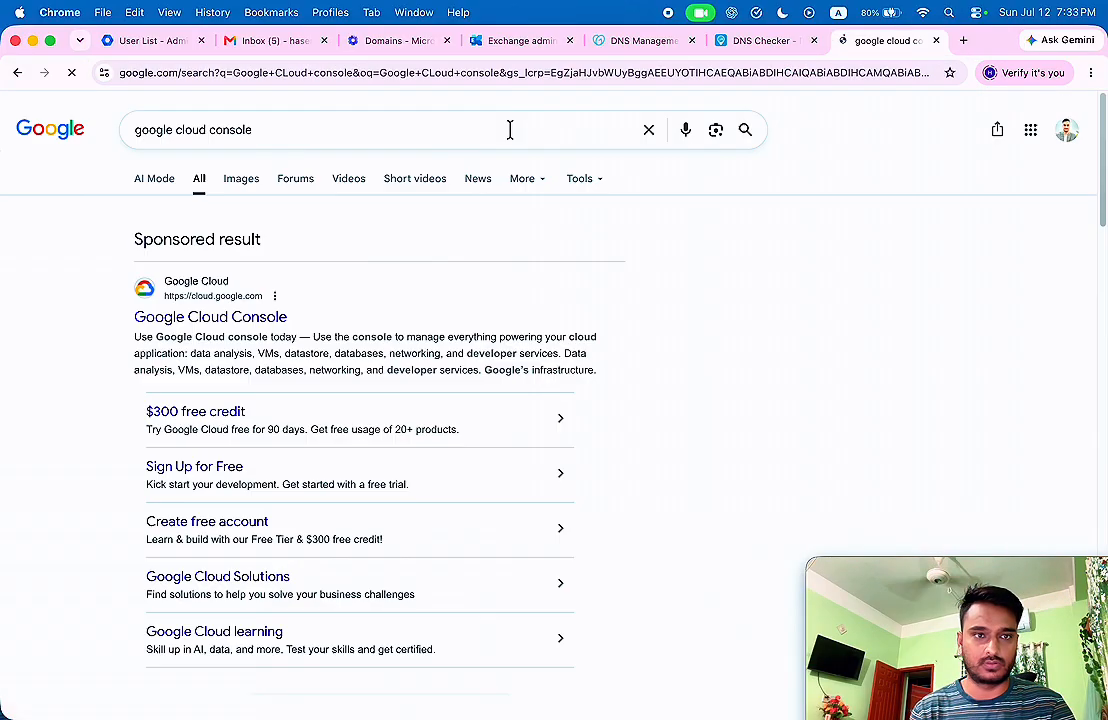
left_click(220, 318)
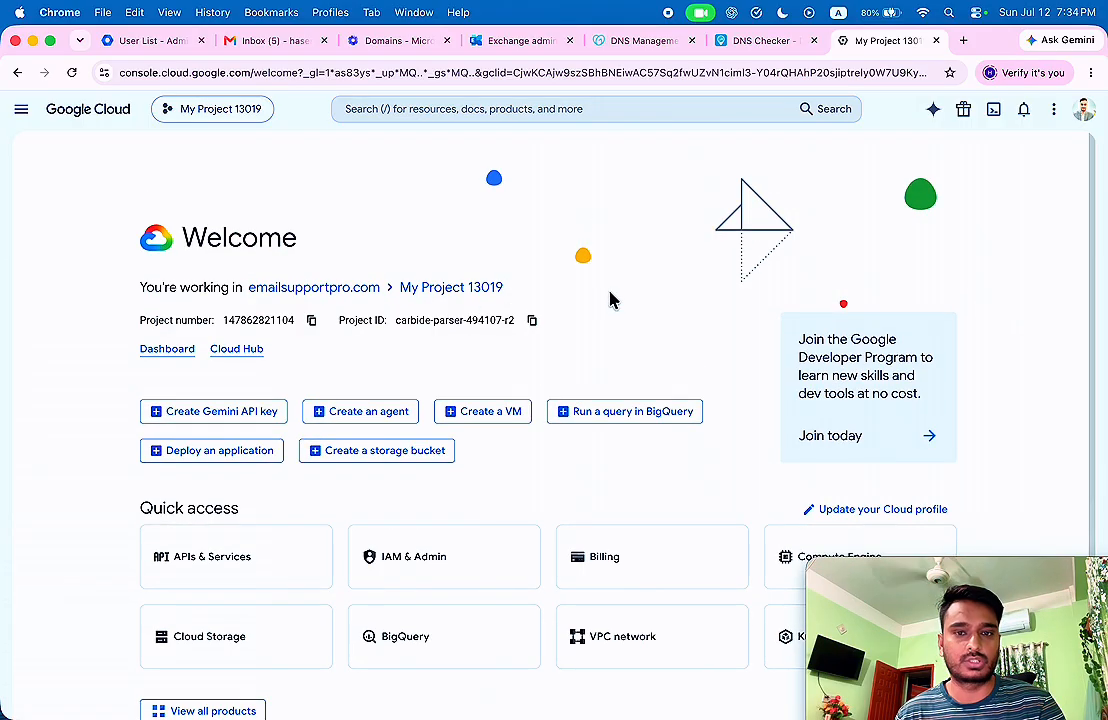
Check which account is signed in to the Google Cloud console.
scroll(612, 300, "down", 1)
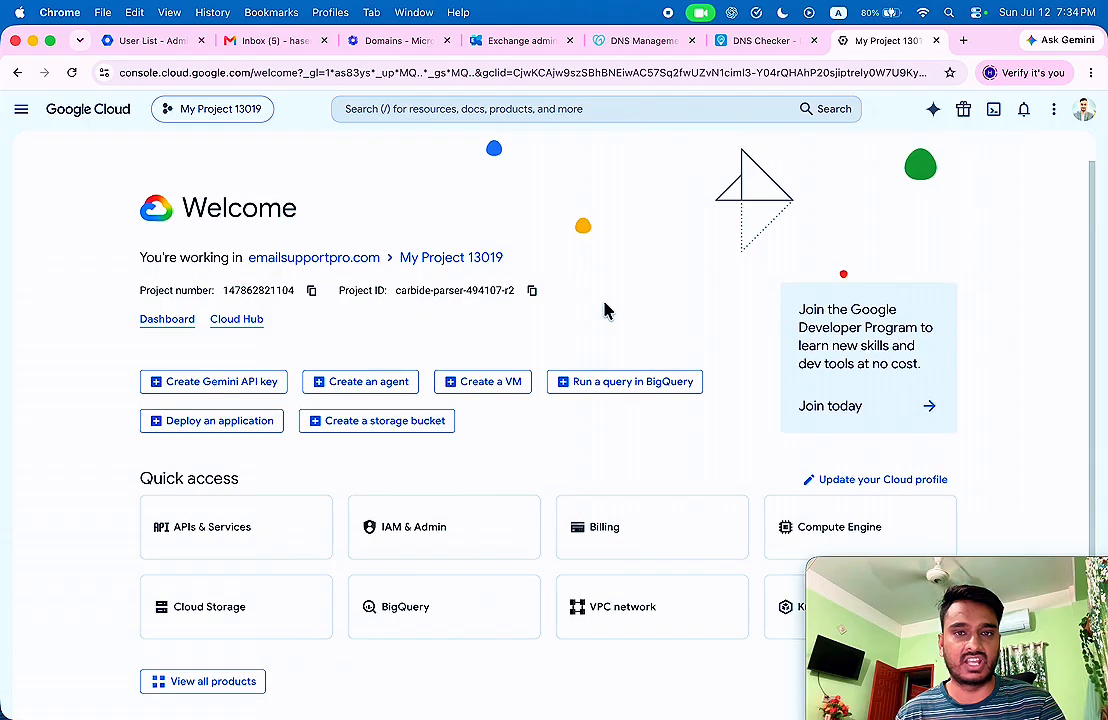
scroll(547, 235, "up", 1)
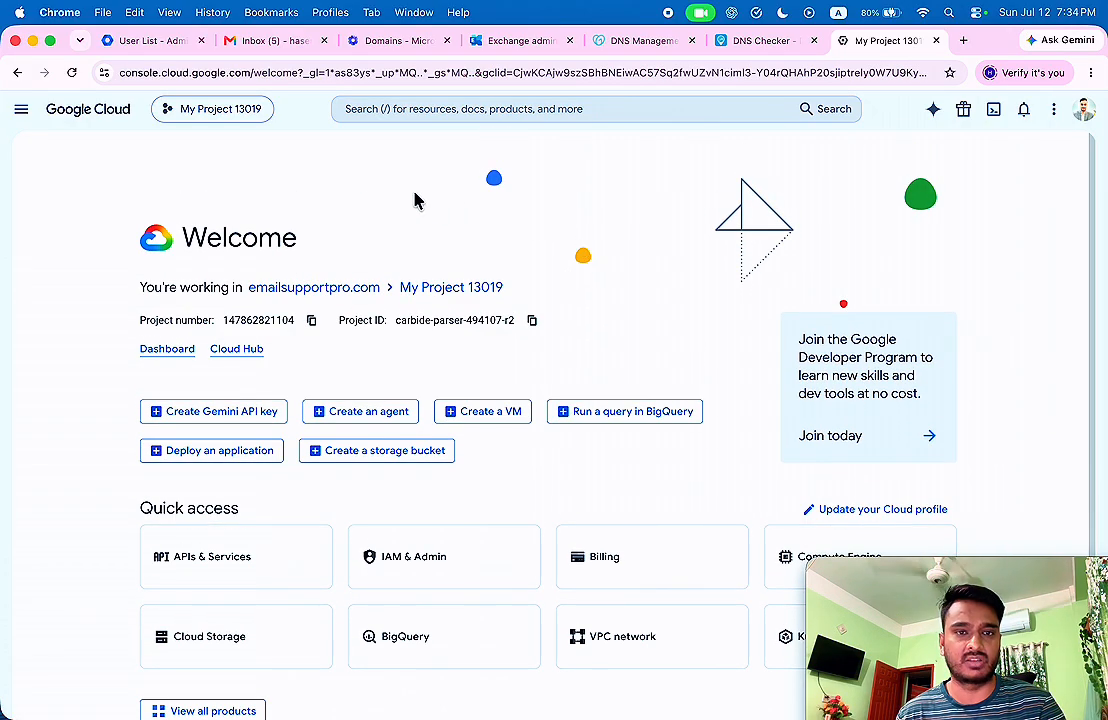
left_click(1081, 112)
left_click(490, 215)
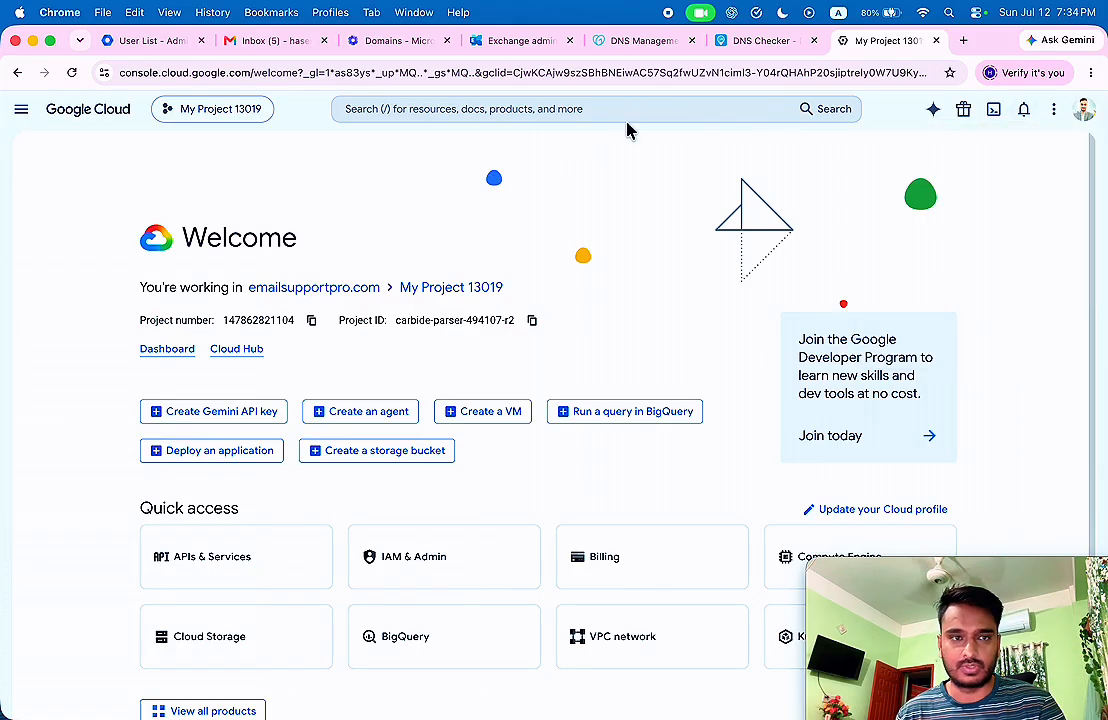
Create a new project, keeping the name My Project 59522, under organization emailsupportpro.com.
left_click(226, 112)
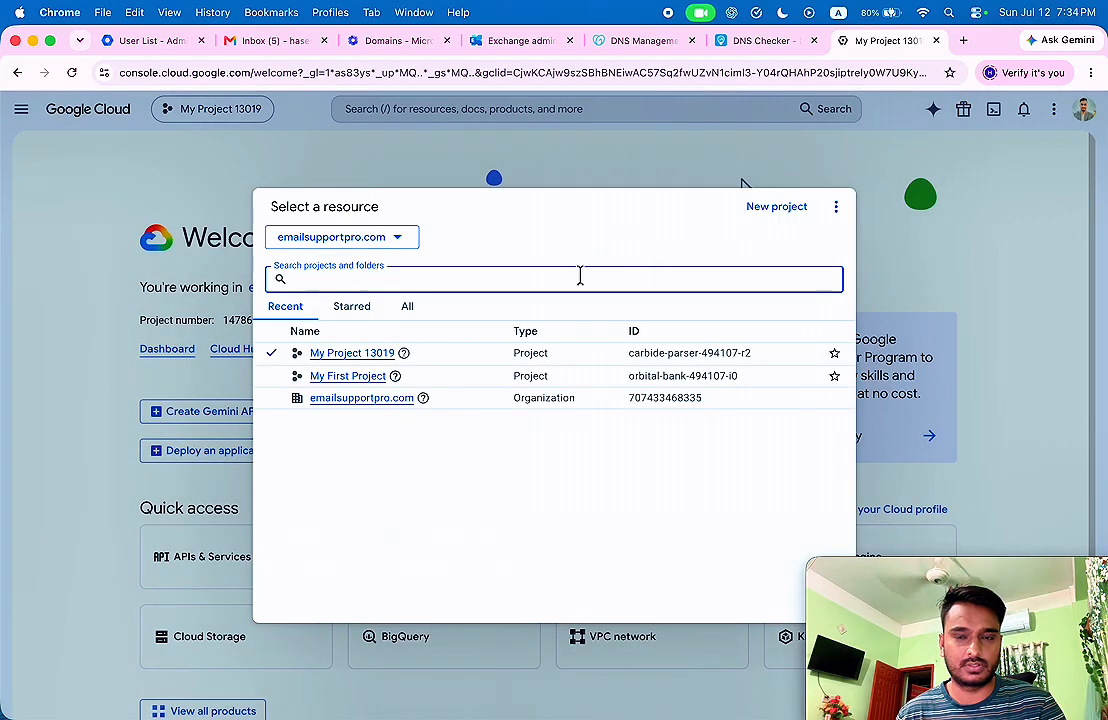
left_click(760, 212)
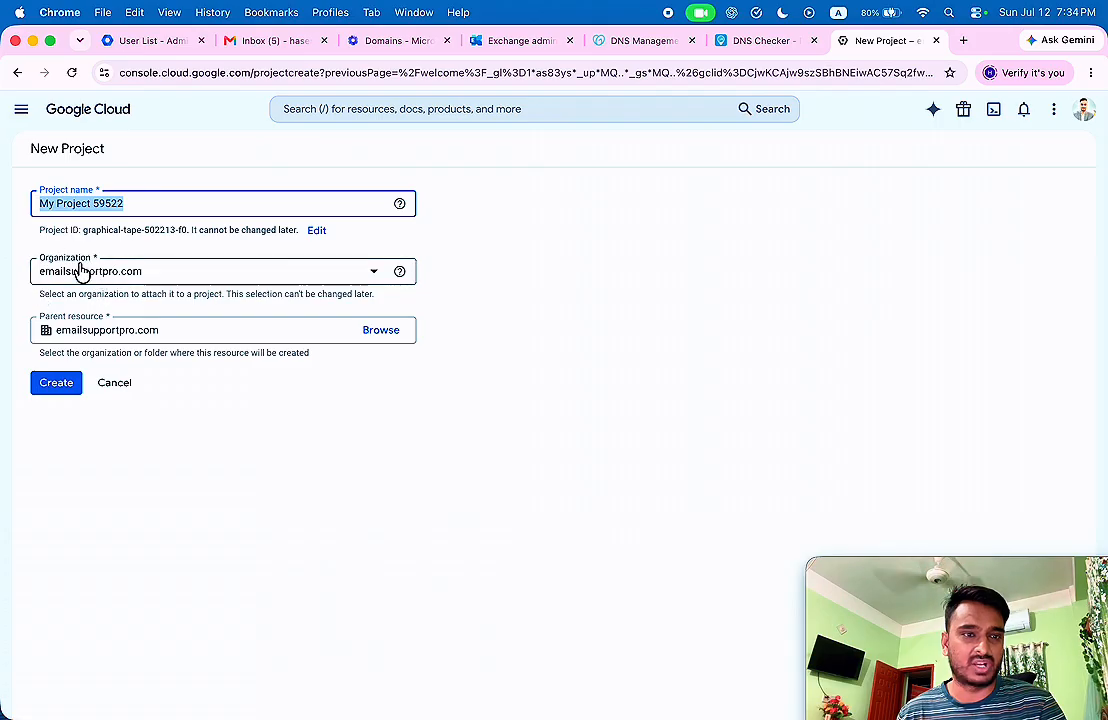
left_click(274, 266)
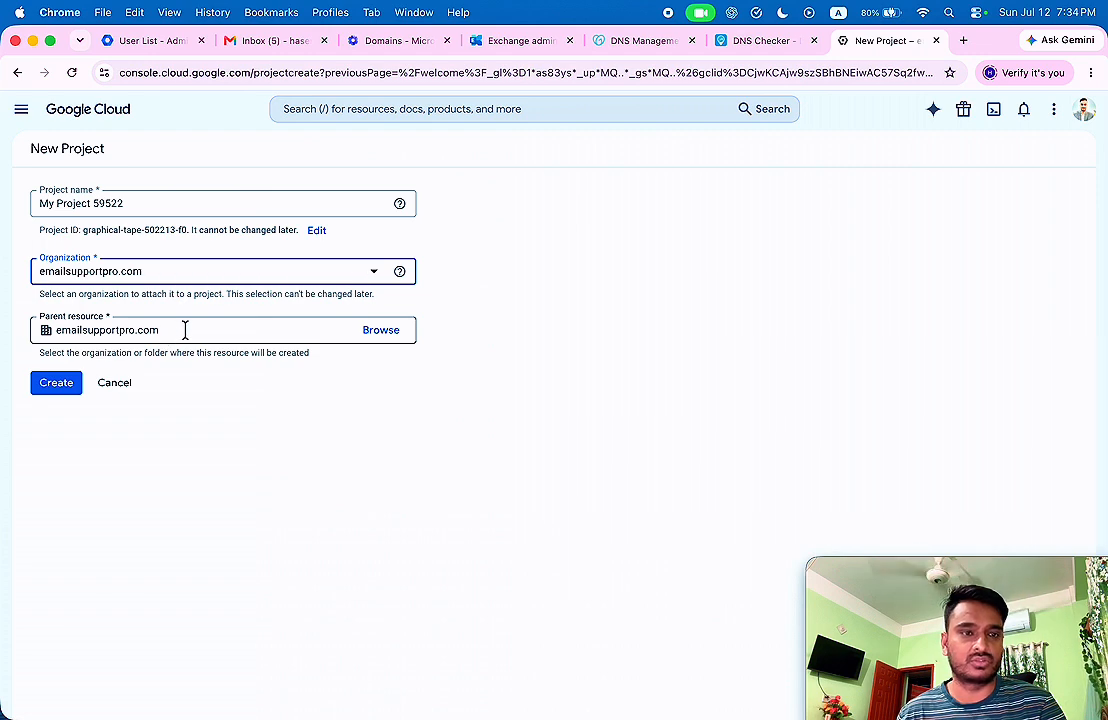
left_click(214, 272)
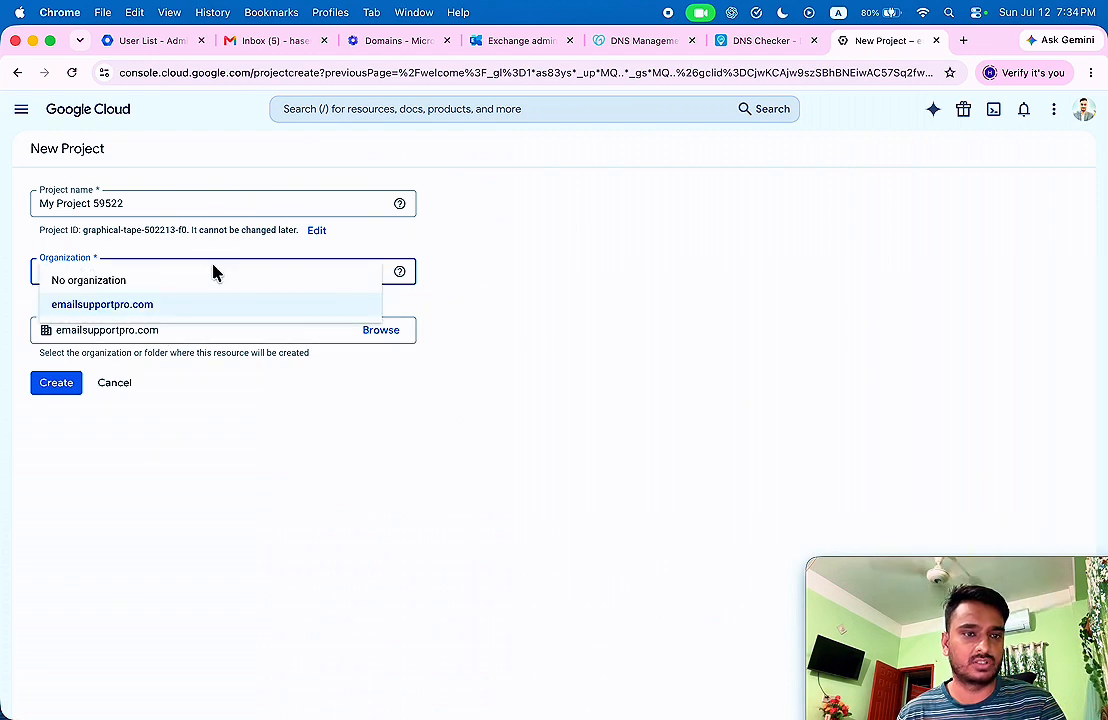
left_click(29, 245)
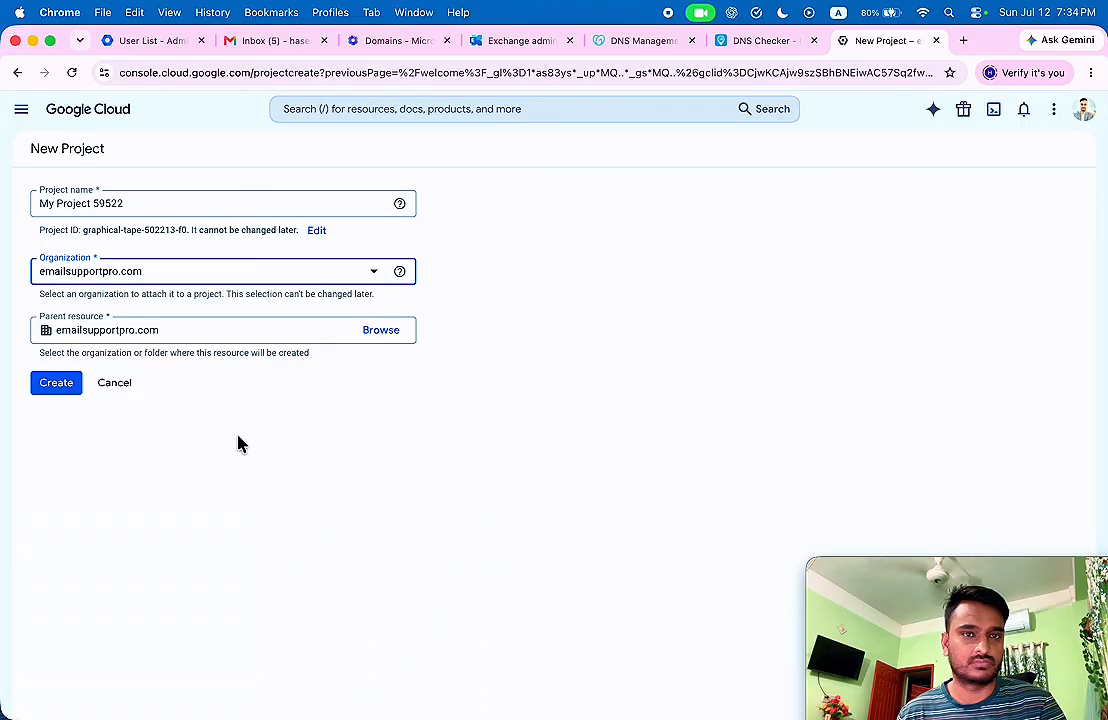
left_click(175, 342)
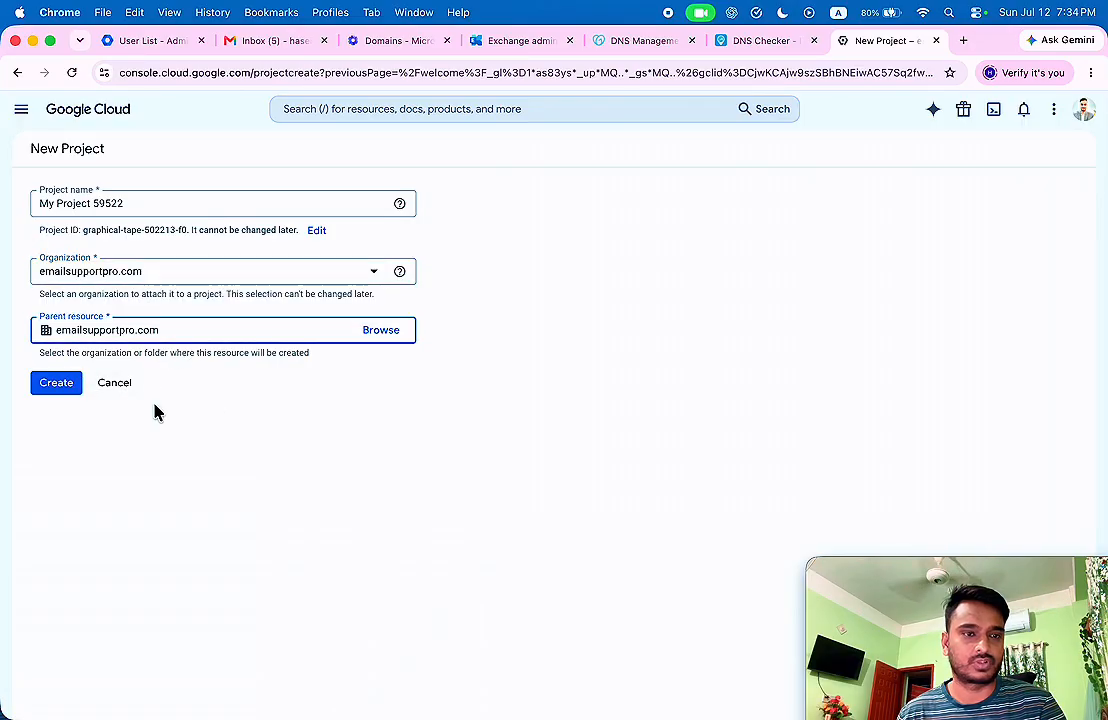
left_click(148, 203)
left_click_drag(148, 203, 4, 204)
left_click(132, 201)
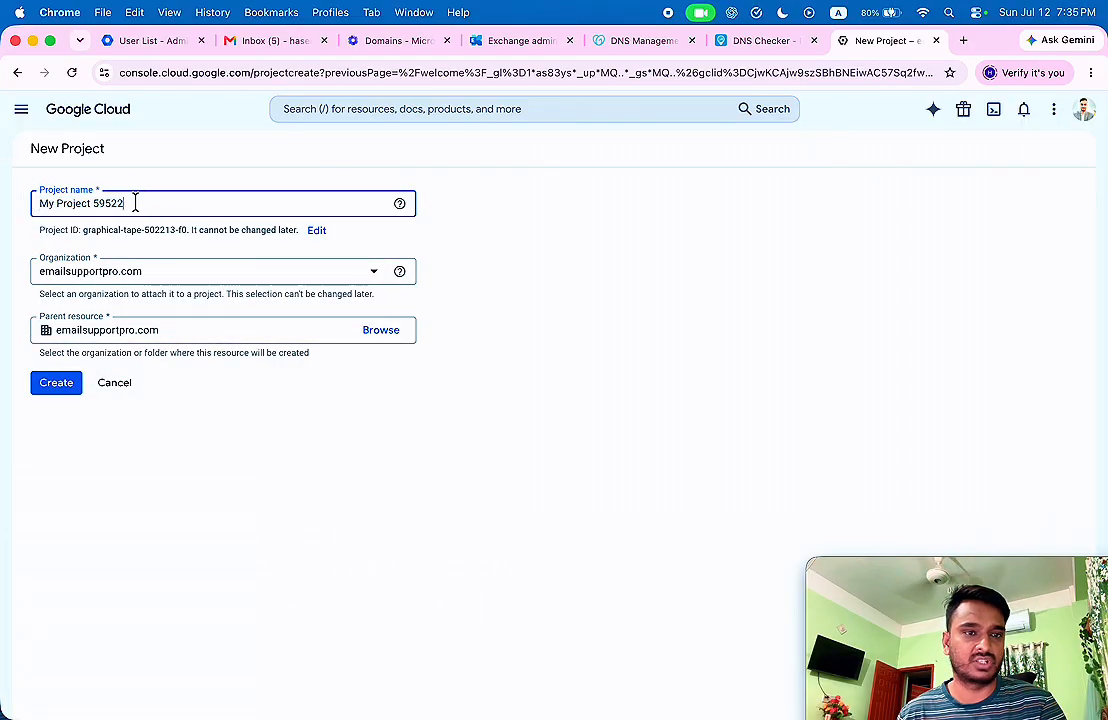
left_click_drag(132, 203, 10, 204)
left_click(141, 201)
left_click(53, 398)
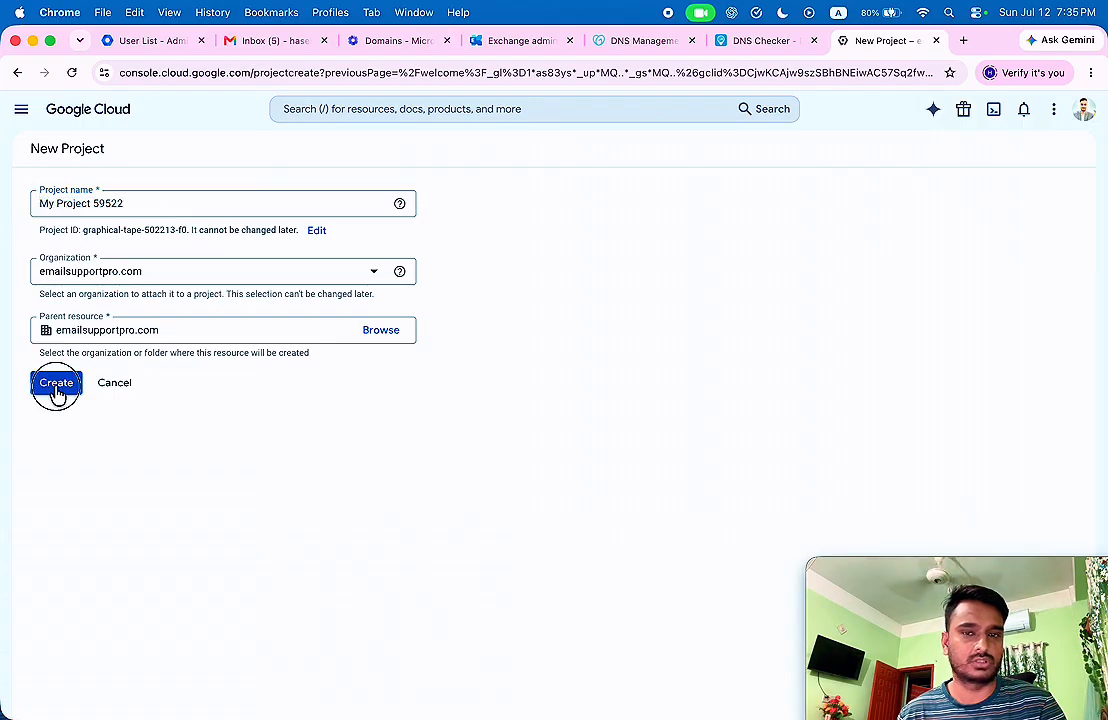
Switch the console to My Project 59522 and confirm it is the active project.
left_click(822, 208)
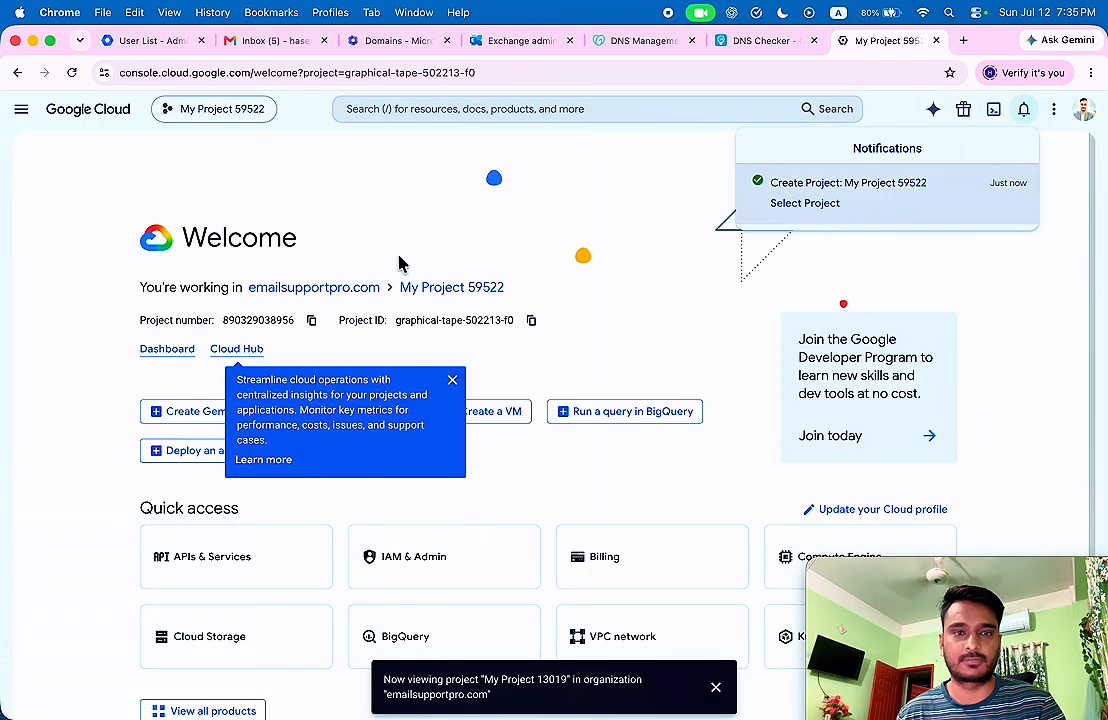
left_click(451, 380)
left_click(249, 117)
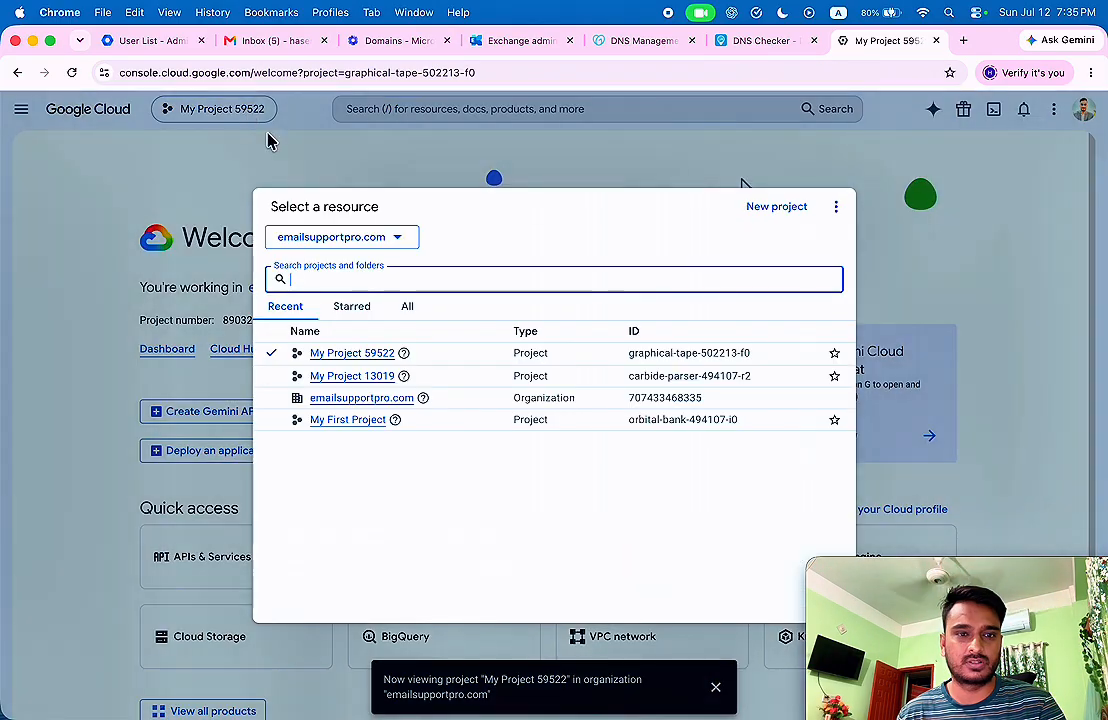
left_click(487, 117)
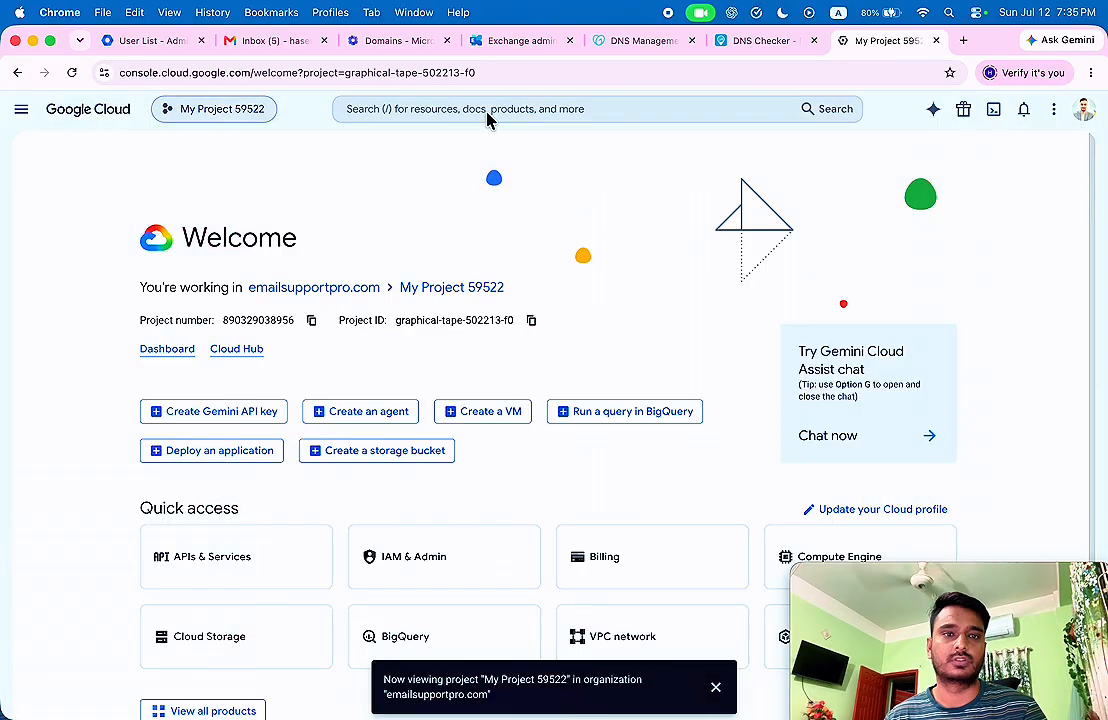
left_click(486, 112)
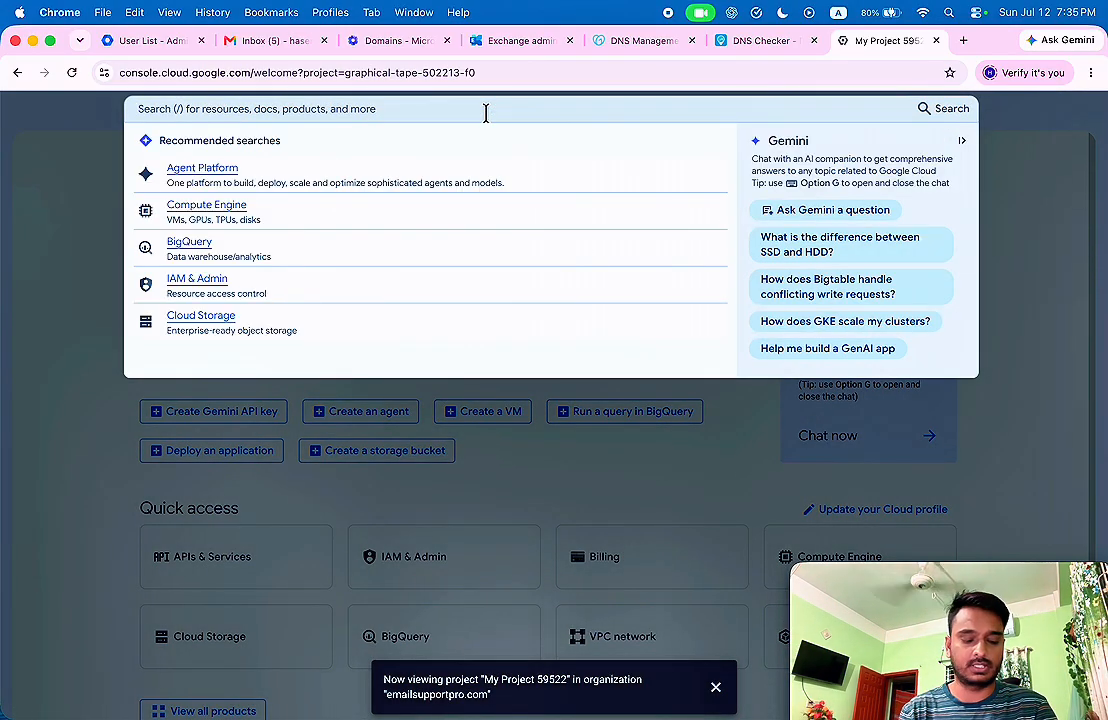
Search 'service', open Service Accounts, and create a service account named Gmail.
type("services & ingress")
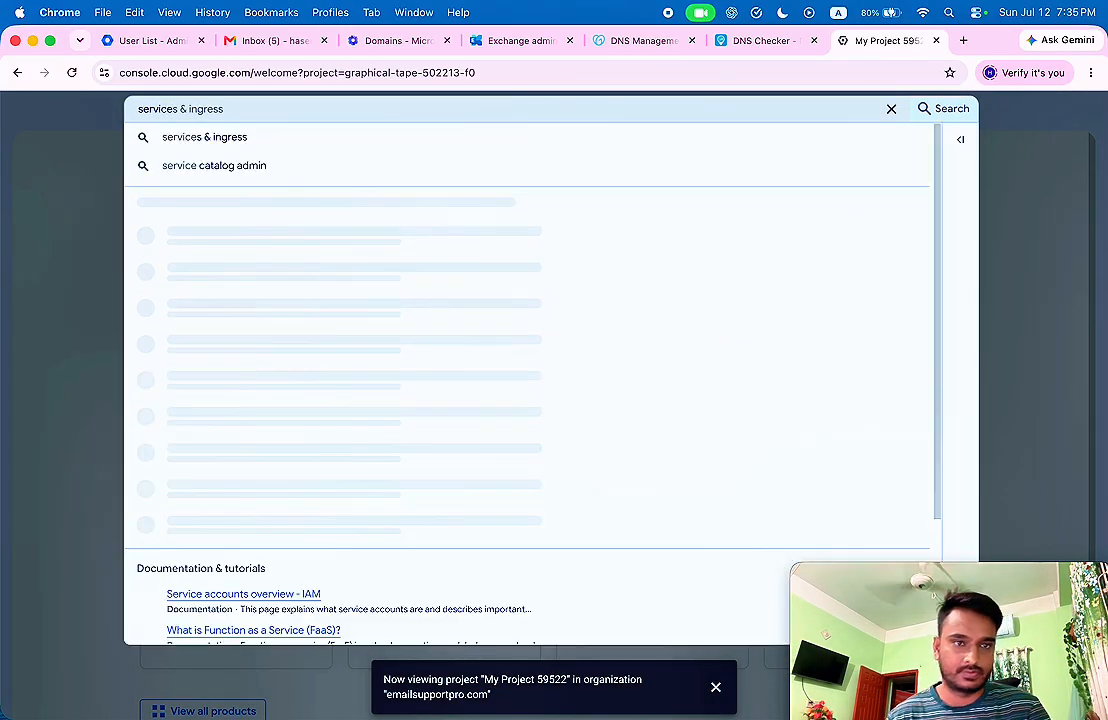
left_click(208, 231)
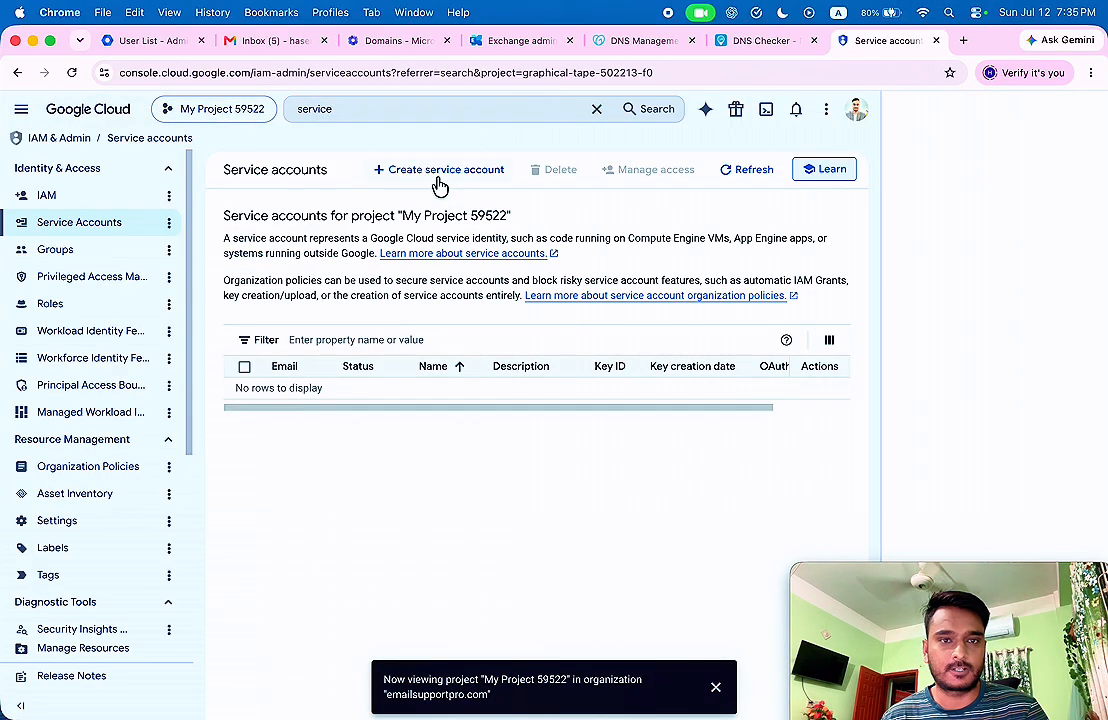
left_click(445, 172)
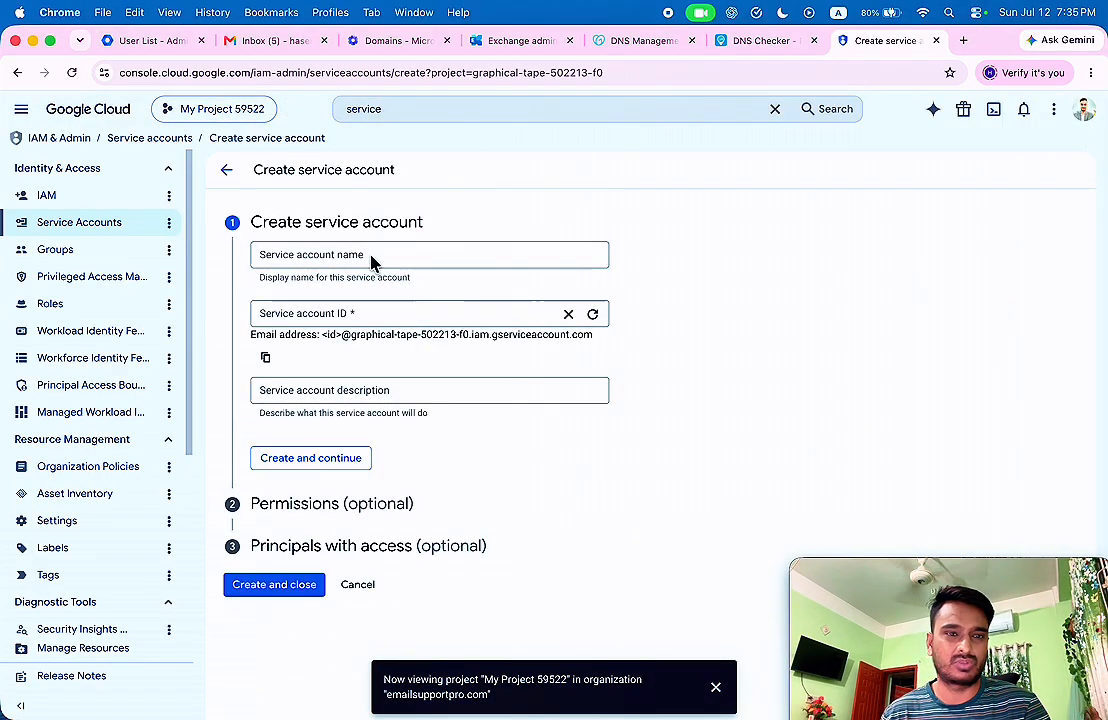
left_click(370, 257)
type("Gmail")
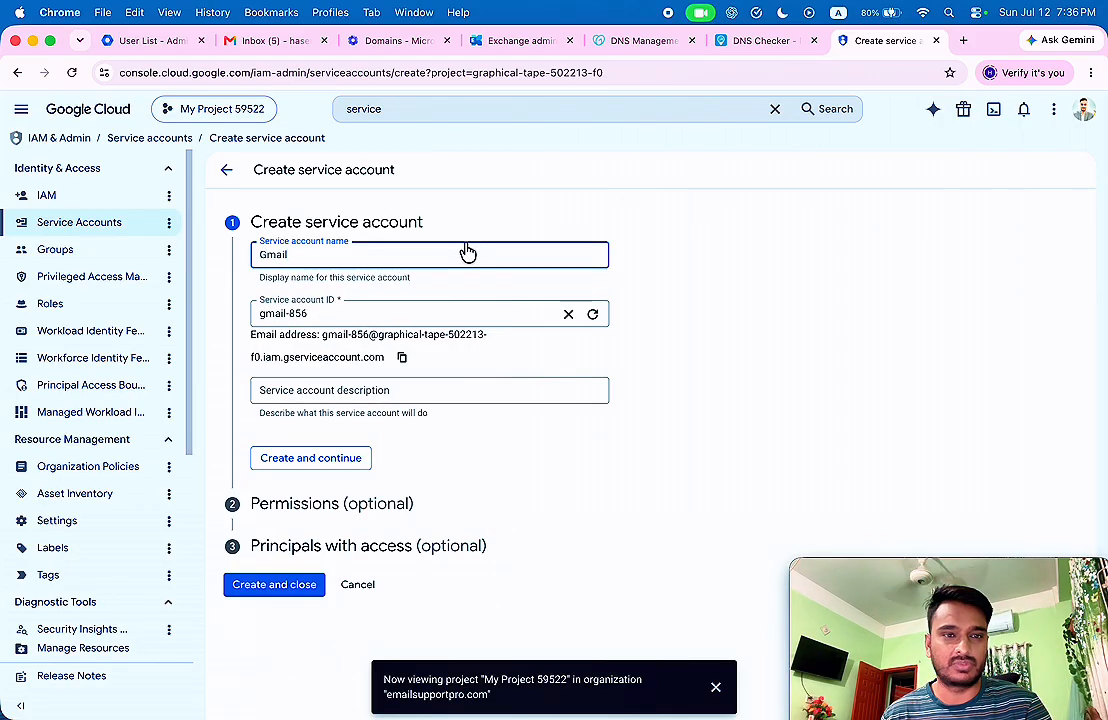
left_click(316, 461)
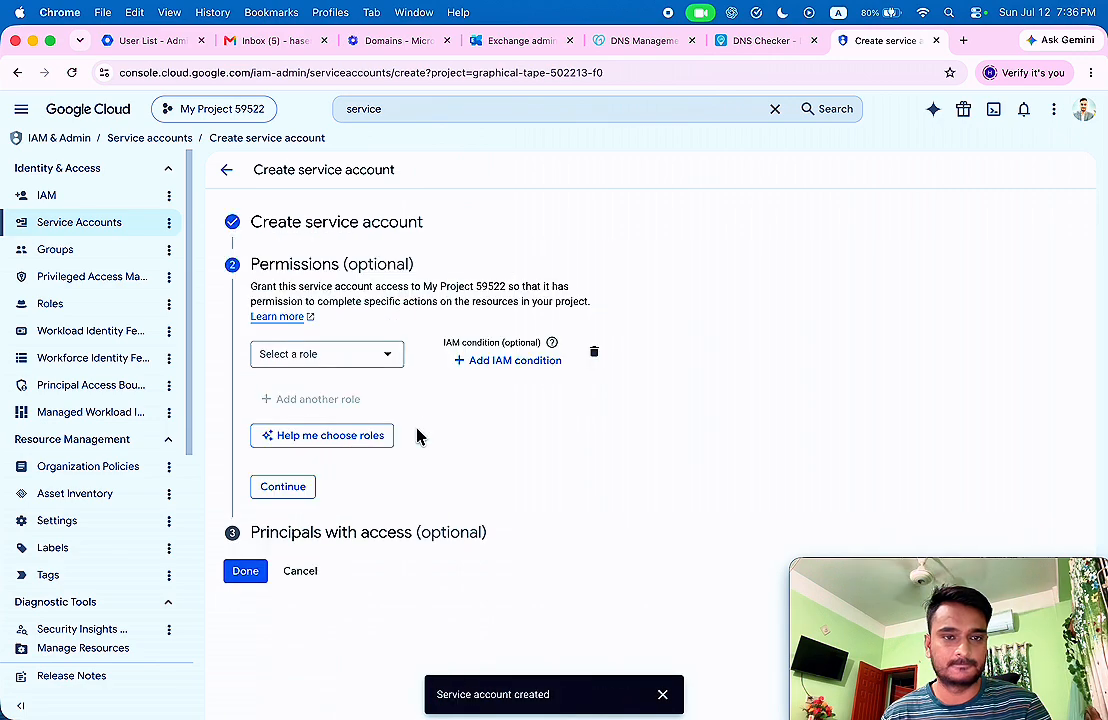
Grant the Gmail service account the Owner and Service Account Admin roles.
left_click(343, 356)
left_click(455, 409)
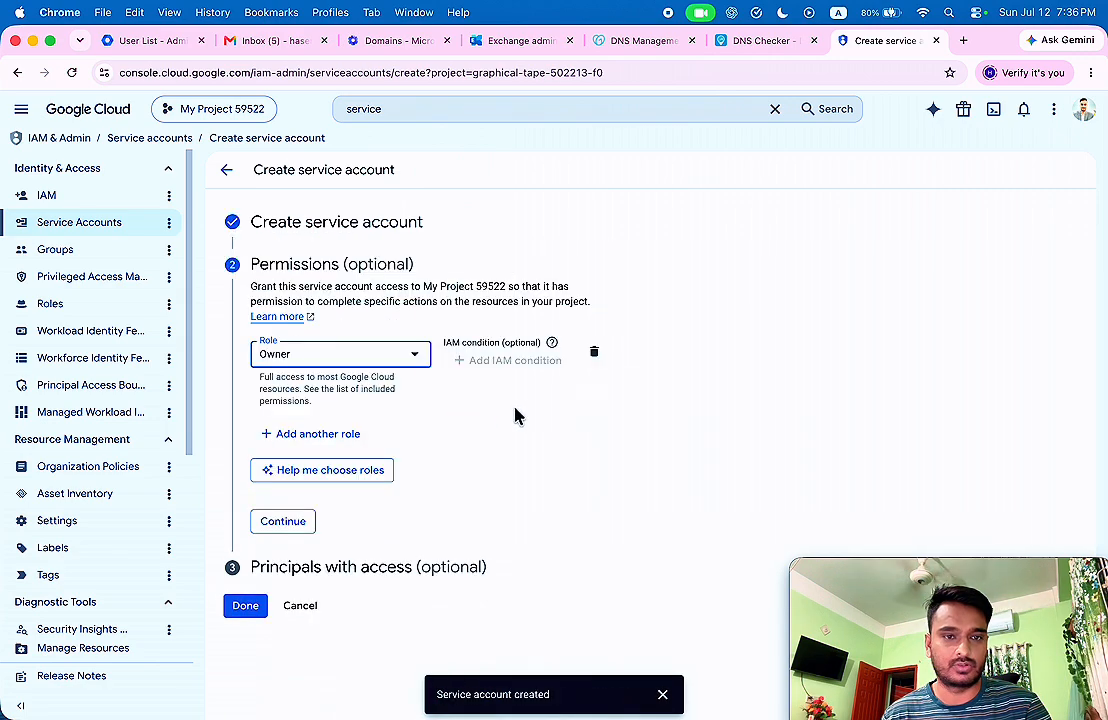
left_click(331, 445)
left_click(310, 448)
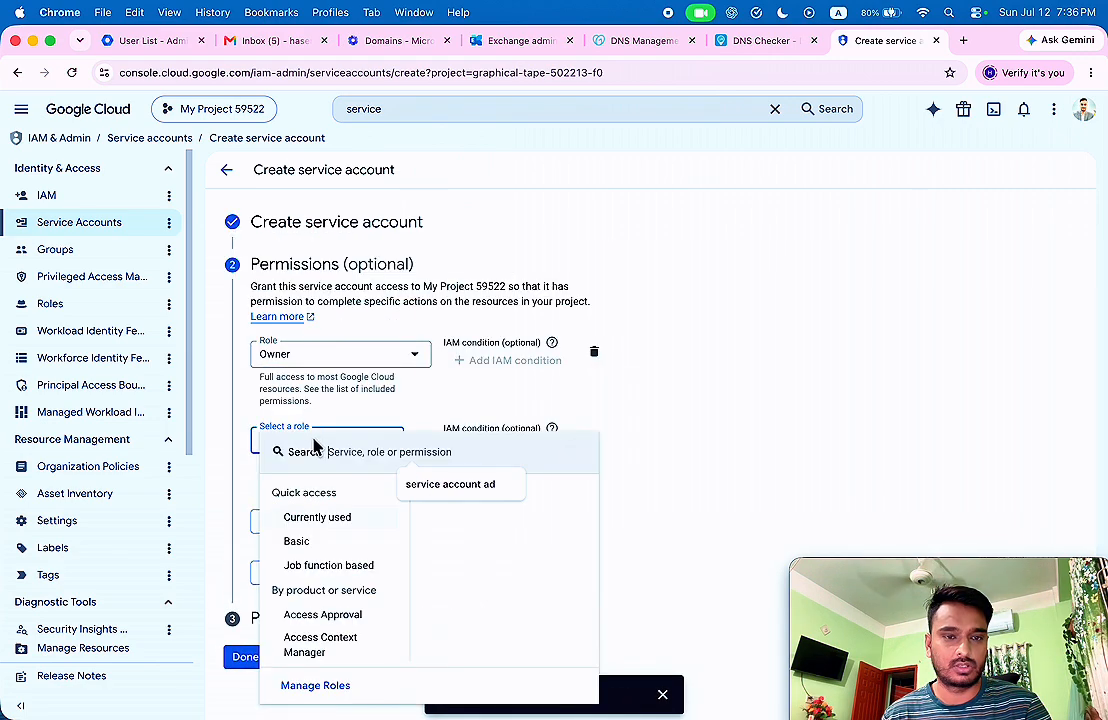
left_click(440, 484)
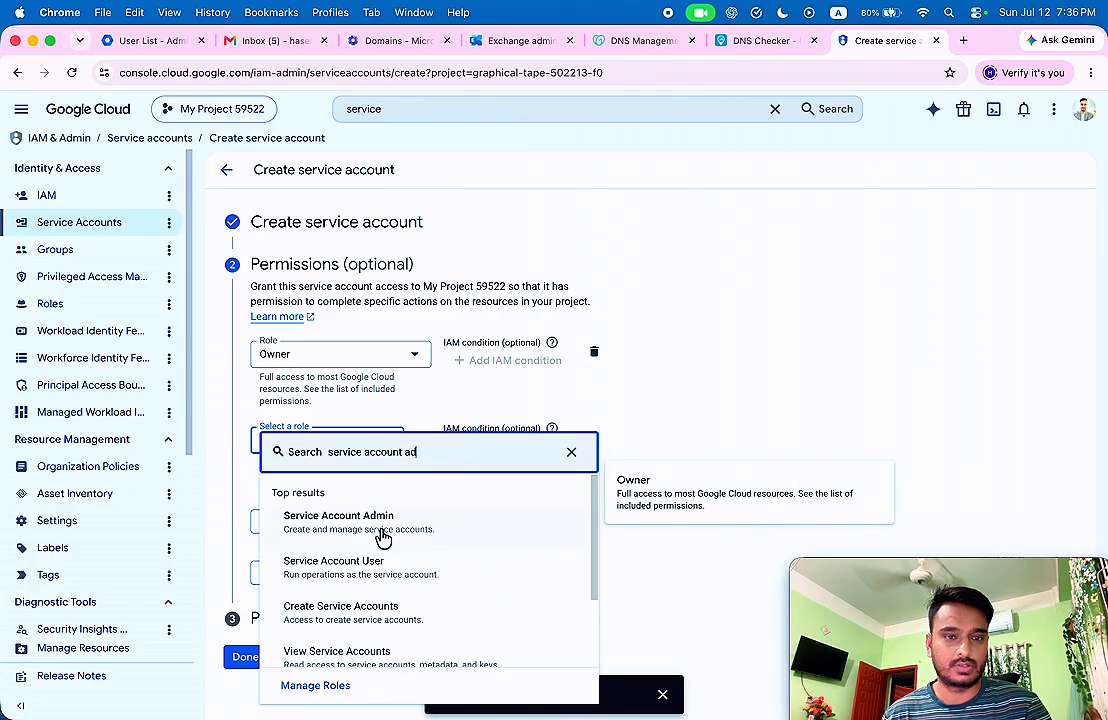
left_click(380, 533)
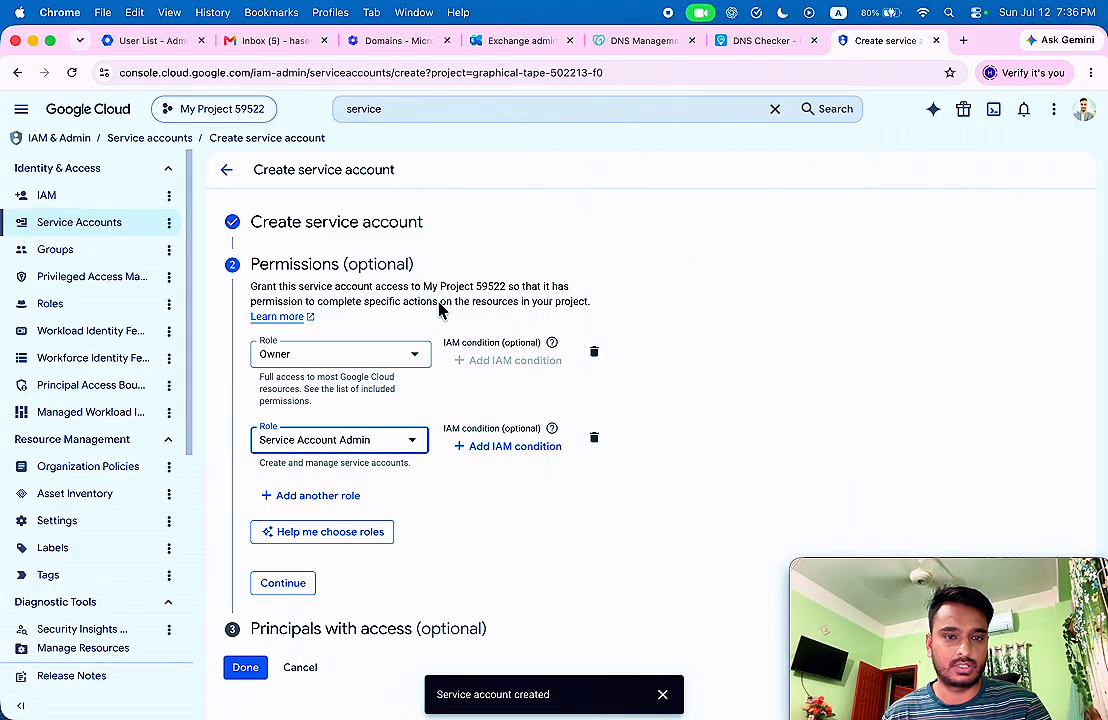
Add the Create Service Accounts role as a third role and finish the service account setup.
left_click(321, 498)
left_click(338, 502)
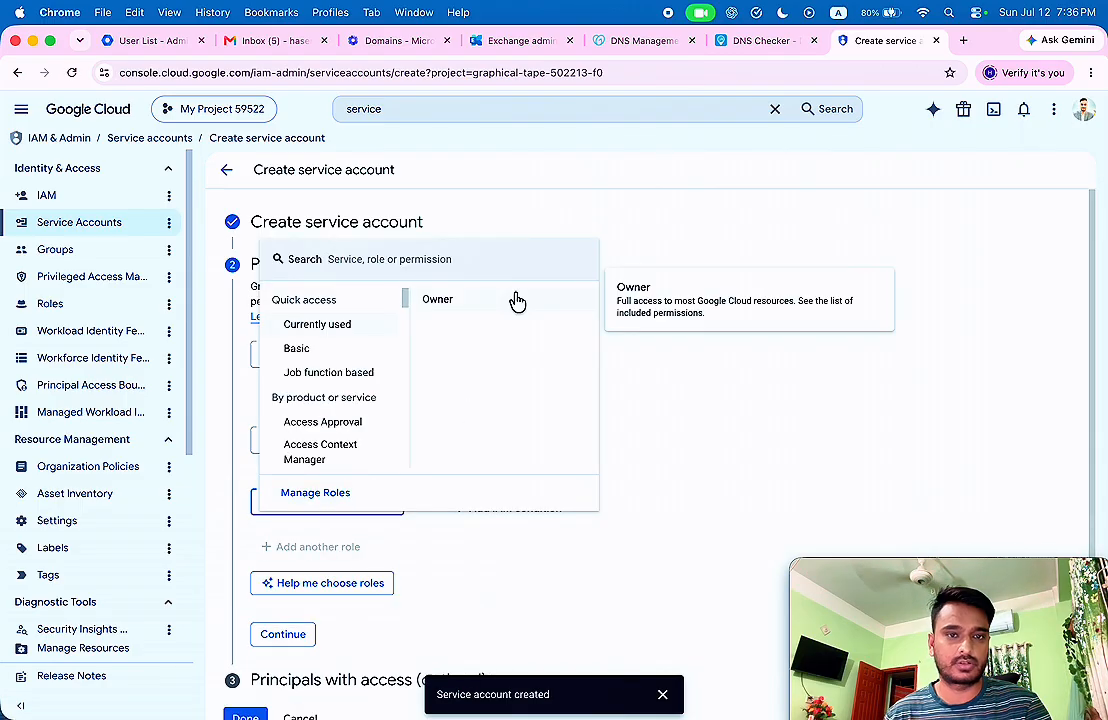
type("creat")
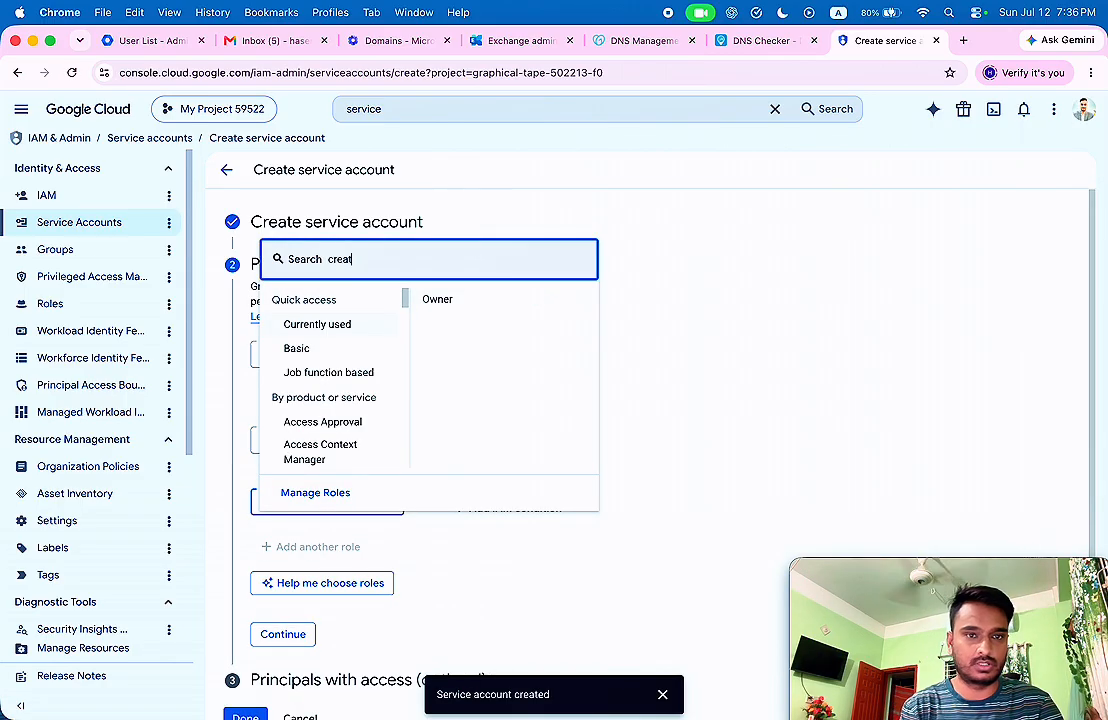
type("e service acc")
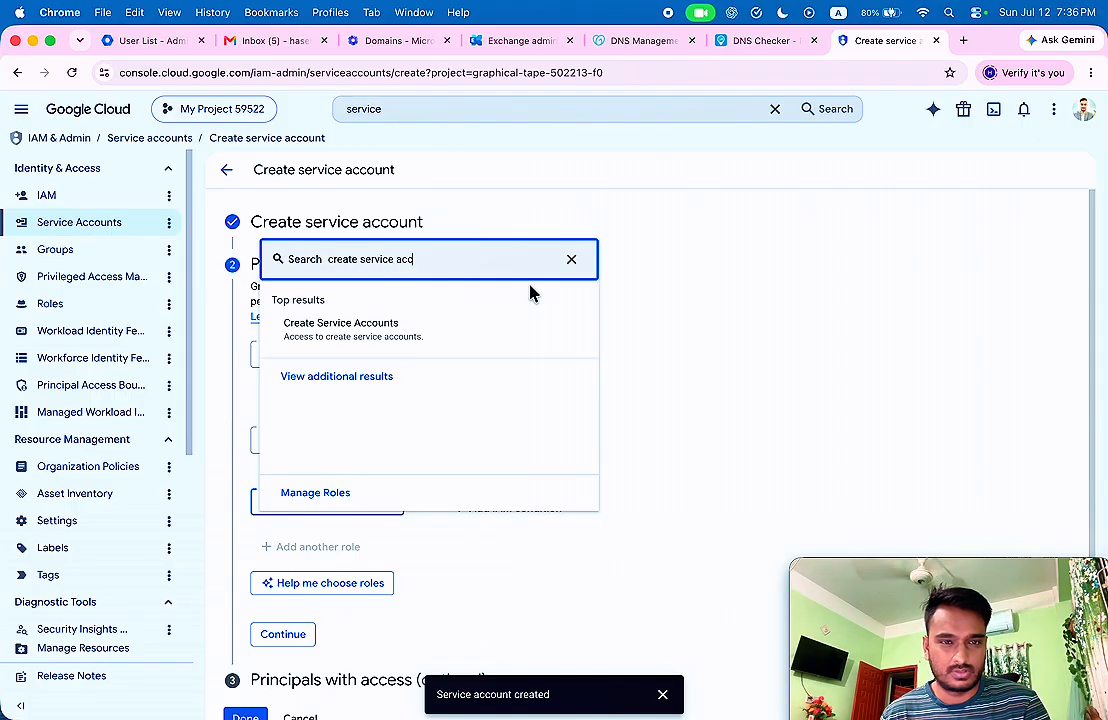
left_click(366, 334)
scroll(510, 262, "down", 1)
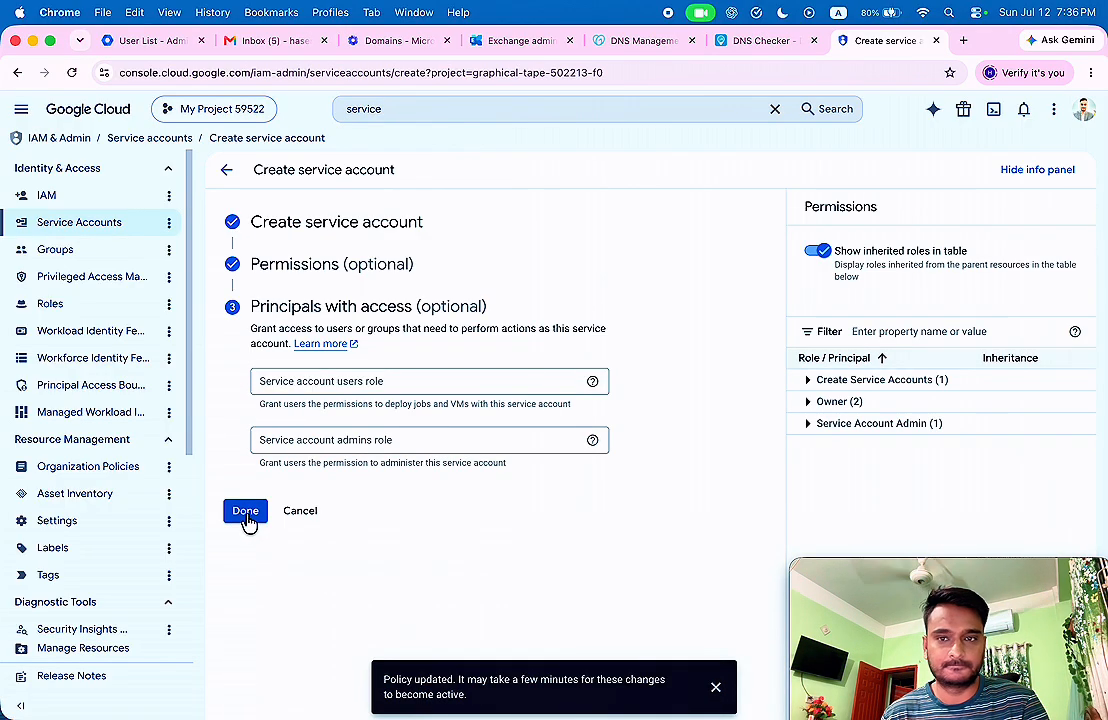
left_click(246, 516)
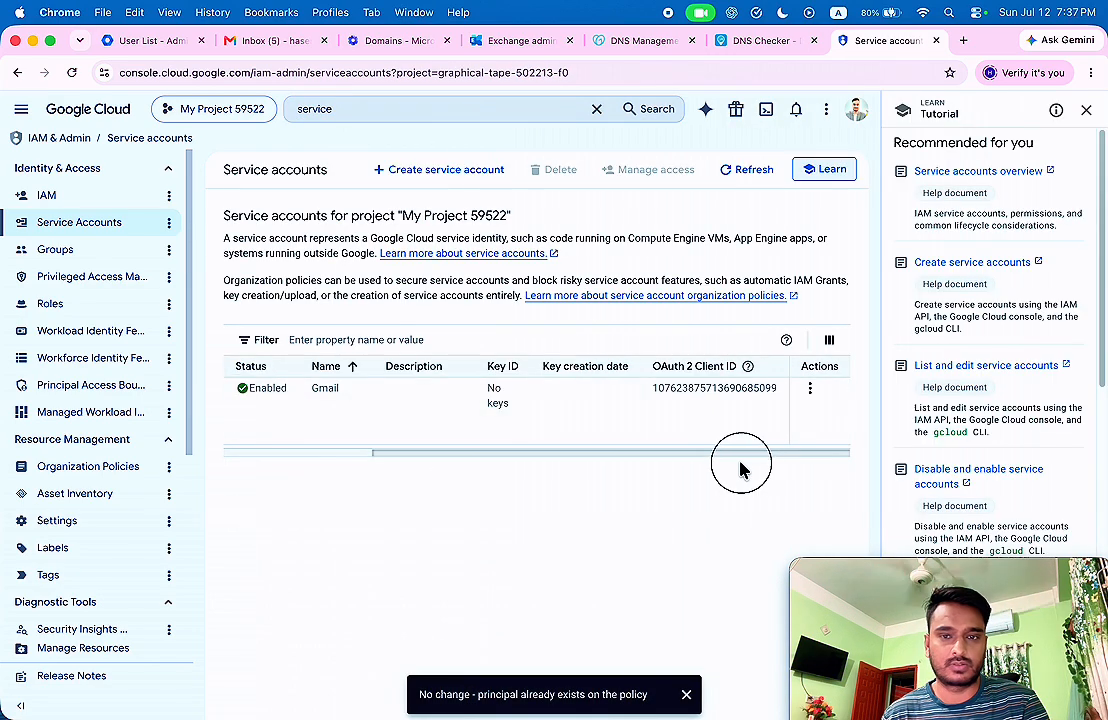
Try creating a JSON private key from the Gmail service account's Manage keys page.
left_click_drag(740, 468, 360, 448)
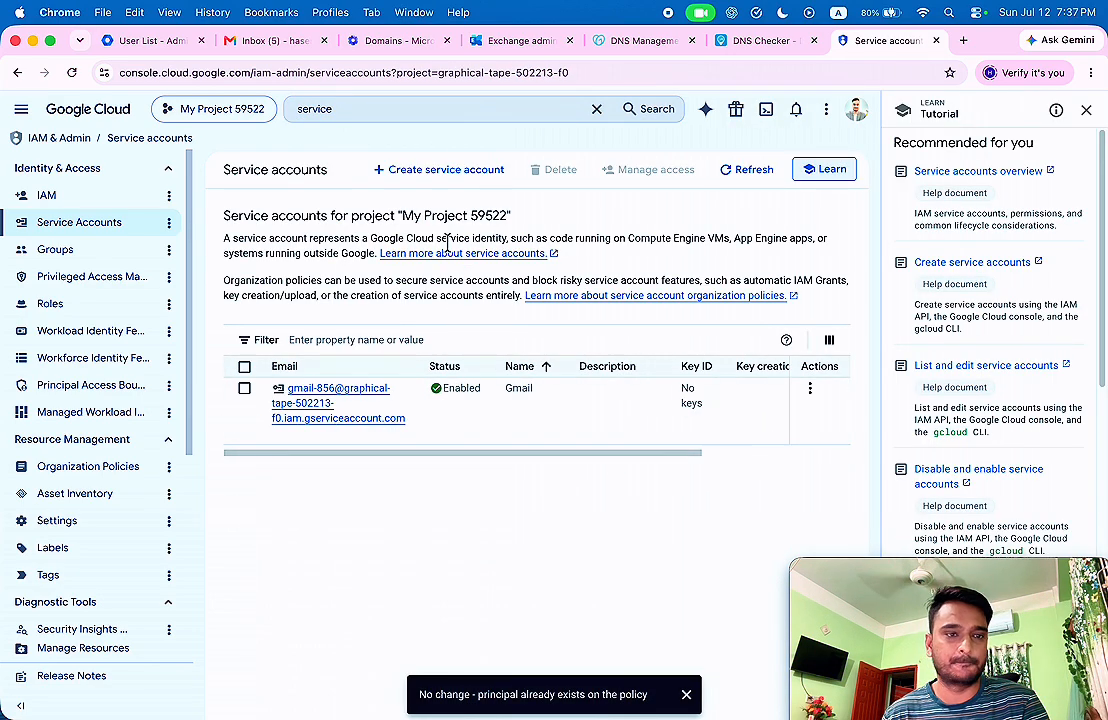
left_click(810, 388)
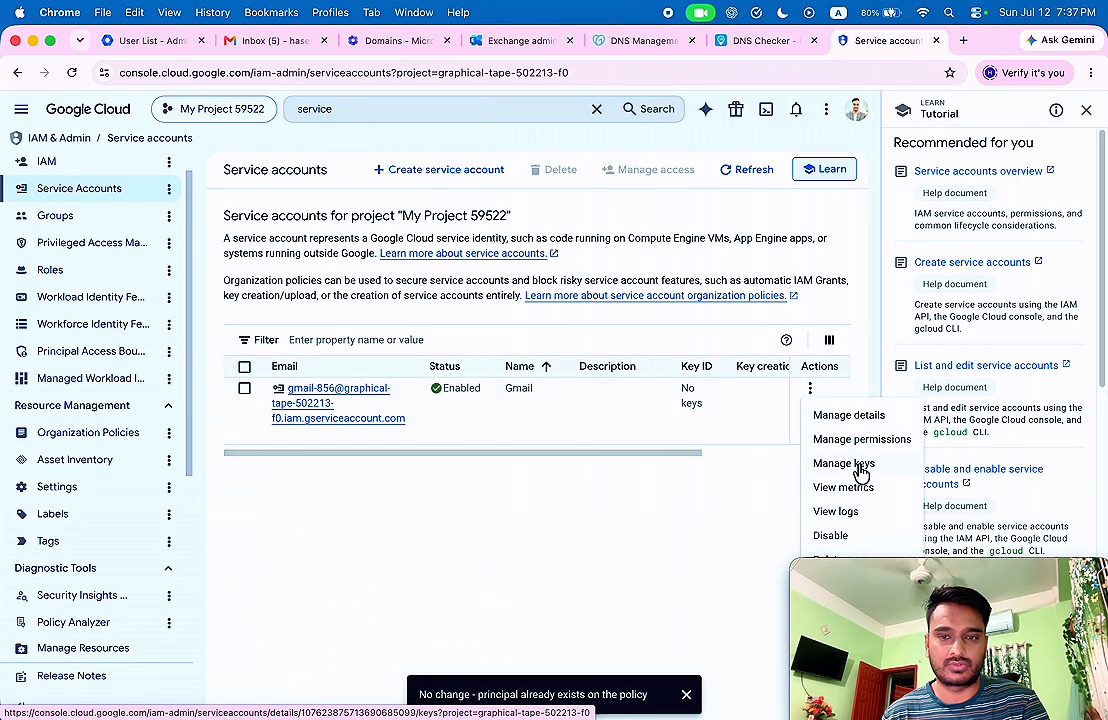
left_click(858, 465)
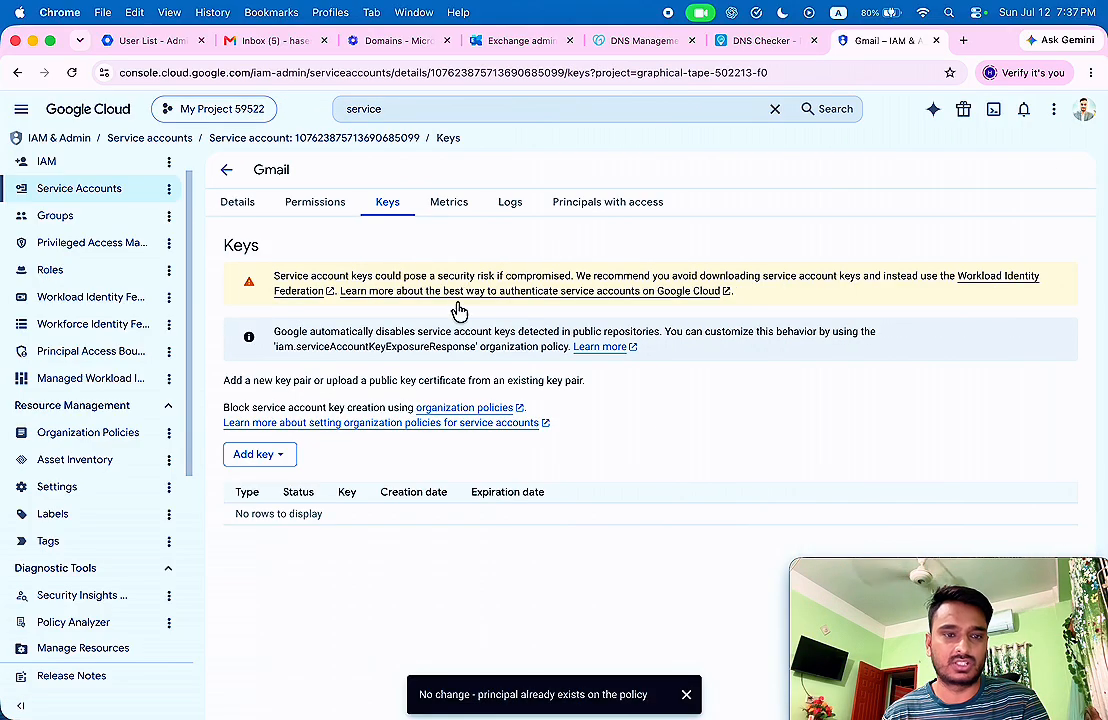
left_click(281, 454)
left_click(285, 488)
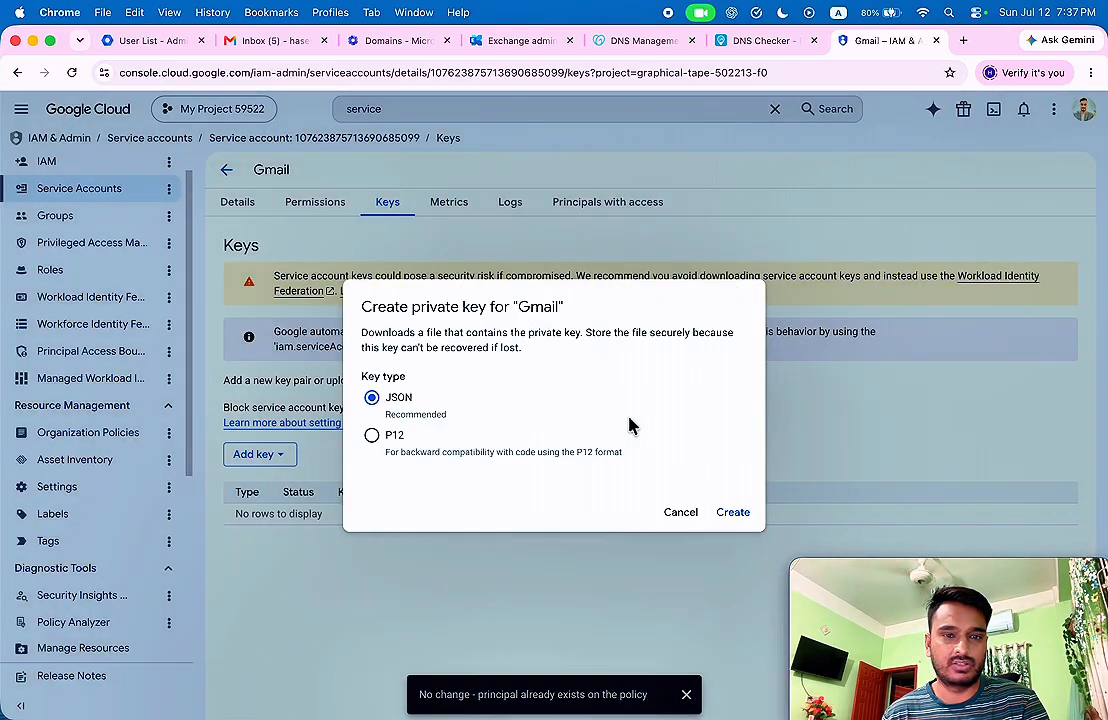
left_click(734, 512)
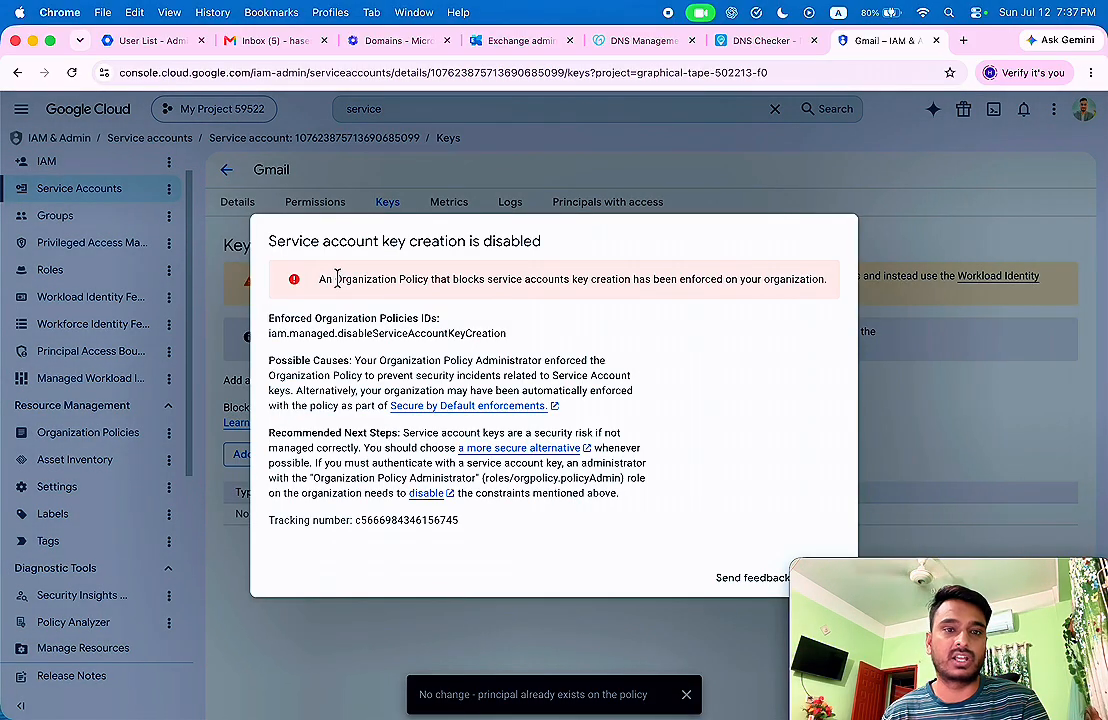
Read the organization-policy error blocking key creation, dismiss it, and cancel the key dialog.
left_click_drag(272, 237, 603, 252)
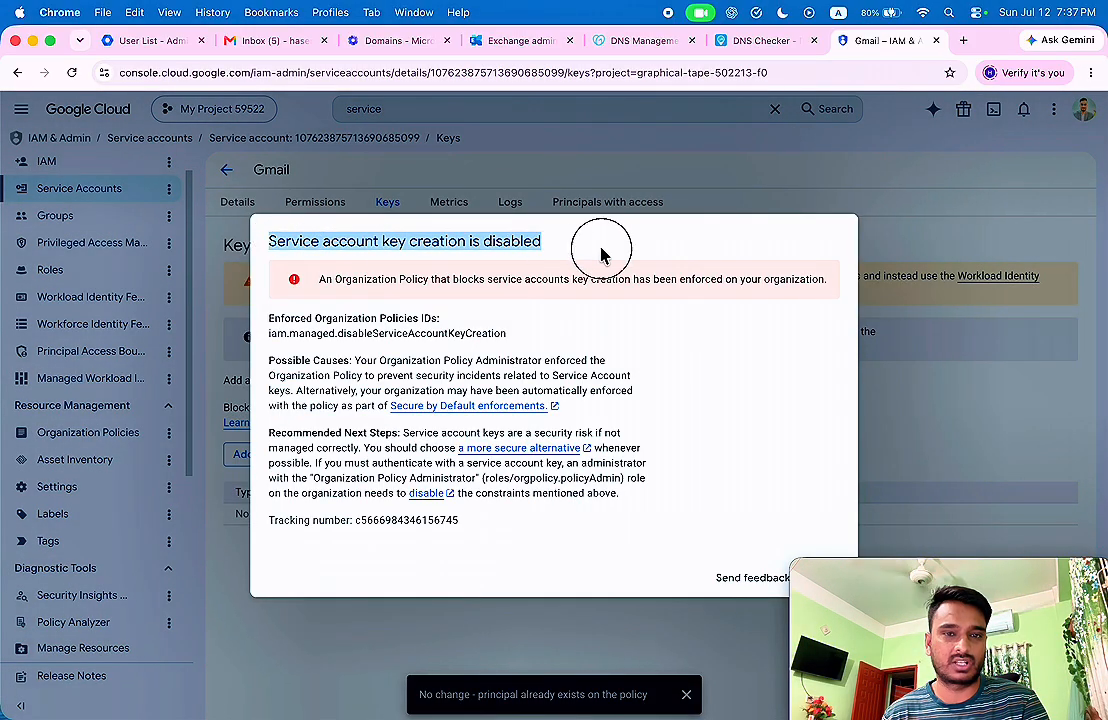
left_click(388, 277)
left_click_drag(316, 280, 715, 279)
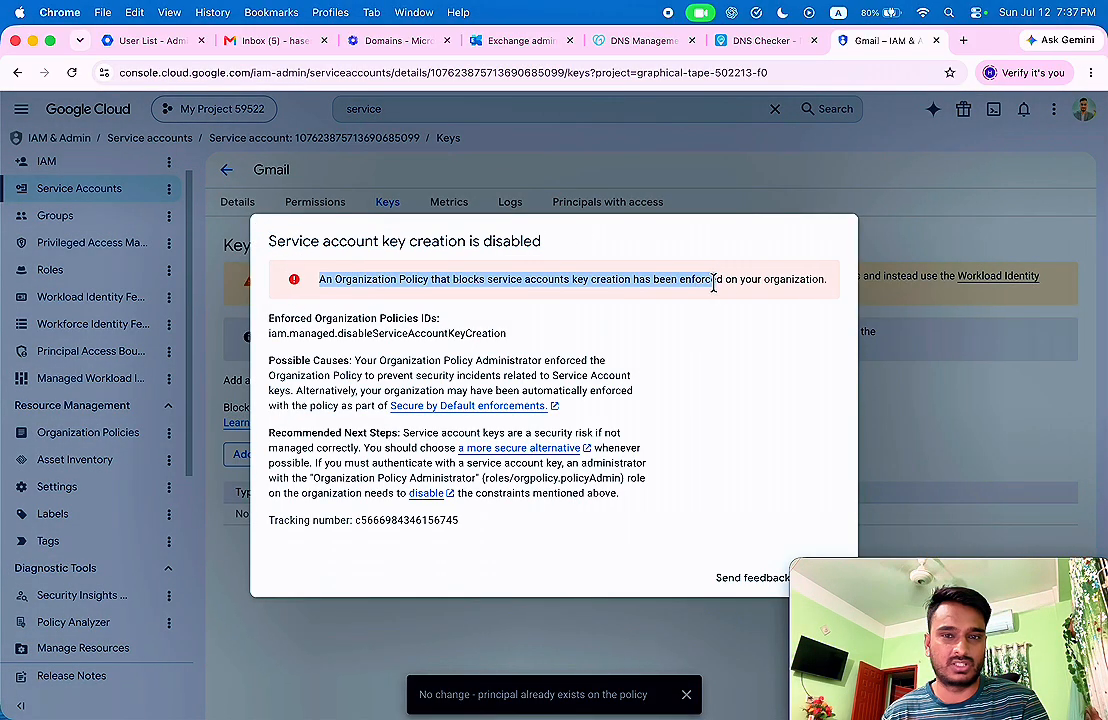
left_click(740, 285)
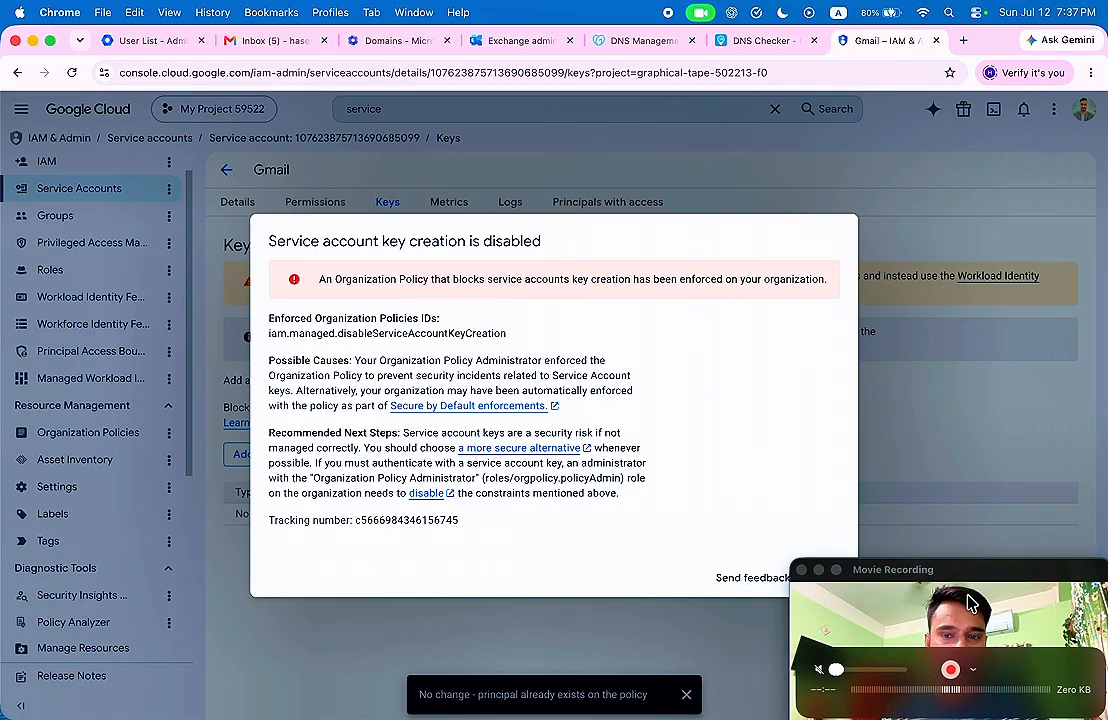
left_click_drag(982, 580, 1005, 585)
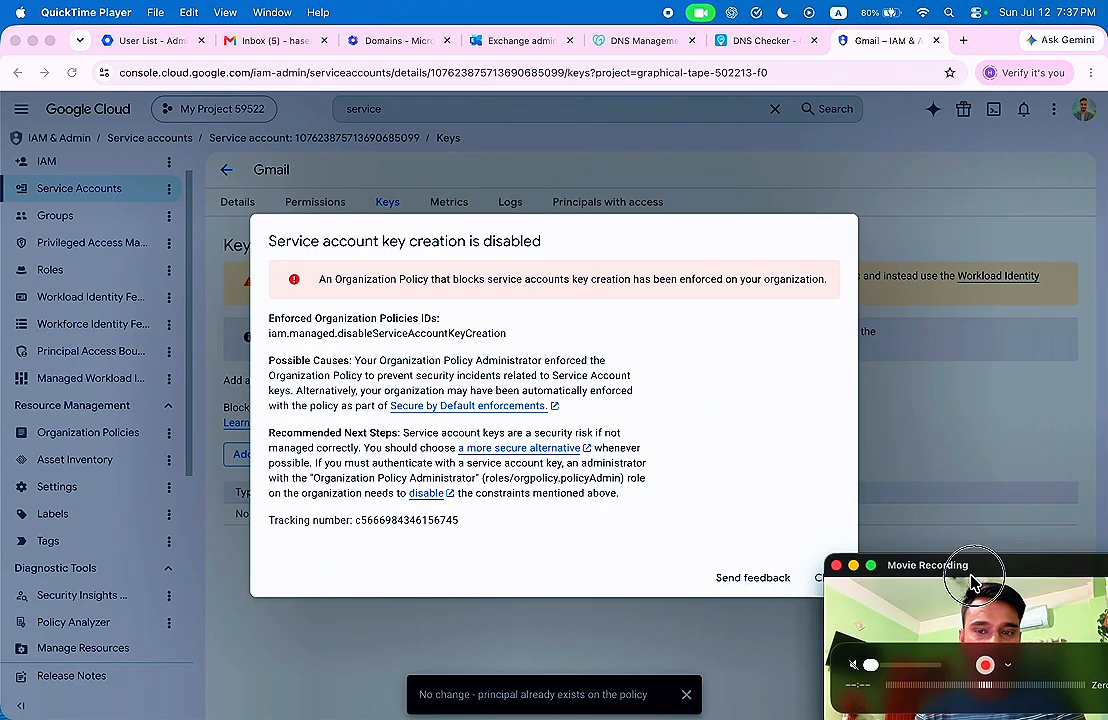
left_click_drag(974, 586, 1012, 578)
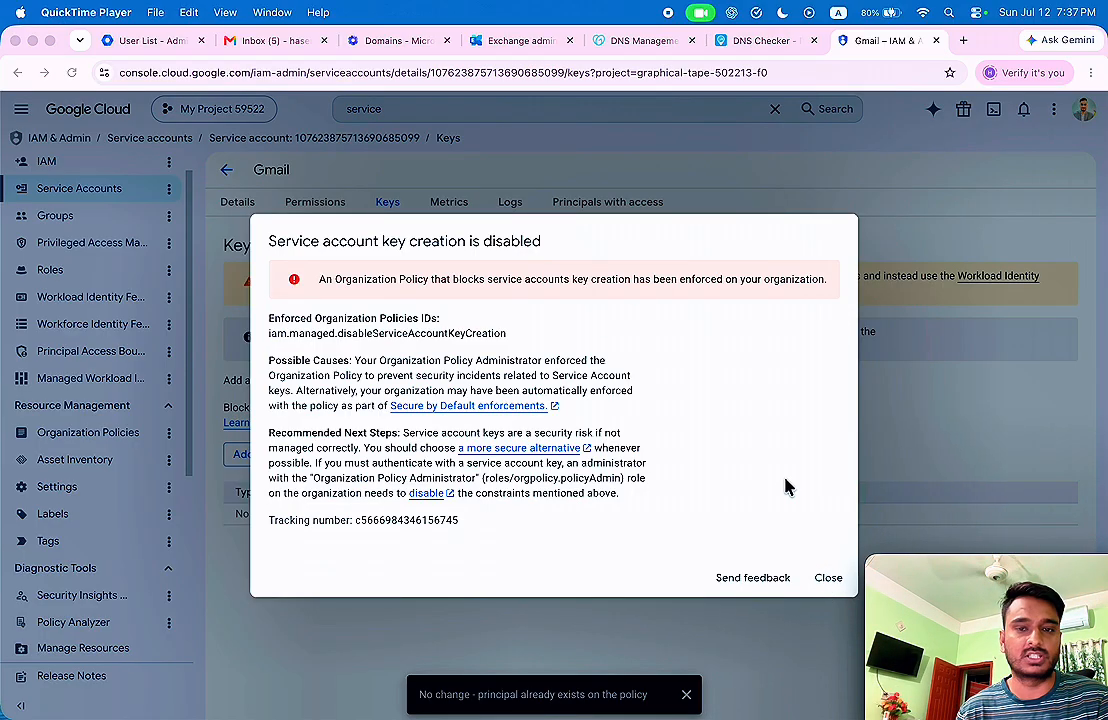
left_click(828, 577)
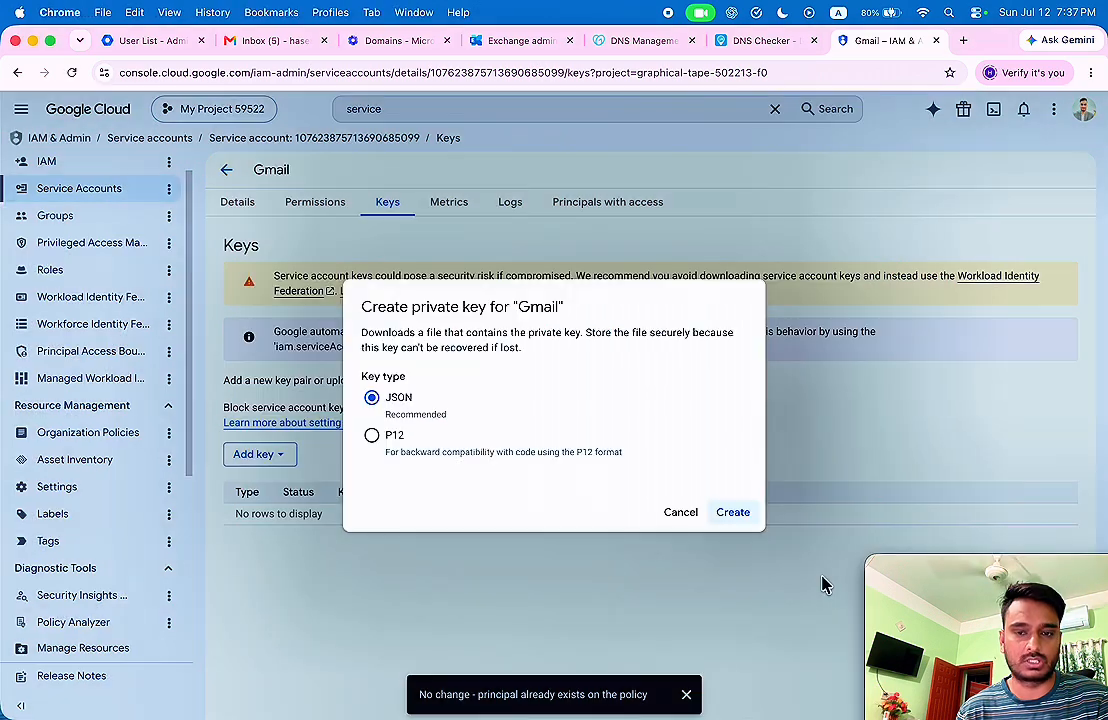
left_click(681, 514)
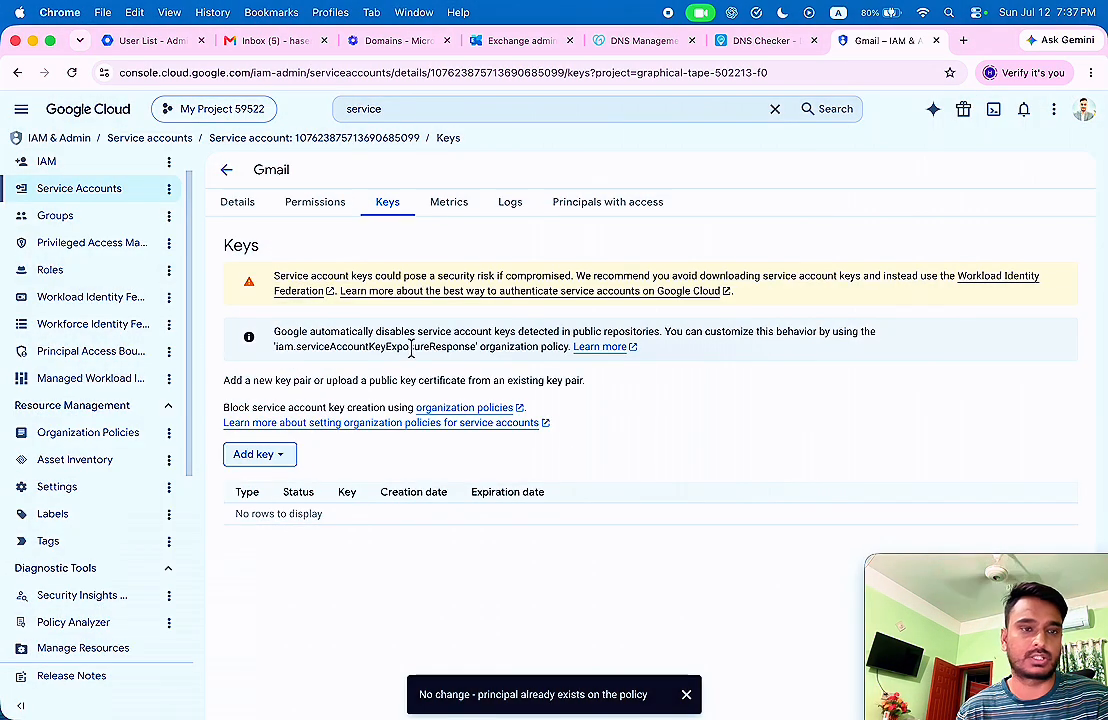
Go to the Organization Policies list under IAM & Admin for My Project 59522.
scroll(130, 300, "down", 3)
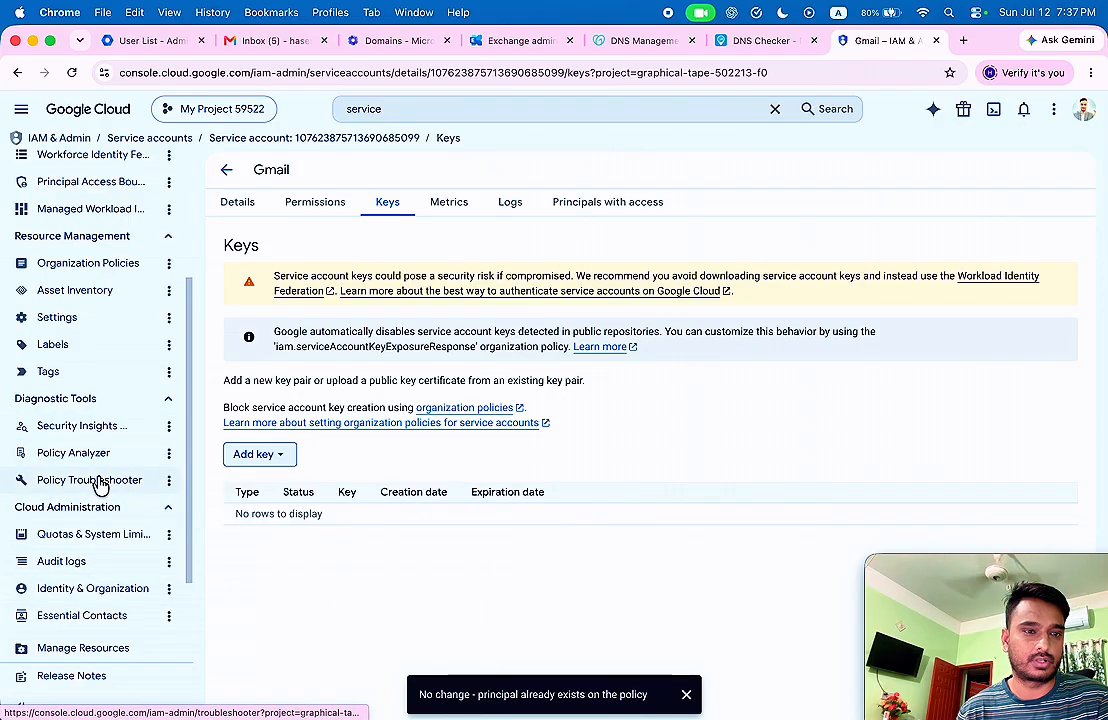
scroll(111, 400, "up", 4)
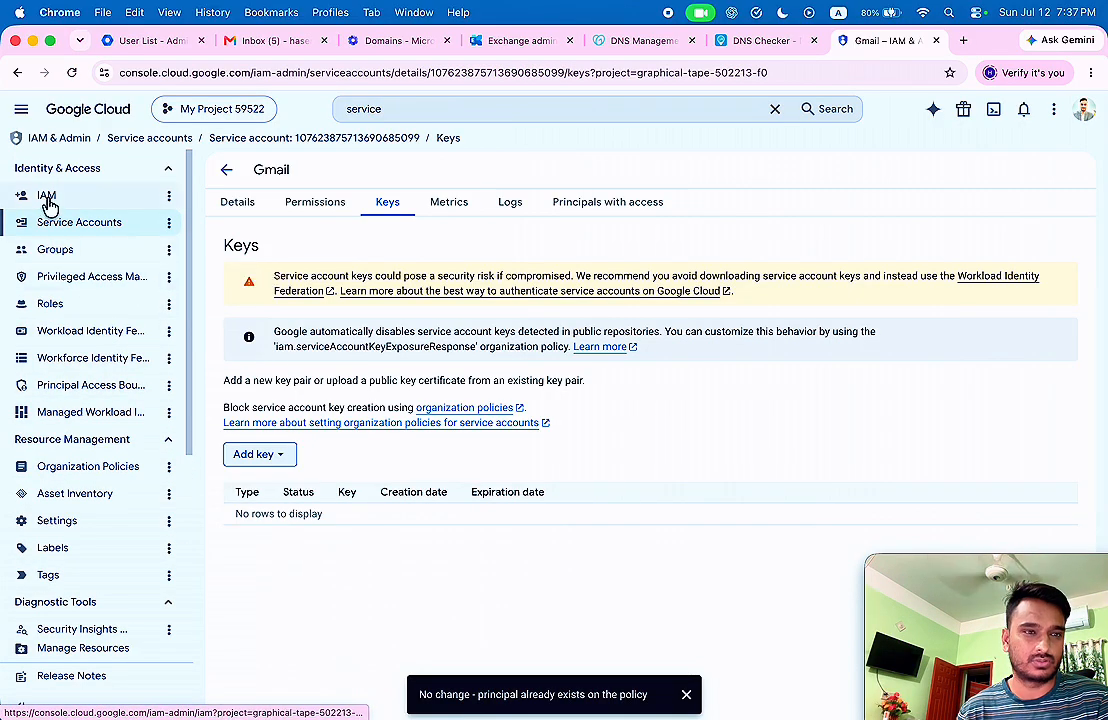
scroll(75, 285, "down", 4)
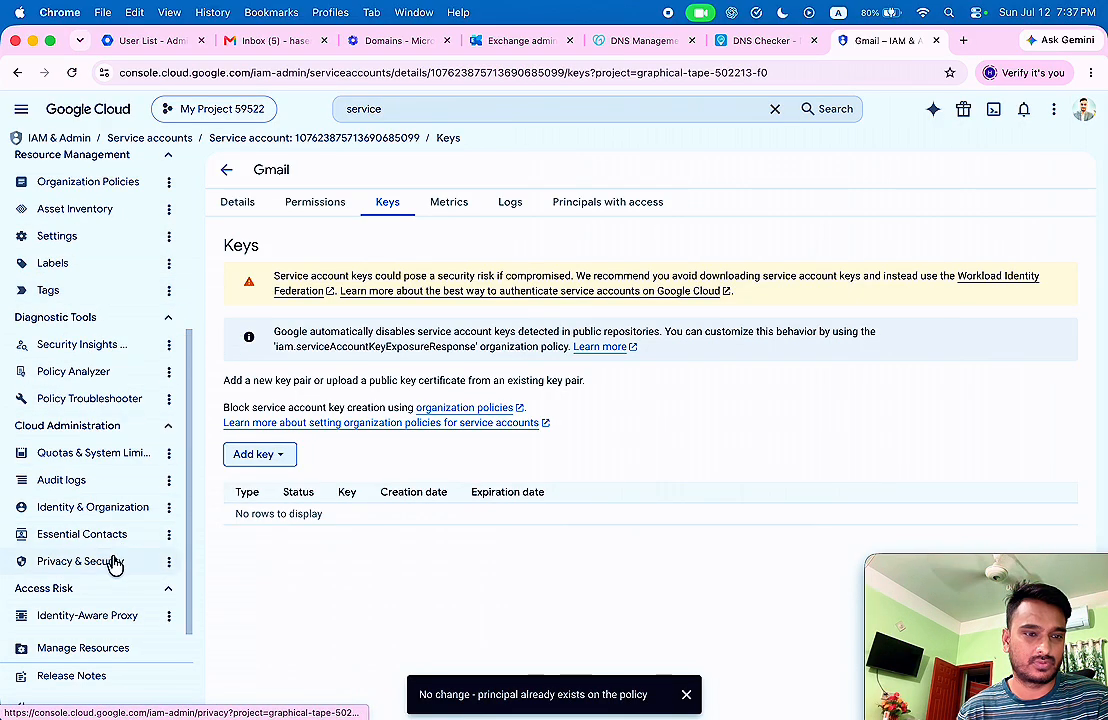
scroll(125, 474, "up", 4)
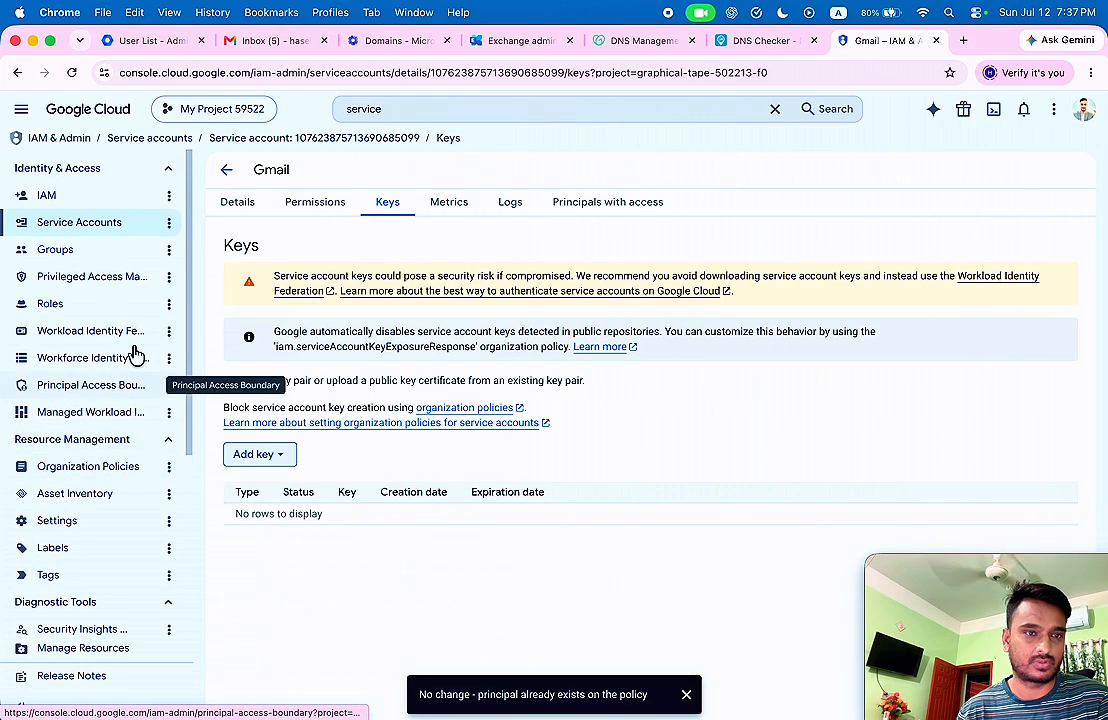
left_click(70, 202)
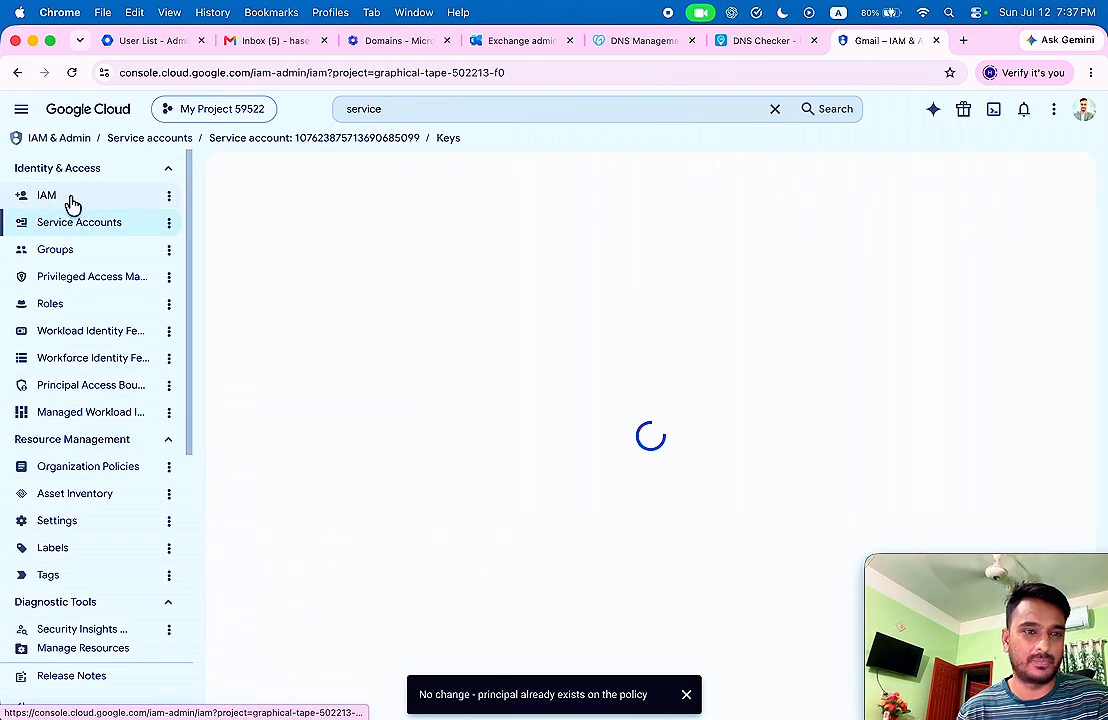
left_click(93, 476)
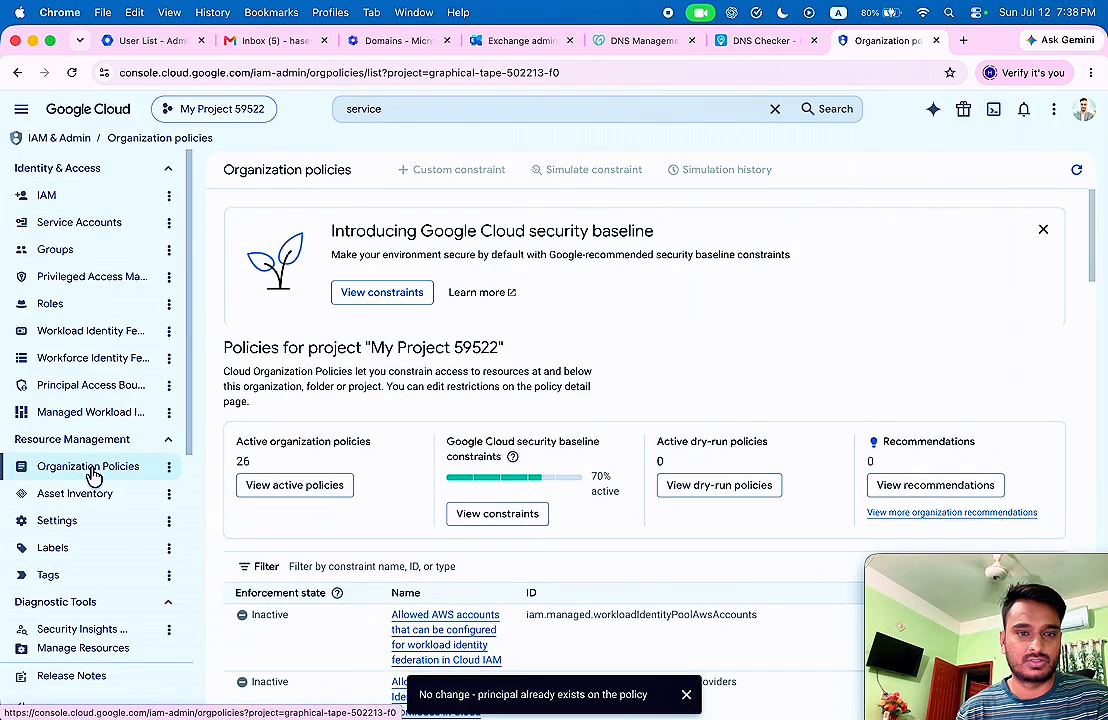
Filter for 'service account key creation' and open the active Disable service account key creation policy.
scroll(366, 380, "down", 1)
left_click(403, 520)
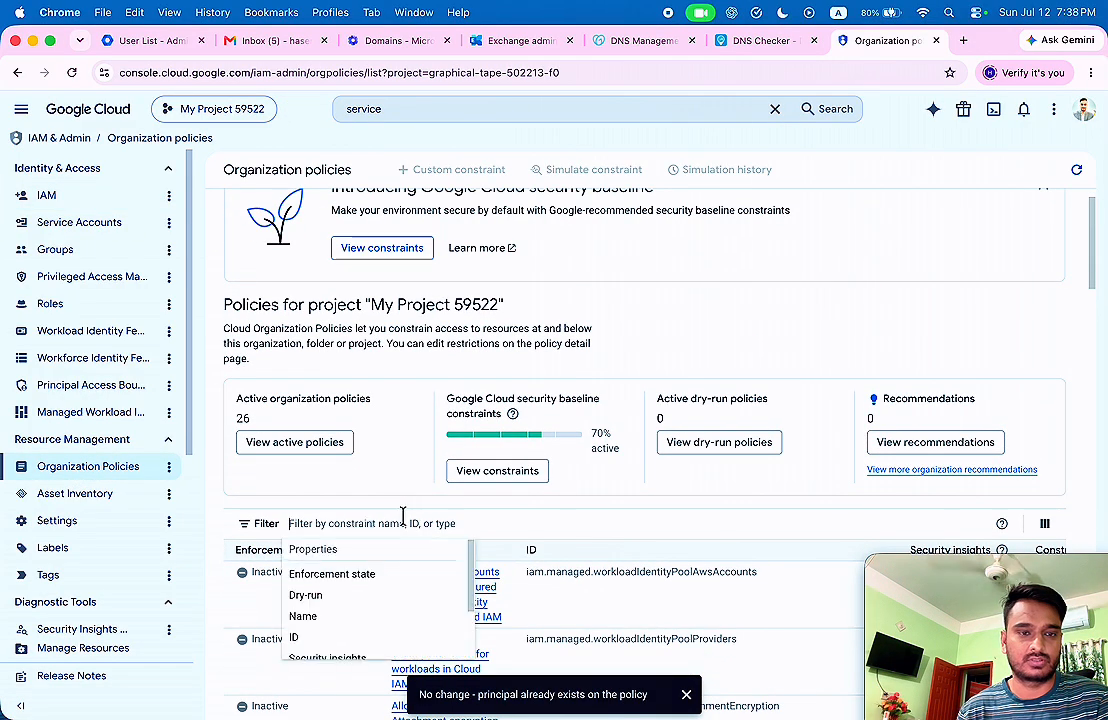
type("service")
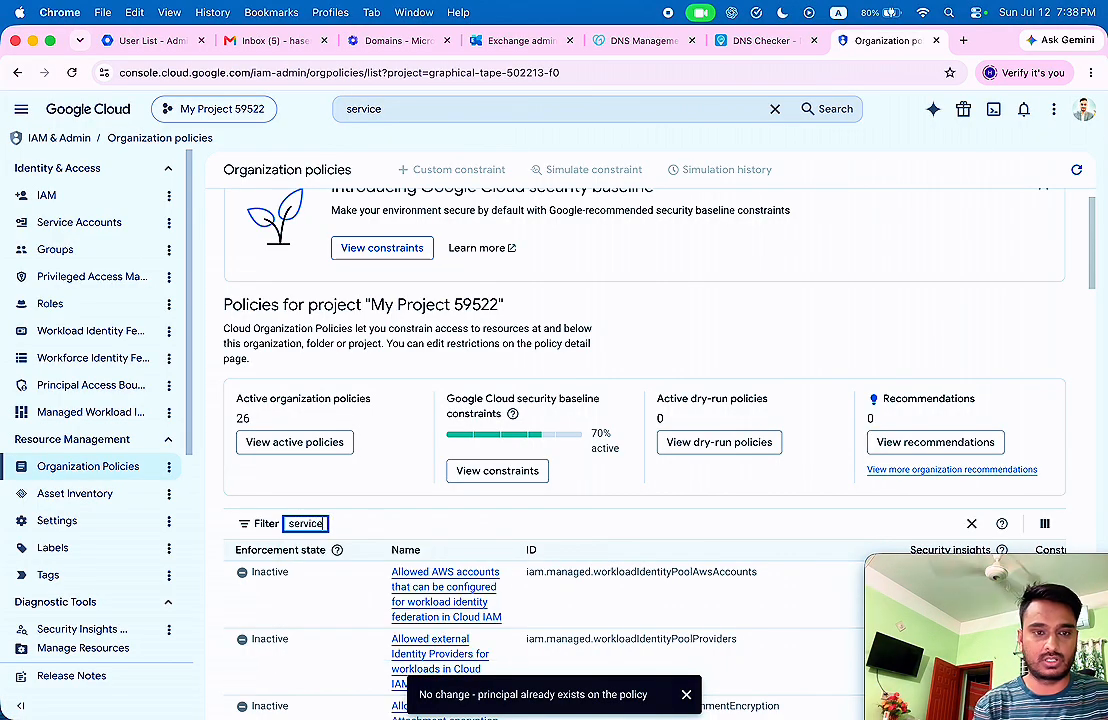
type("a")
key("BackSpace")
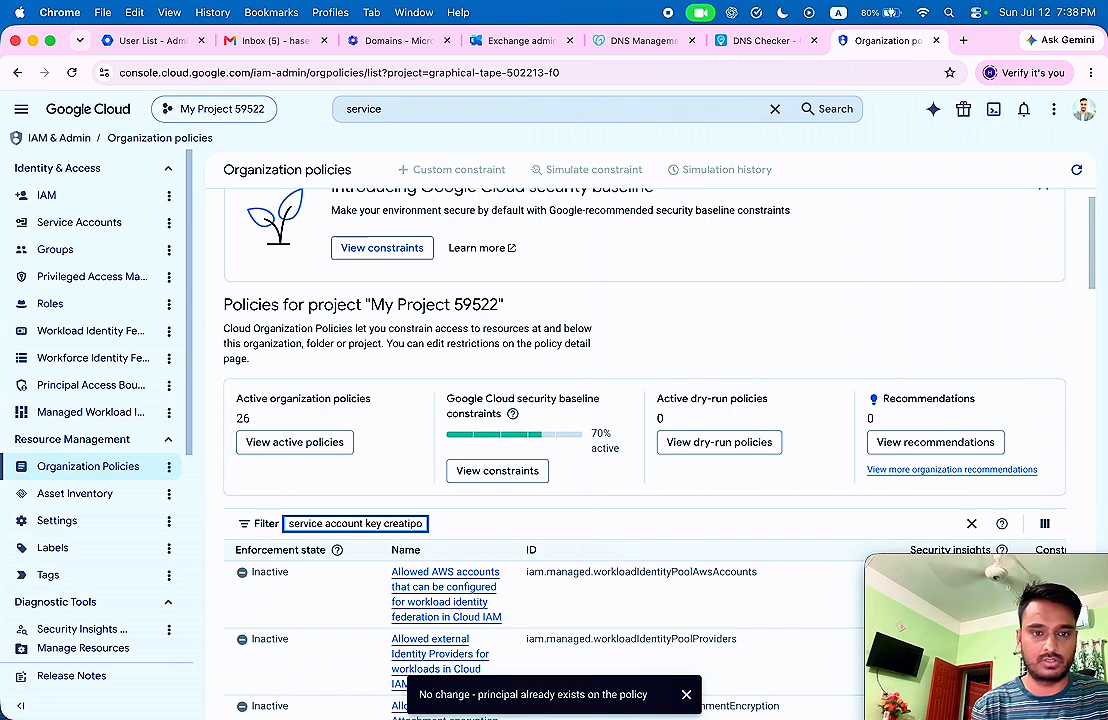
type("o")
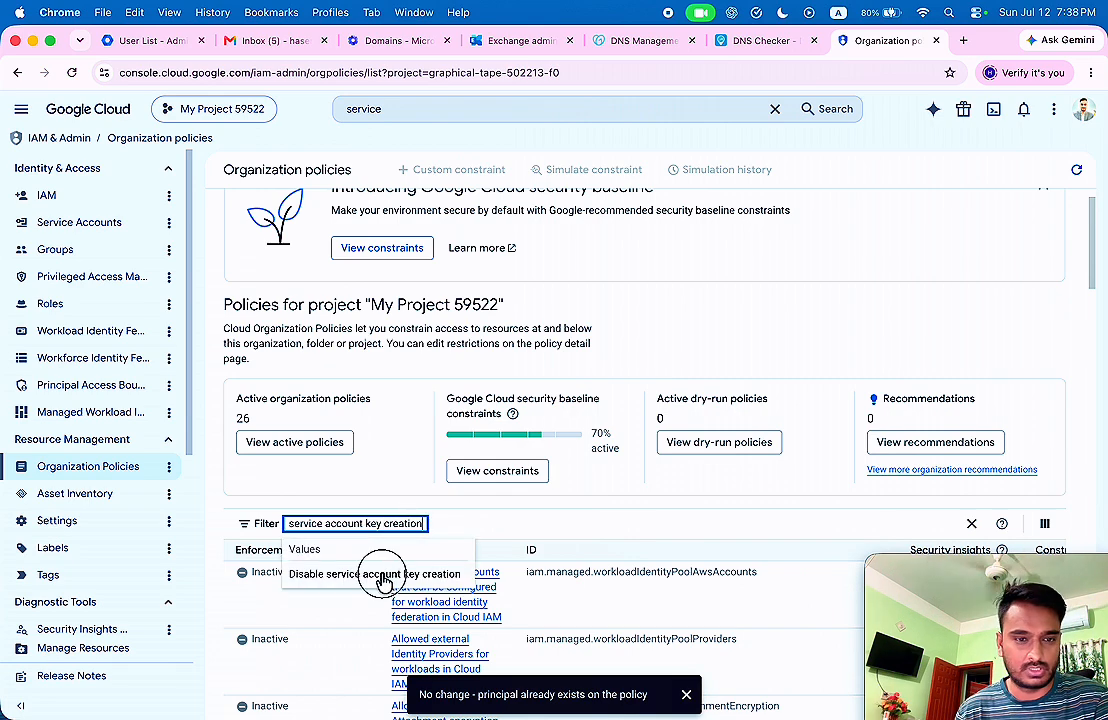
left_click(389, 575)
scroll(400, 560, "down", 1)
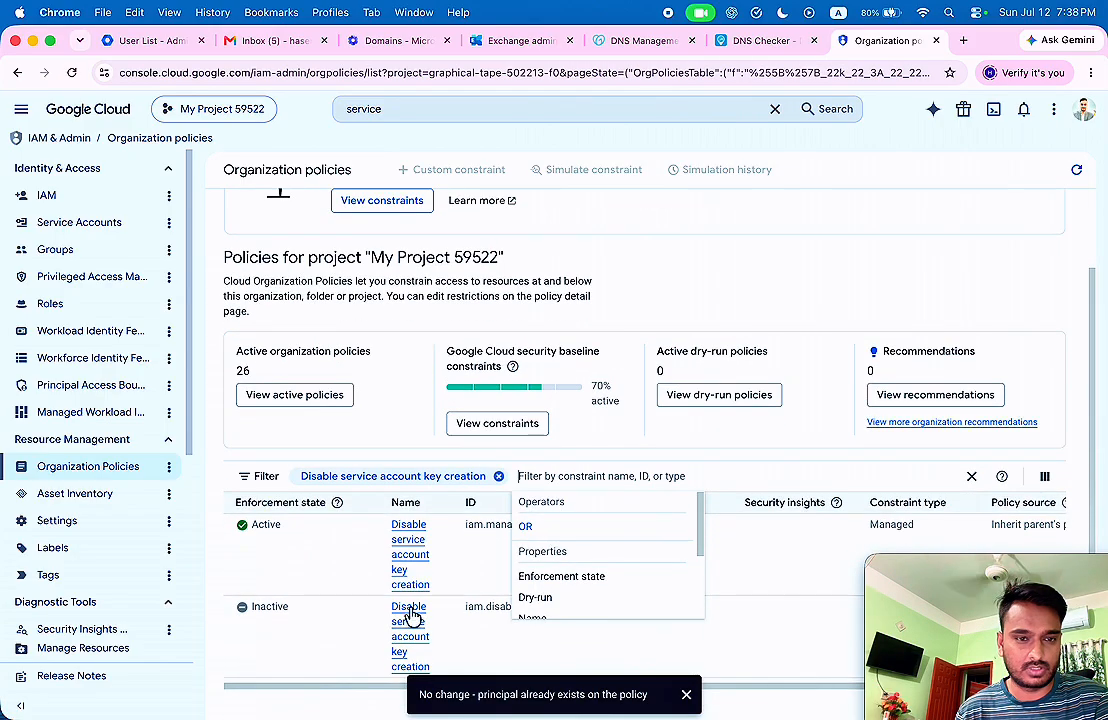
left_click(405, 540)
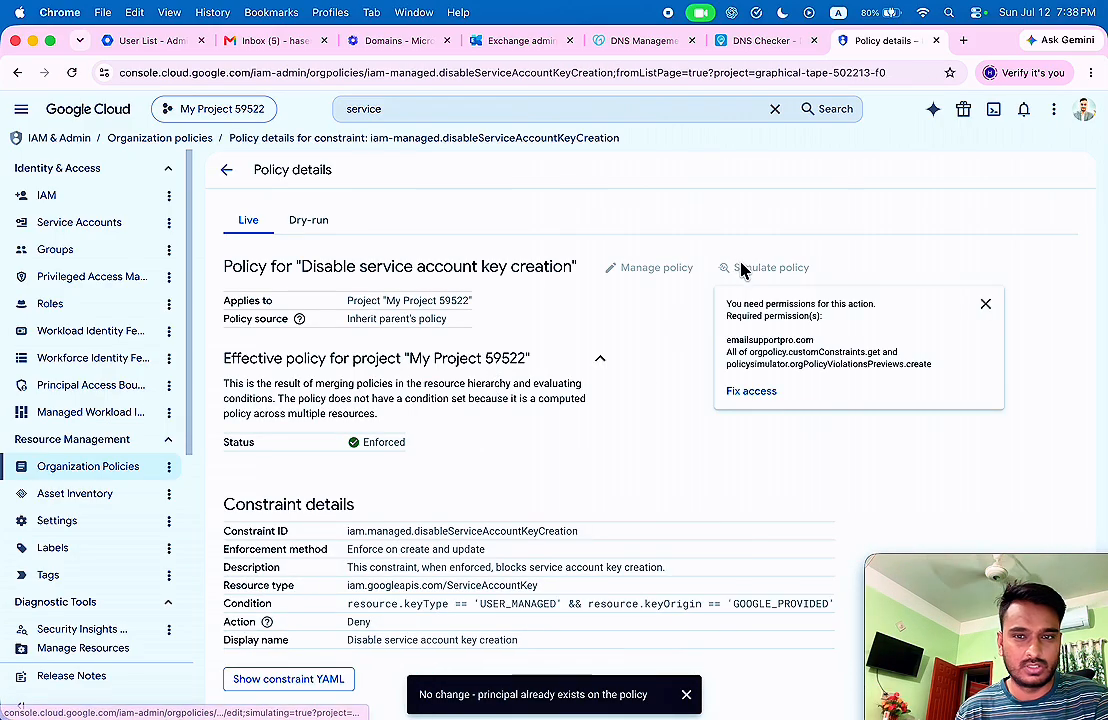
mouse_move(662, 264)
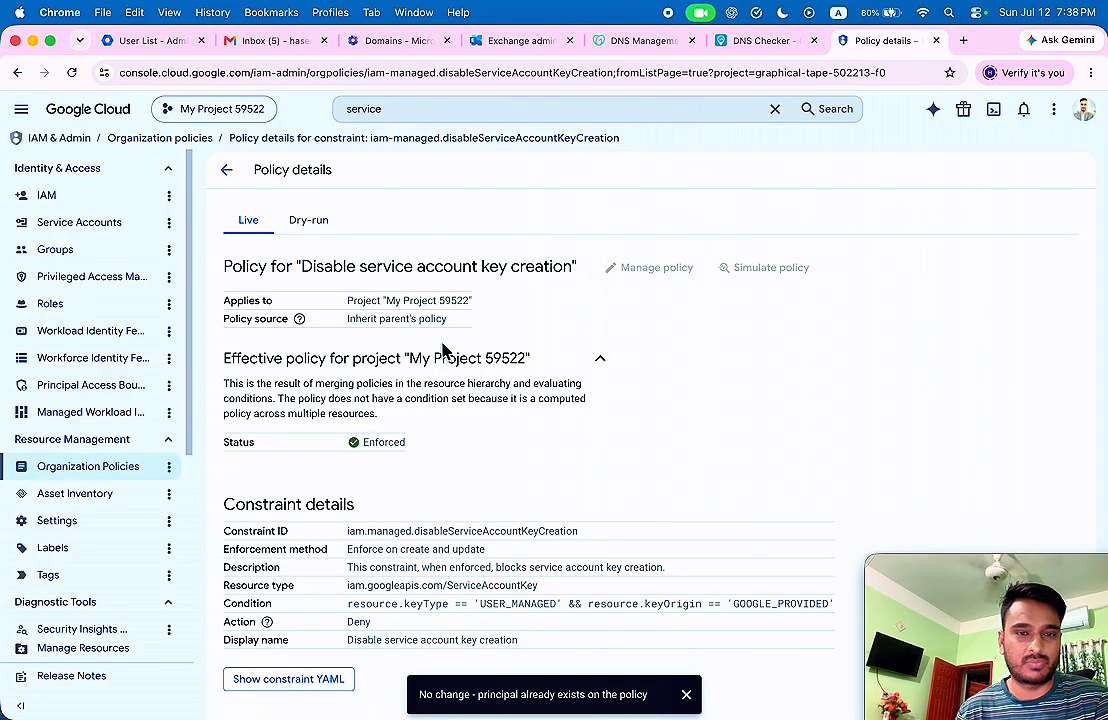
Switch to the emailsupportpro.com organization and grant access to the new principal's e-mail address.
left_click(80, 196)
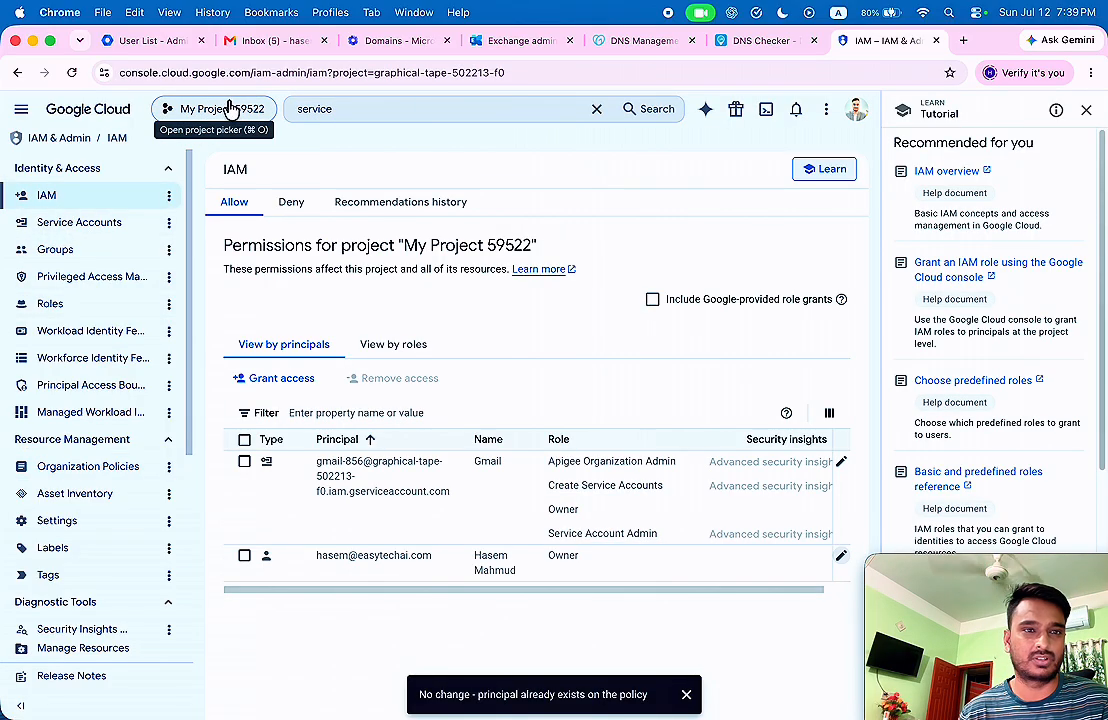
left_click(229, 108)
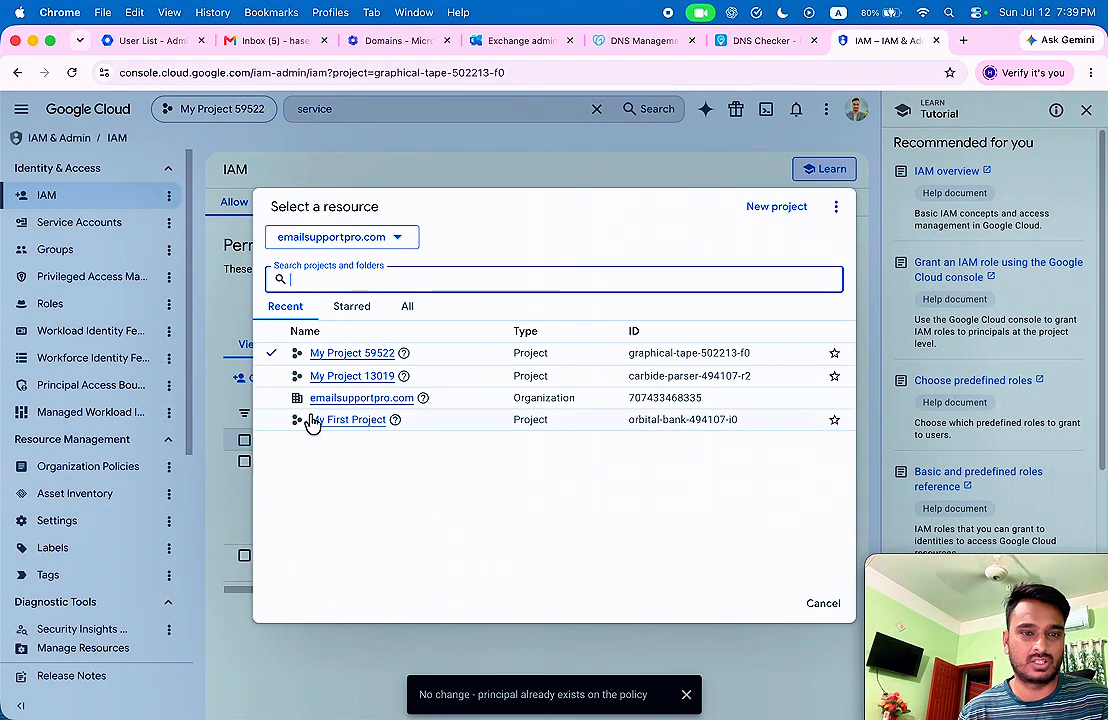
left_click(360, 399)
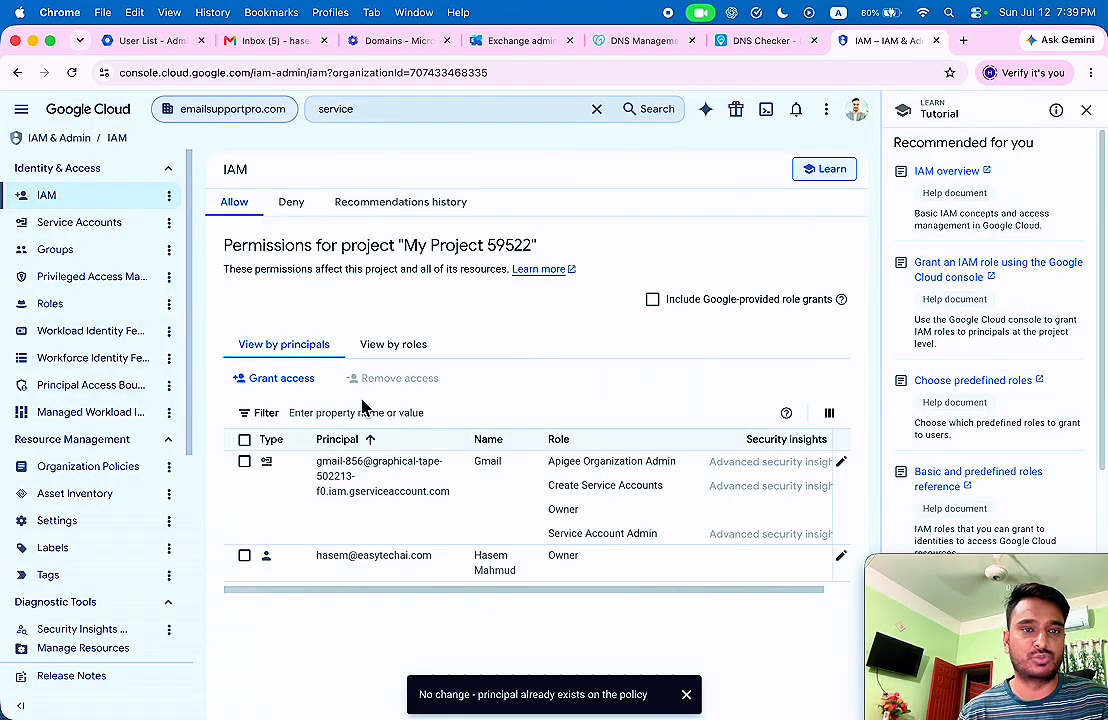
left_click(282, 334)
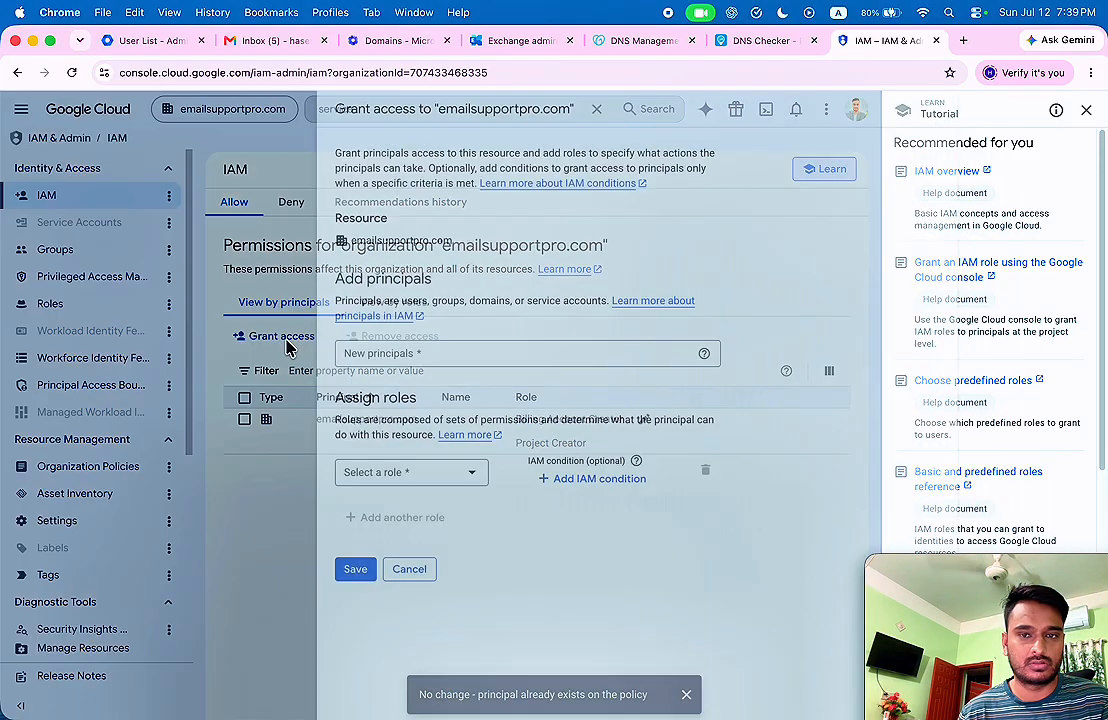
left_click(416, 355)
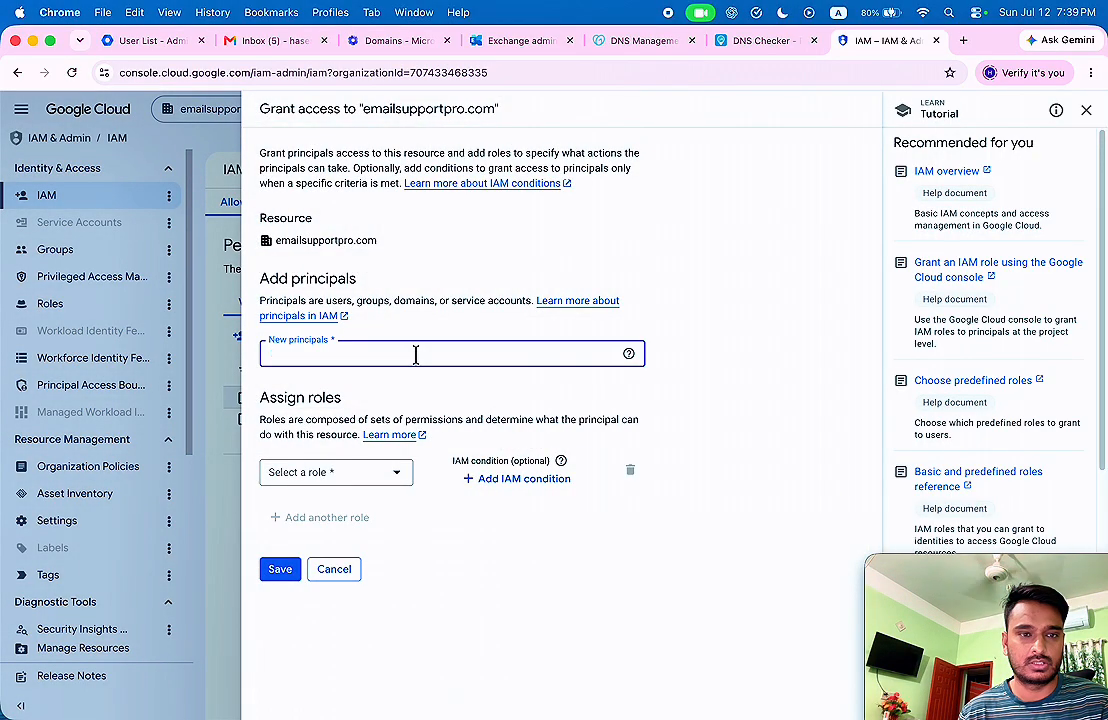
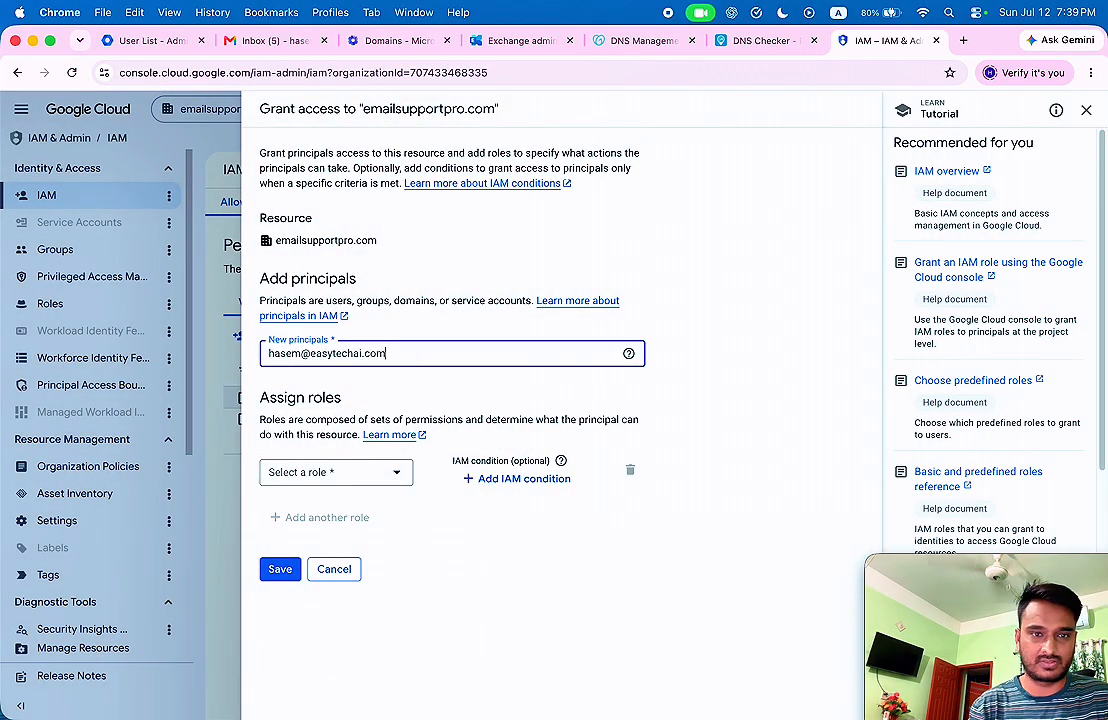
left_click(407, 378)
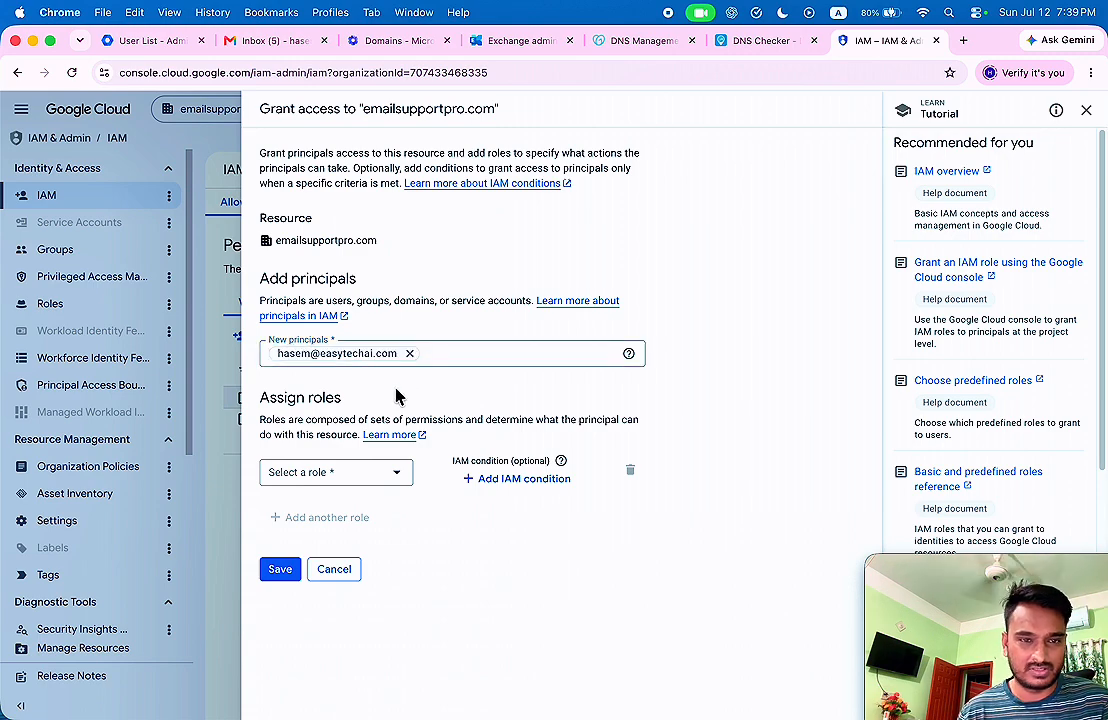
Assign the Owner and Organization Policy Administrator roles to the principal.
left_click(338, 476)
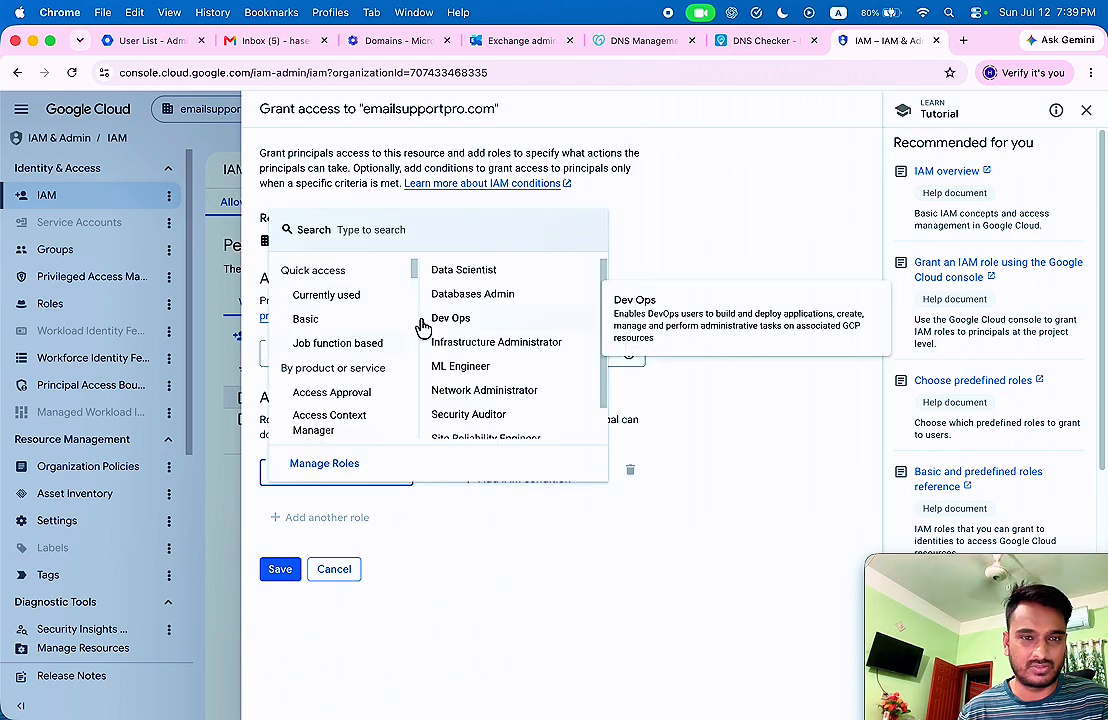
type("owner")
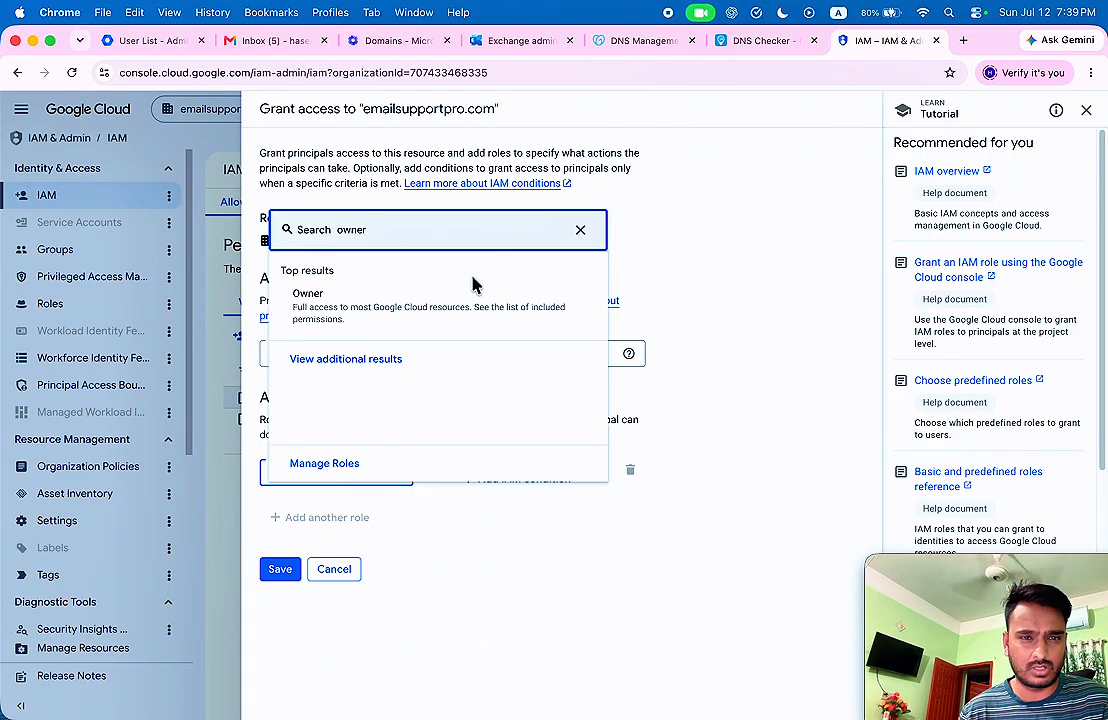
left_click(372, 304)
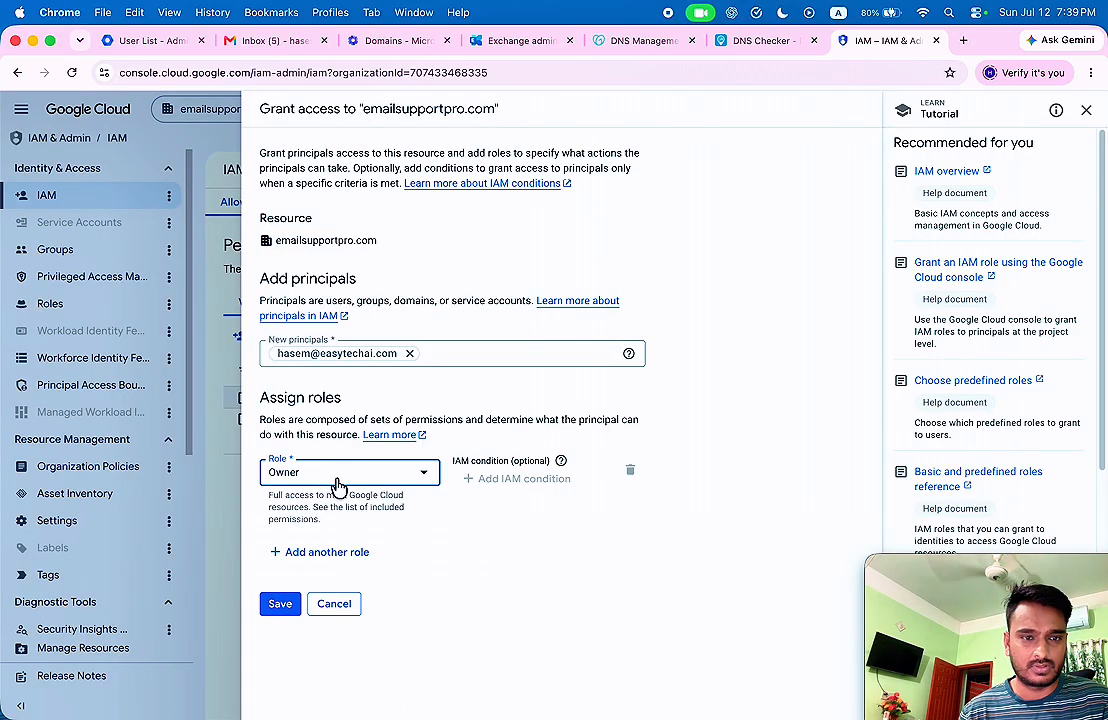
left_click(311, 558)
left_click(376, 563)
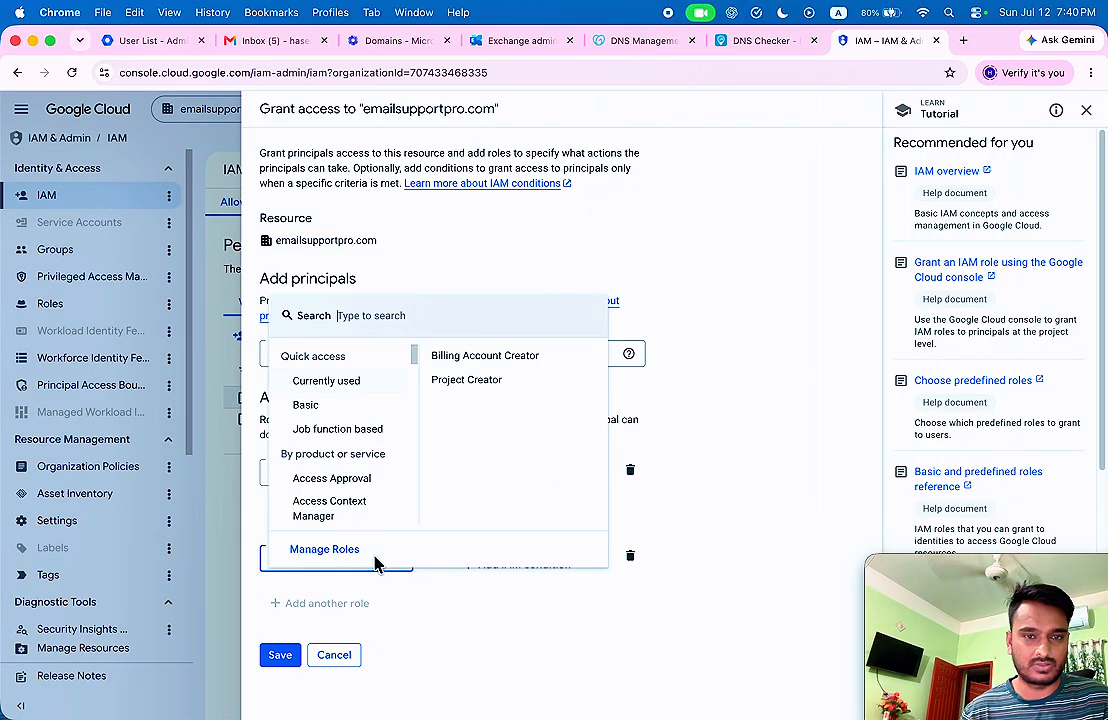
type("organiza")
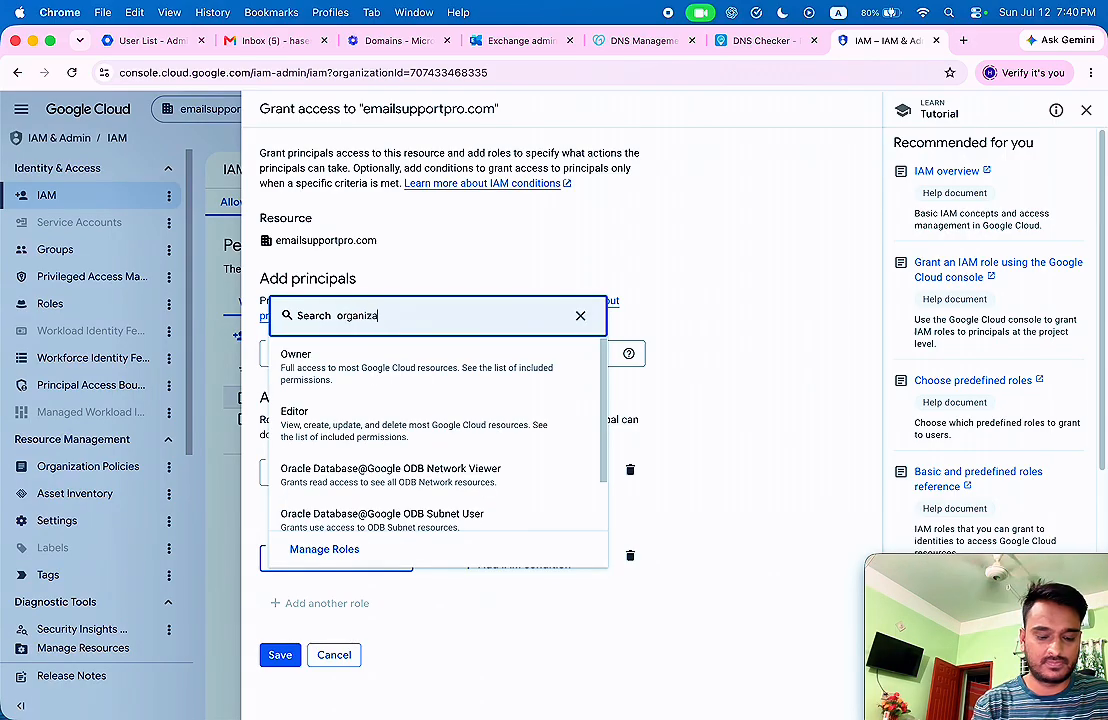
type("tion")
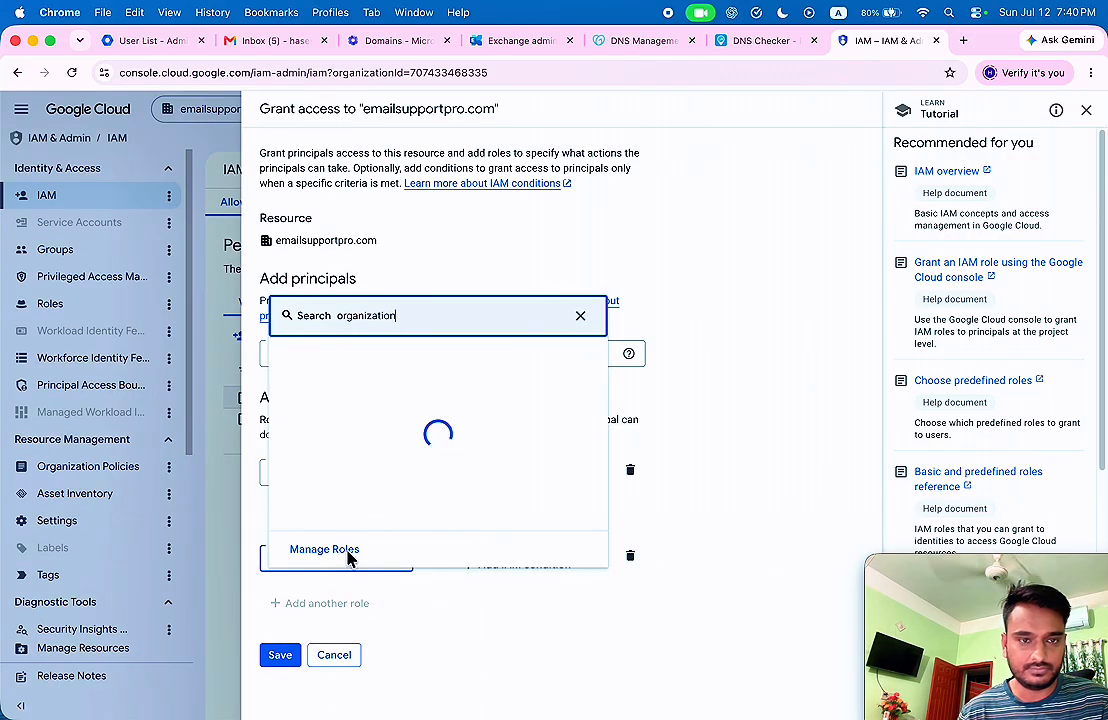
scroll(500, 425, "down", 3)
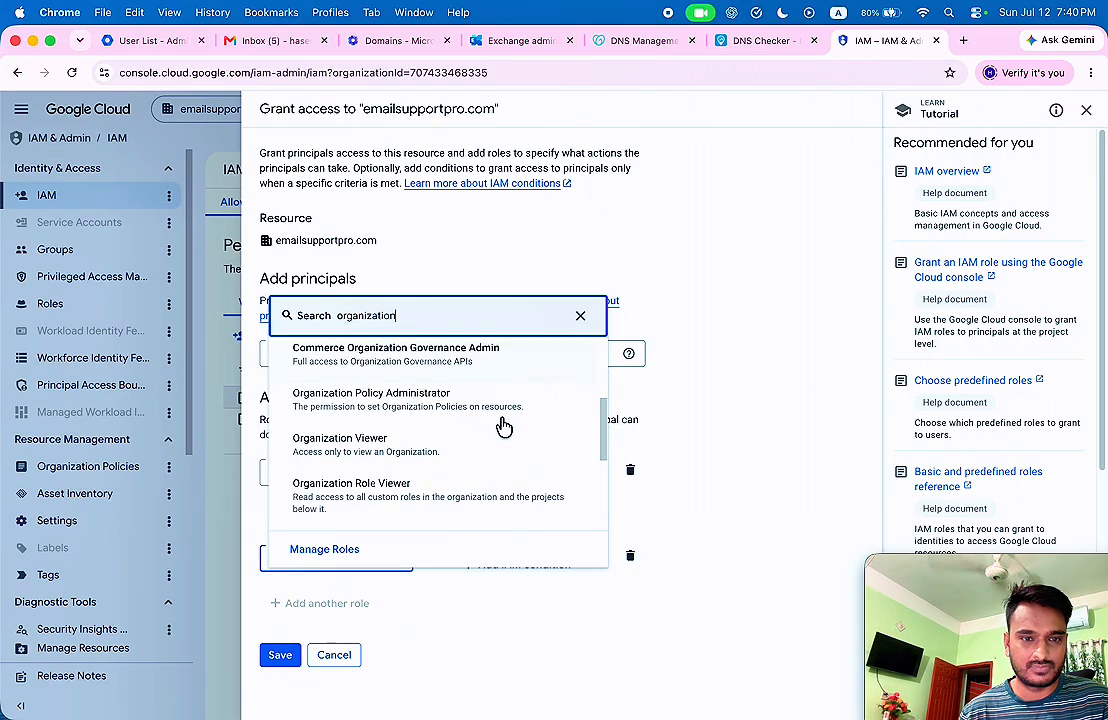
left_click(433, 418)
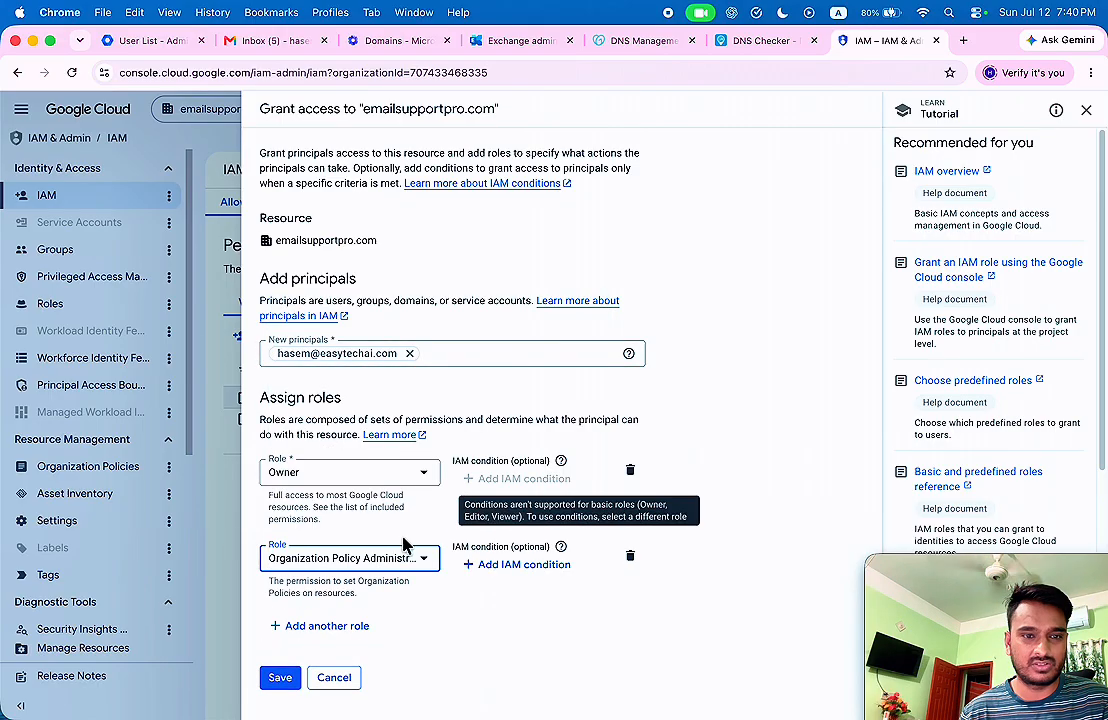
Add Billing Account Creator as the principal's third role.
left_click(290, 627)
left_click(358, 610)
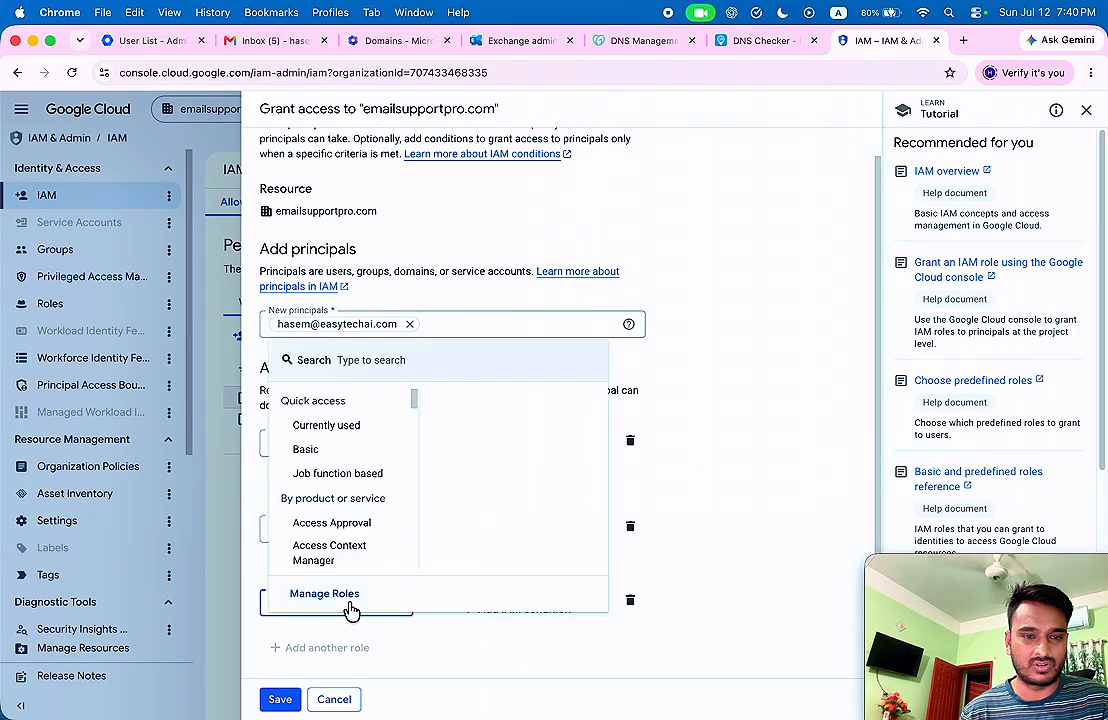
type("orga")
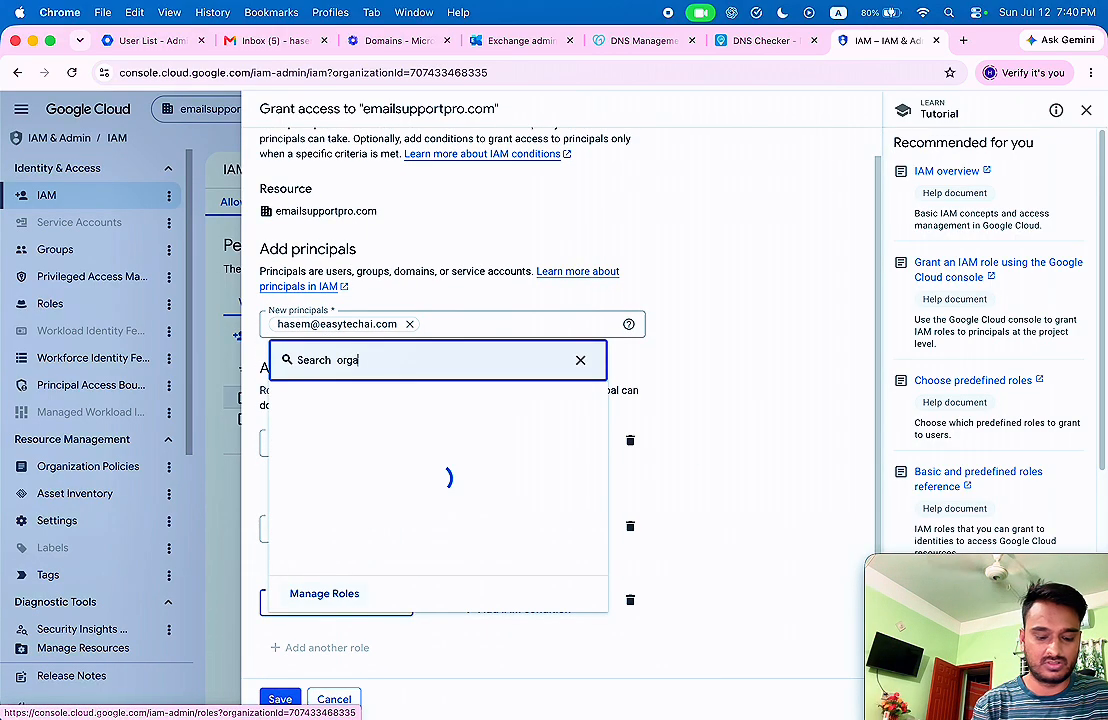
type("nization a")
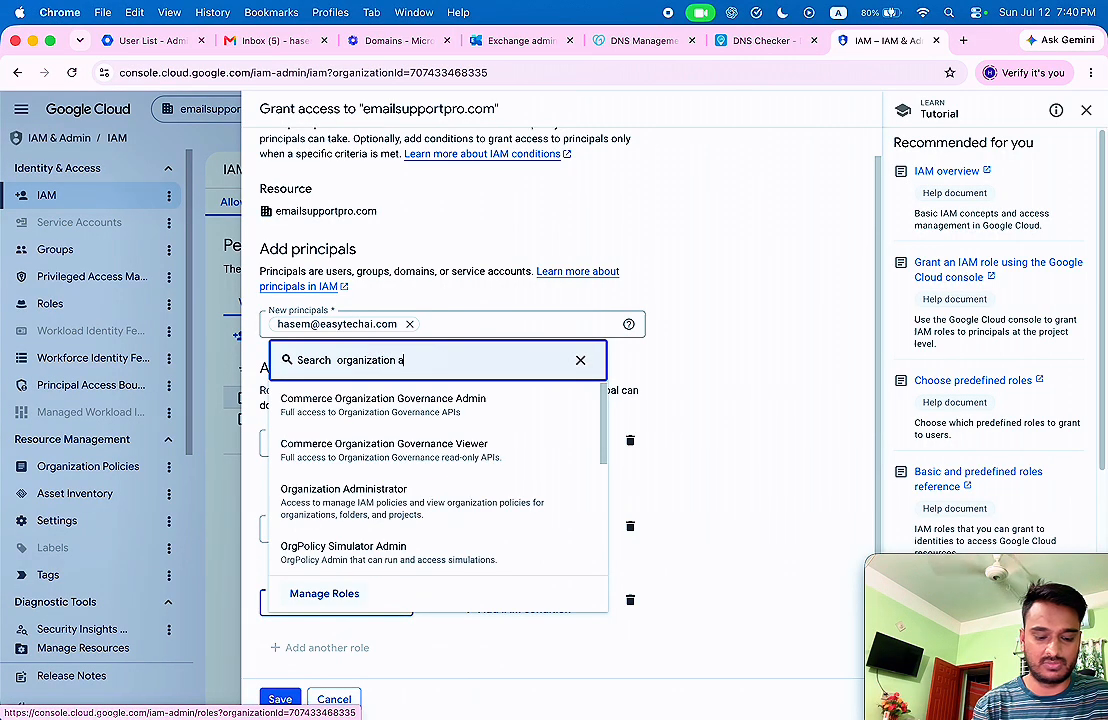
type("dmini")
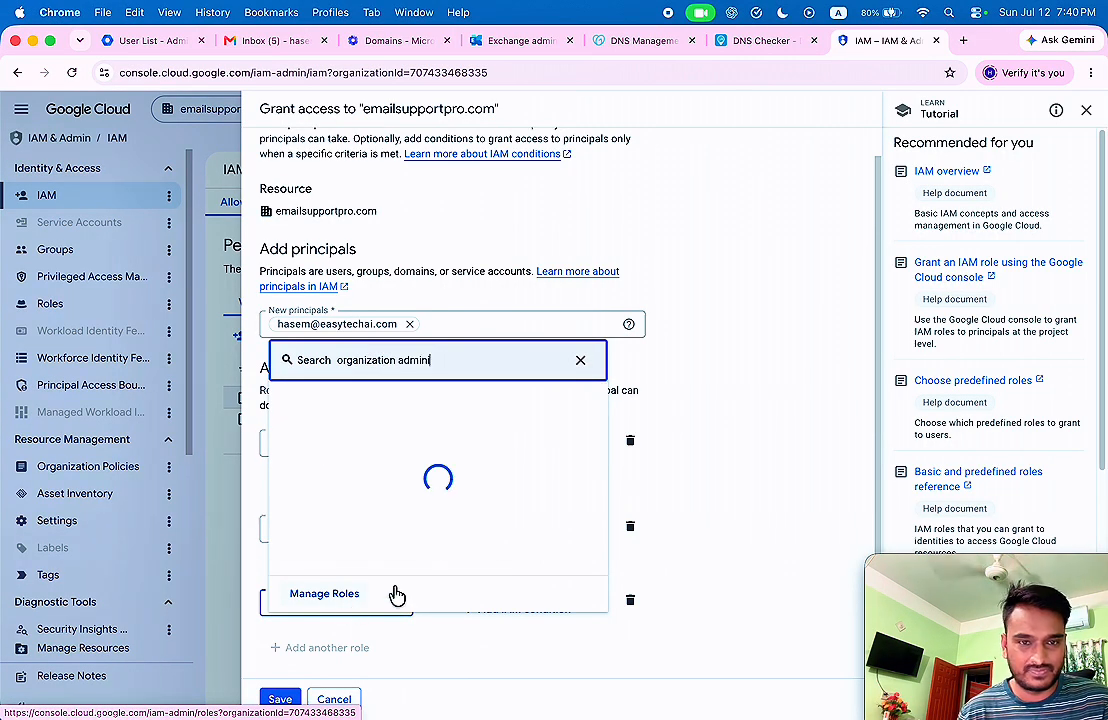
scroll(494, 478, "down", 3)
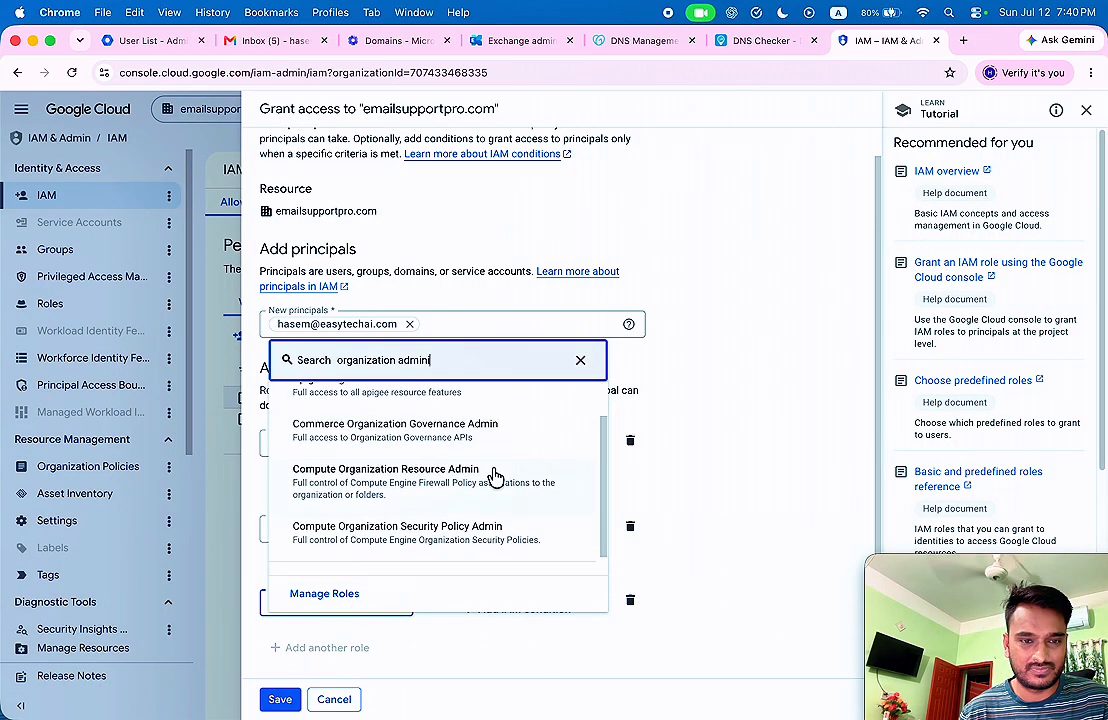
scroll(485, 477, "up", 3)
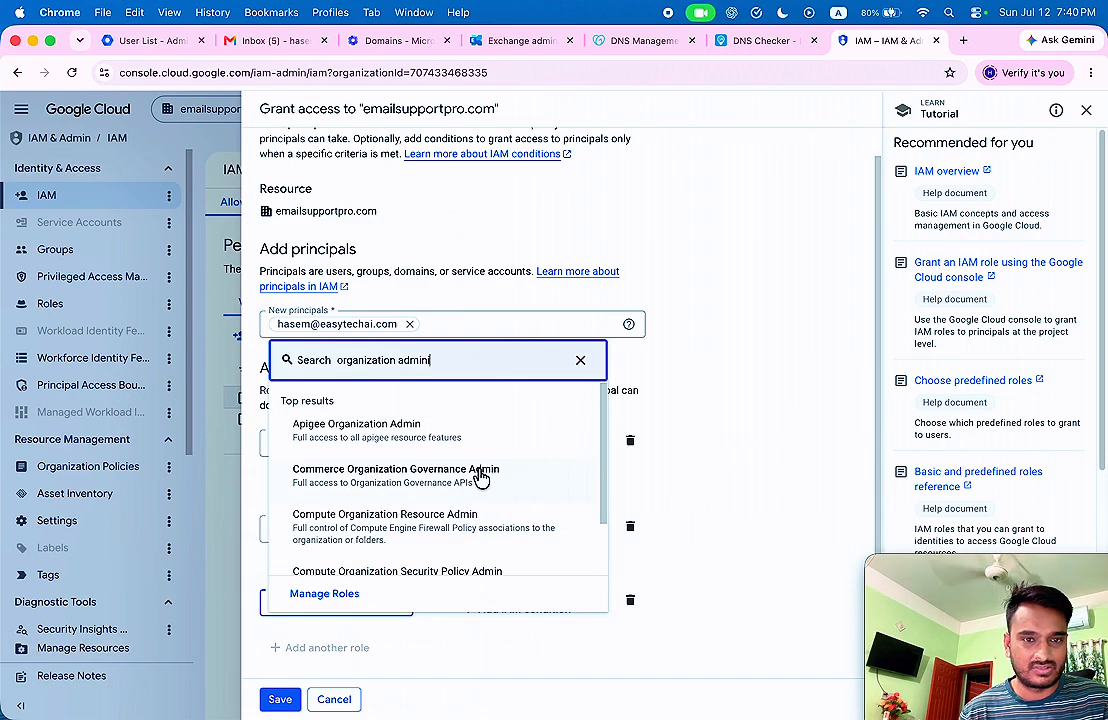
scroll(480, 478, "down", 2)
scroll(472, 485, "up", 2)
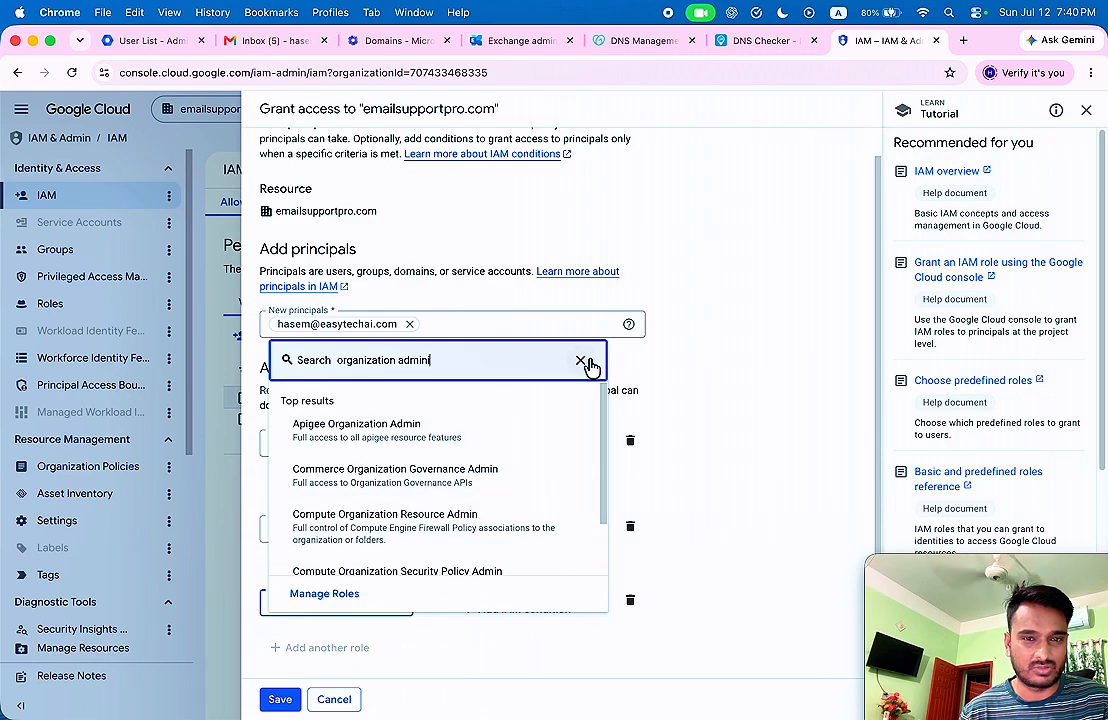
left_click(581, 362)
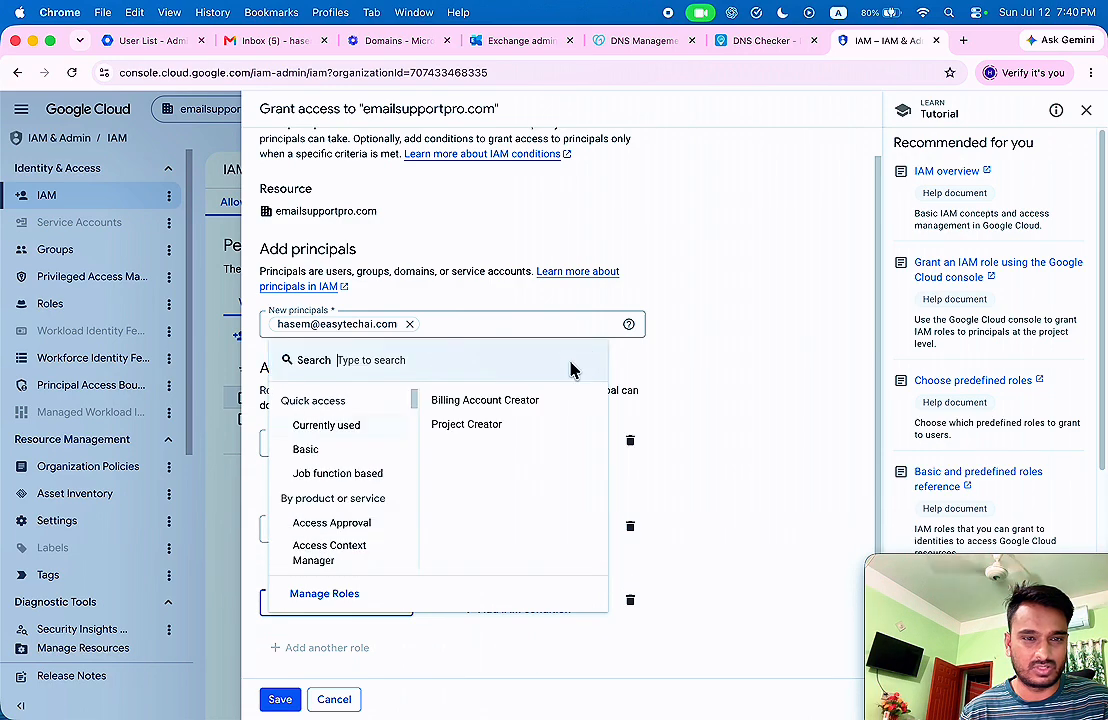
left_click(508, 410)
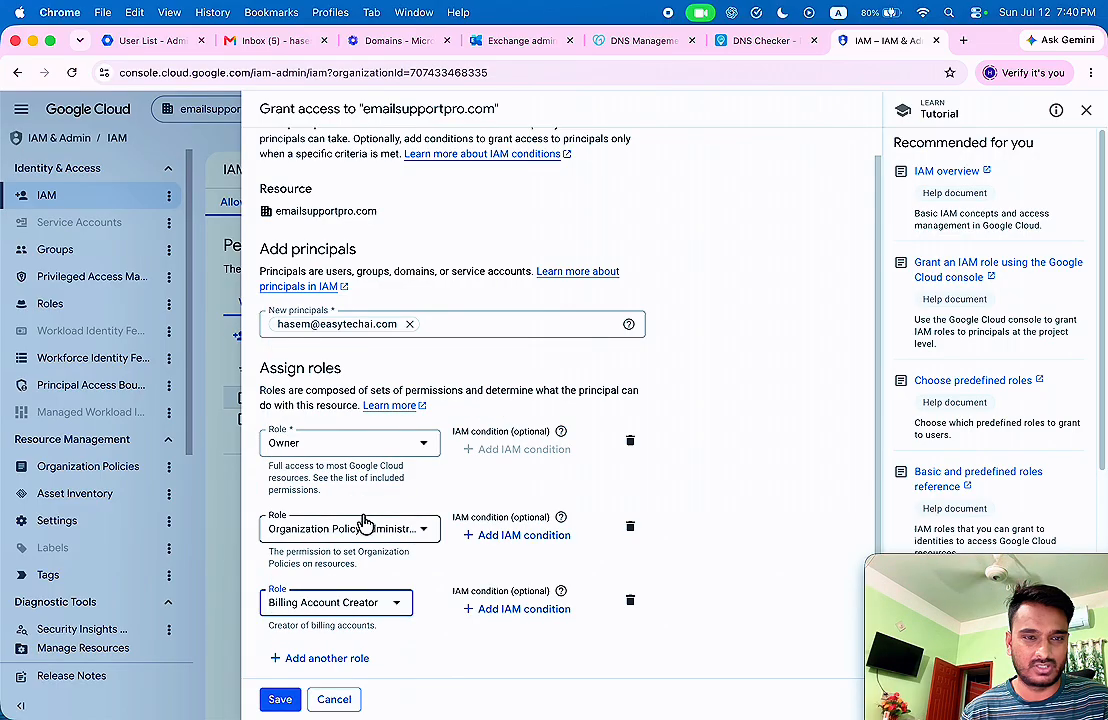
scroll(390, 570, "down", 1)
Add Project Creator and Create Service Accounts as the fourth and fifth roles.
left_click(336, 650)
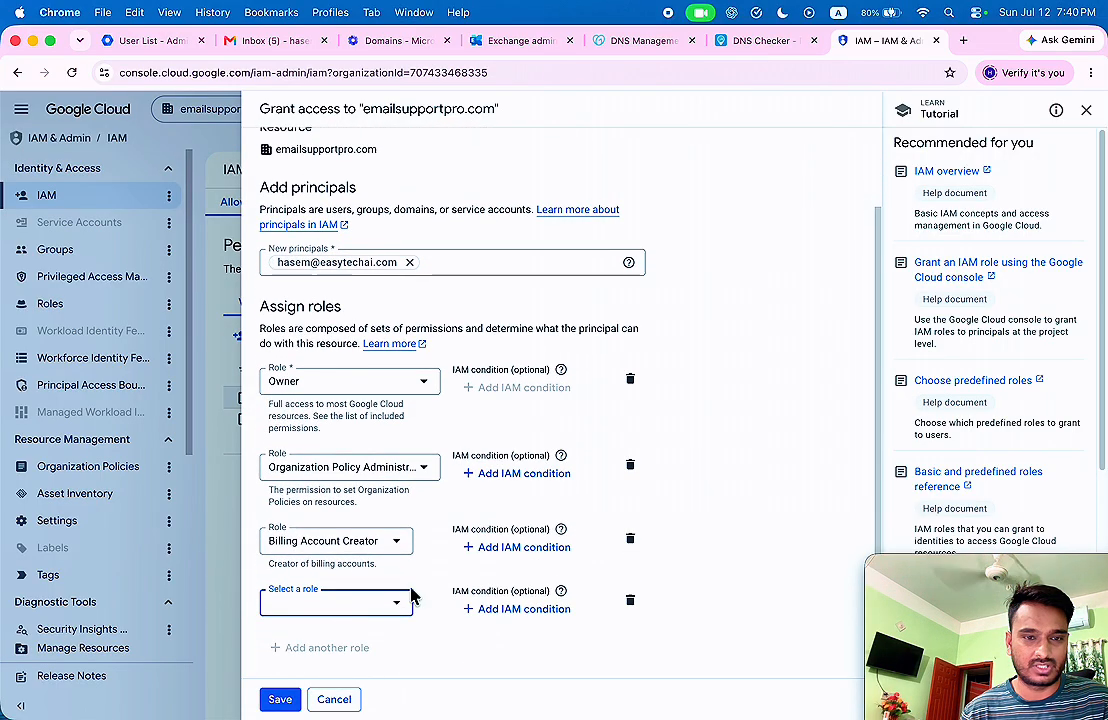
left_click(402, 598)
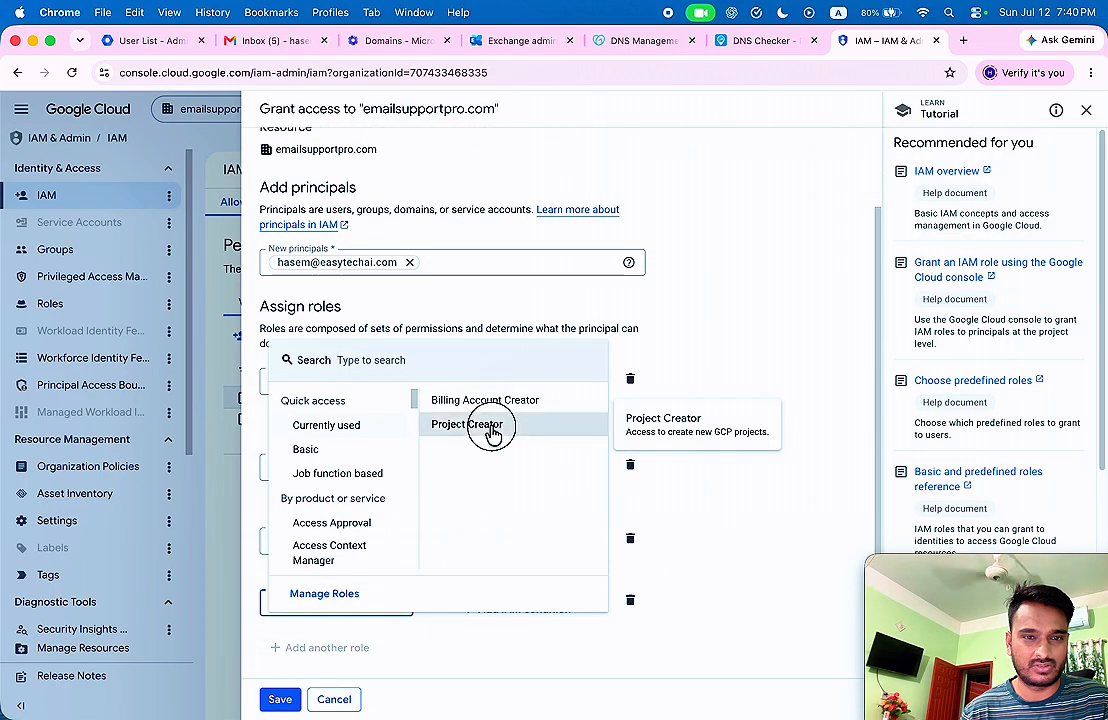
left_click(487, 427)
left_click(339, 652)
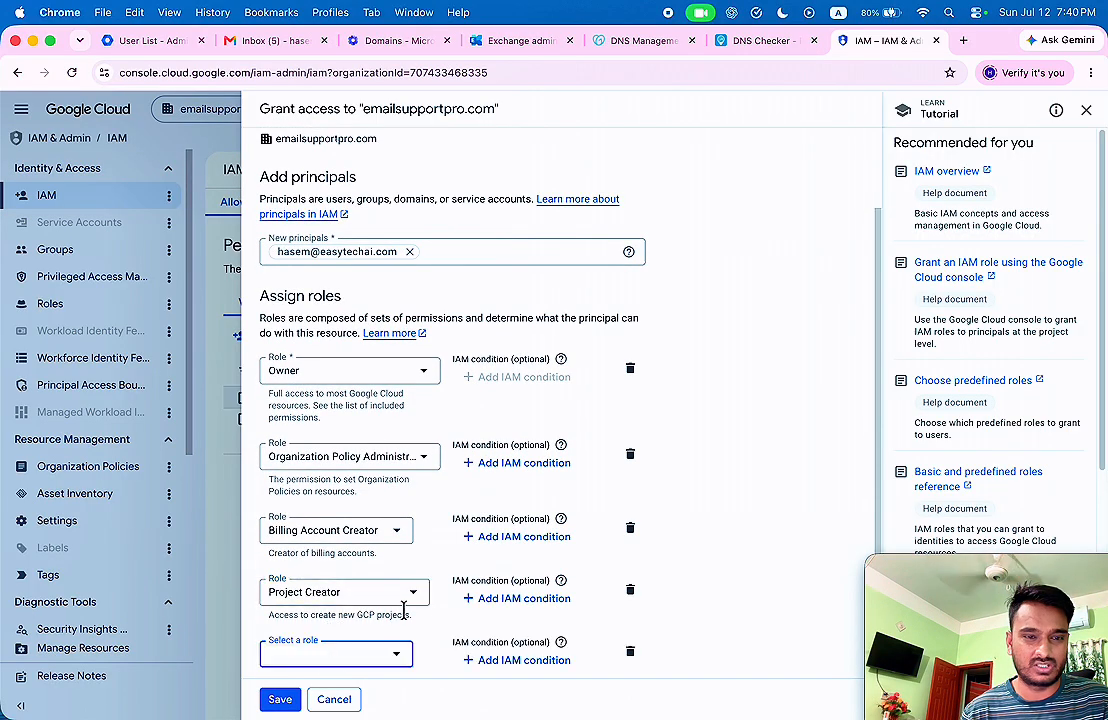
scroll(340, 617, "down", 1)
left_click(339, 608)
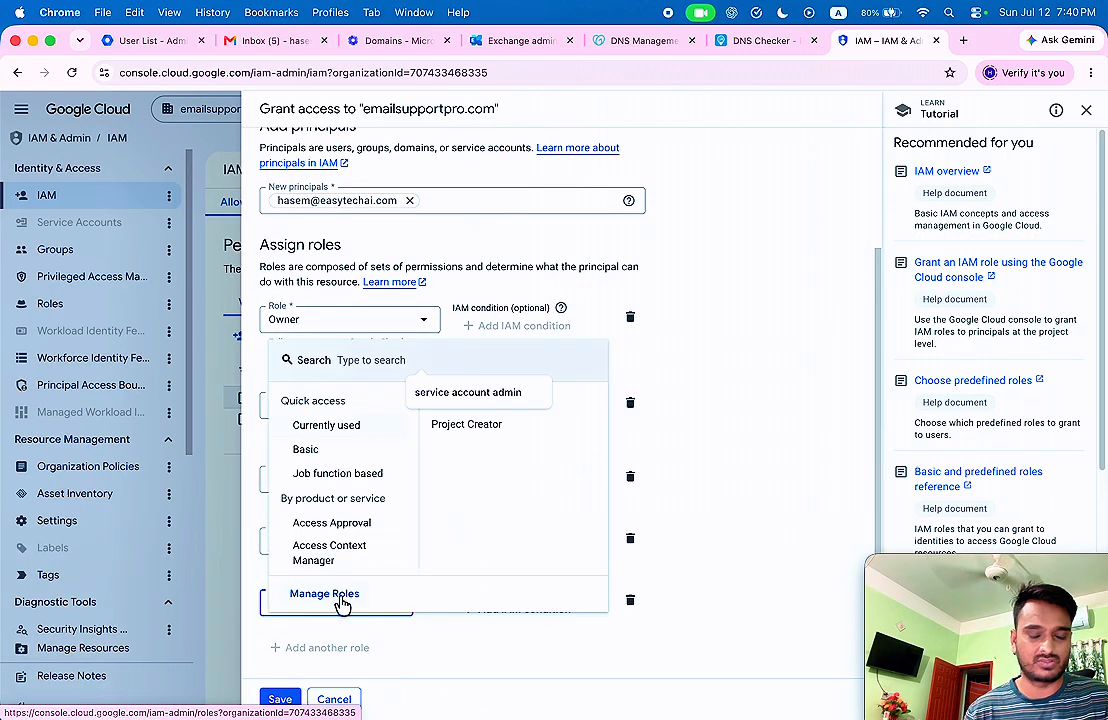
type("create ser")
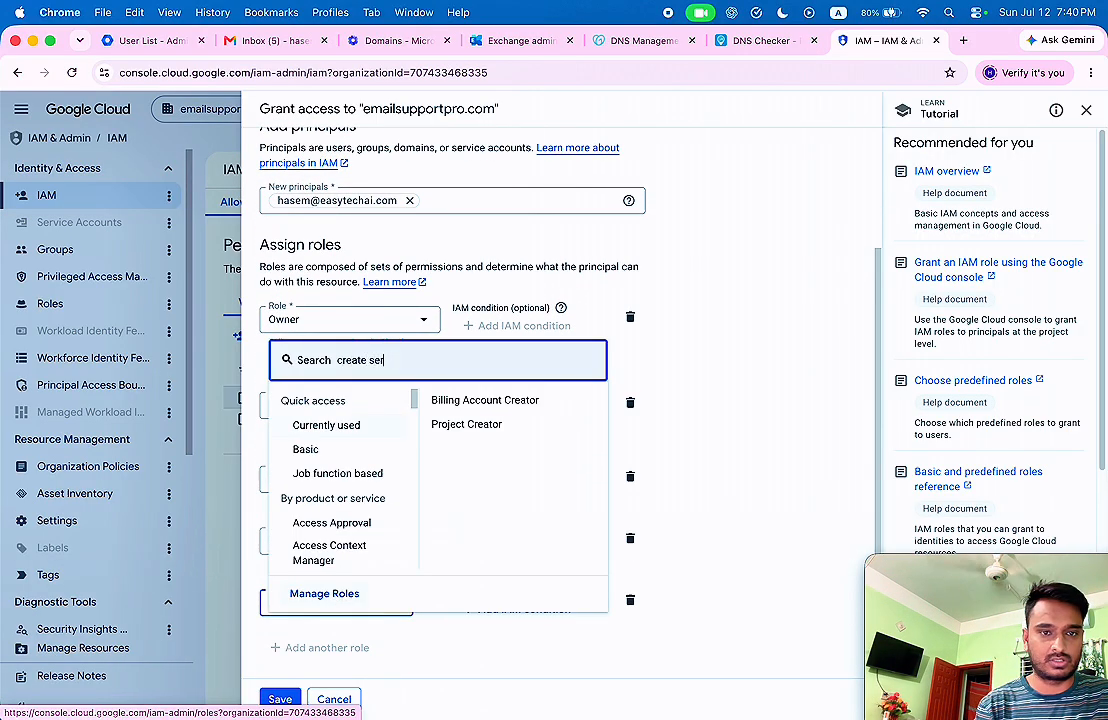
type("vice acco")
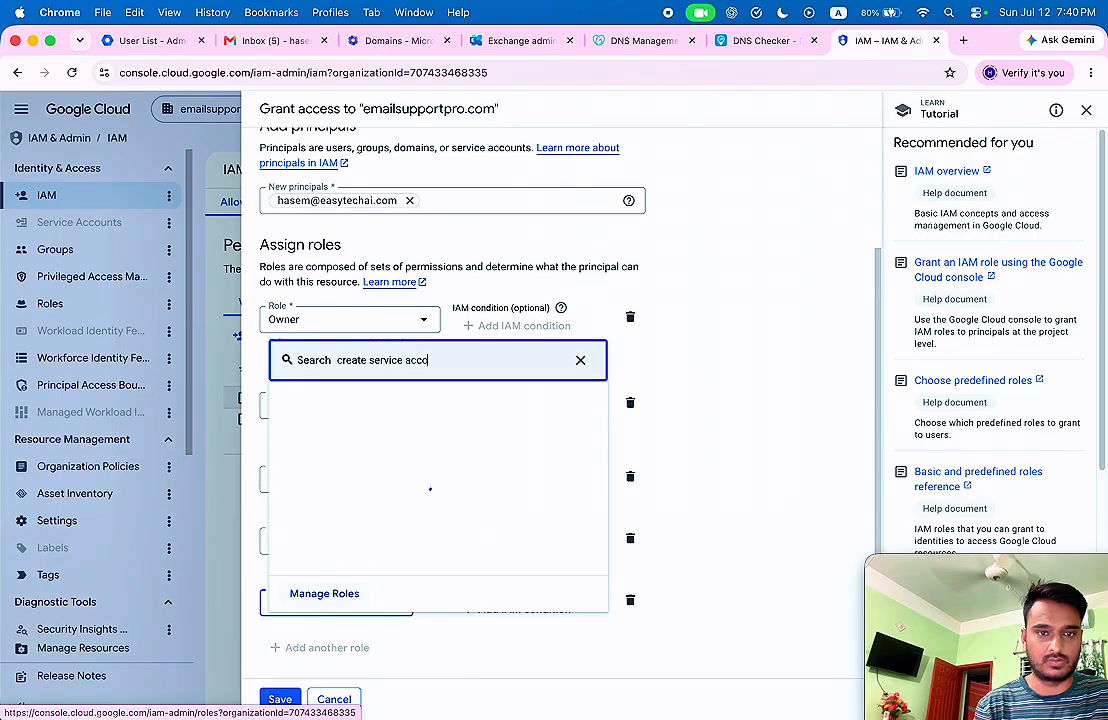
type("unt")
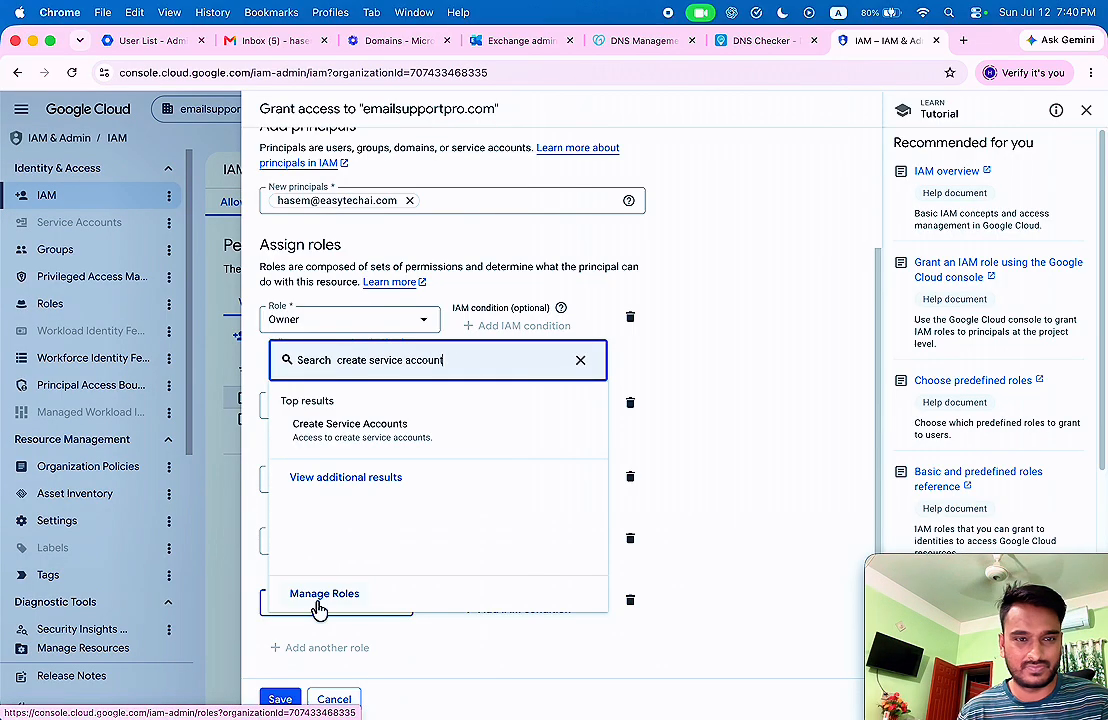
left_click(368, 448)
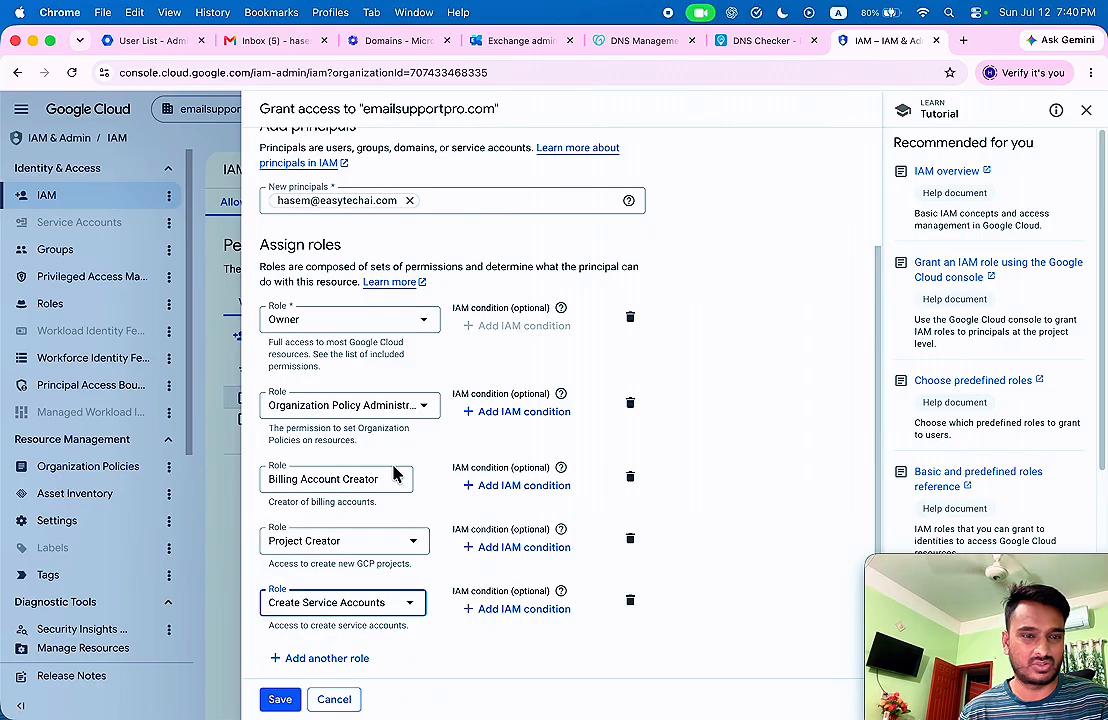
scroll(432, 520, "down", 1)
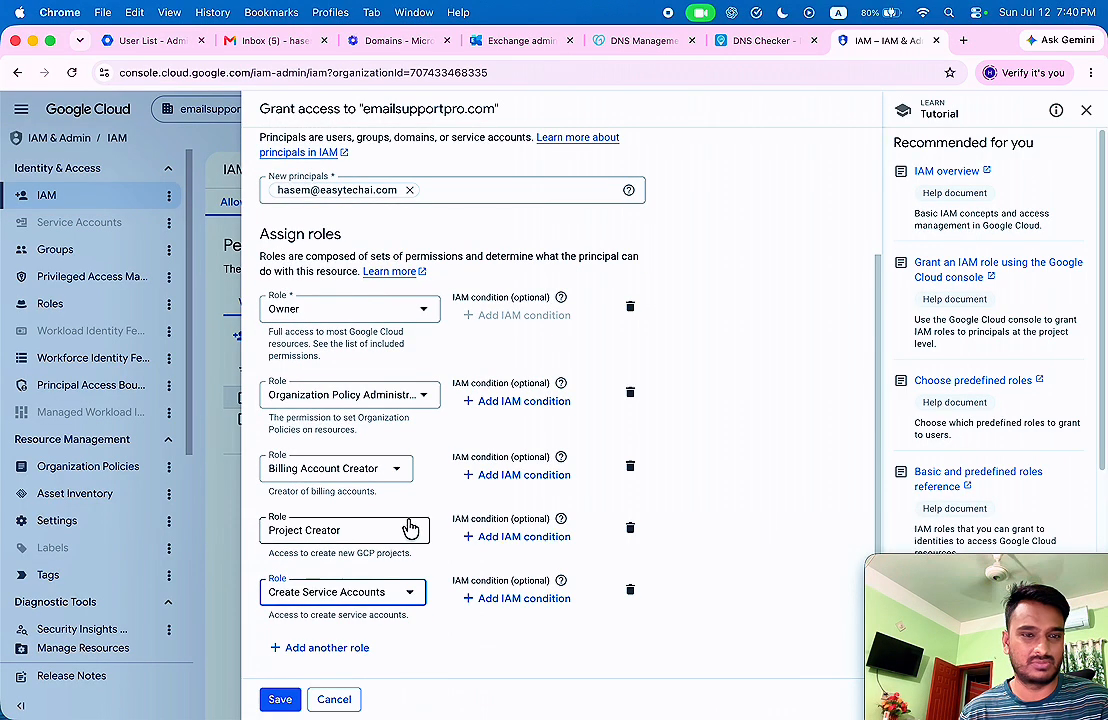
Save the role grants and filter organization policies for 'disable service account key creation'.
left_click(280, 699)
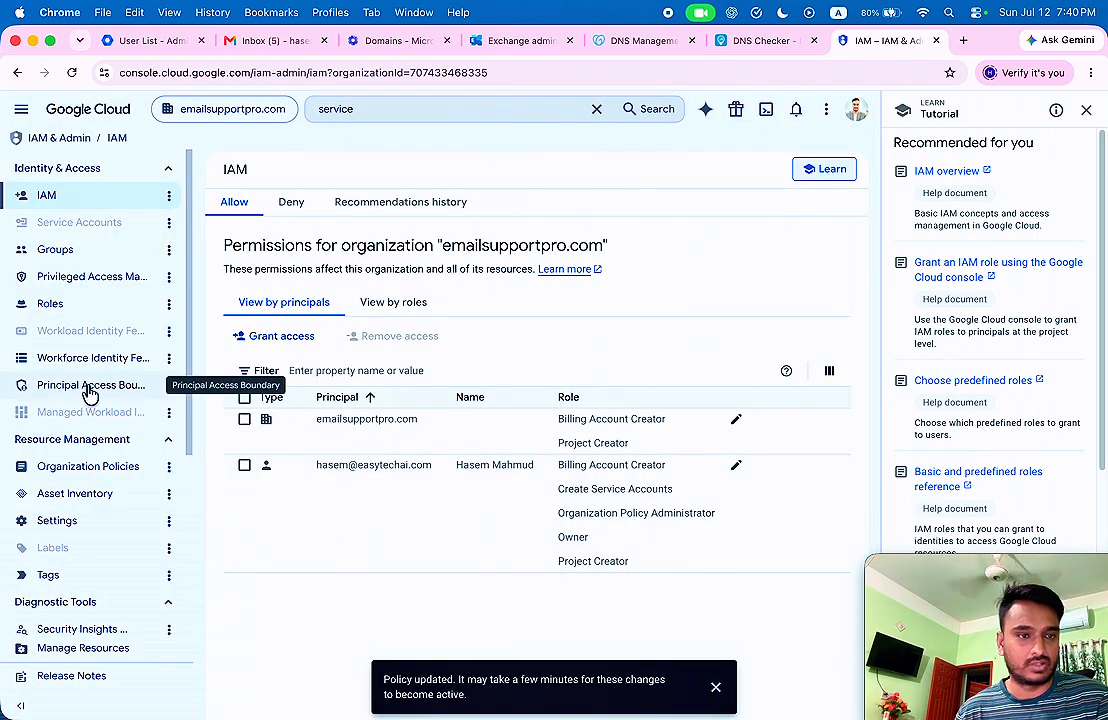
left_click(80, 470)
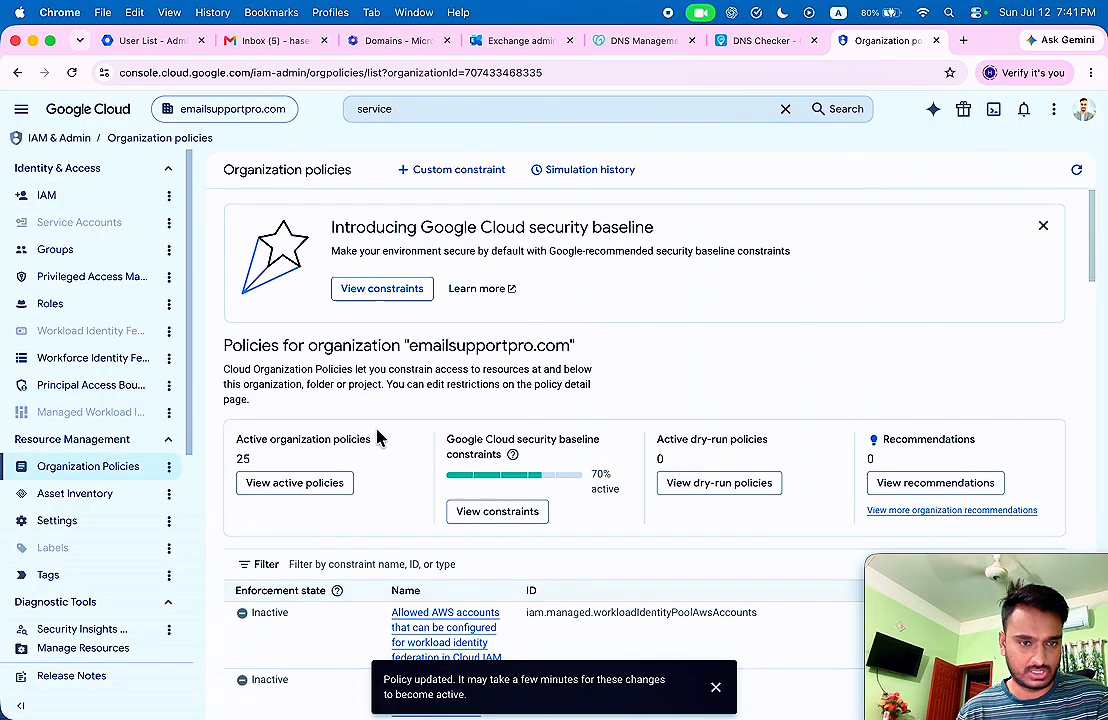
scroll(378, 435, "down", 5)
left_click(348, 291)
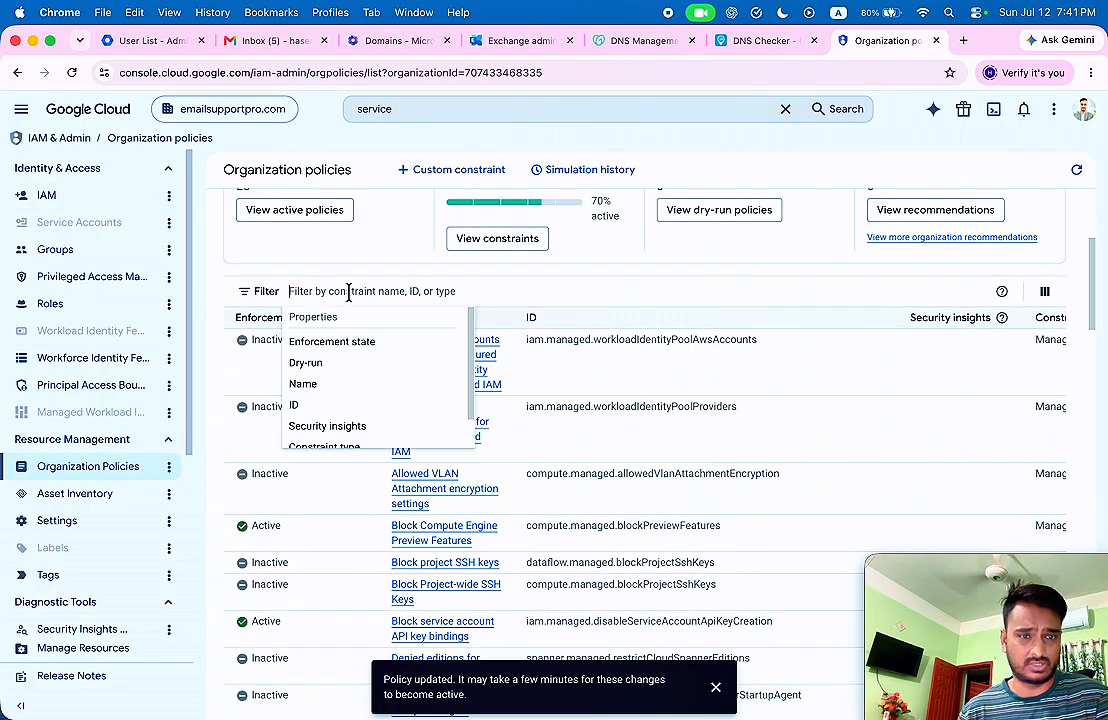
type("disab")
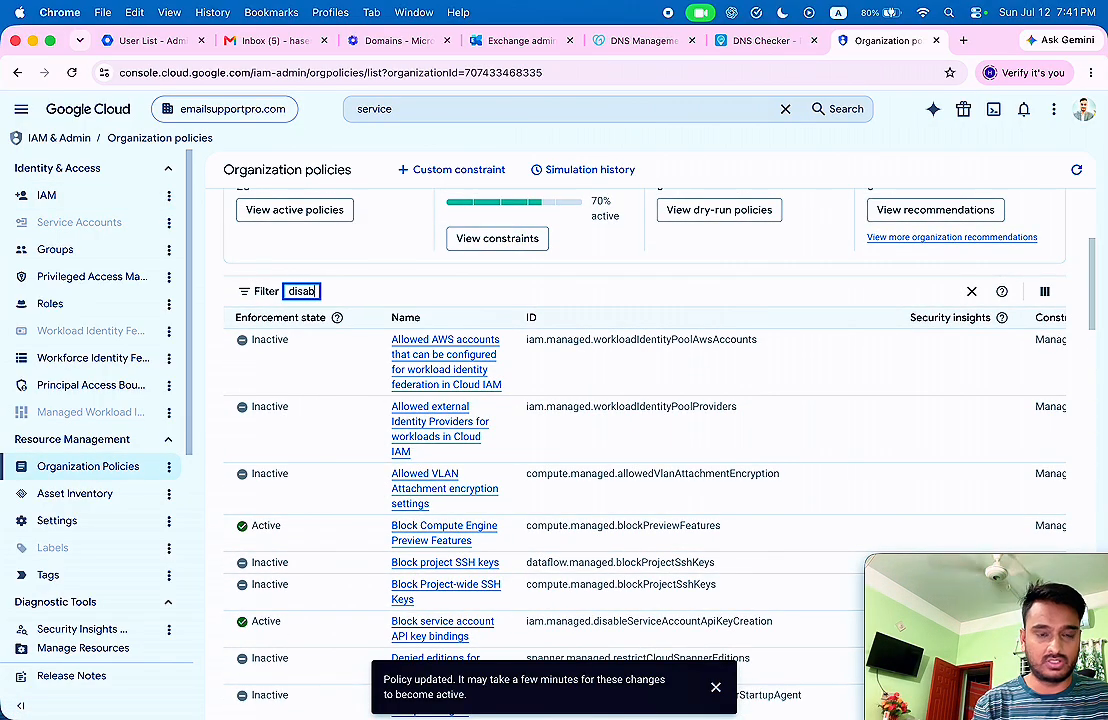
type("le")
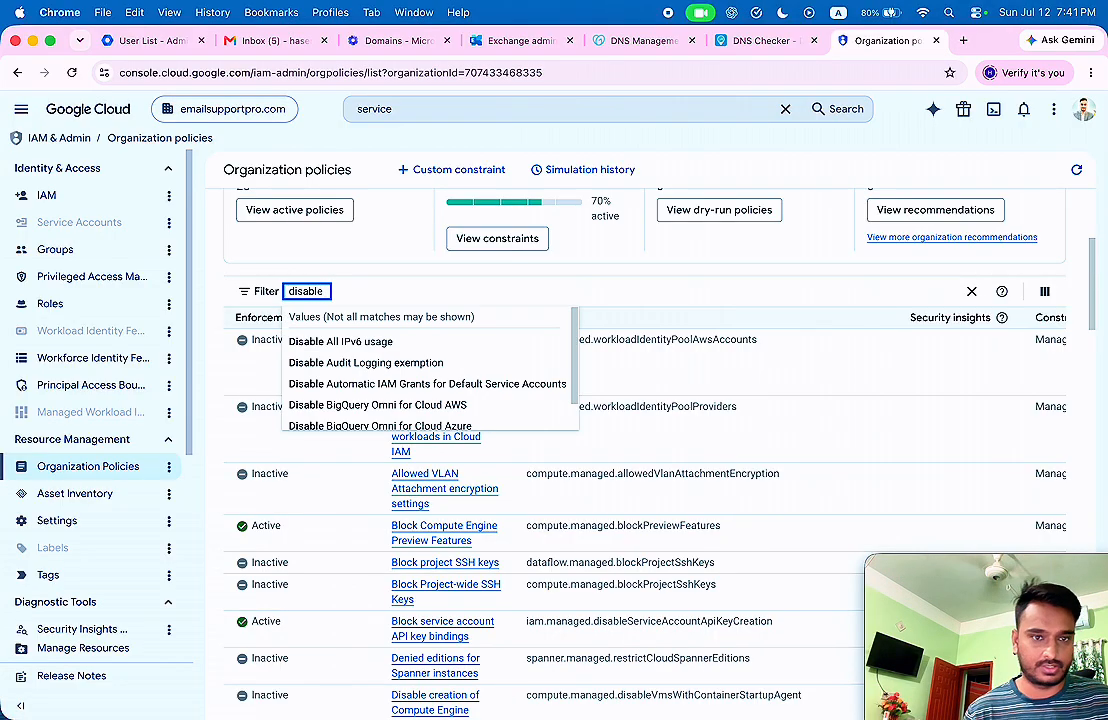
type(" service account")
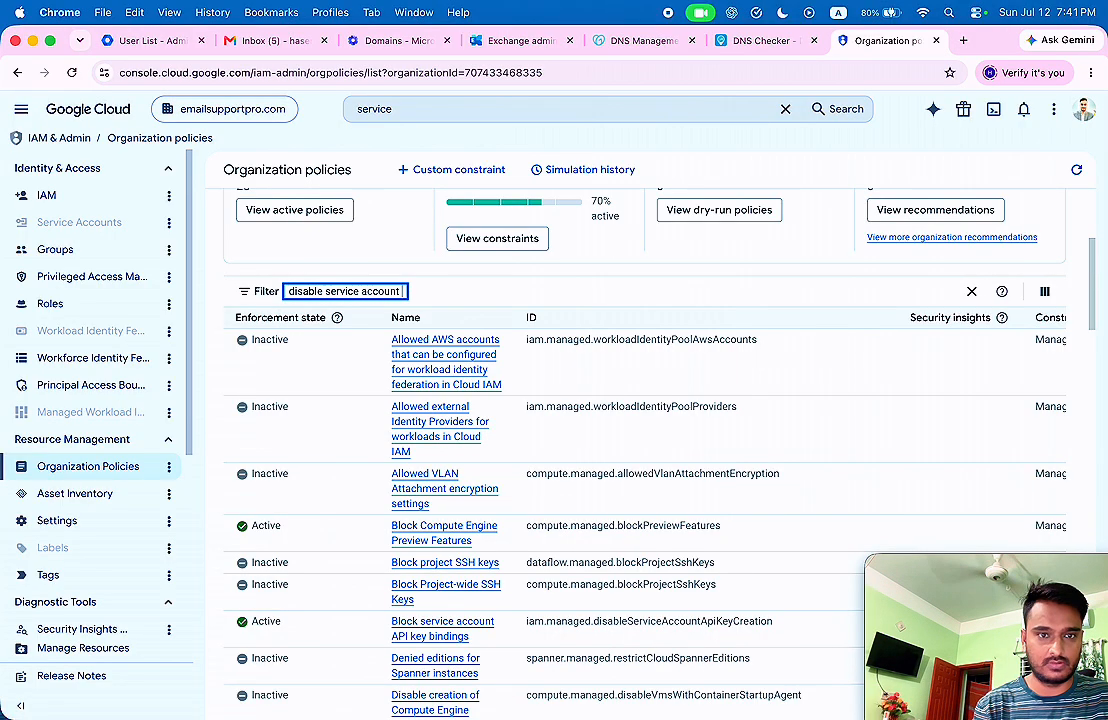
type(" key creat")
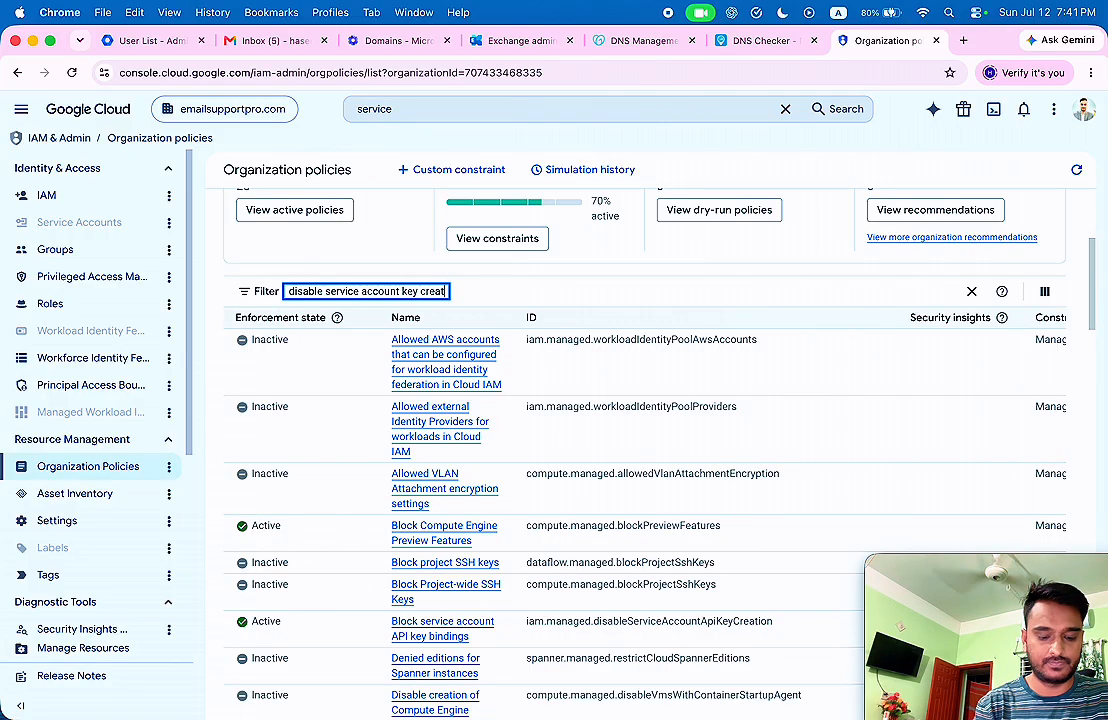
type("ion")
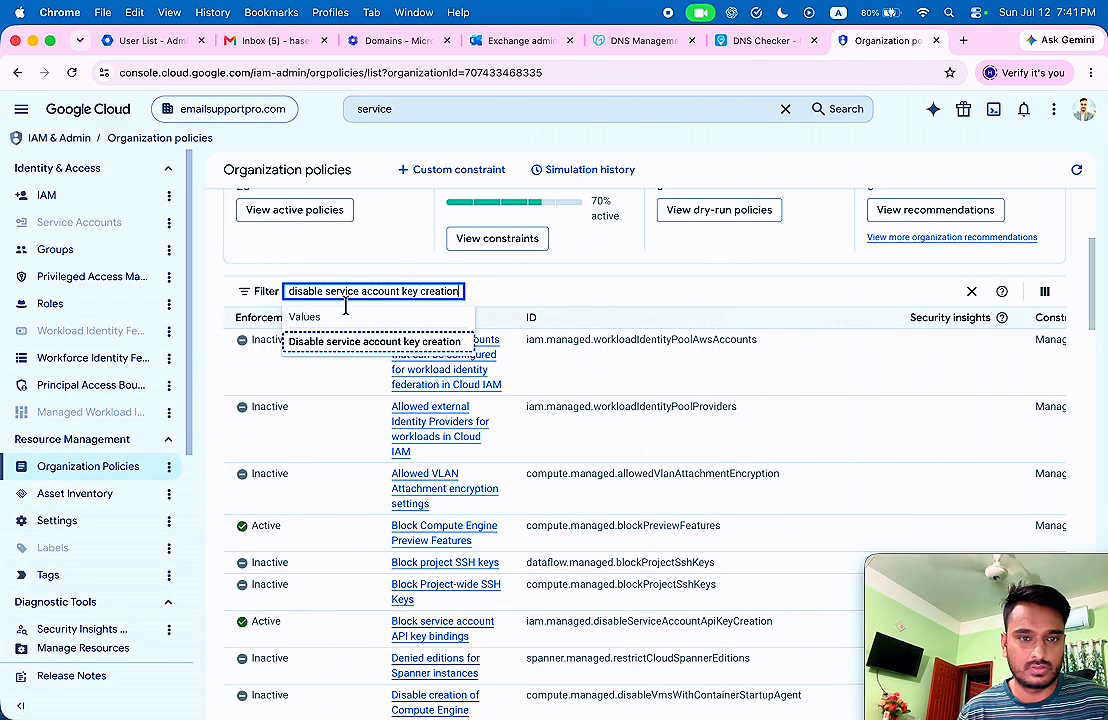
left_click(362, 343)
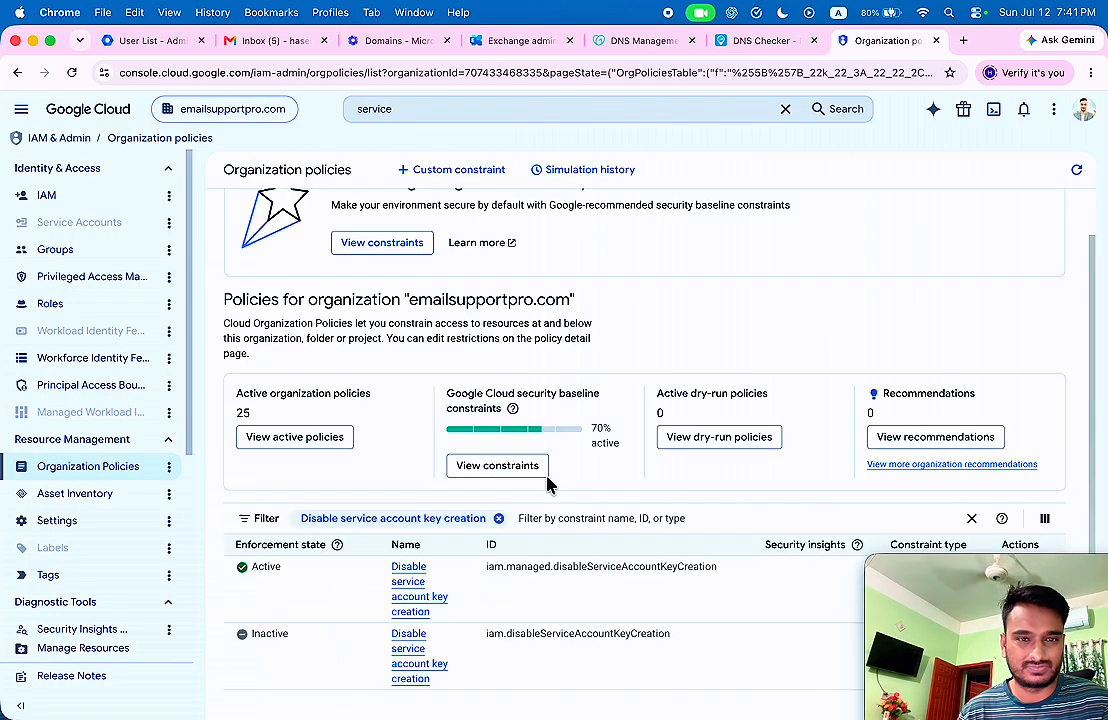
Edit the Disable service account key creation policy and set its Enforced rule to Off.
left_click(405, 580)
left_click_drag(970, 566, 901, 567)
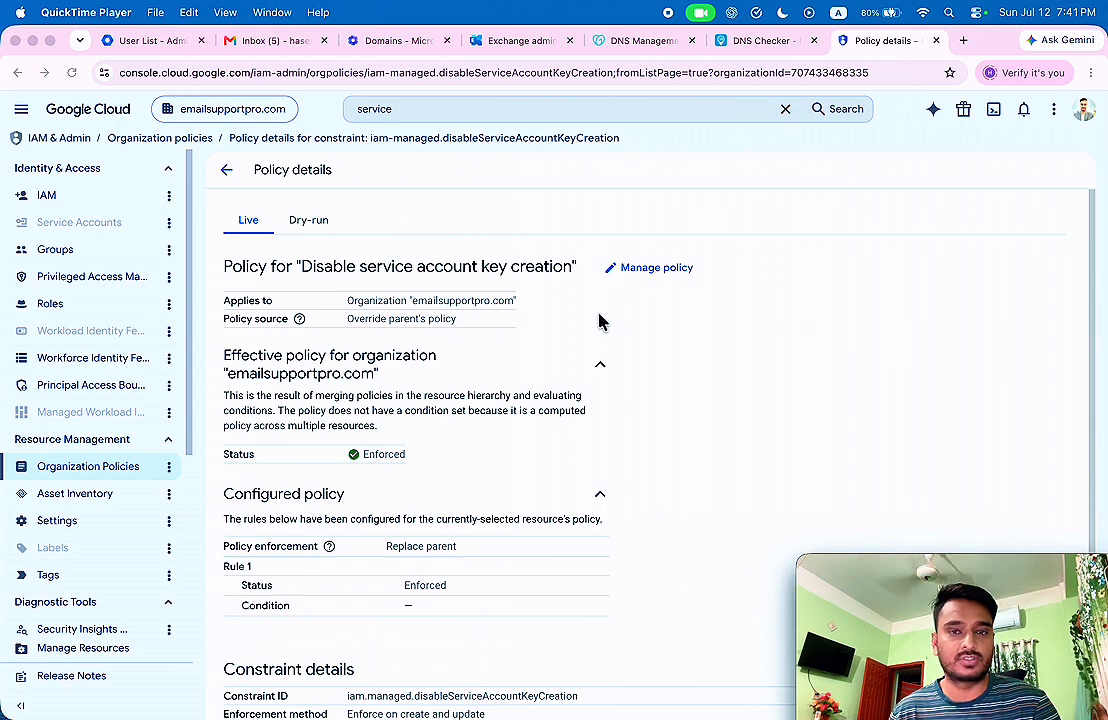
left_click(665, 272)
left_click(665, 278)
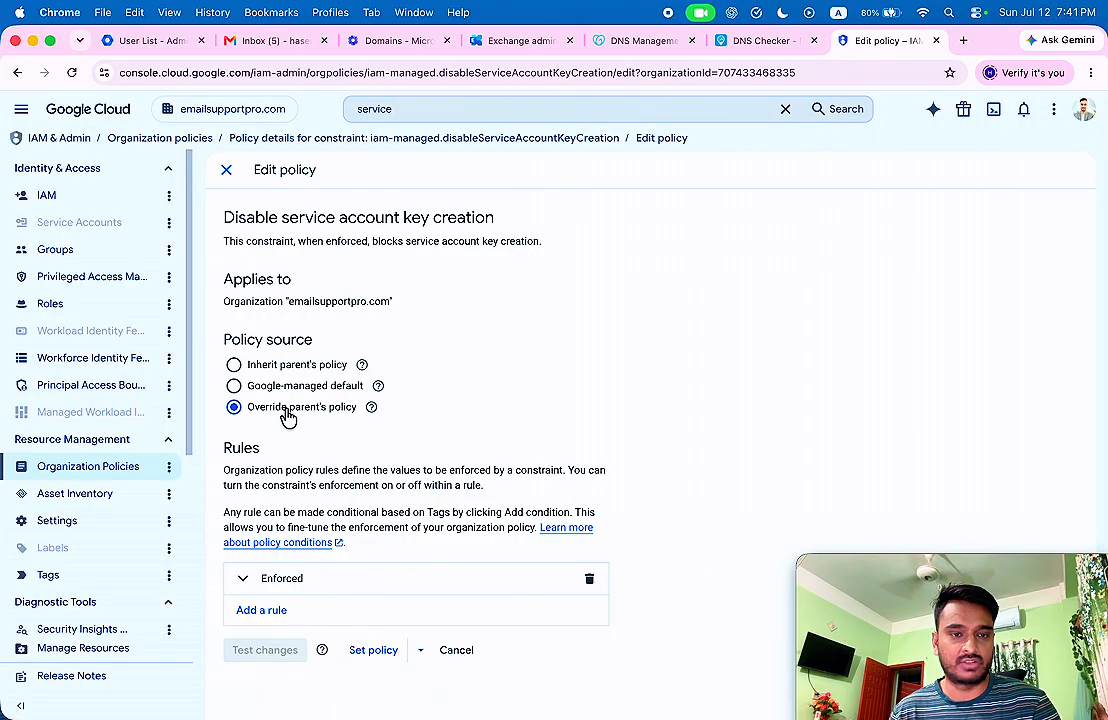
left_click(255, 584)
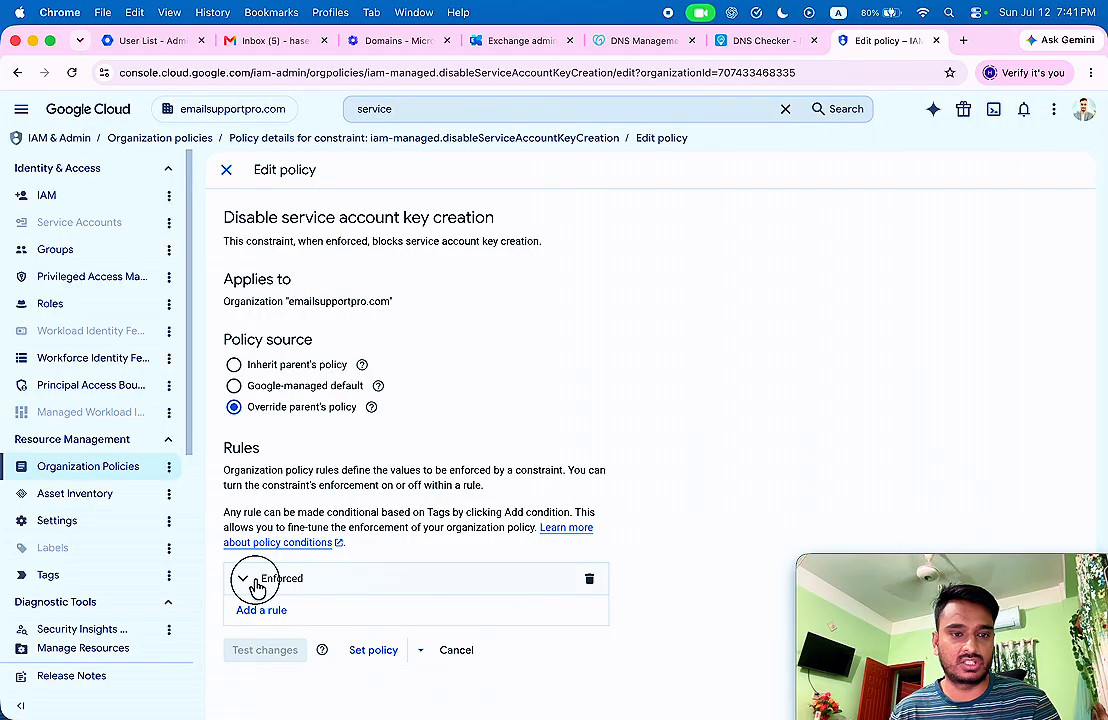
scroll(365, 502, "down", 2)
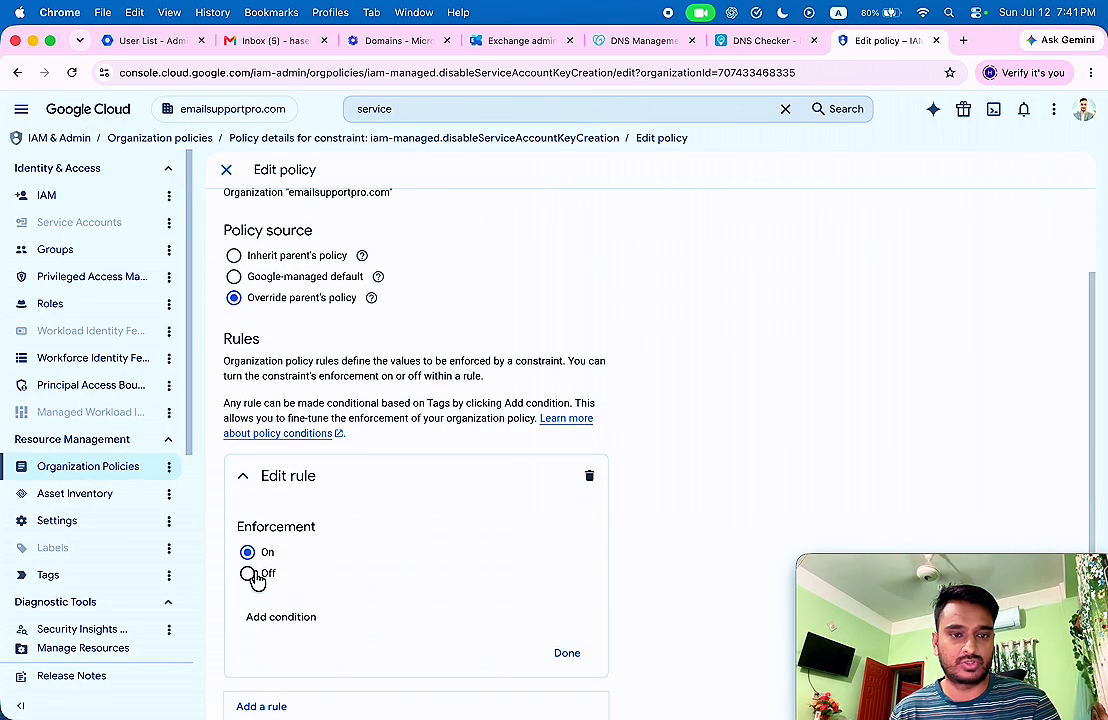
left_click(249, 575)
scroll(378, 455, "down", 1)
left_click(567, 598)
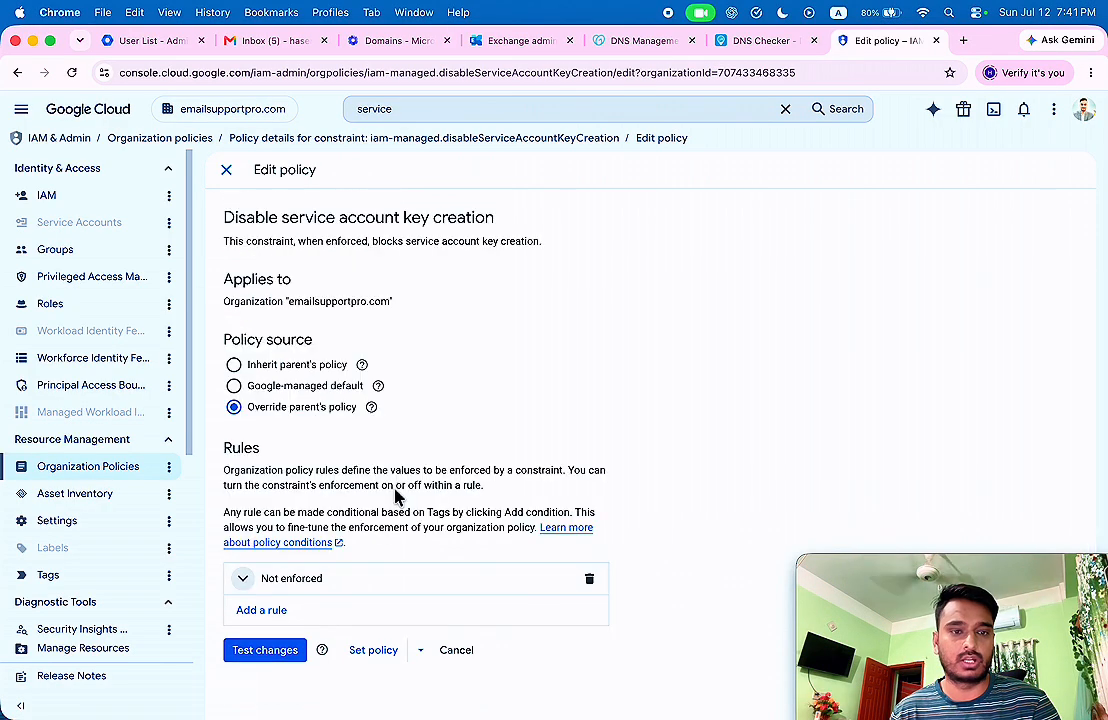
Set the policy without testing and reload to confirm it shows Not enforced.
left_click(377, 658)
left_click(713, 484)
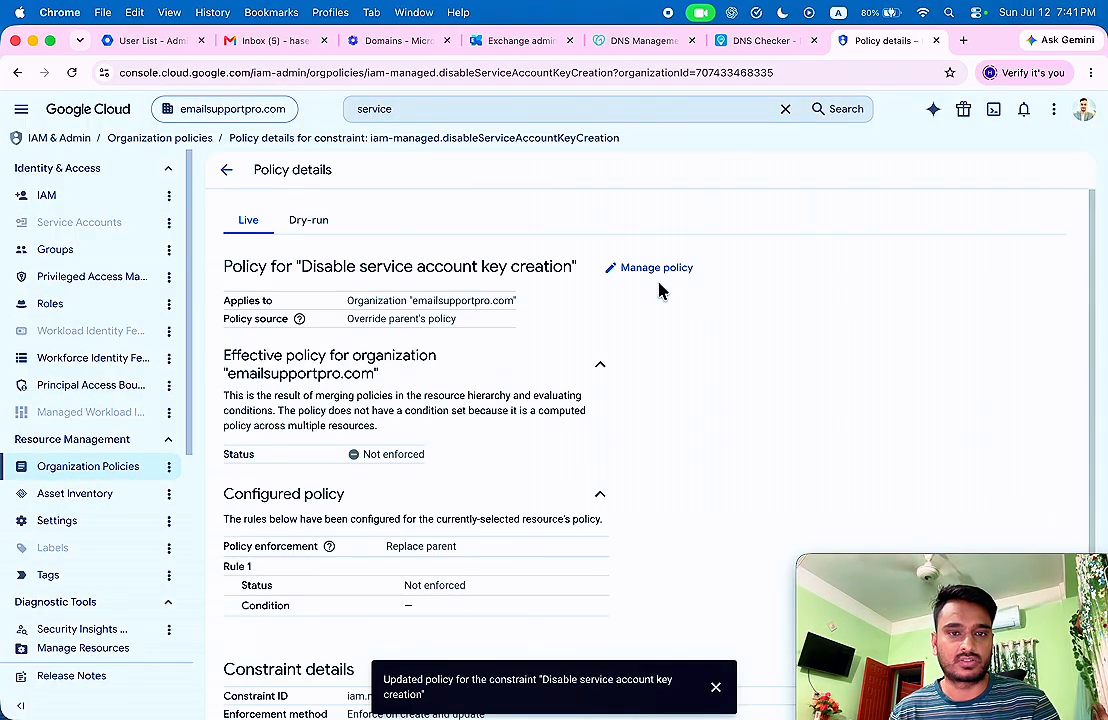
scroll(487, 445, "down", 1)
left_click_drag(223, 404, 466, 405)
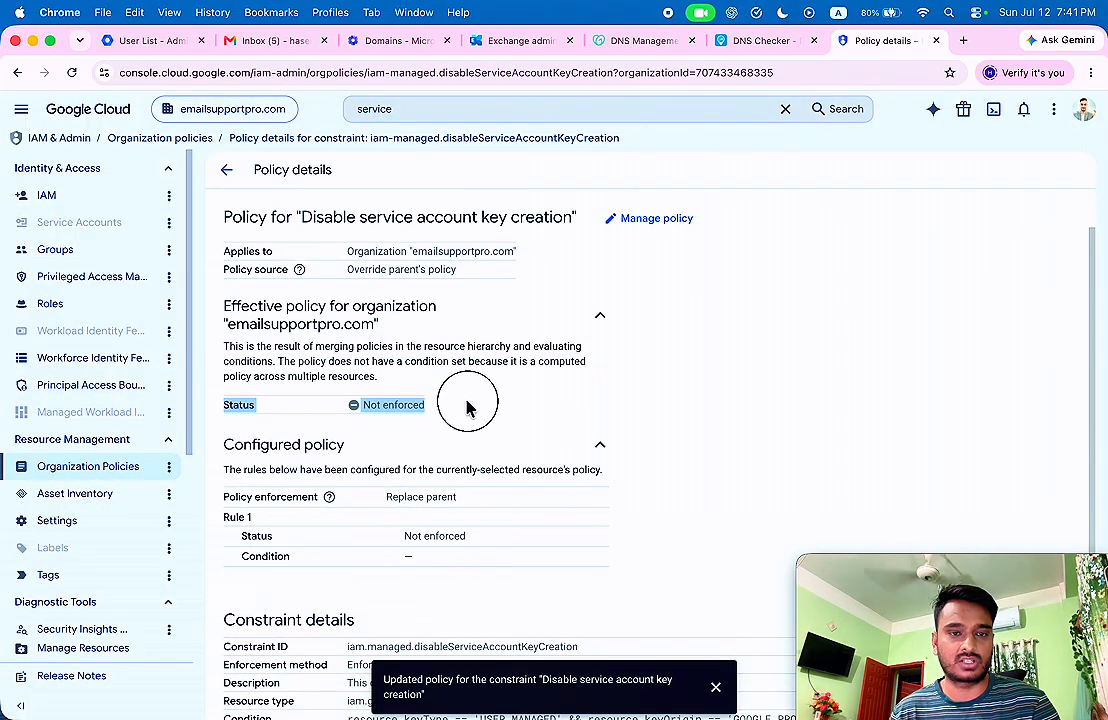
left_click(466, 405)
left_click(71, 72)
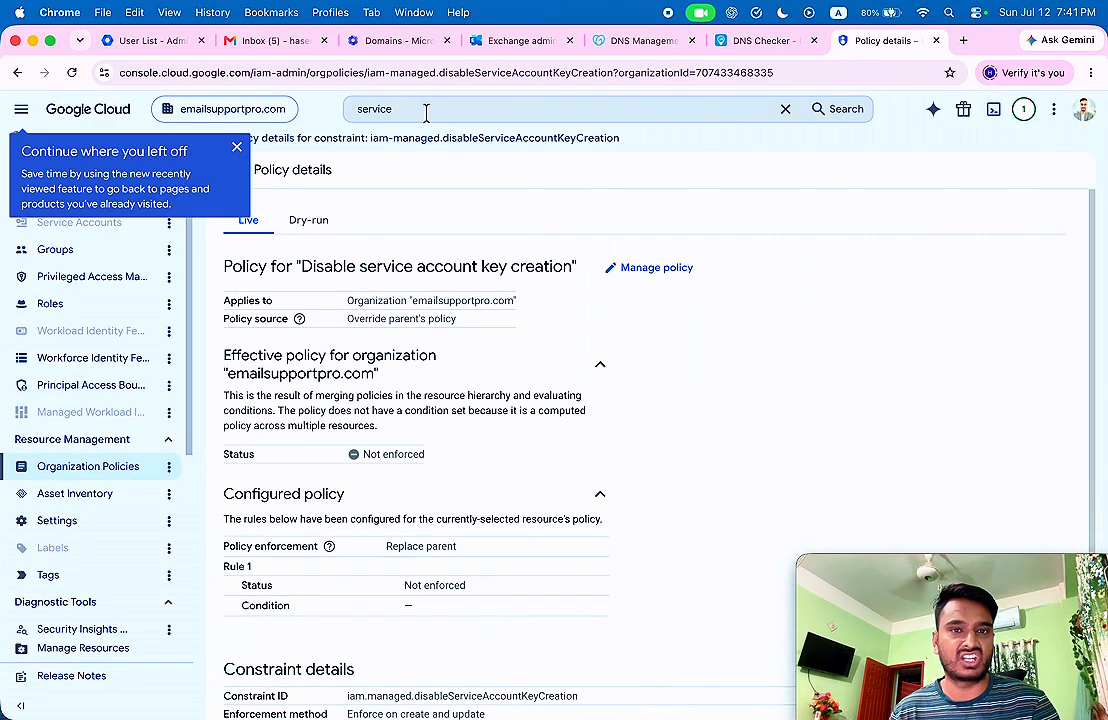
Go to Service Accounts in My Project 59522 and open the Gmail service account's Keys page.
left_click(425, 109)
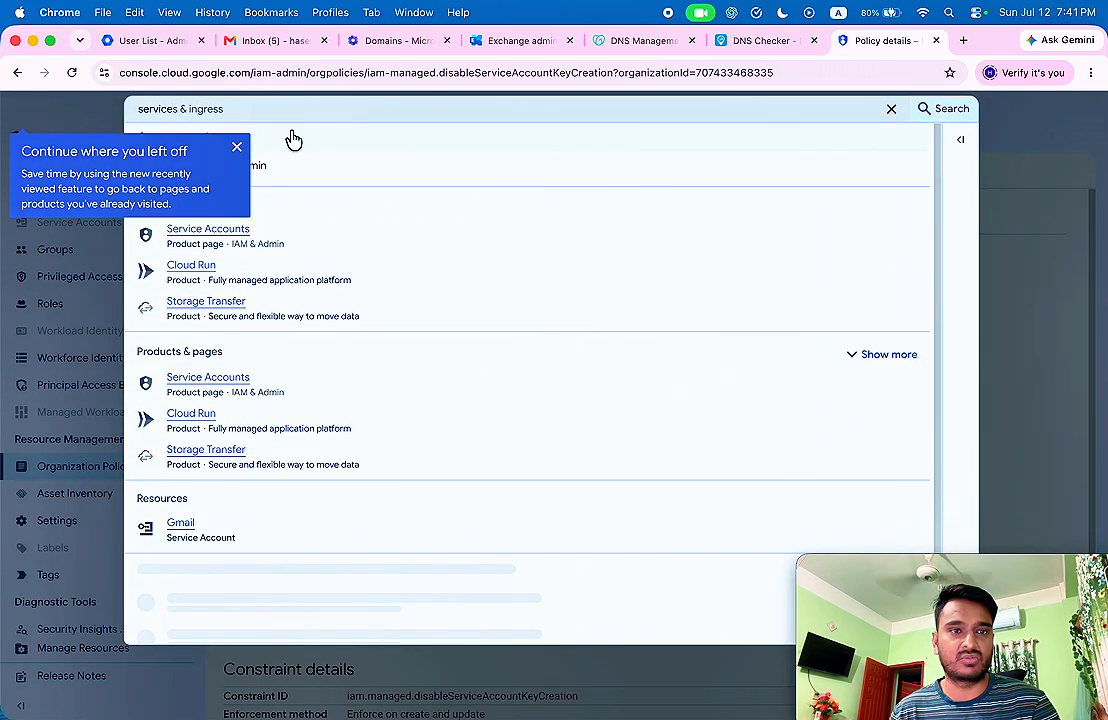
left_click(236, 147)
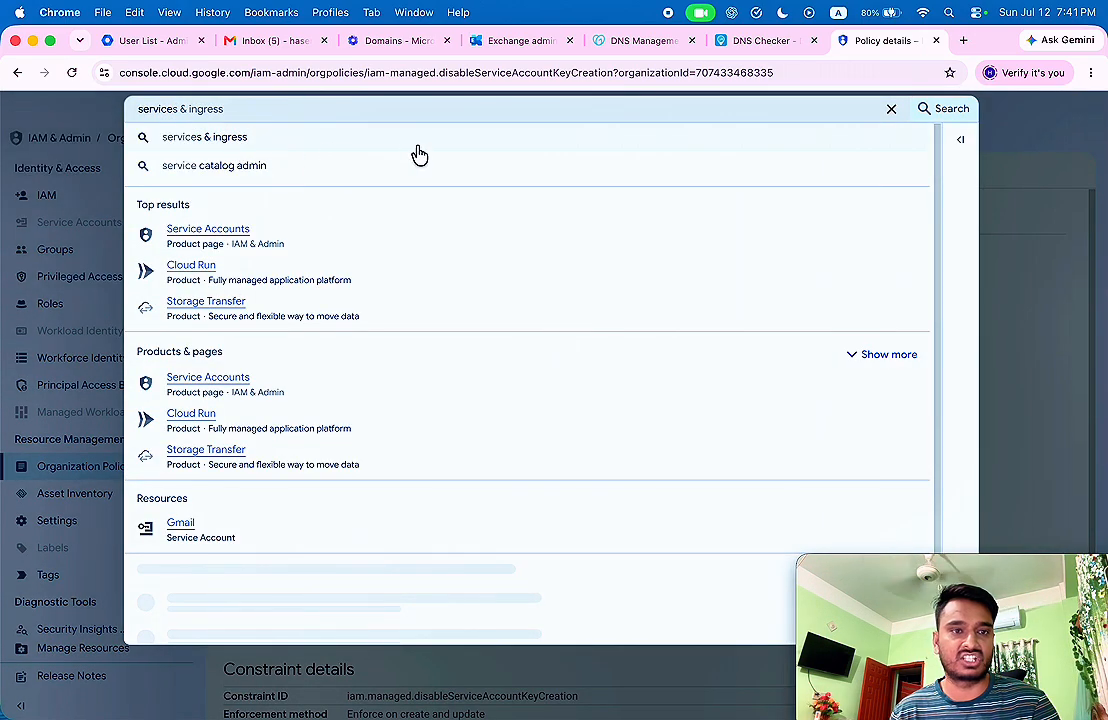
left_click(226, 240)
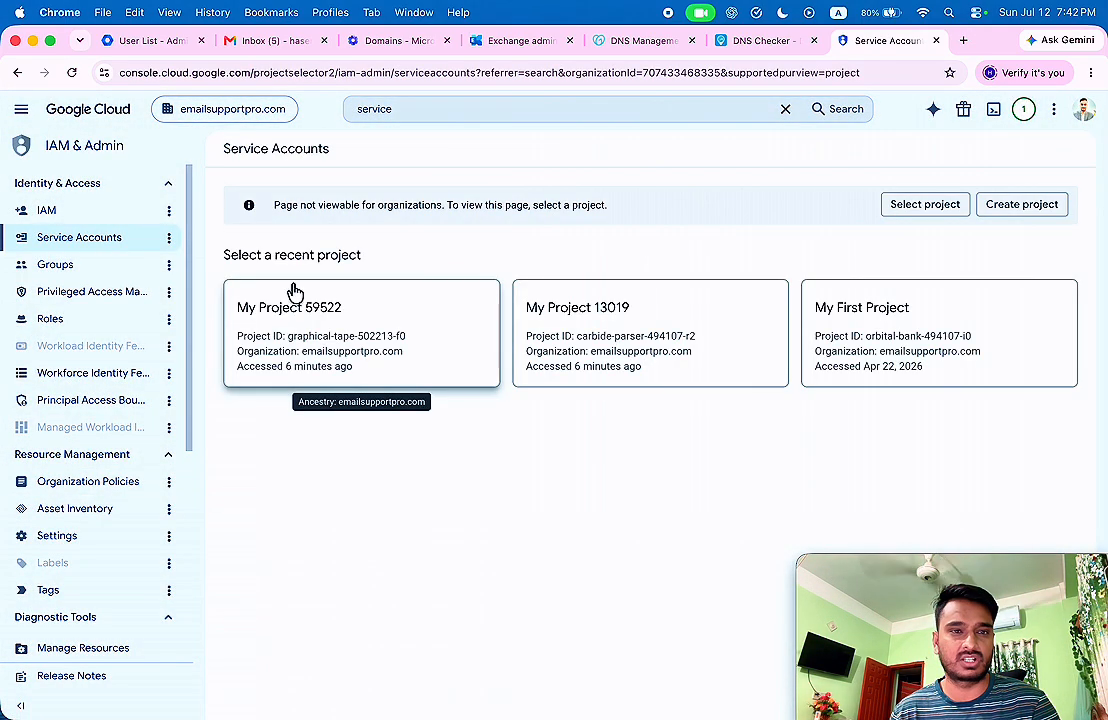
left_click(352, 337)
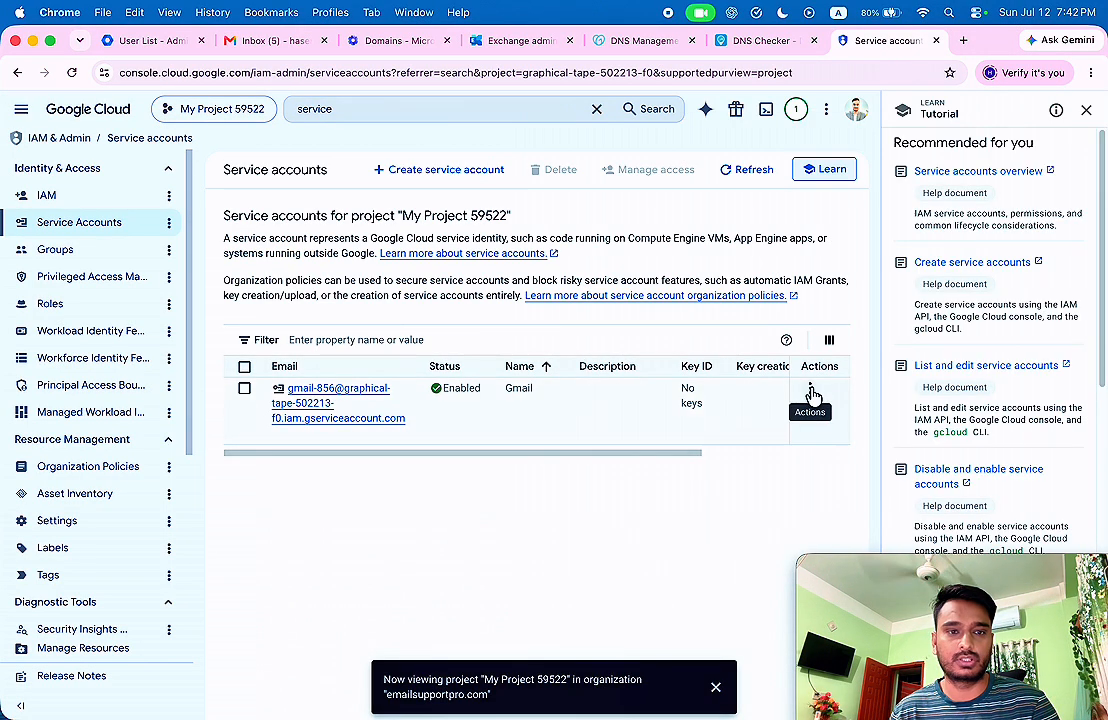
left_click(809, 392)
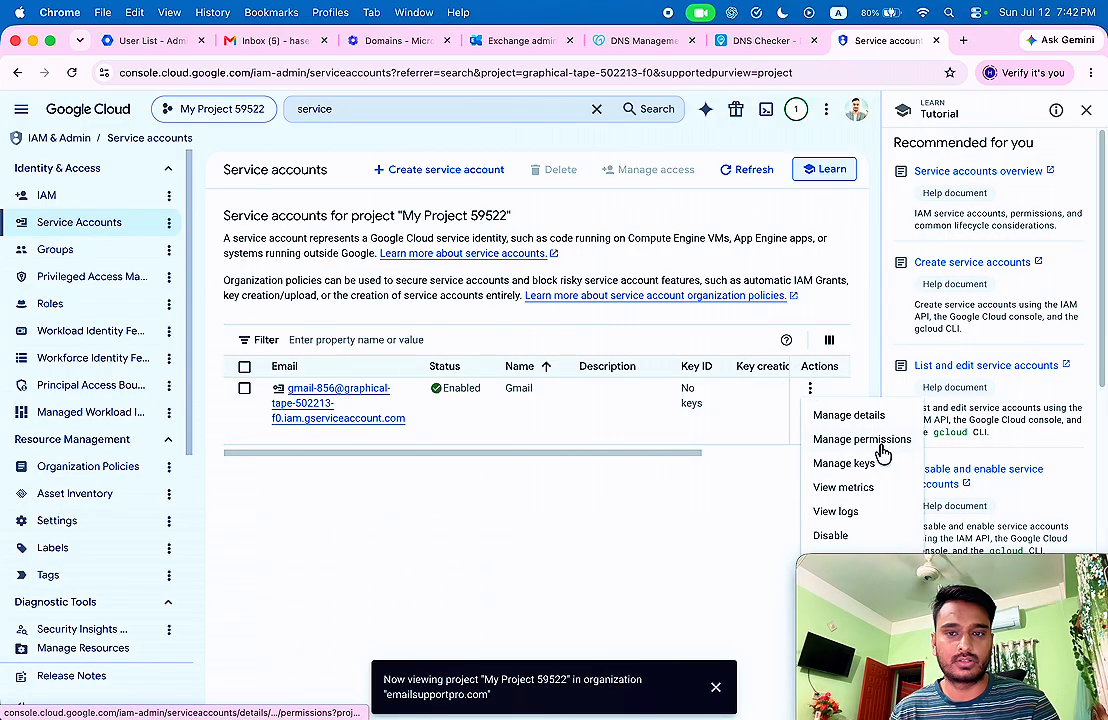
left_click(845, 465)
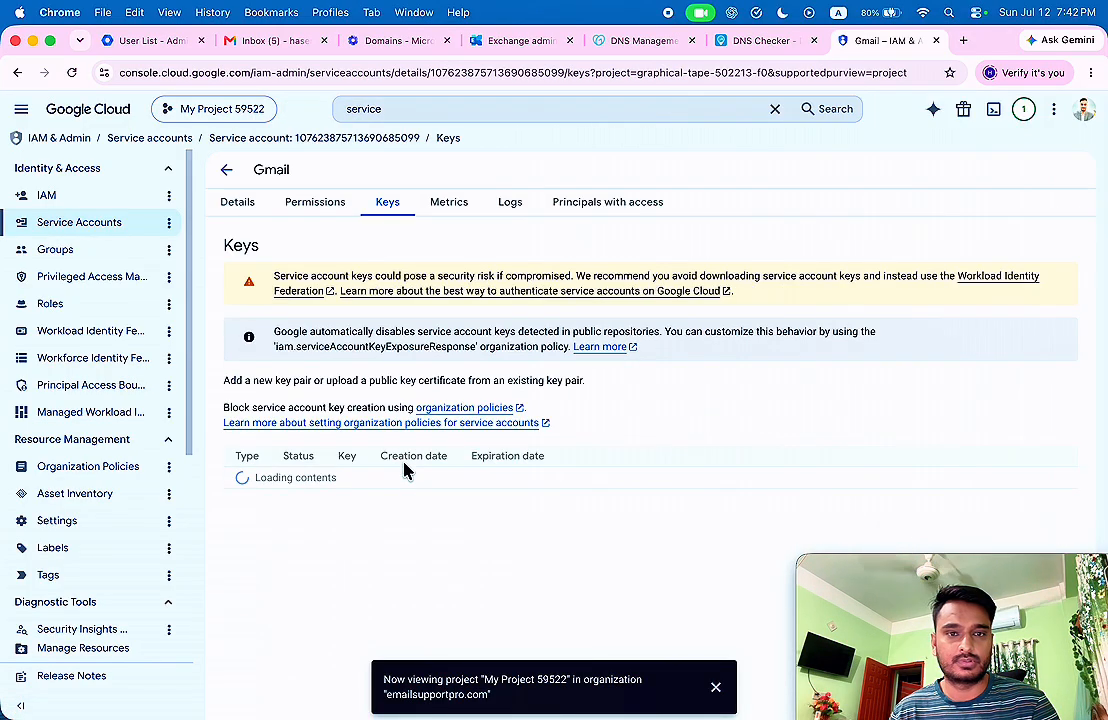
left_click(230, 455)
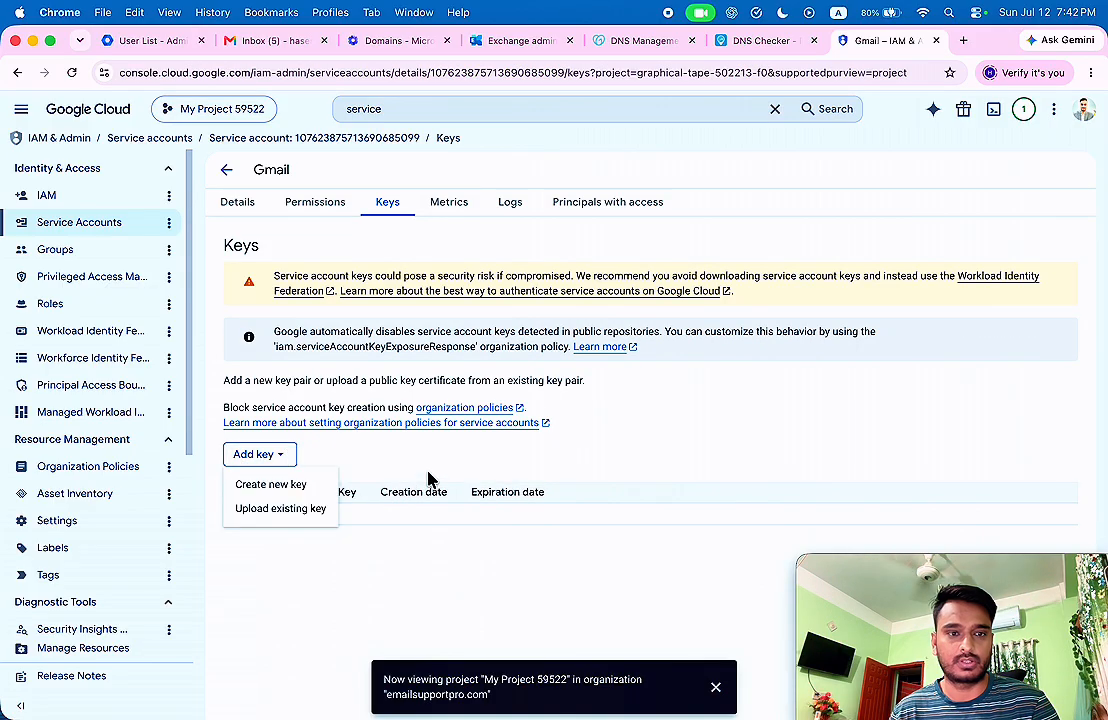
Try creating a new key, dismiss the key-creation-disabled notice, and cancel.
left_click(285, 485)
left_click(730, 513)
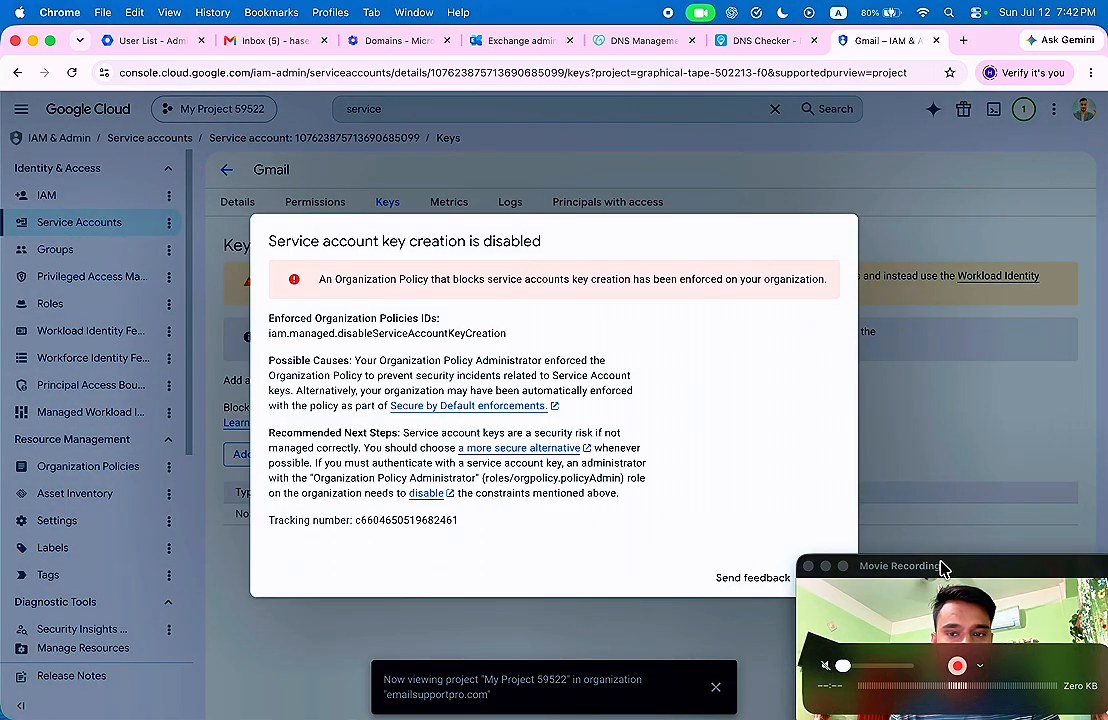
left_click_drag(942, 569, 1011, 567)
left_click(830, 582)
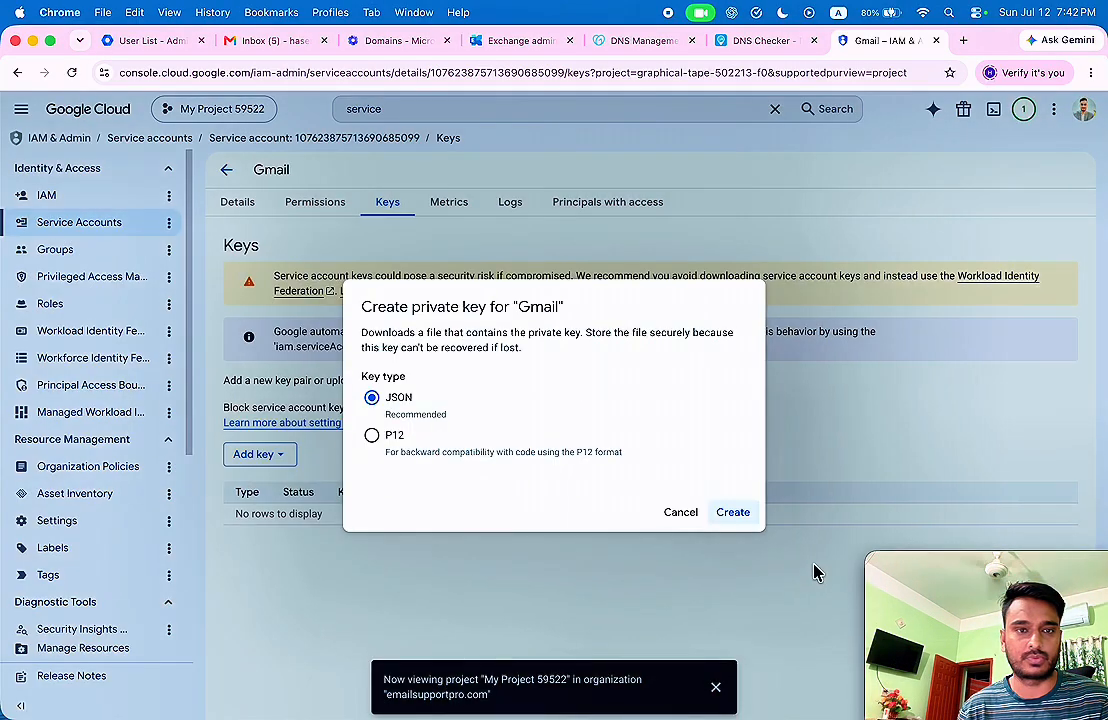
left_click(686, 517)
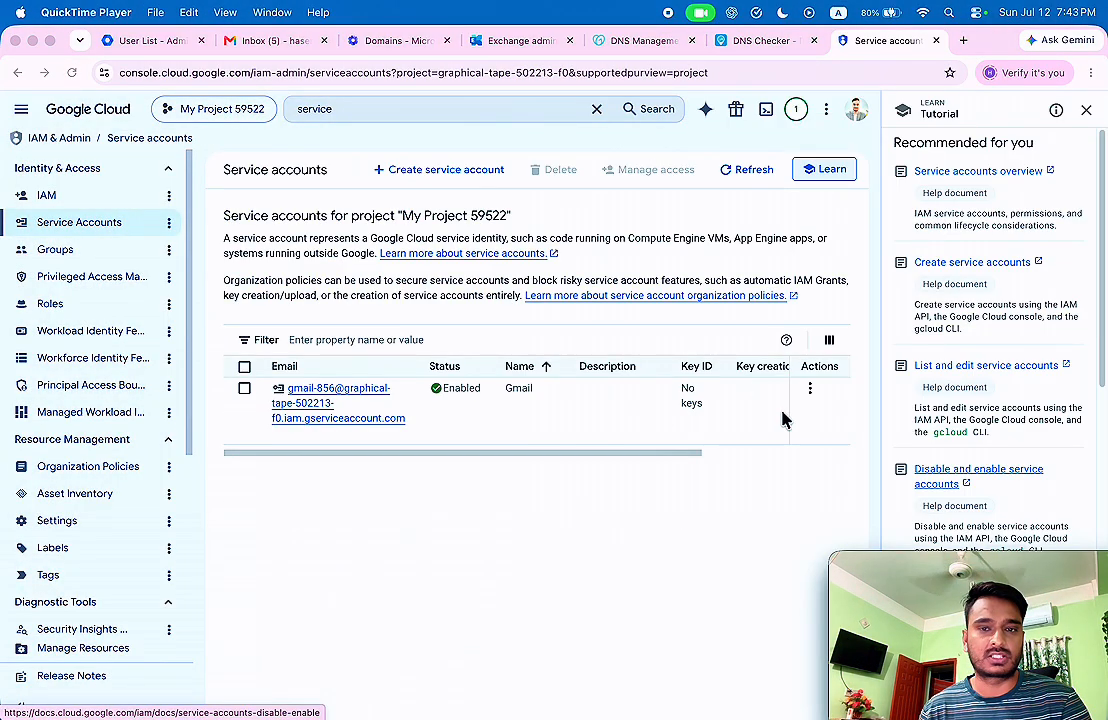
Reopen the Gmail service account's keys and create and download a JSON private key.
left_click(812, 390)
left_click(810, 389)
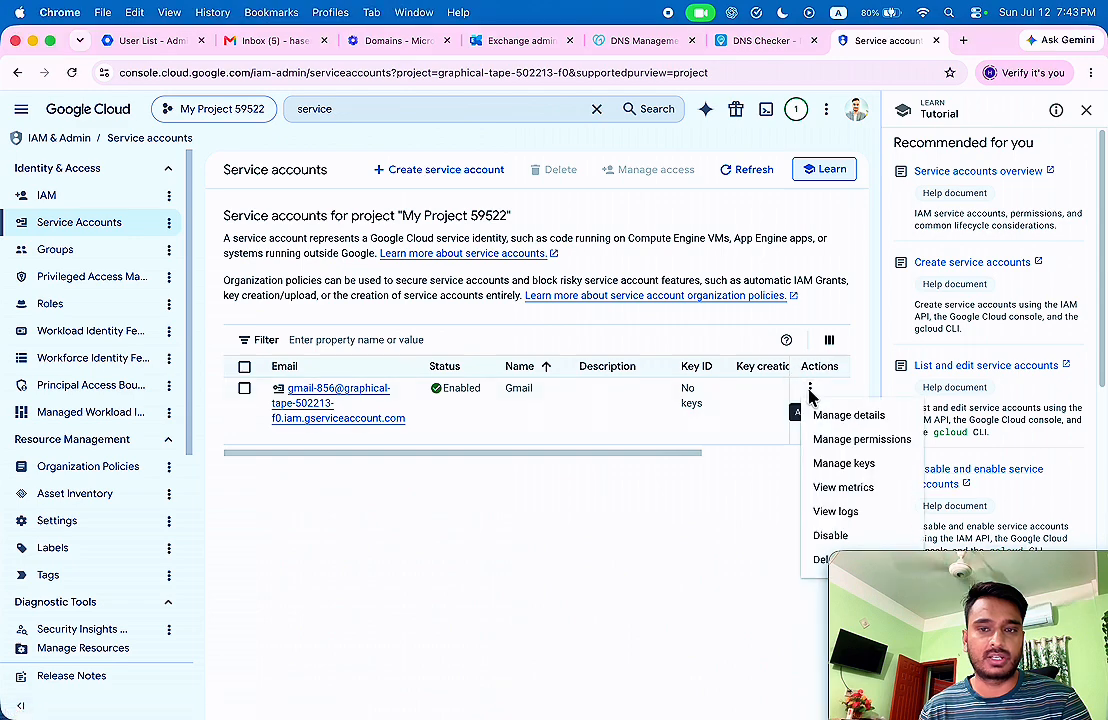
left_click(845, 464)
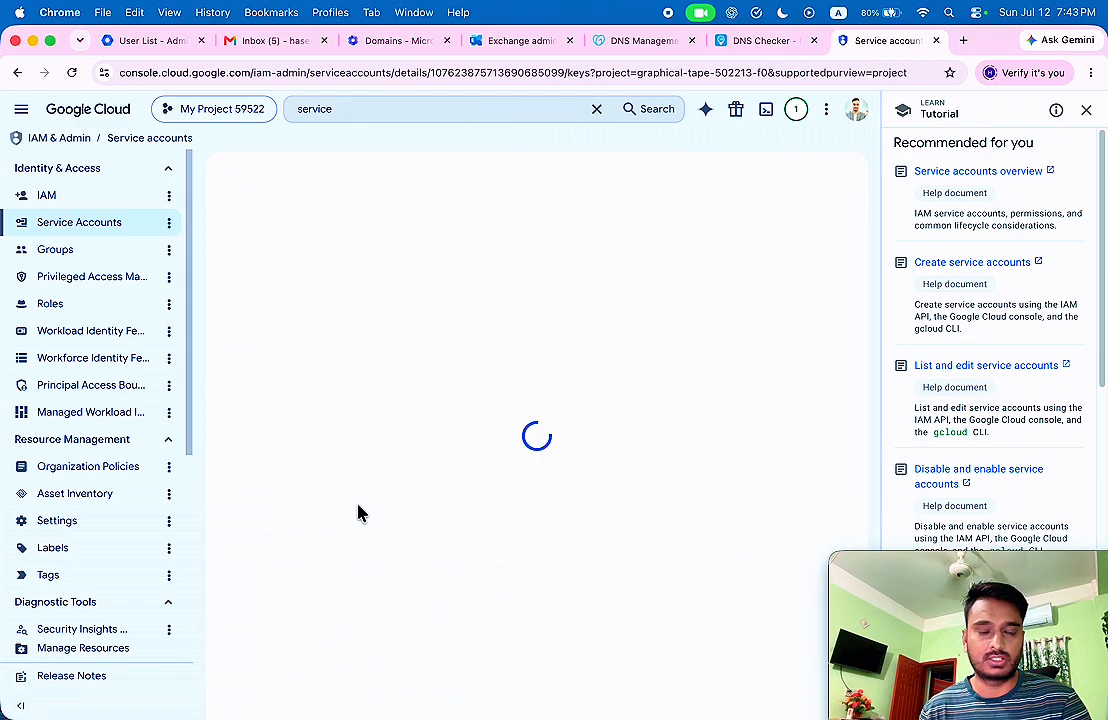
left_click(268, 456)
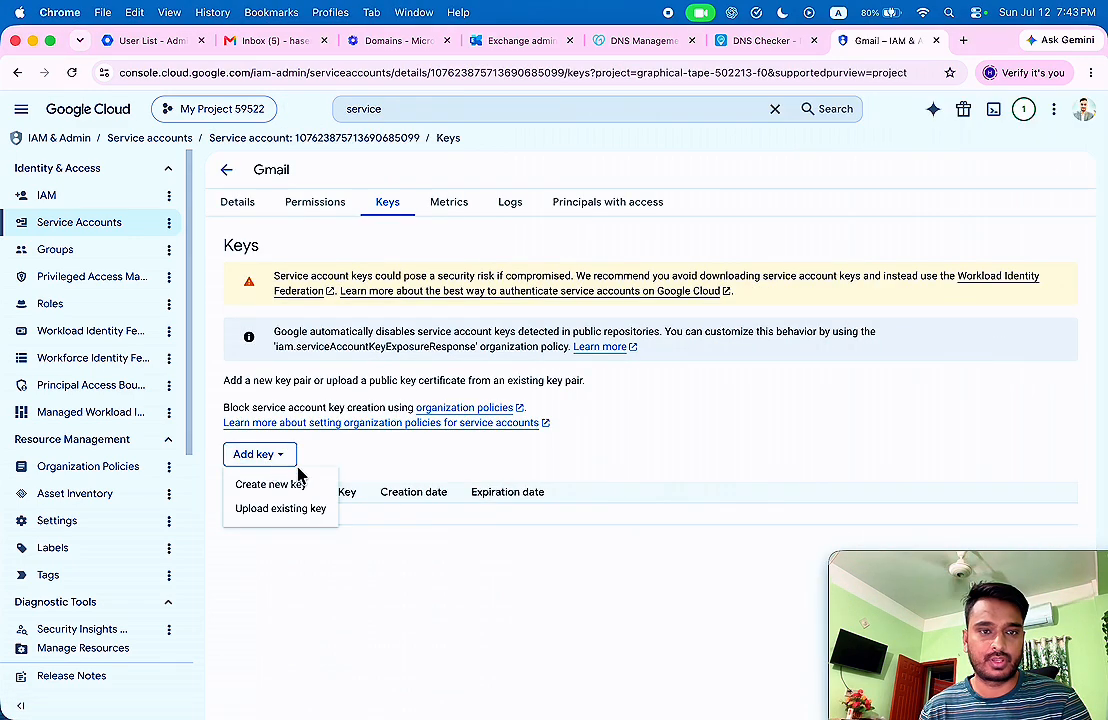
left_click(271, 488)
left_click(726, 514)
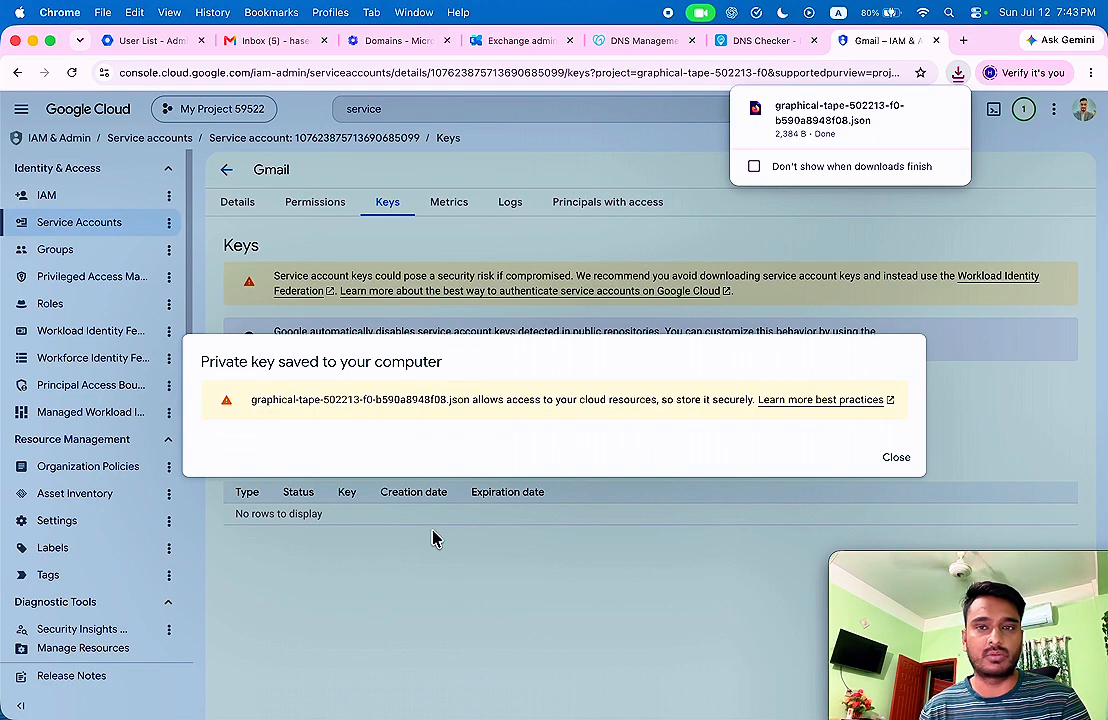
left_click(896, 459)
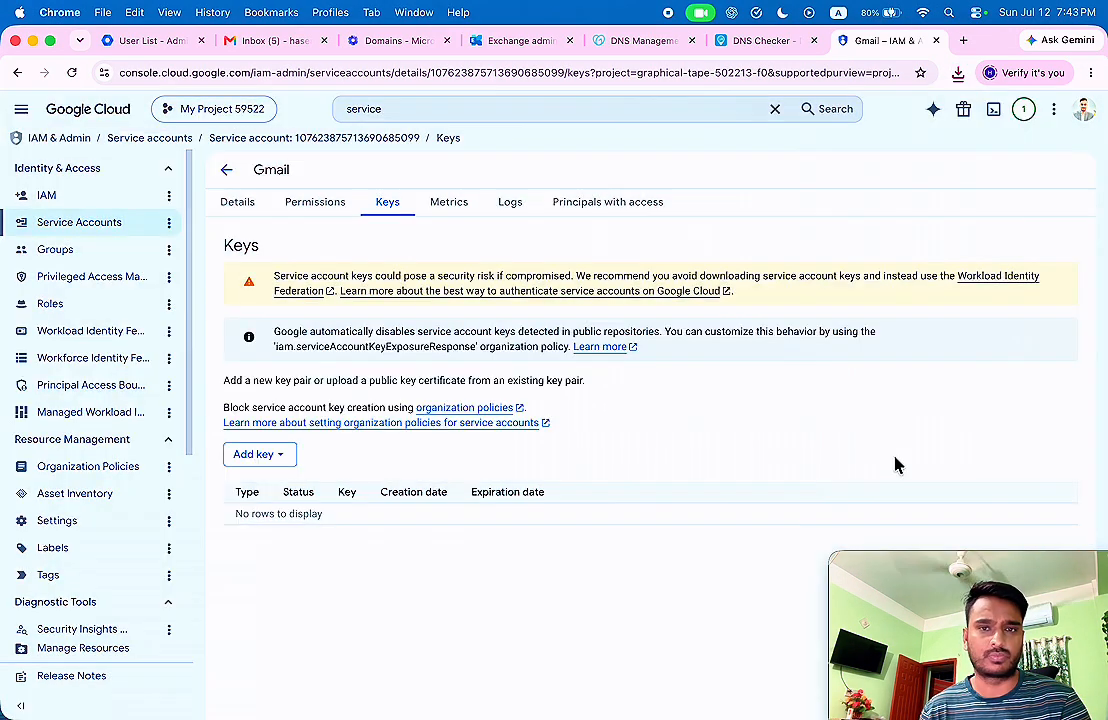
Search the console for 'api gateway' and reach the APIs & Services API Library.
scroll(87, 345, "down", 2)
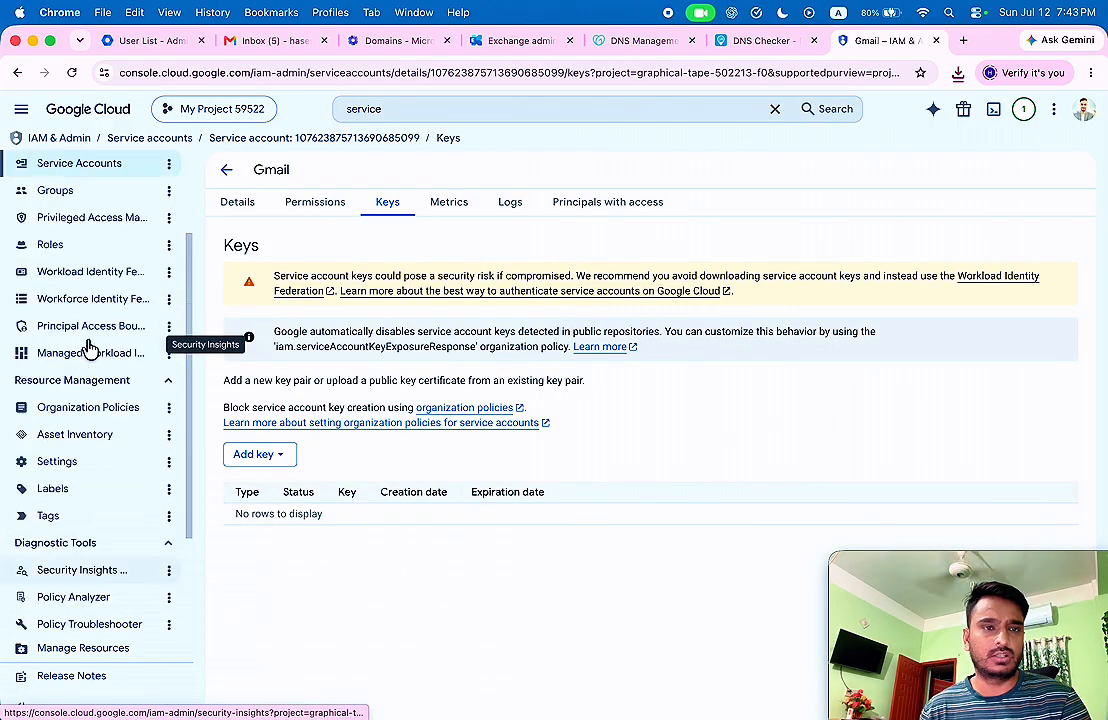
scroll(120, 325, "up", 2)
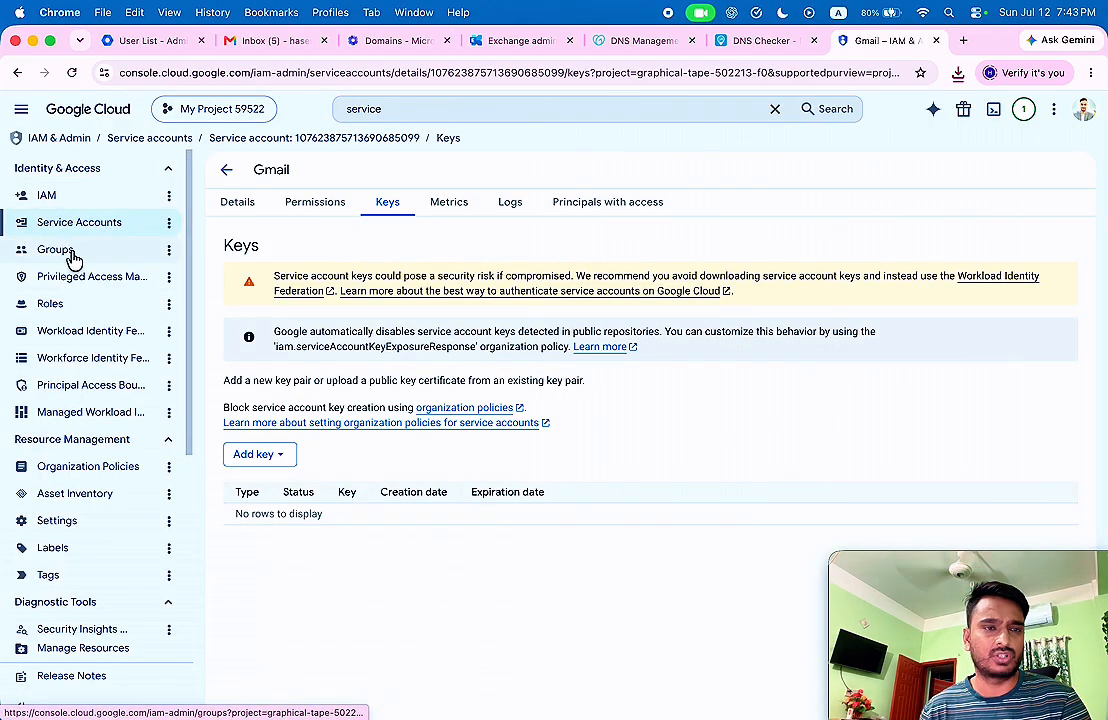
scroll(124, 225, "down", 5)
scroll(124, 225, "up", 5)
left_click(413, 106)
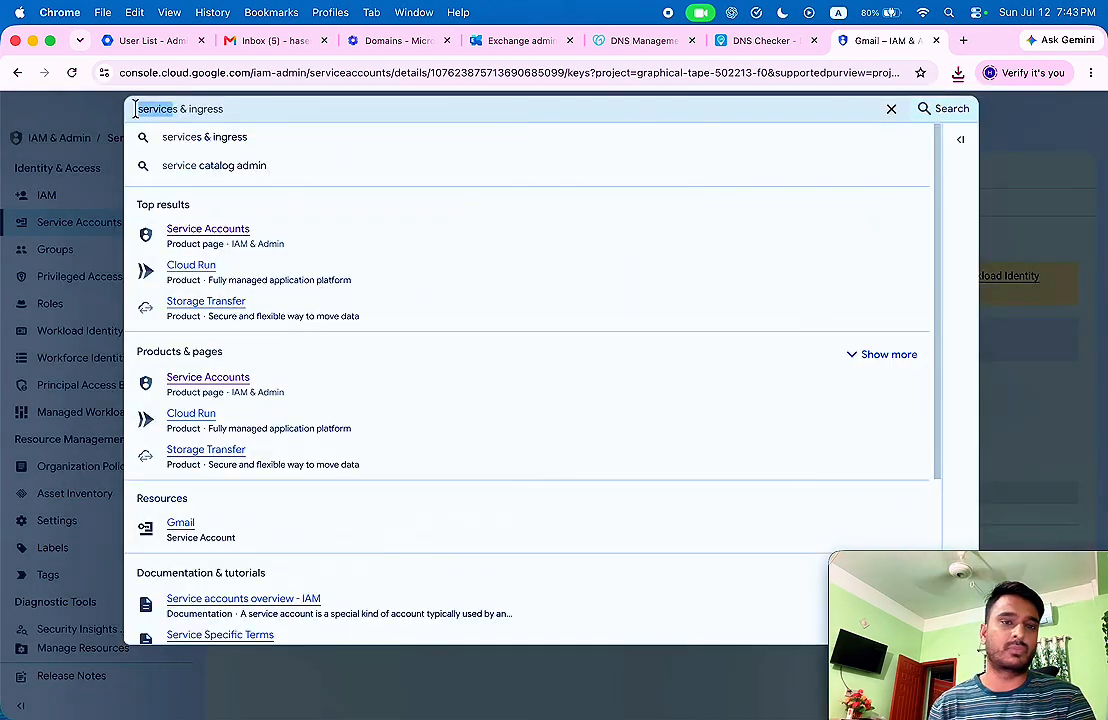
type("api gateway")
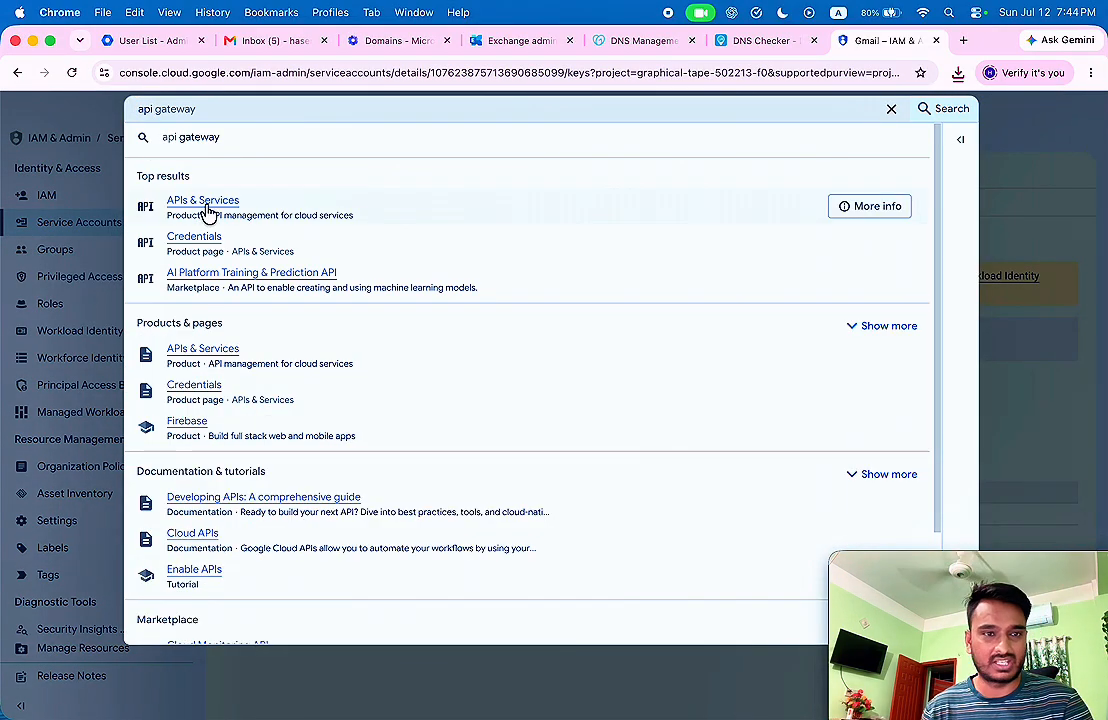
left_click(205, 205)
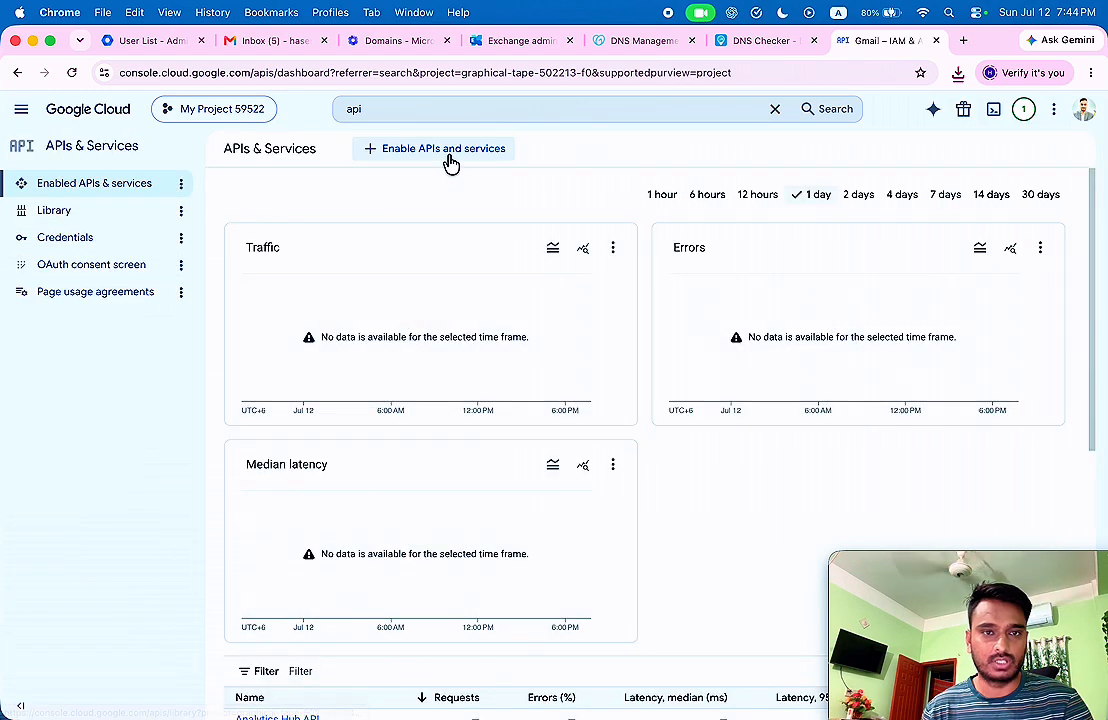
left_click(453, 160)
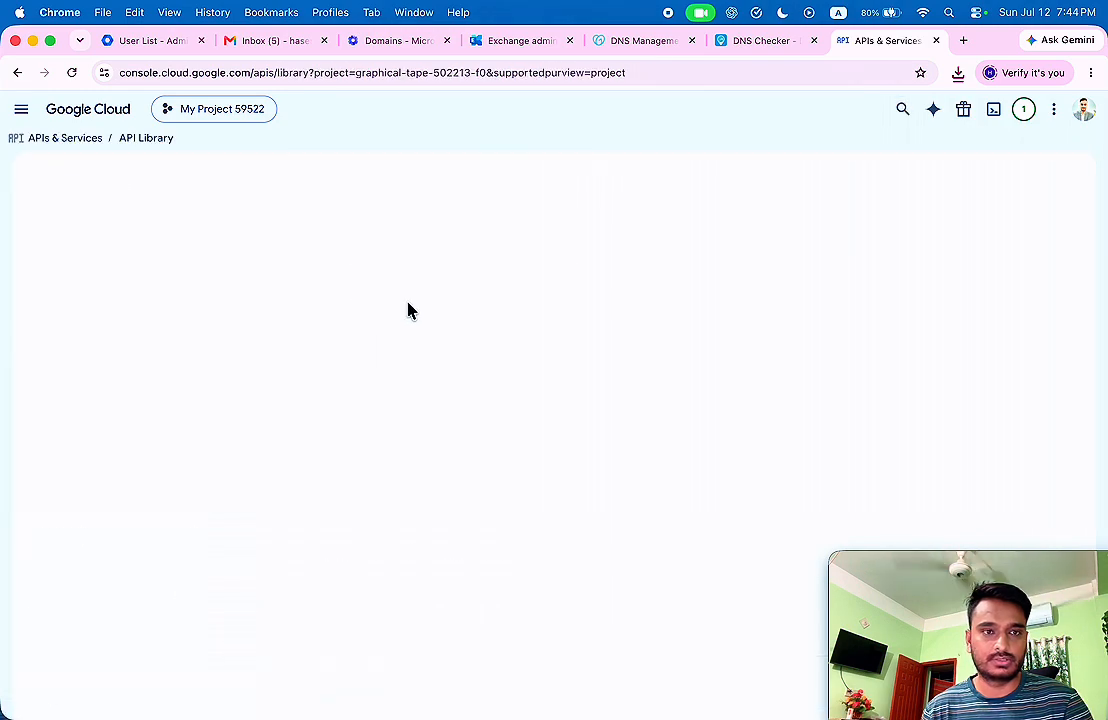
Search the library for Gmail and enable the Gmail API.
left_click(432, 343)
type("gmail")
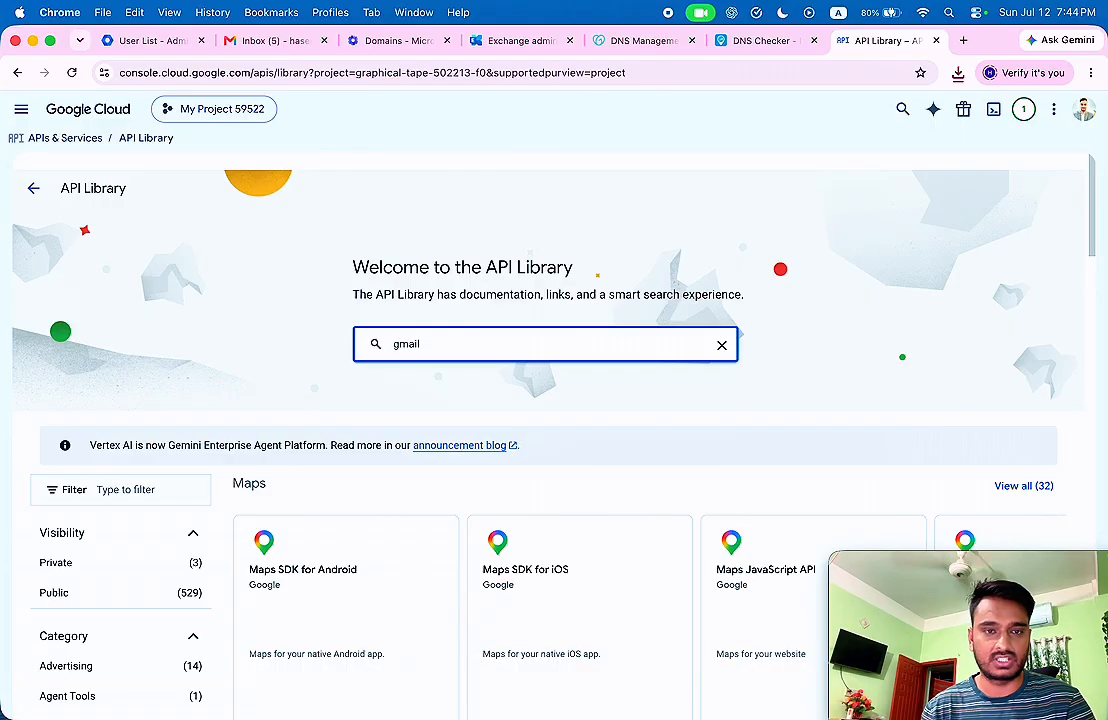
key("Return")
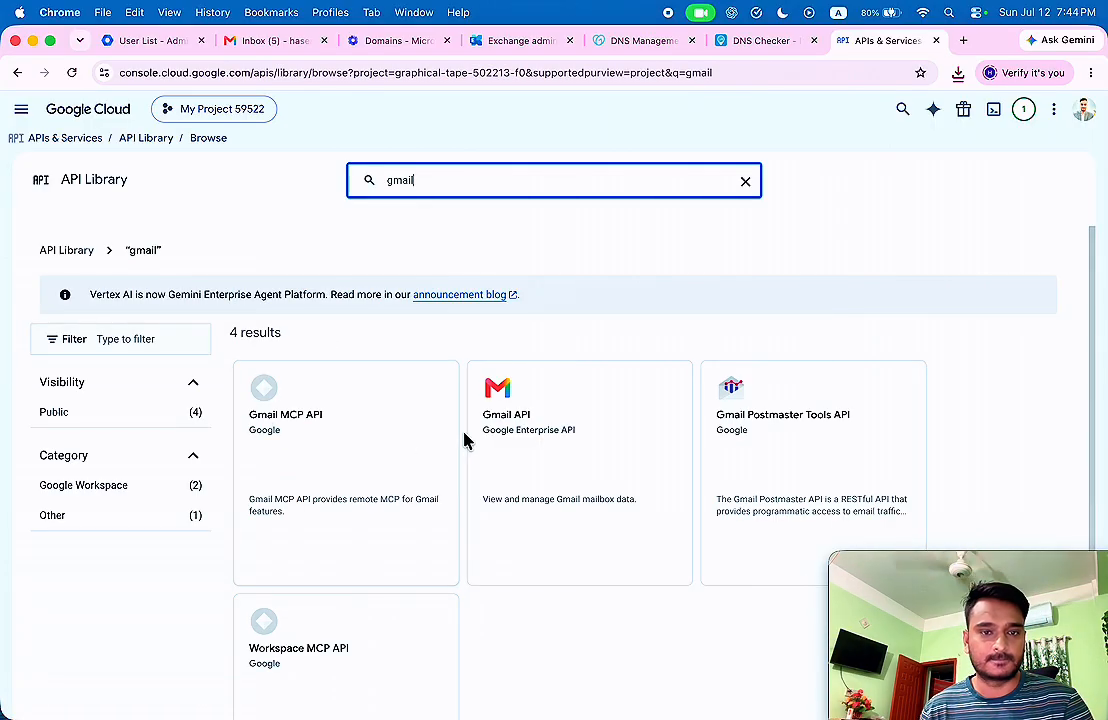
left_click(522, 415)
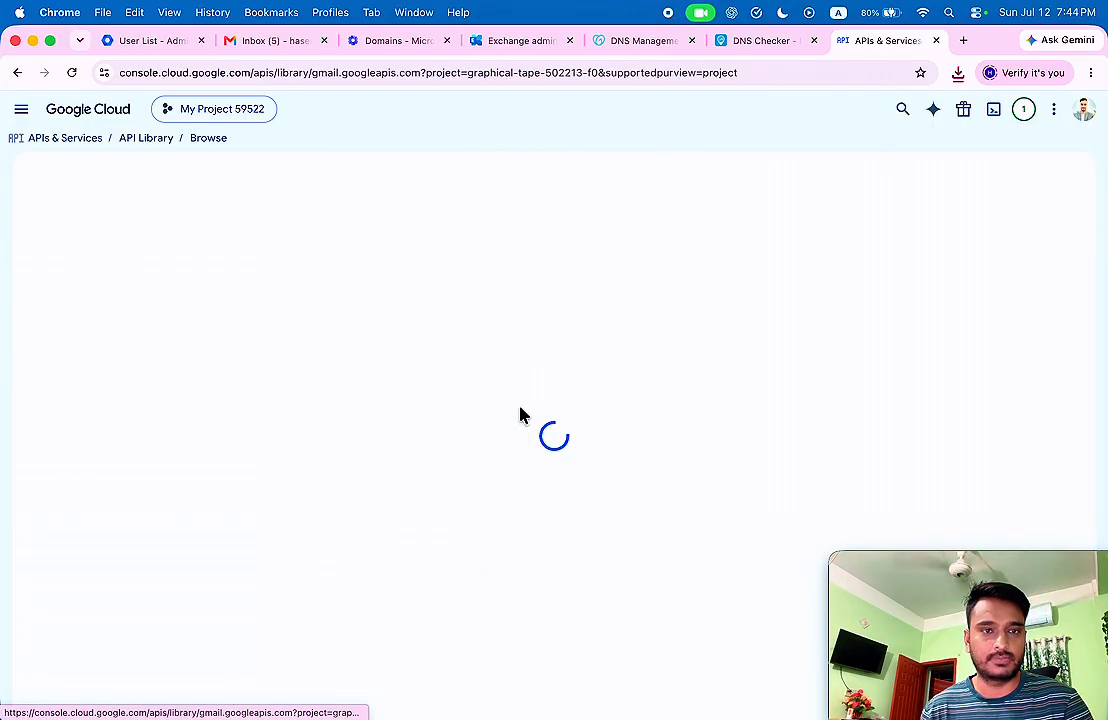
left_click(176, 310)
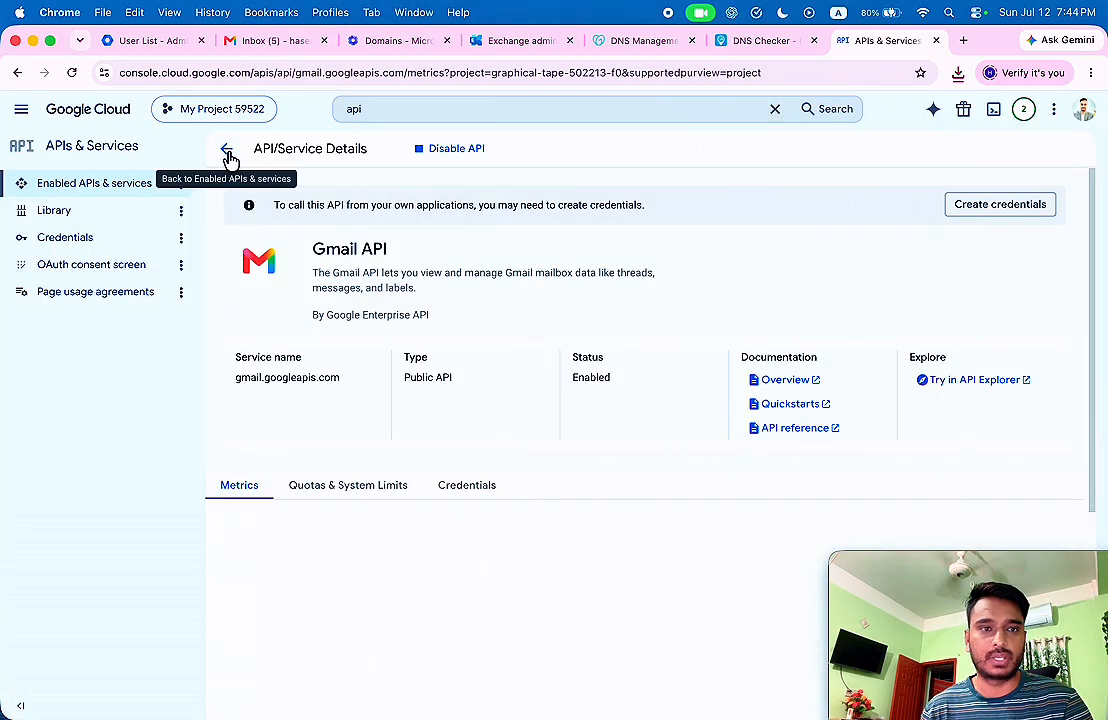
left_click(227, 150)
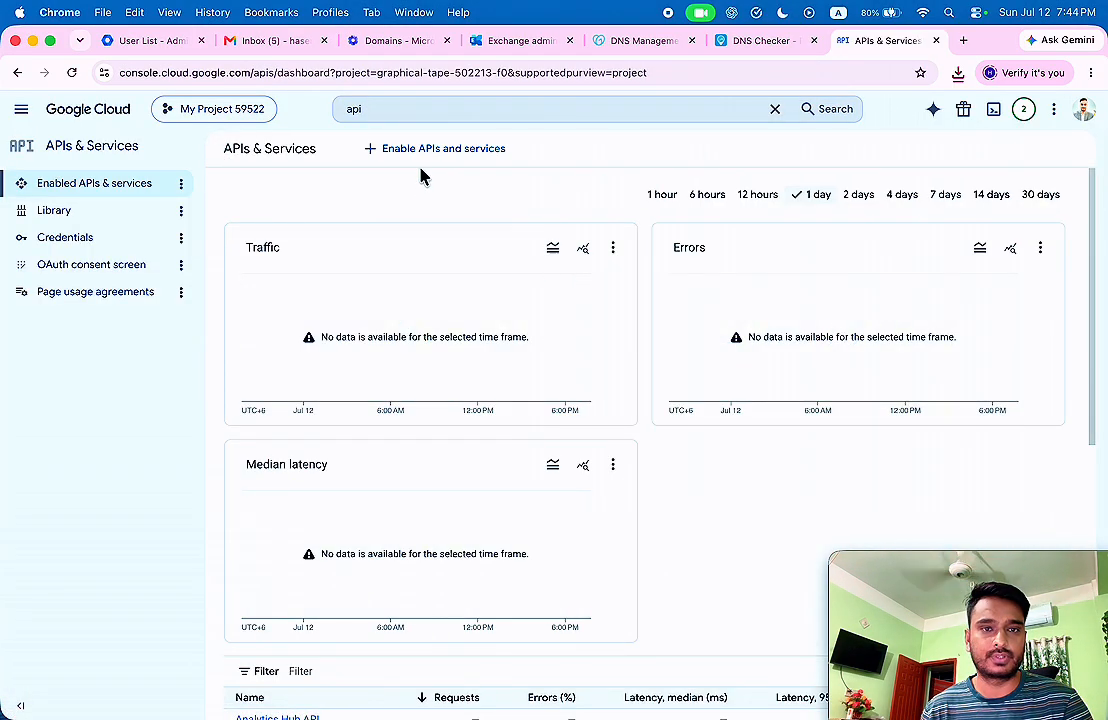
Search the API Library for Calendar and enable the Google Calendar API.
left_click(420, 152)
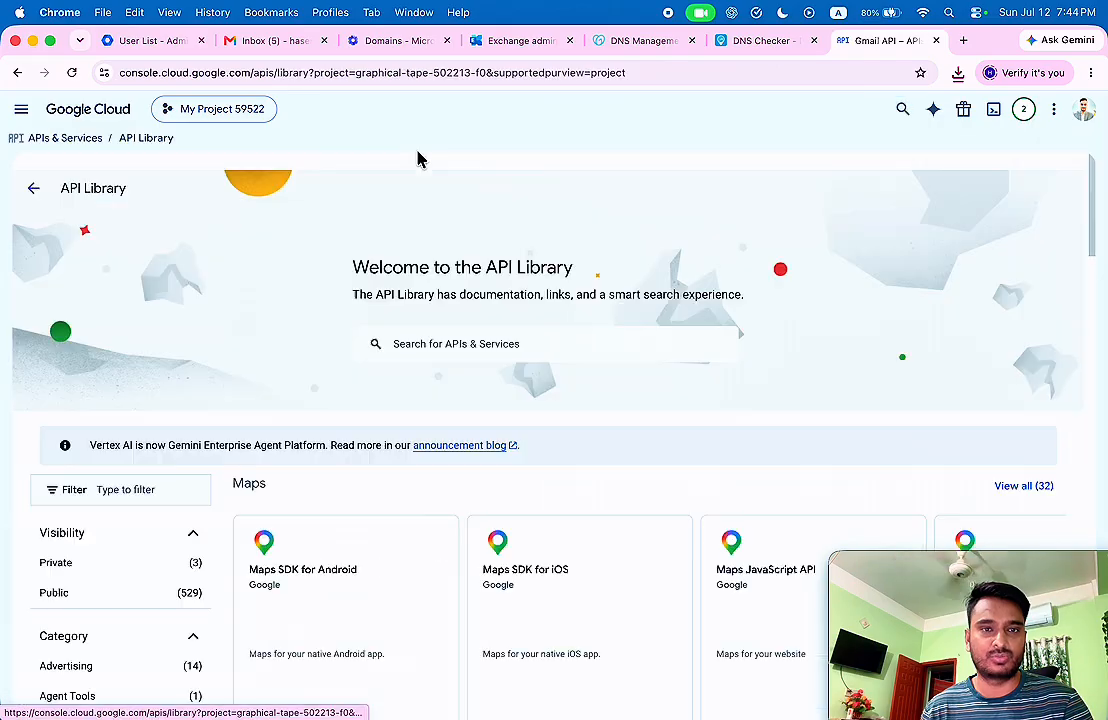
left_click(453, 344)
type("Calendar")
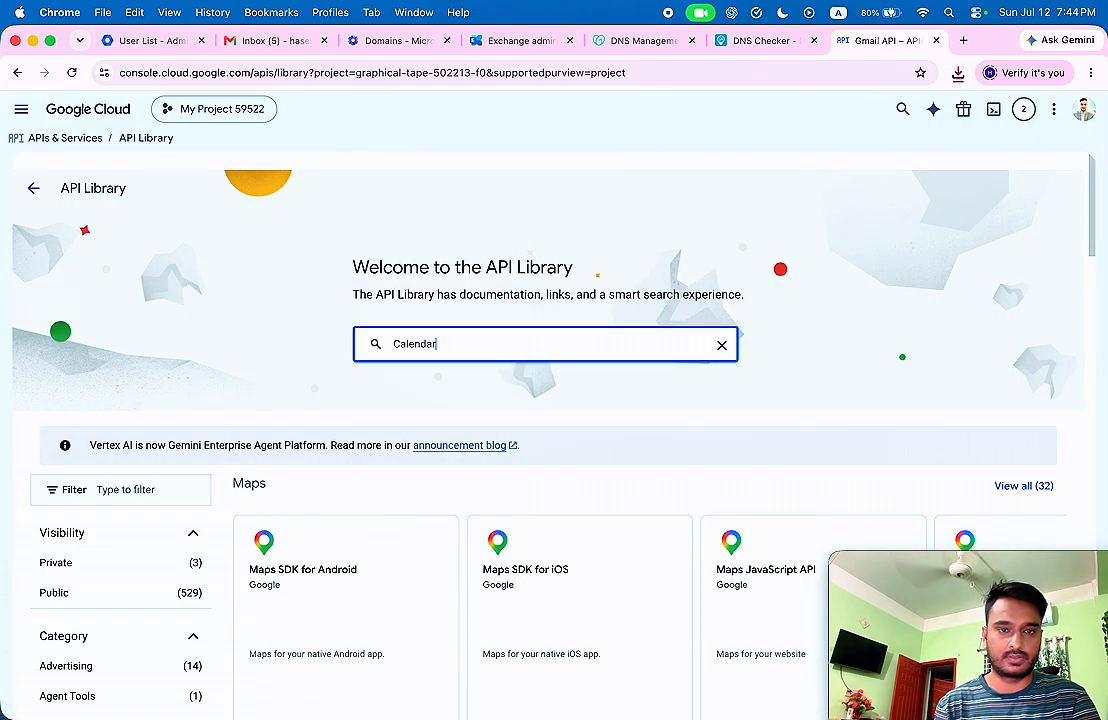
key("Return")
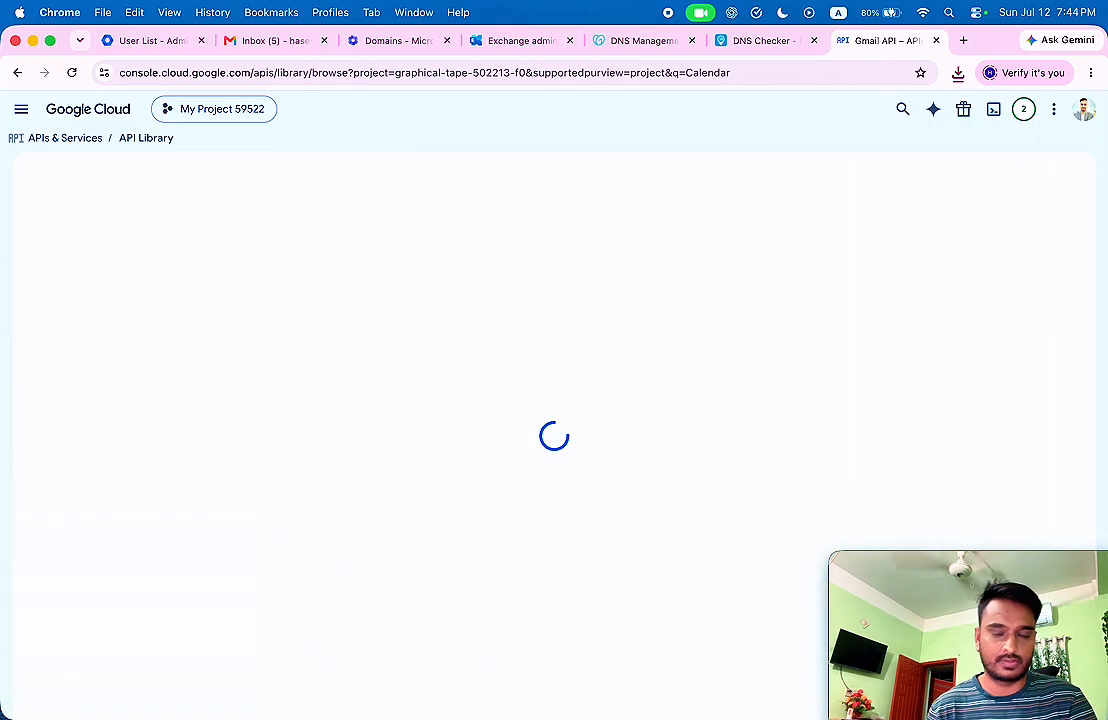
left_click(296, 430)
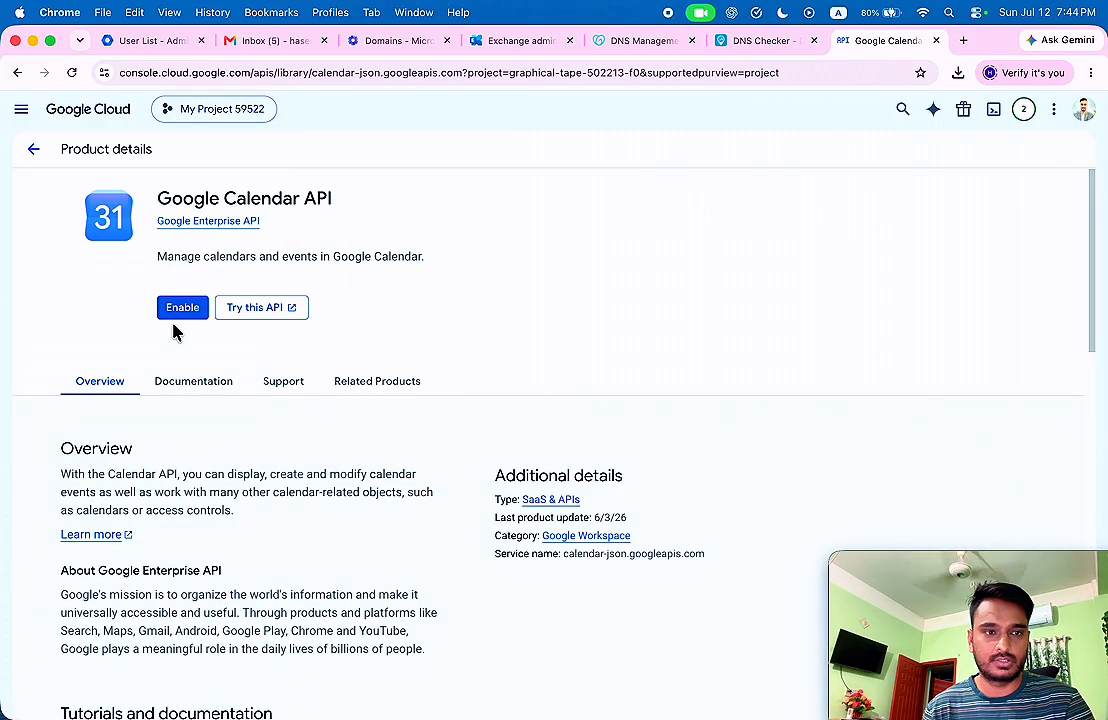
left_click(182, 310)
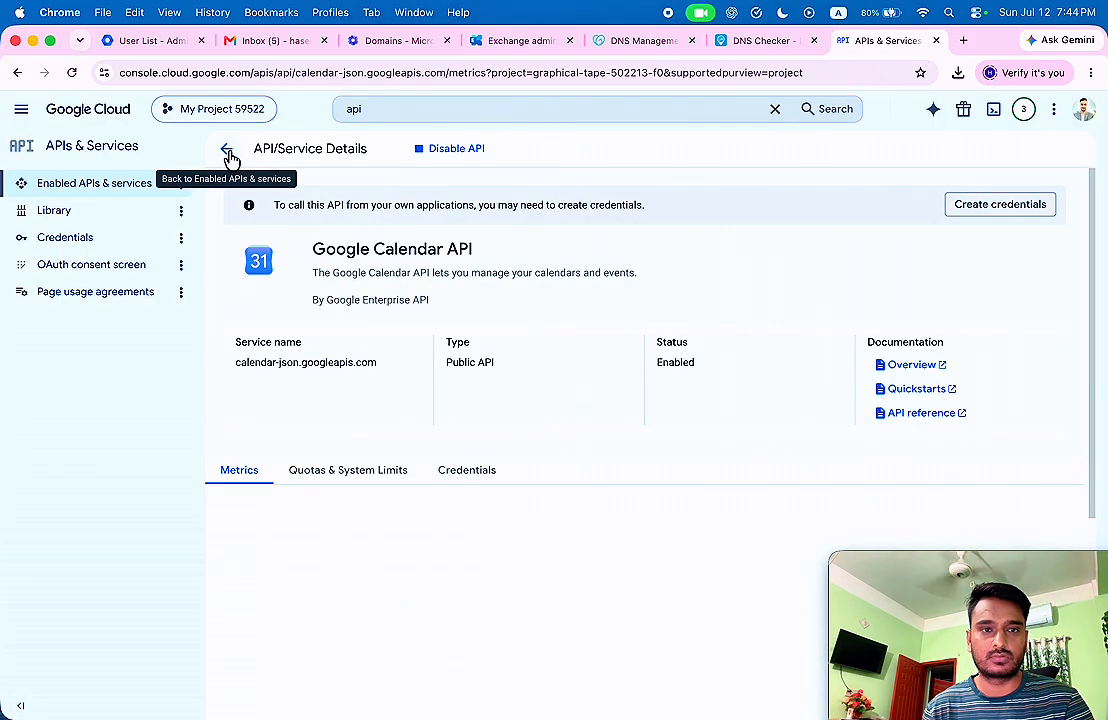
left_click(229, 152)
Search the API Library for Contacts and enable the Contacts API.
left_click(440, 148)
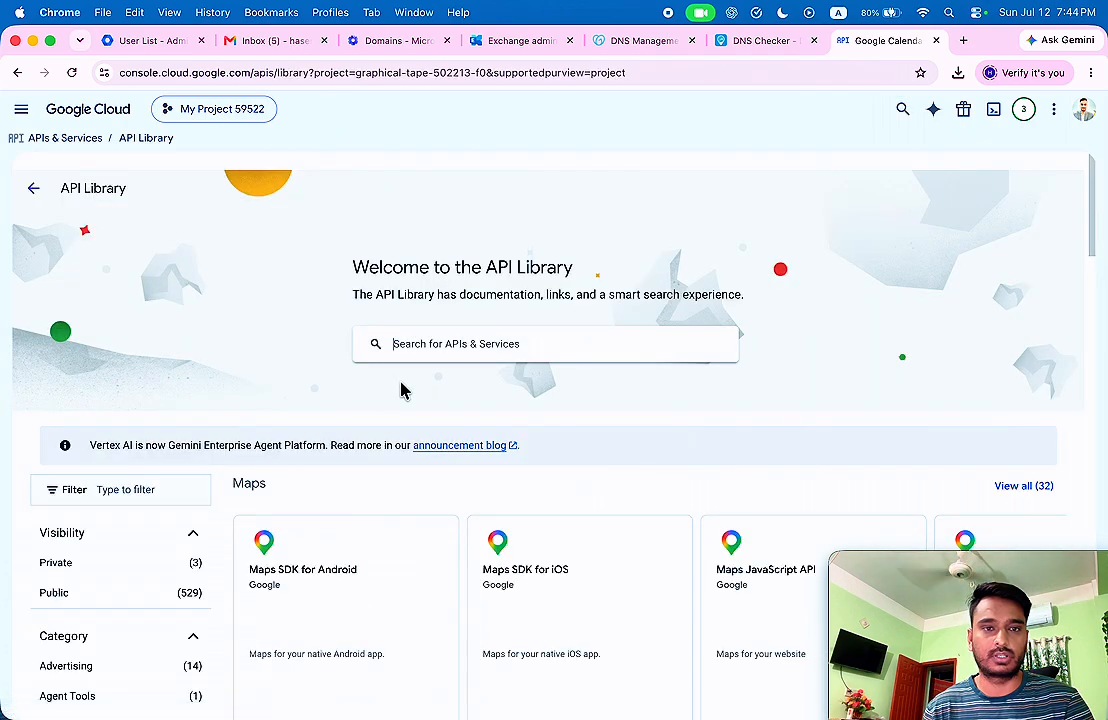
left_click(405, 344)
type("Contacts")
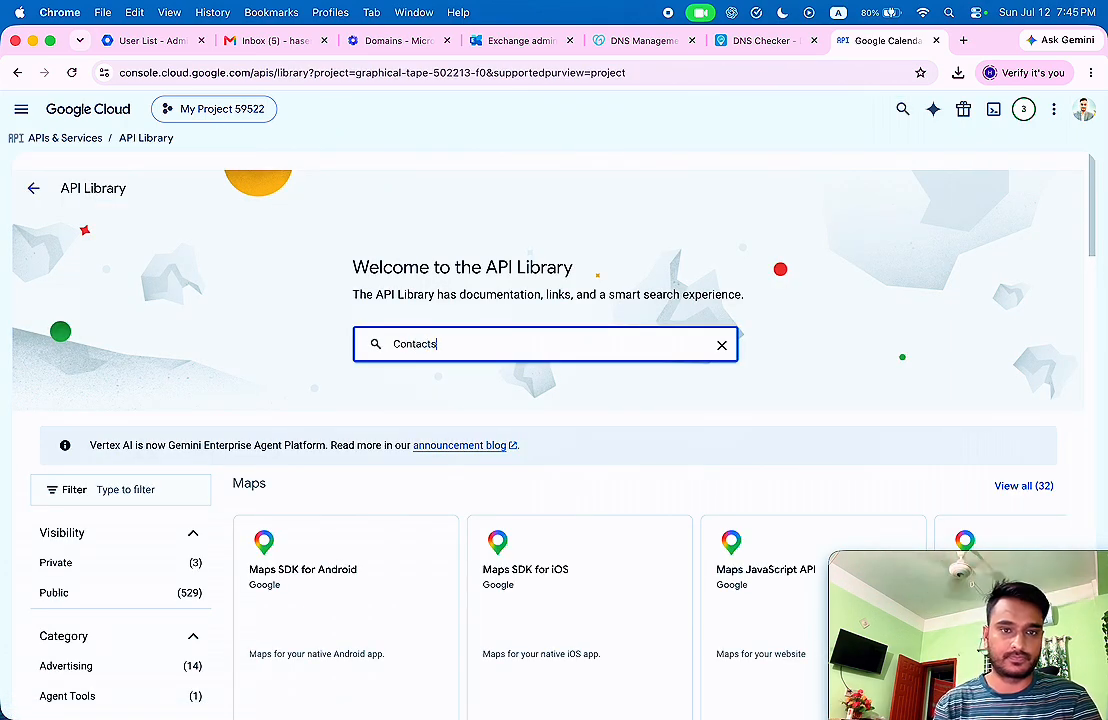
key("Return")
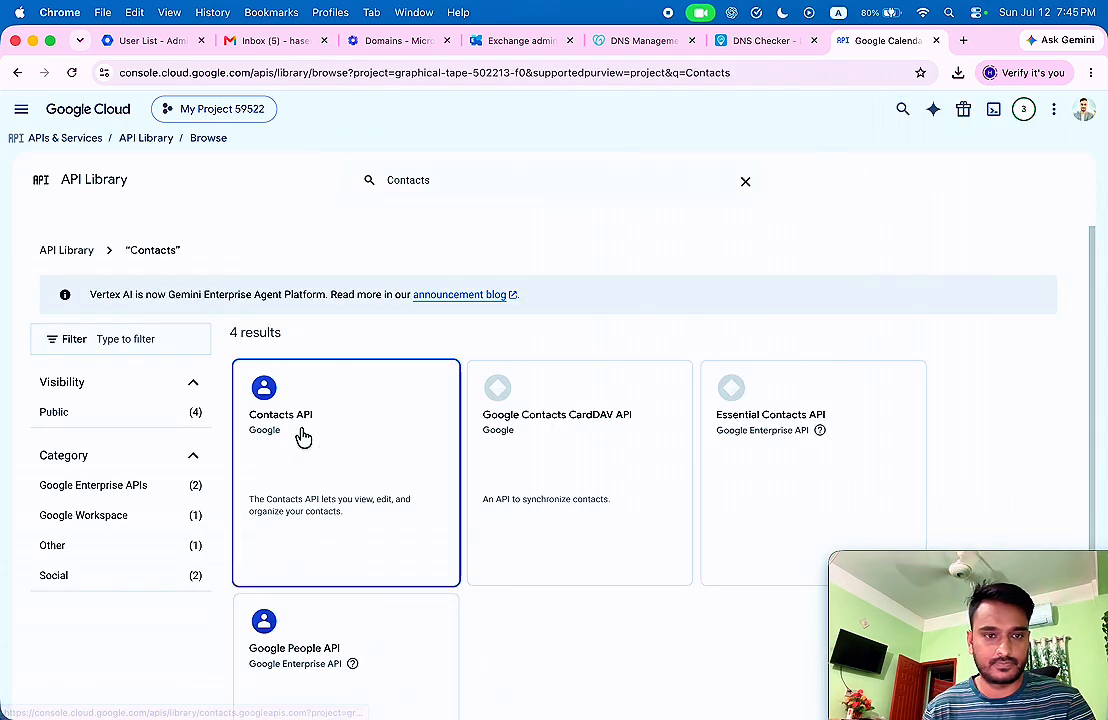
left_click(300, 435)
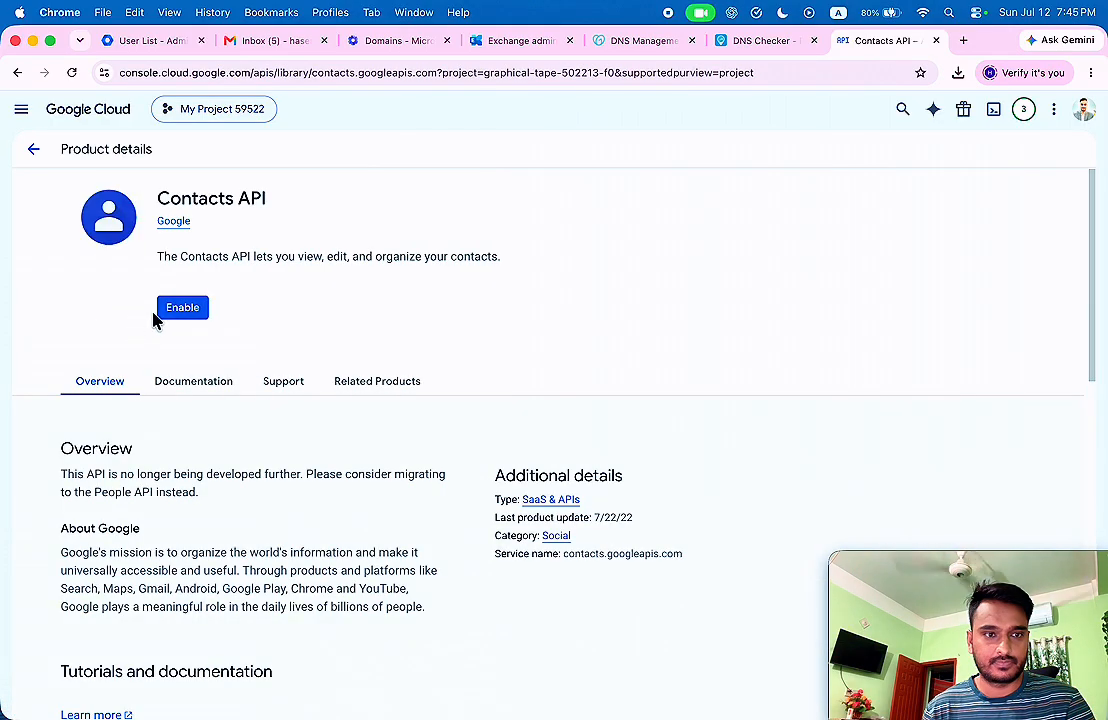
left_click(160, 313)
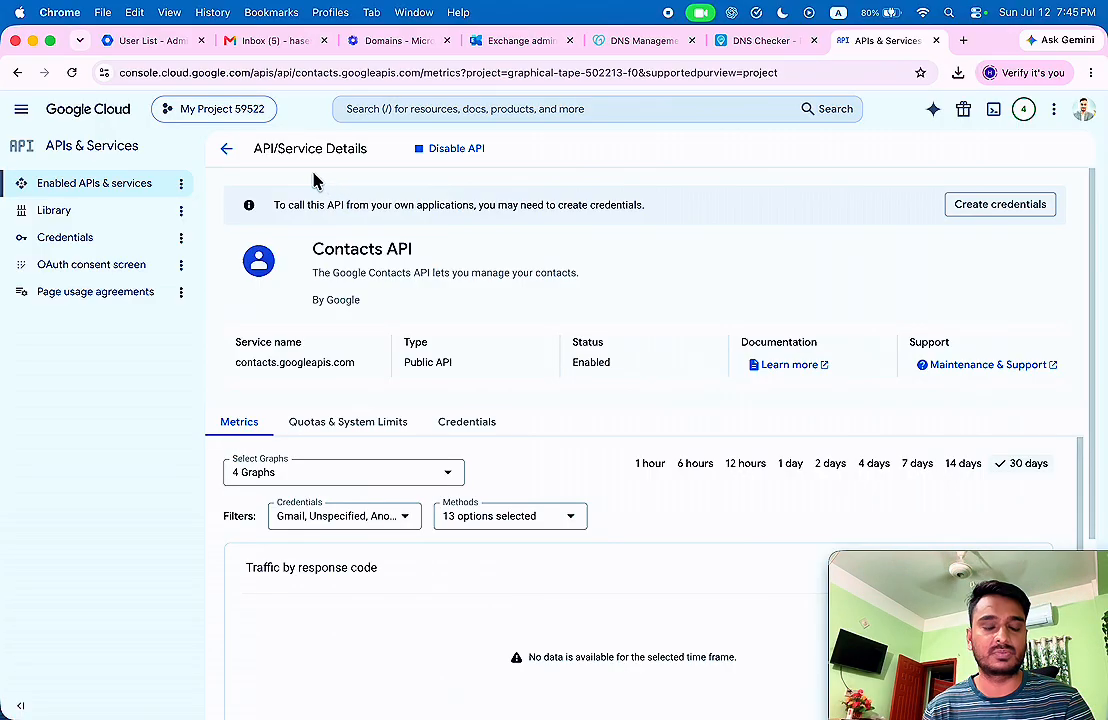
Search the API Library for 'people' and enable the Google People API.
left_click(190, 160)
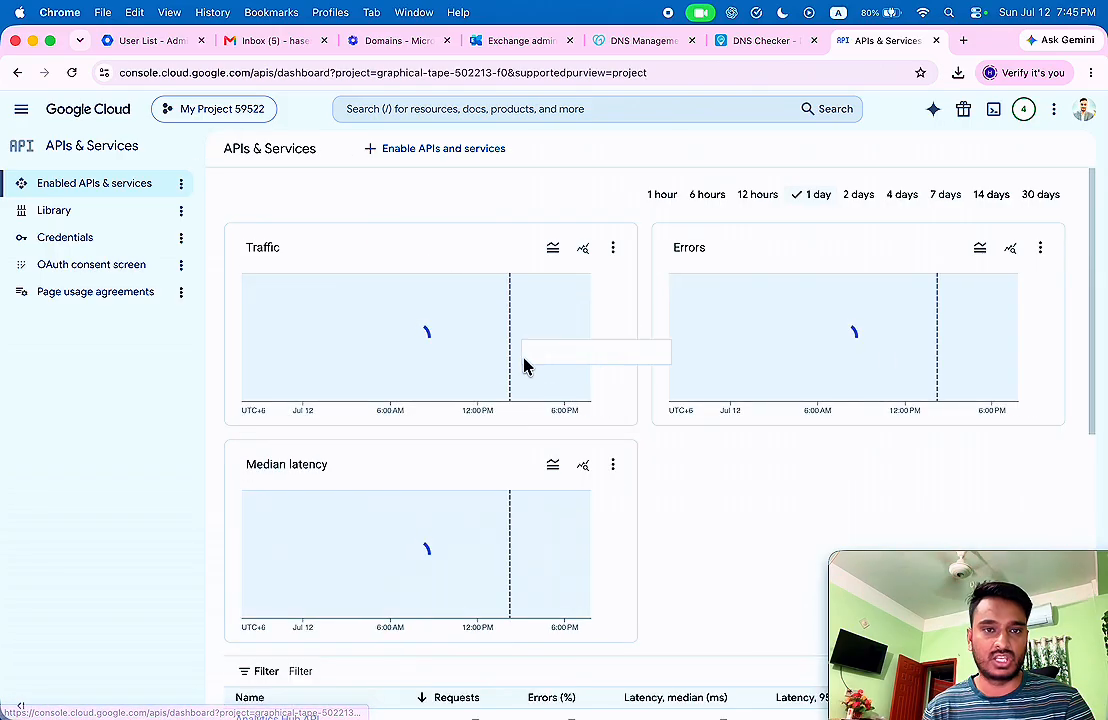
left_click(435, 150)
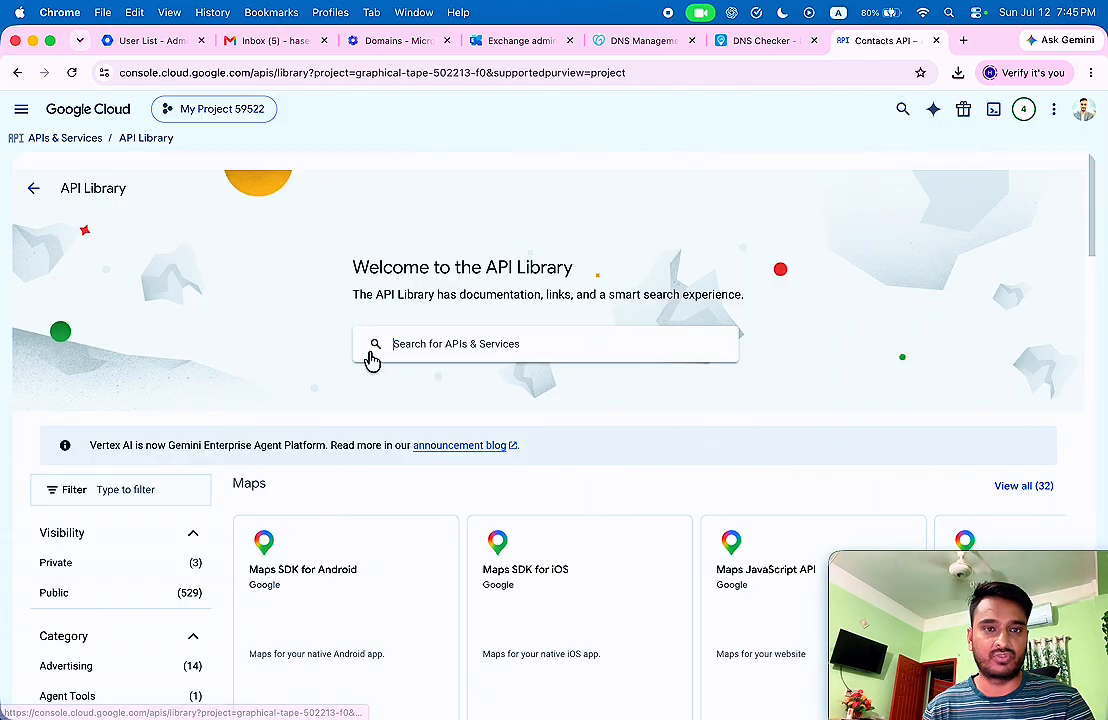
left_click(475, 344)
type("peop")
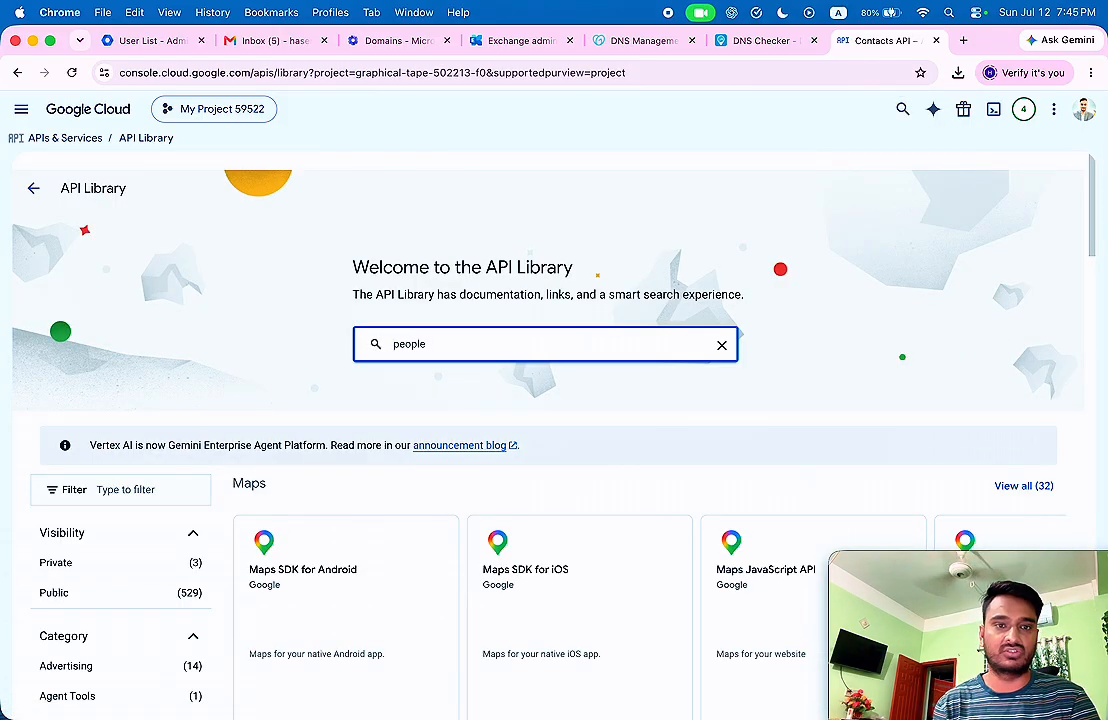
type("le")
key("Return")
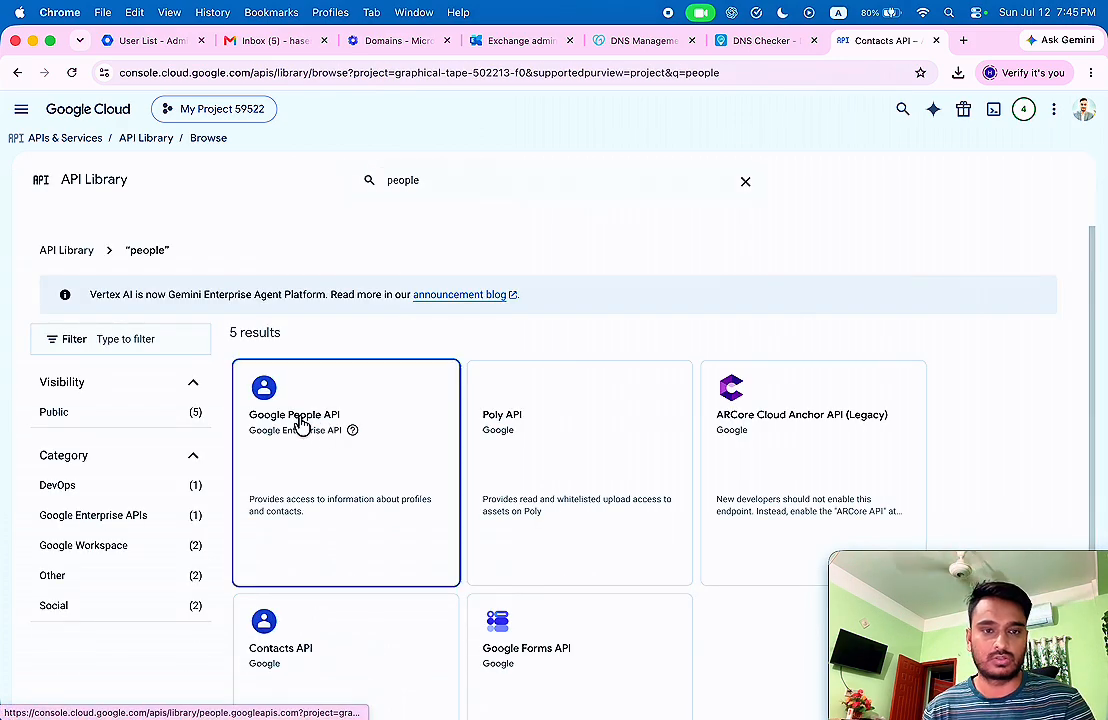
left_click(300, 423)
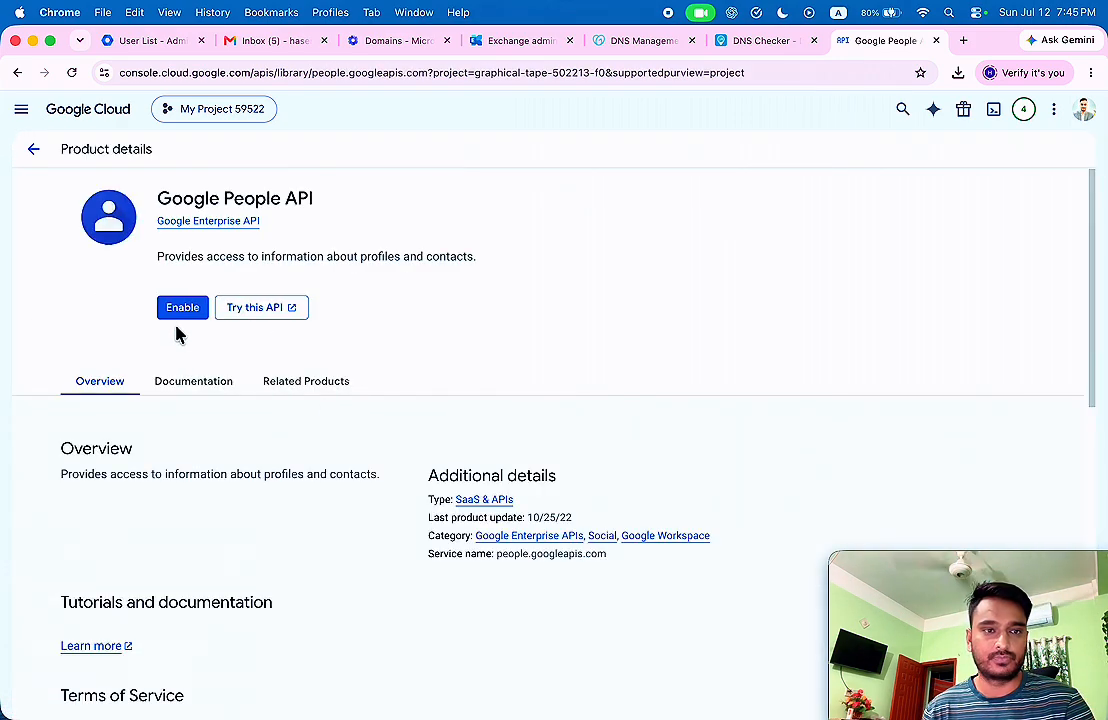
left_click(180, 314)
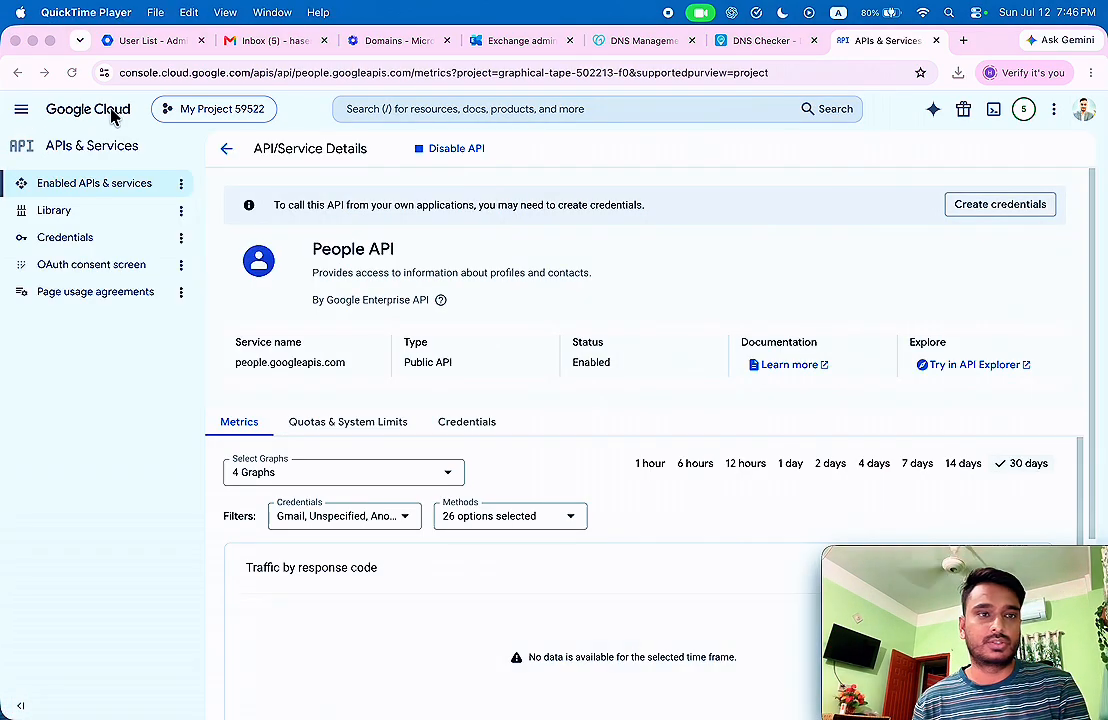
Return to the enabled APIs overview, then switch to Exchange admin center's Migration batches page.
left_click(72, 73)
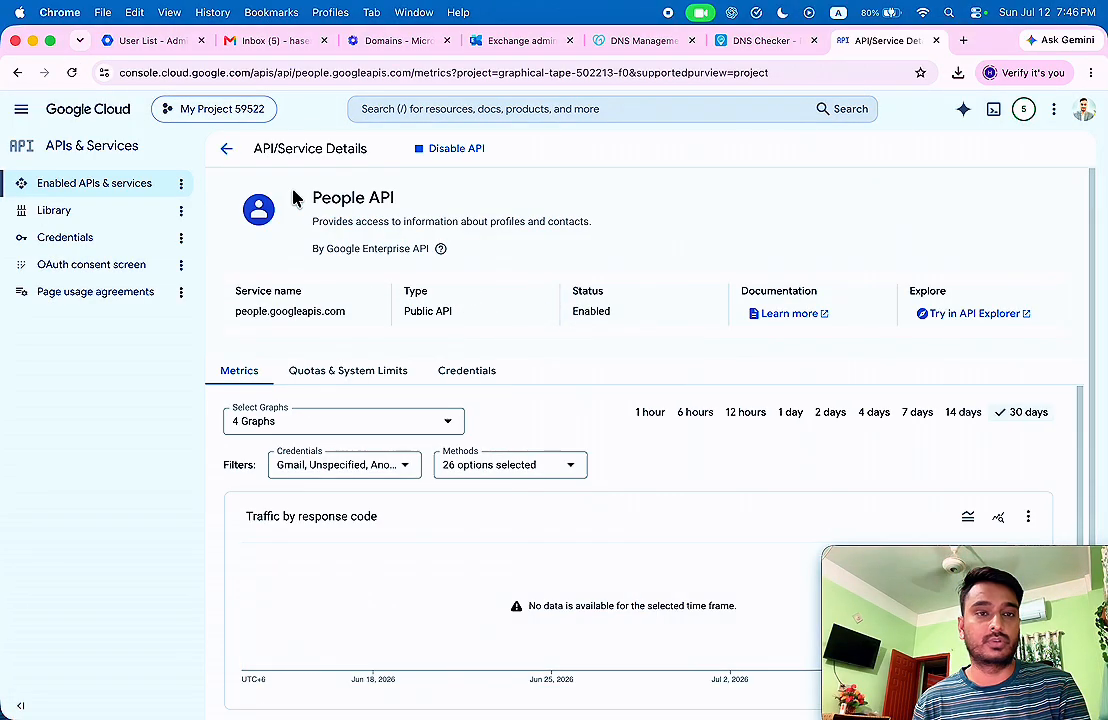
left_click(226, 150)
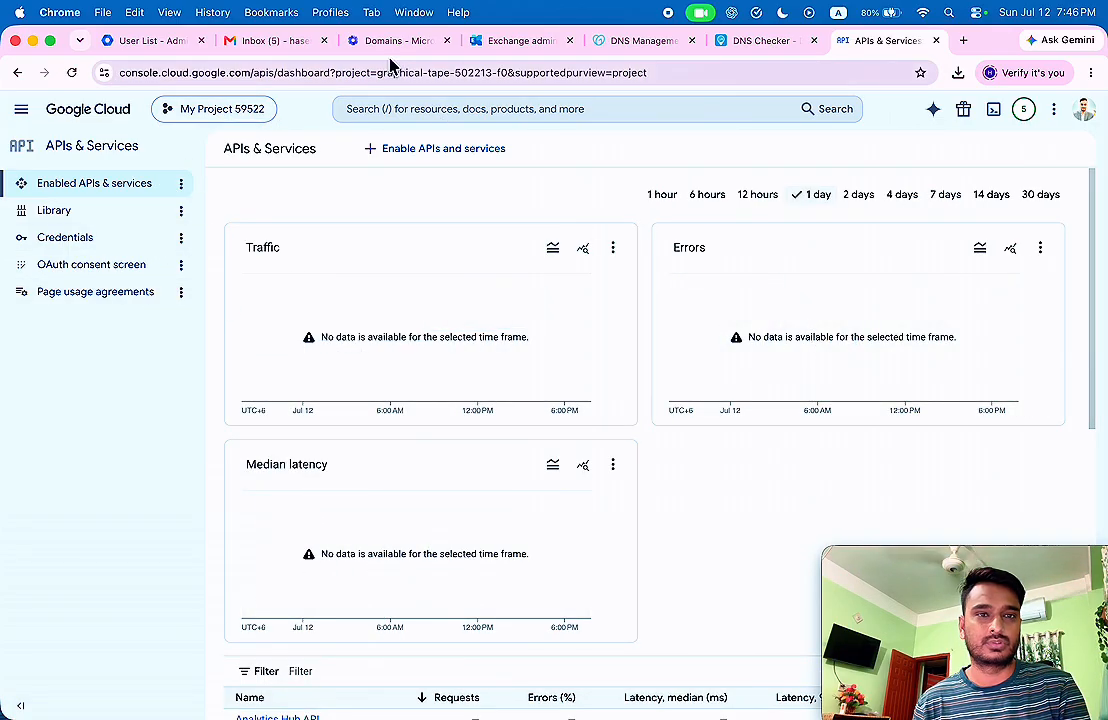
left_click(535, 45)
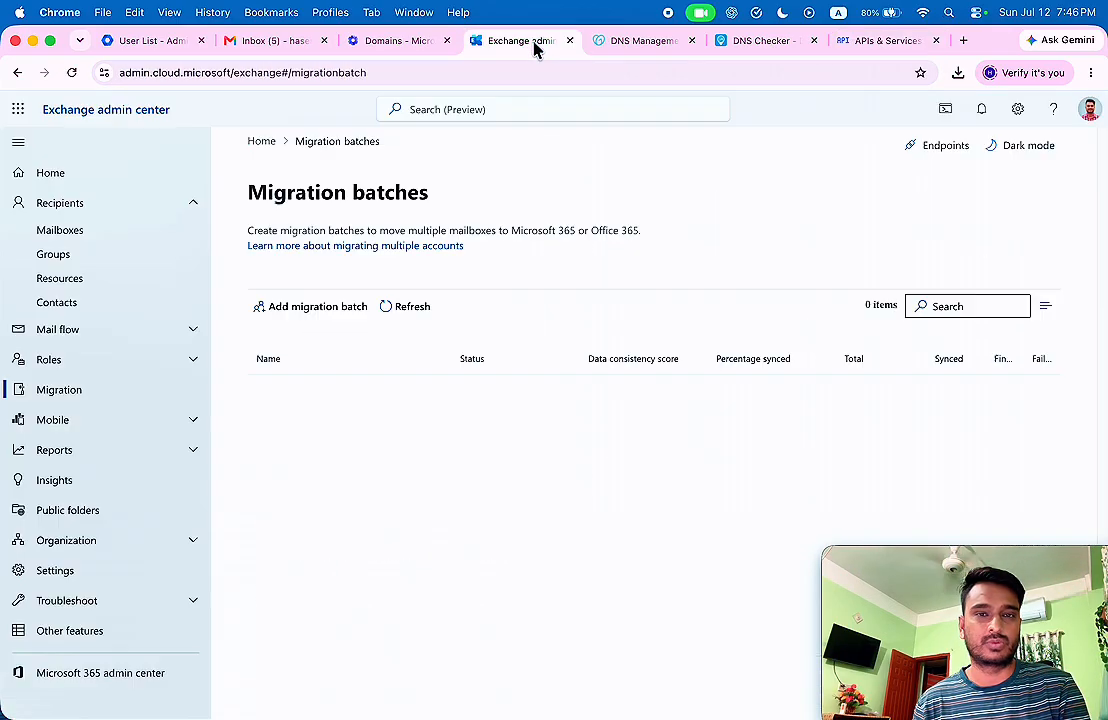
Add a migration batch named 'Google to Microsoft 365' on the Migration to Exchange Online path.
left_click(314, 320)
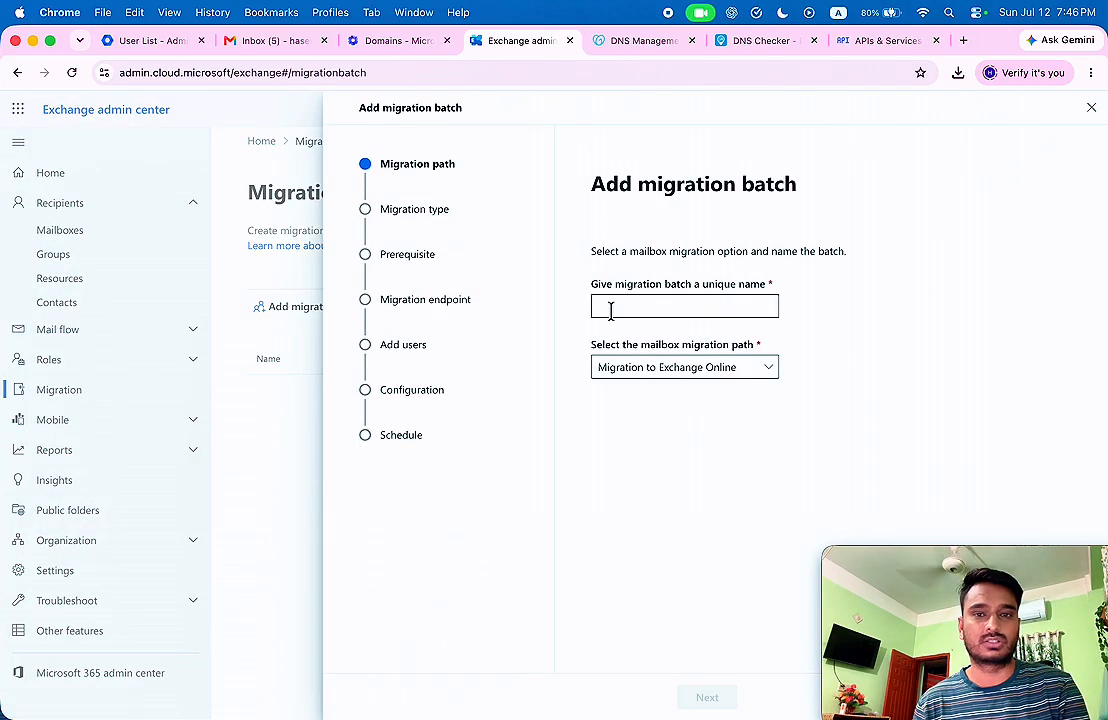
left_click(657, 309)
type("Google to Microsoft 365")
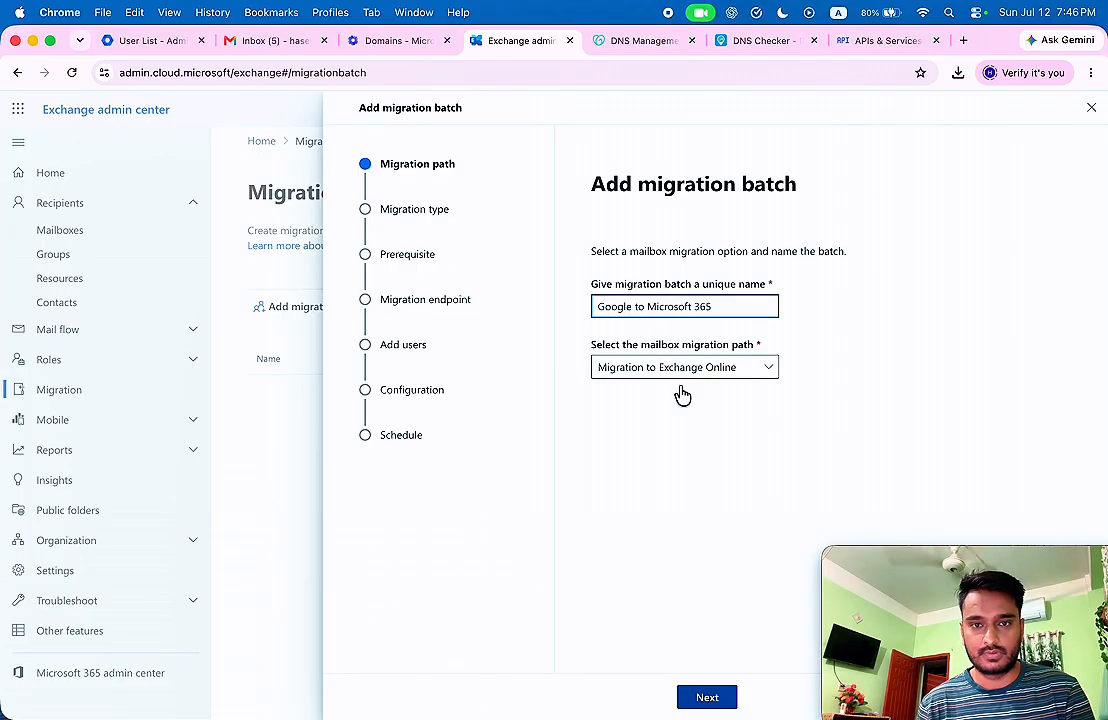
left_click(707, 697)
left_click(715, 340)
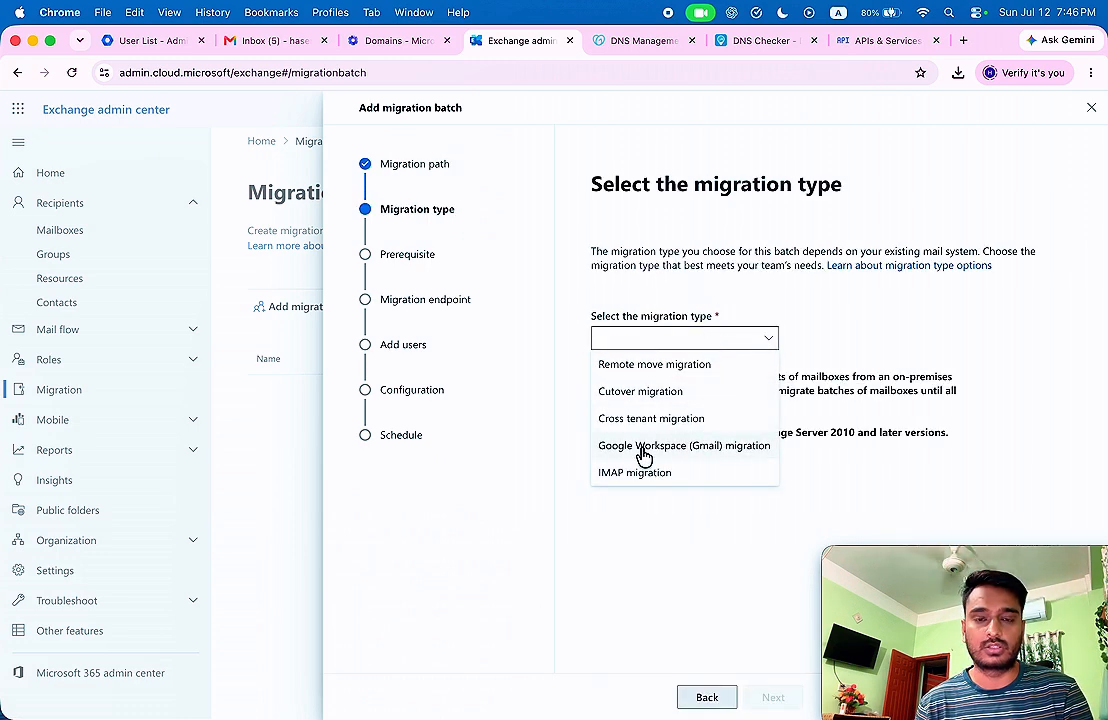
left_click(707, 697)
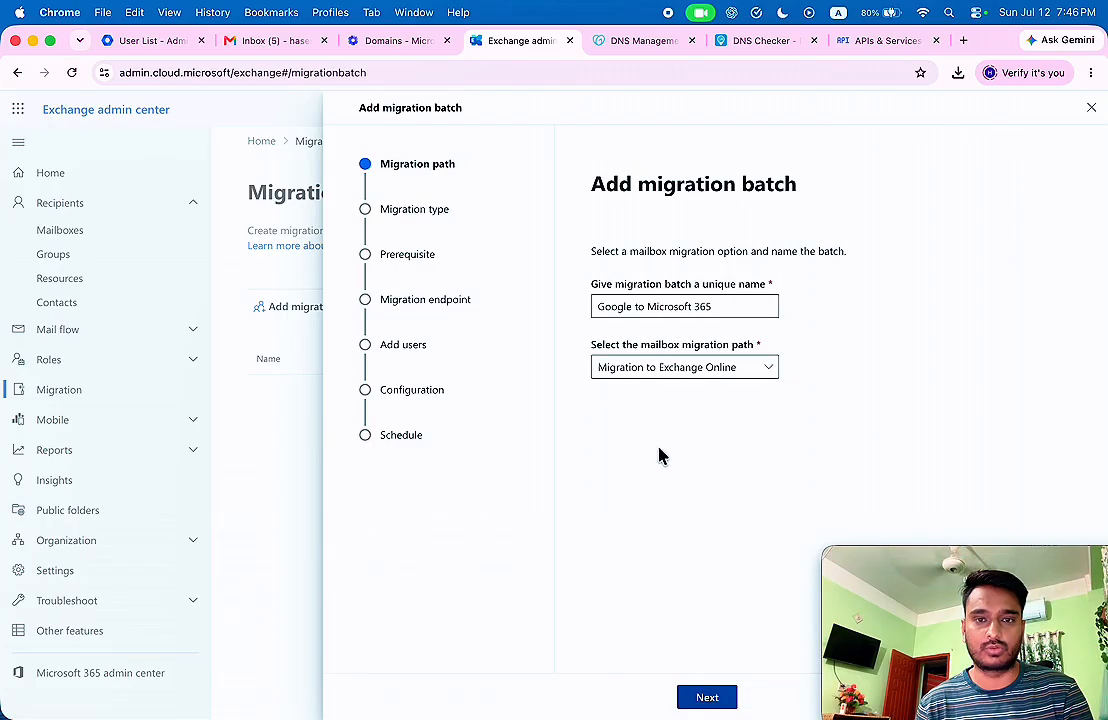
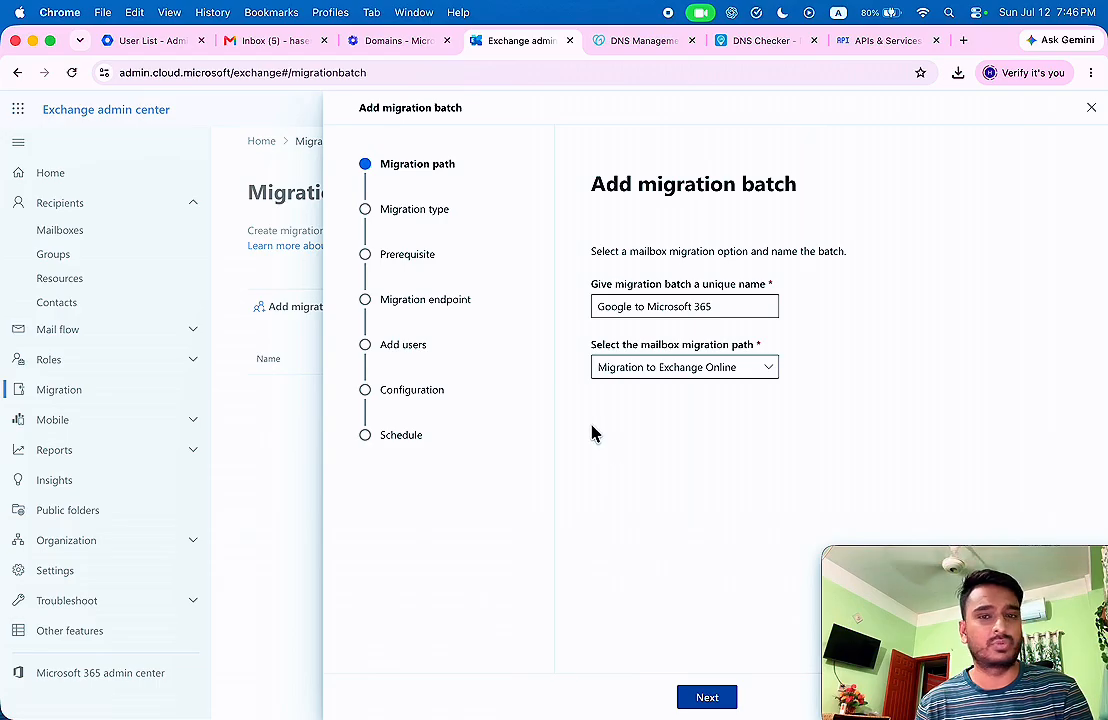
Set the batch's migration type to Google Workspace (Gmail) migration and advance to Prerequisites.
left_click(705, 700)
left_click(668, 340)
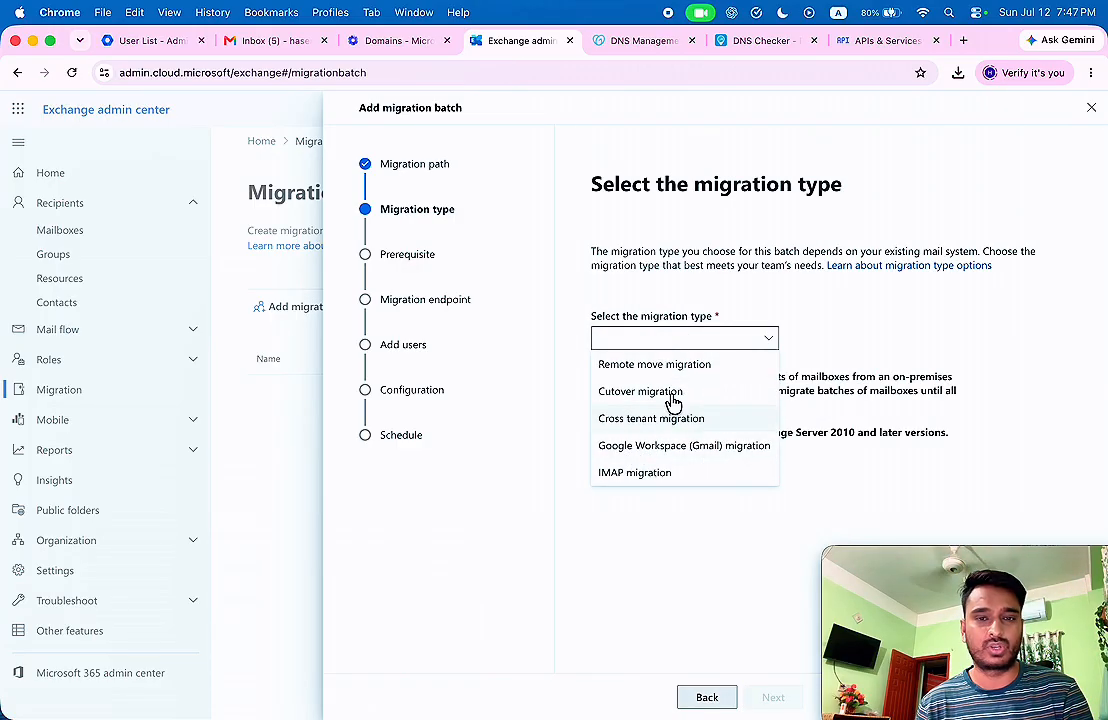
left_click(680, 450)
left_click(773, 698)
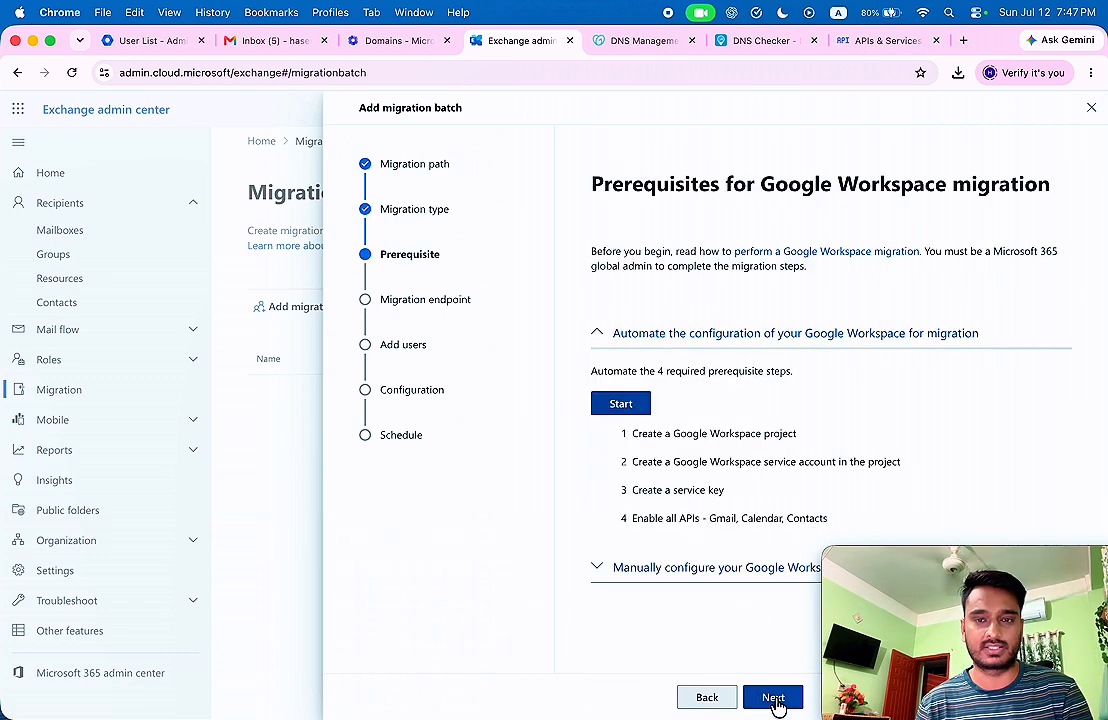
left_click_drag(960, 640, 138, 642)
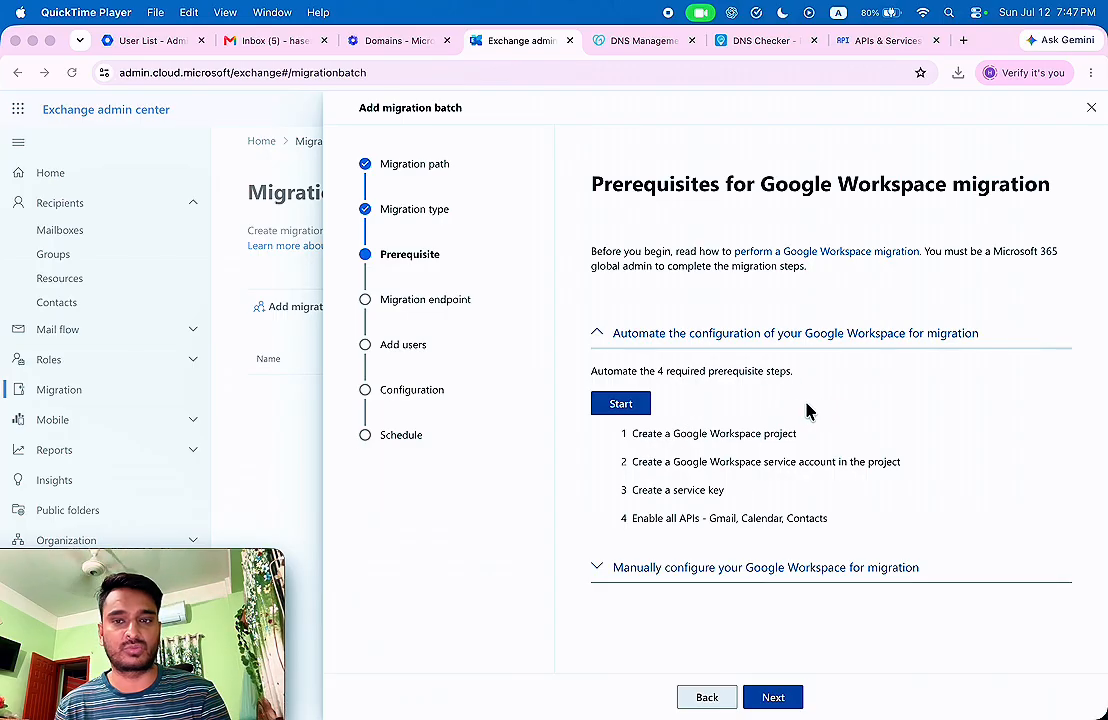
left_click(648, 413)
Run the automated prerequisite setup, signing in as the Workspace admin and allowing EAC Migration access.
left_click(622, 410)
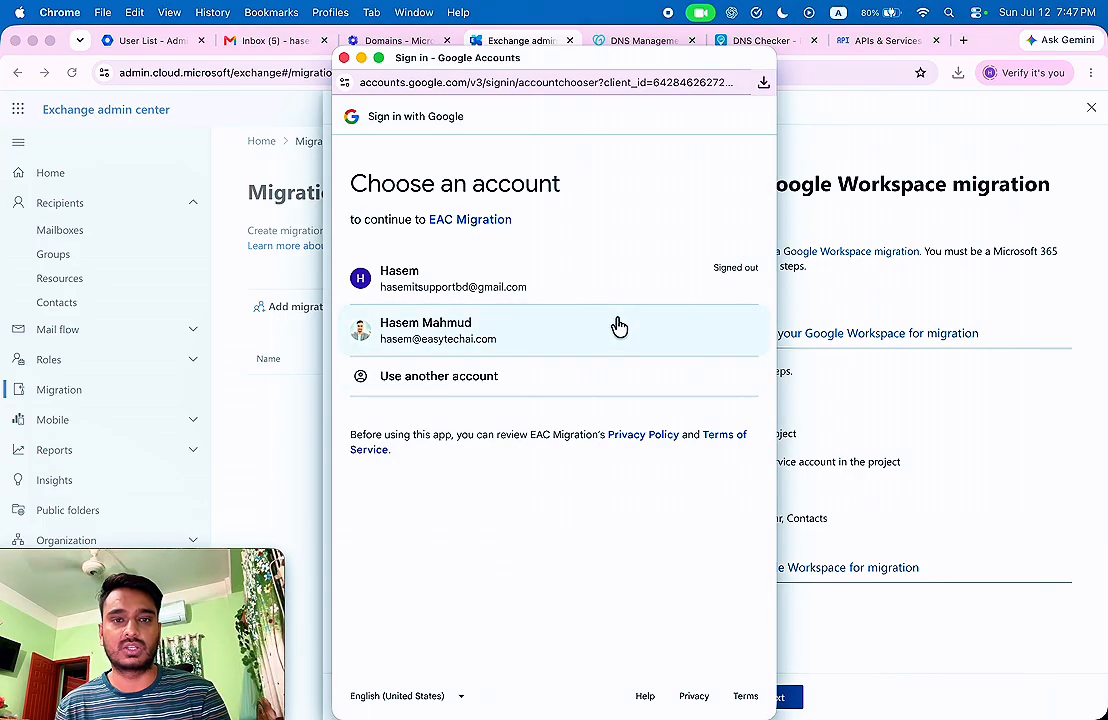
left_click(452, 340)
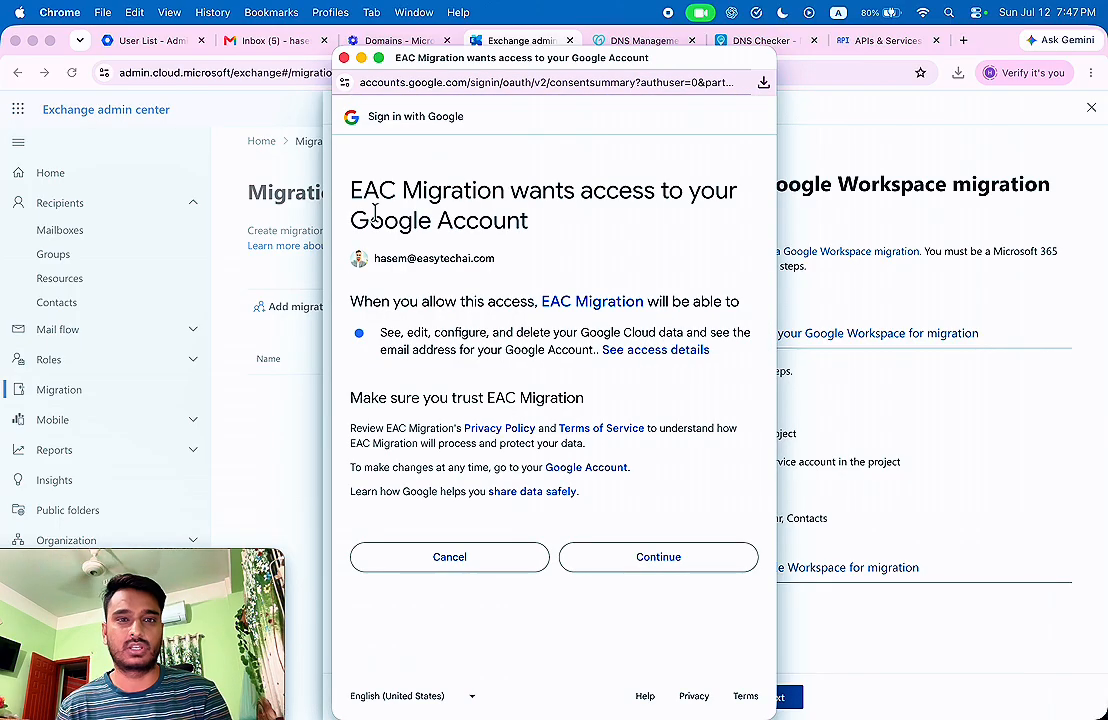
left_click_drag(361, 188, 569, 220)
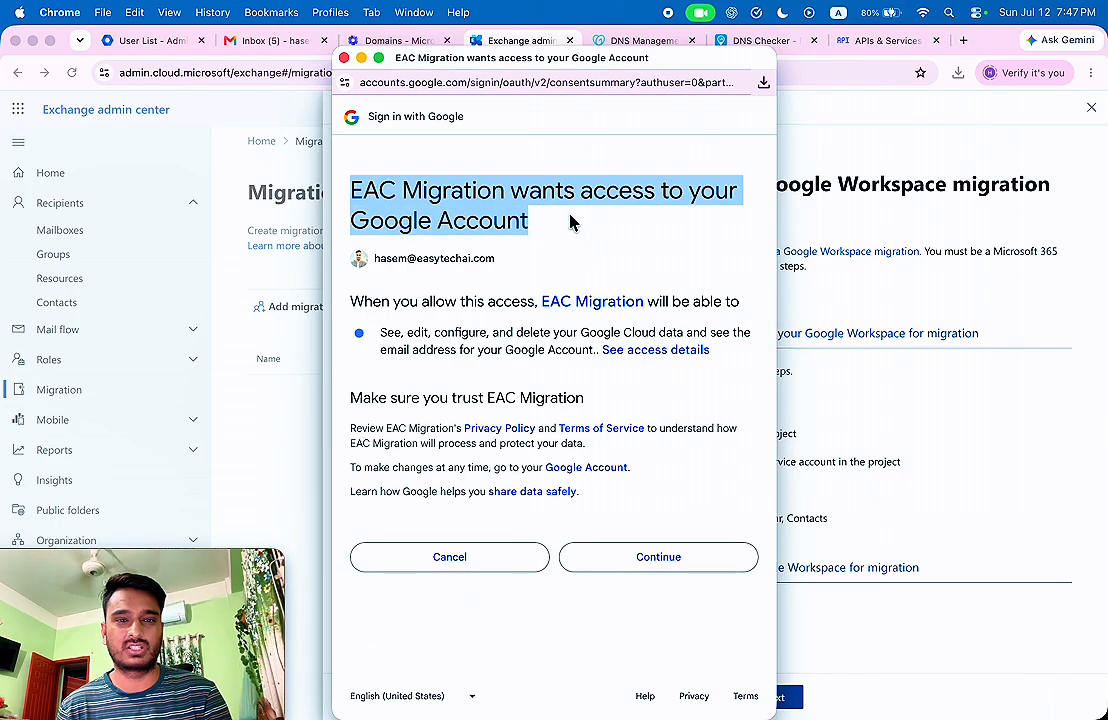
left_click(576, 220)
left_click(676, 562)
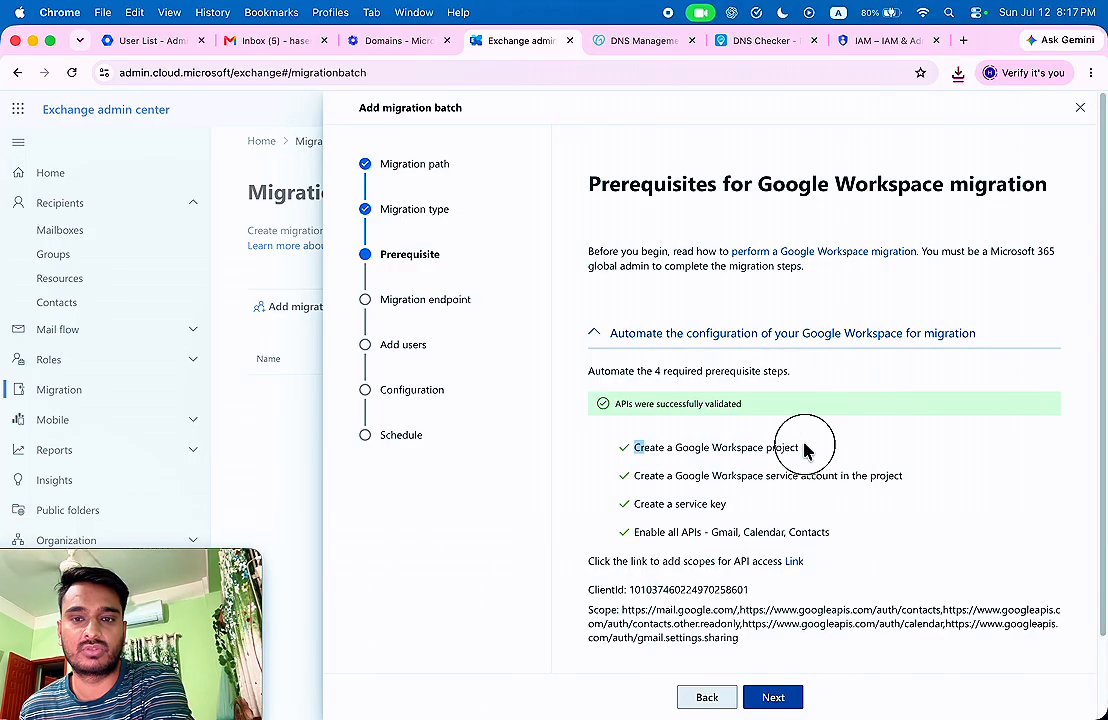
Review the completed service account, key and API steps, then open the API scopes page.
left_click_drag(645, 476, 816, 475)
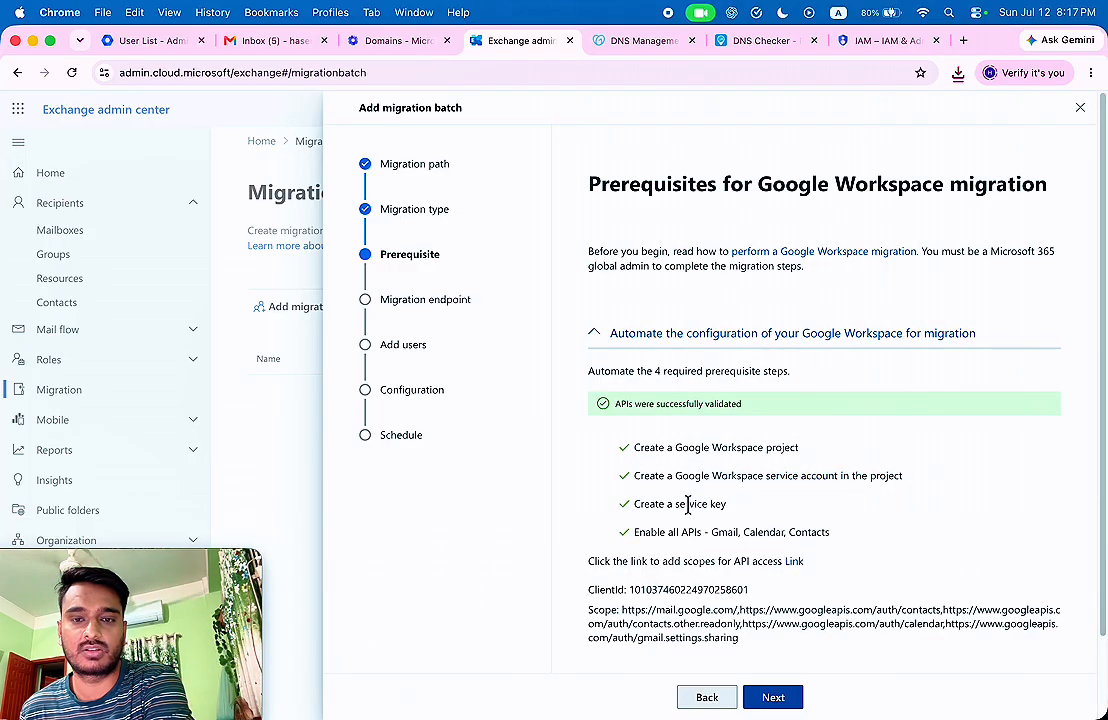
left_click_drag(650, 504, 783, 514)
left_click_drag(653, 532, 823, 530)
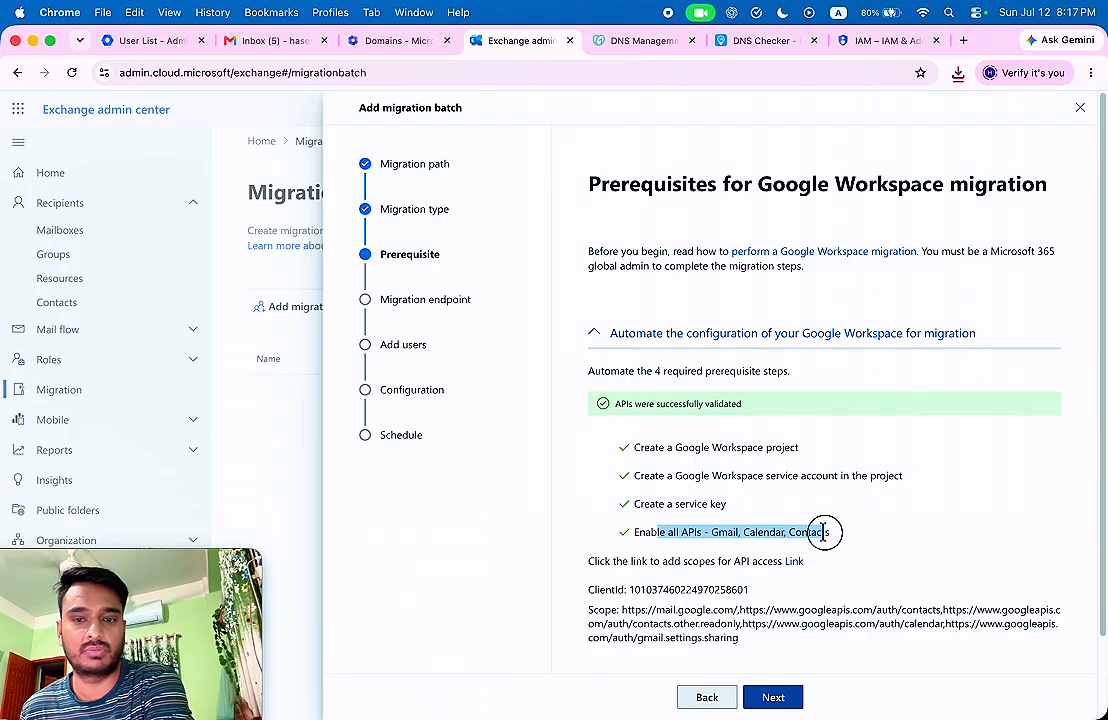
left_click(823, 530)
left_click(958, 73)
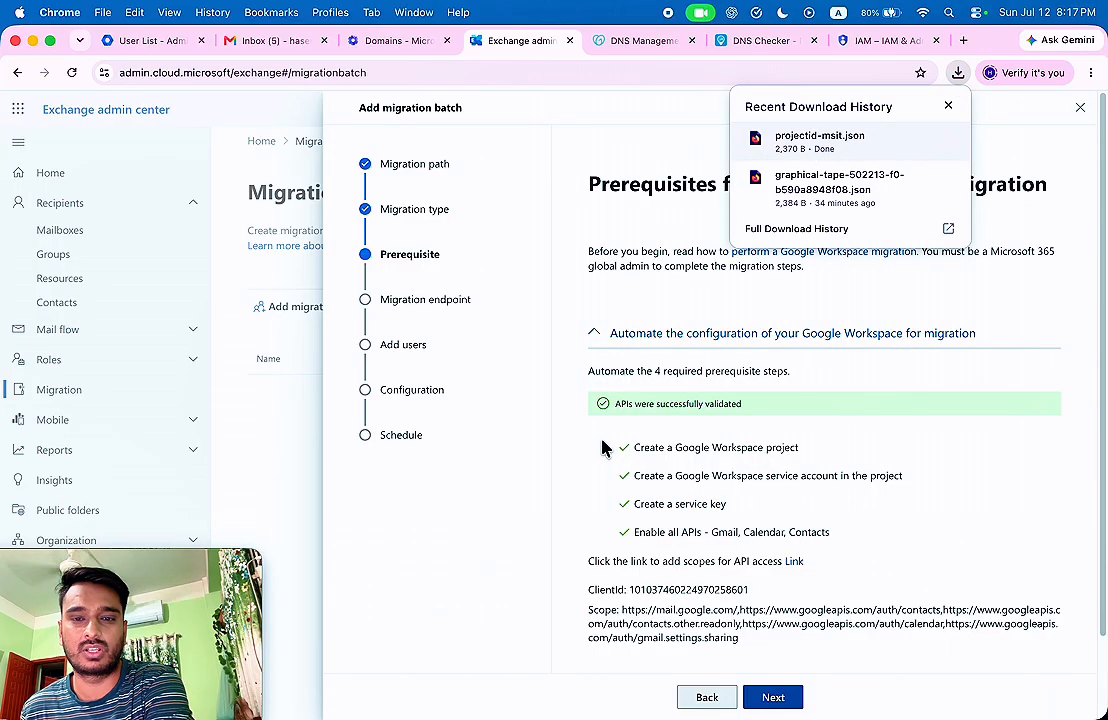
left_click(799, 564)
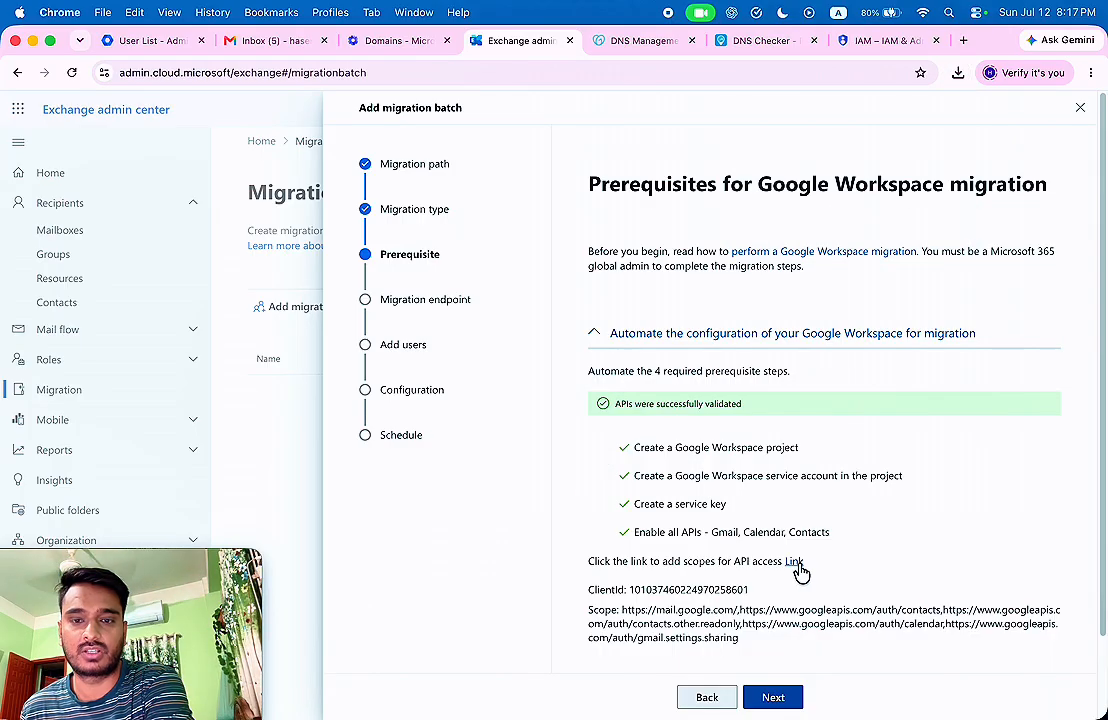
left_click(796, 564)
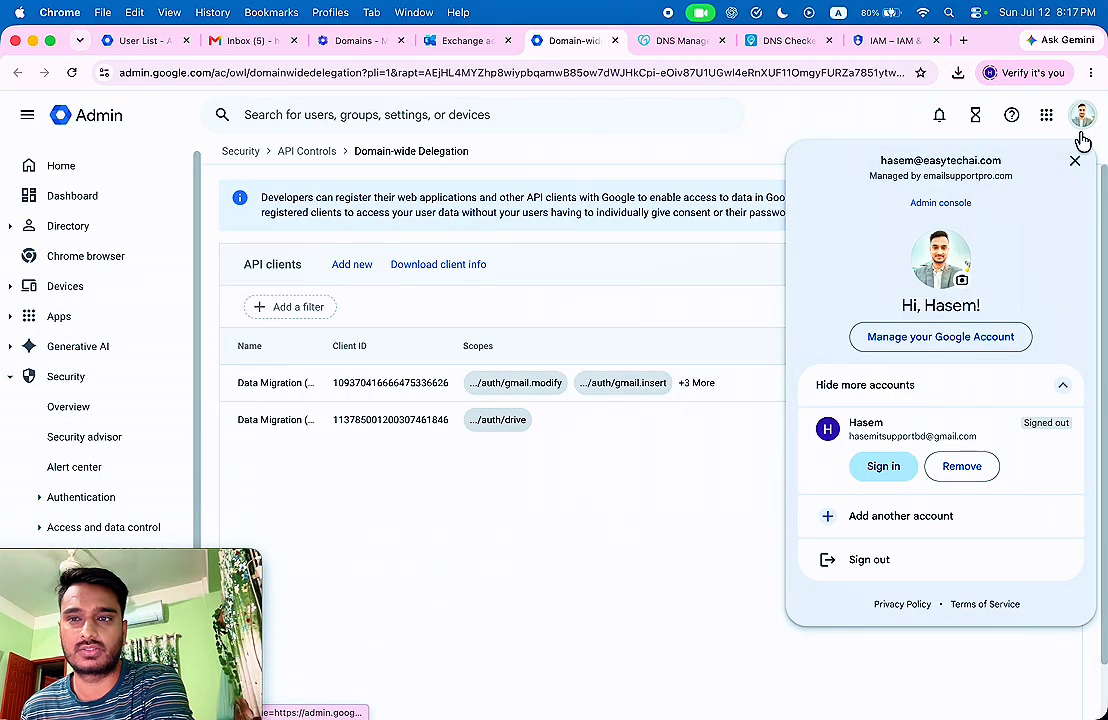
left_click(1075, 164)
Add a new domain-wide delegation client and paste in the migration's ClientId from Exchange.
left_click(355, 265)
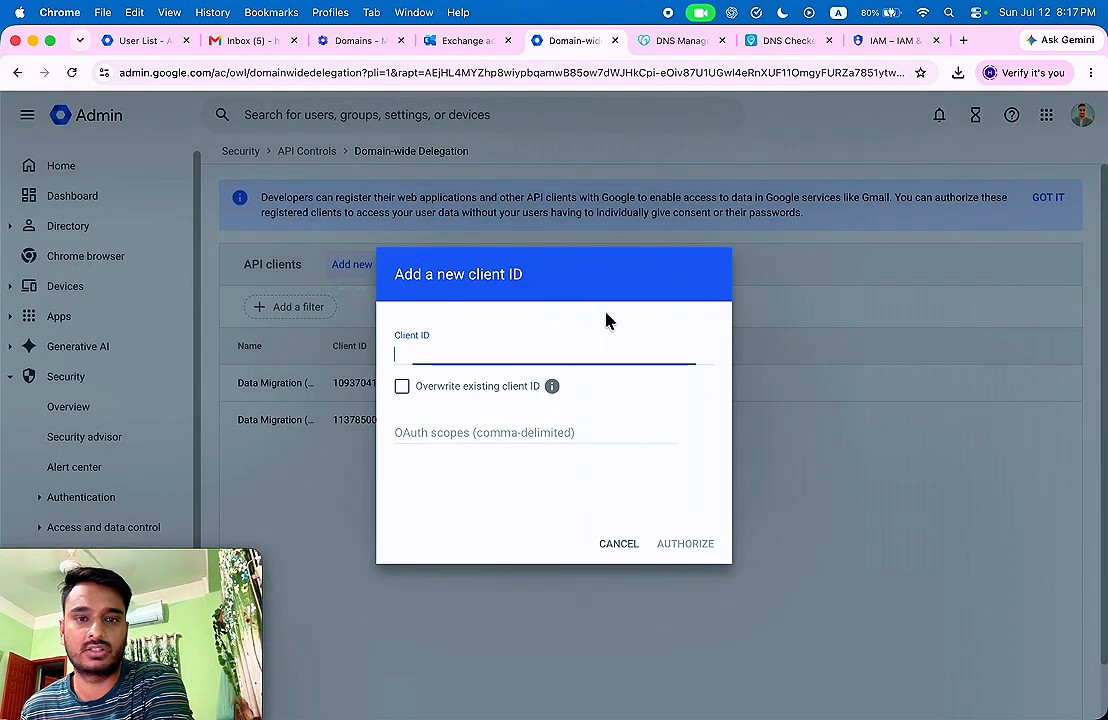
left_click(465, 41)
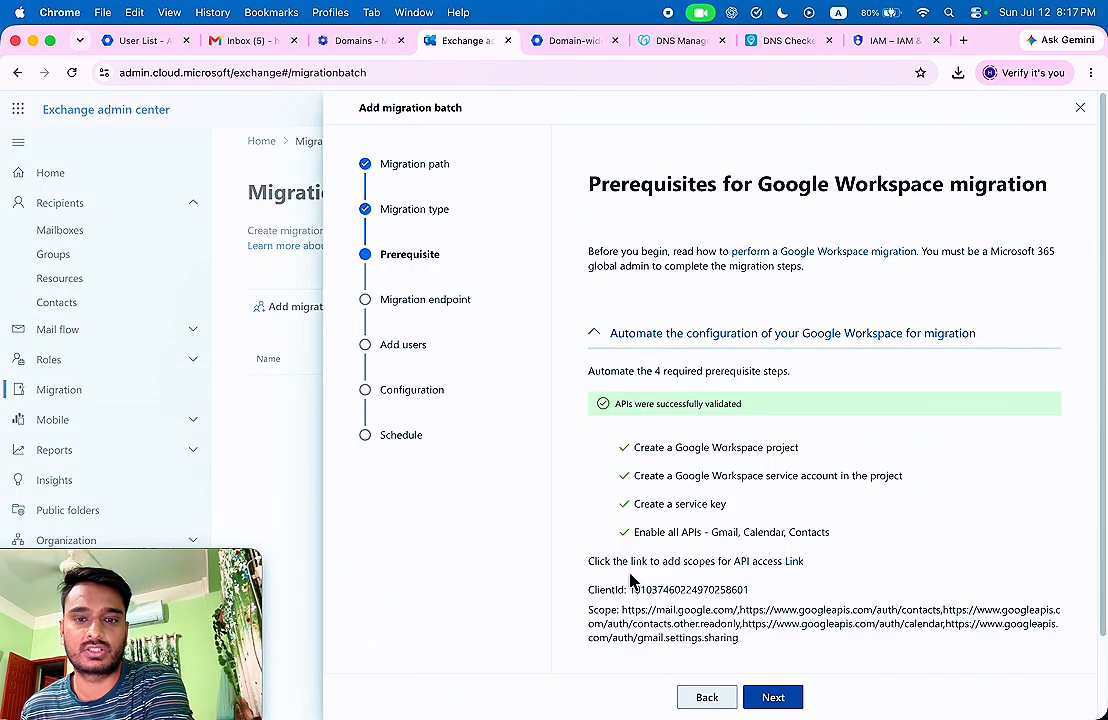
mouse_move(630, 590)
left_mouse_down()
mouse_move(748, 590)
mouse_move(628, 589)
left_mouse_up()
left_click(762, 593)
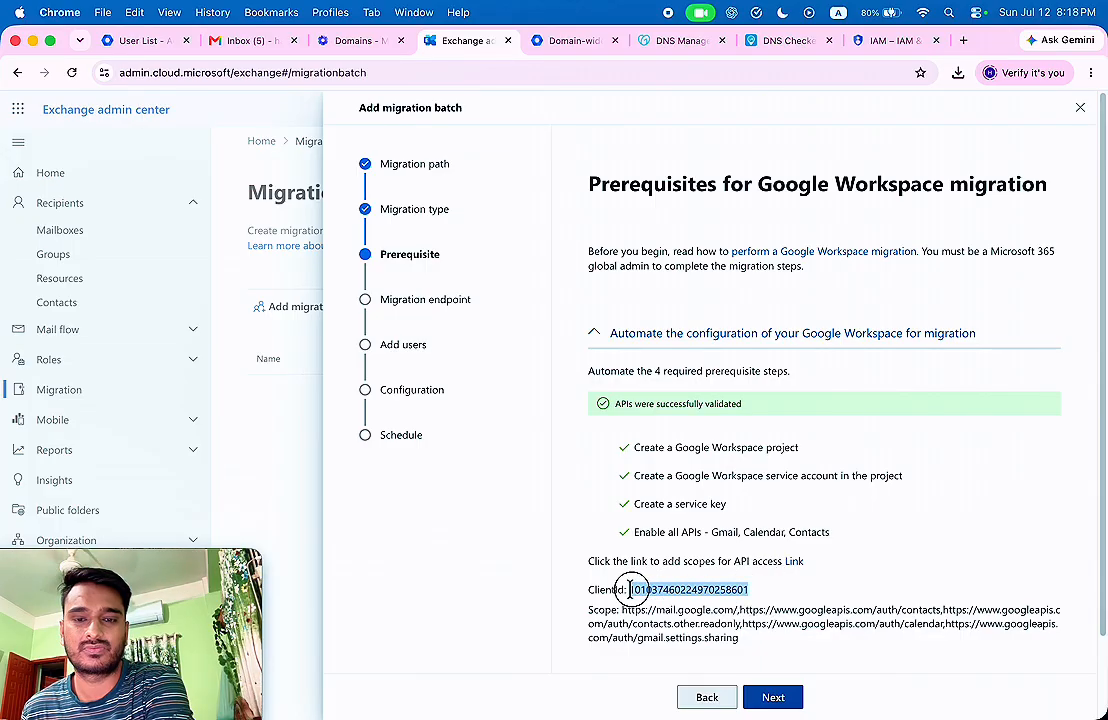
right_click(646, 590)
left_click(676, 465)
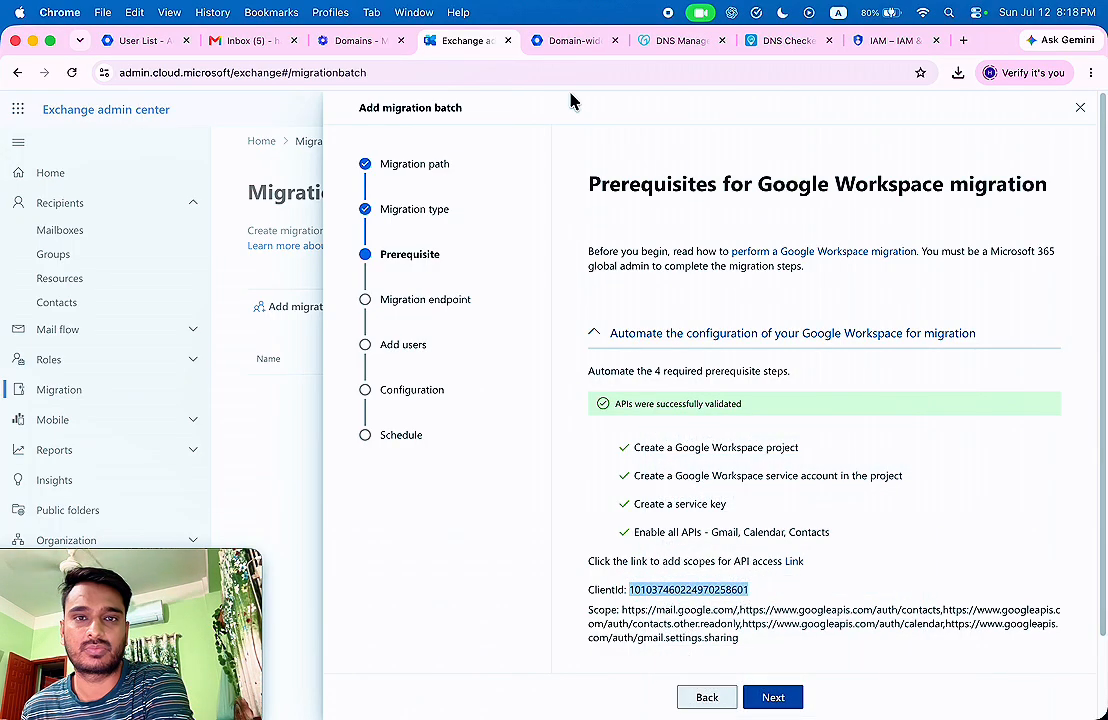
left_click(573, 40)
right_click(438, 358)
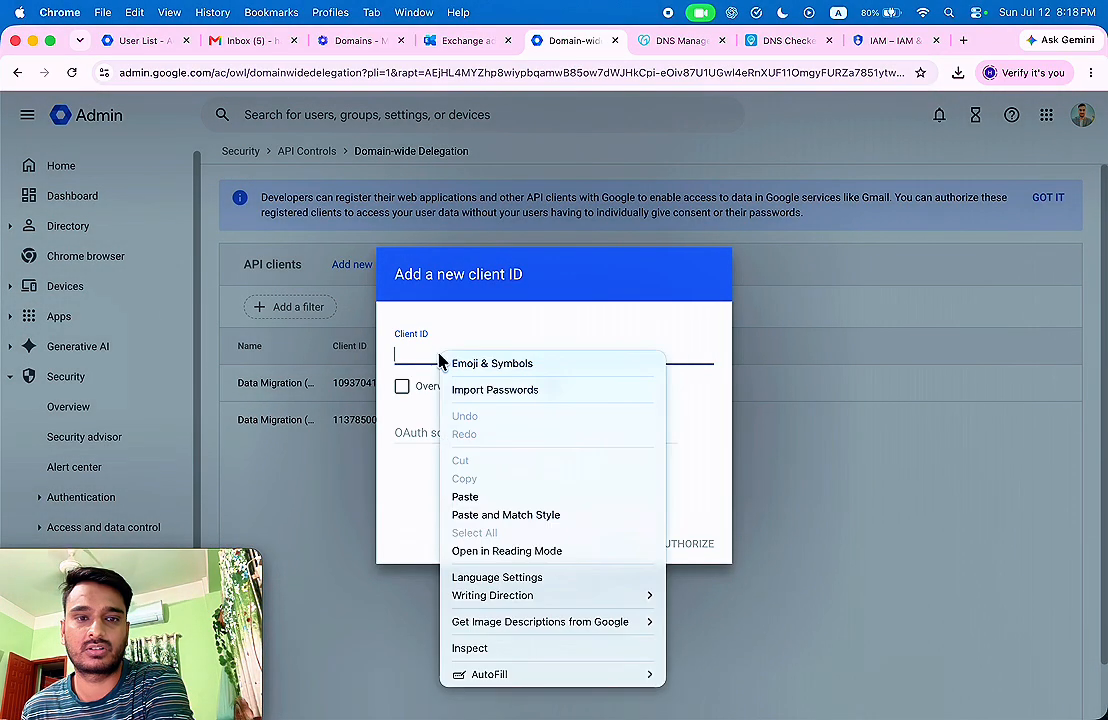
left_click(468, 497)
Paste the Scope URLs into OAuth scopes, tick Overwrite existing client ID, and authorize.
left_click(465, 40)
left_click(733, 594)
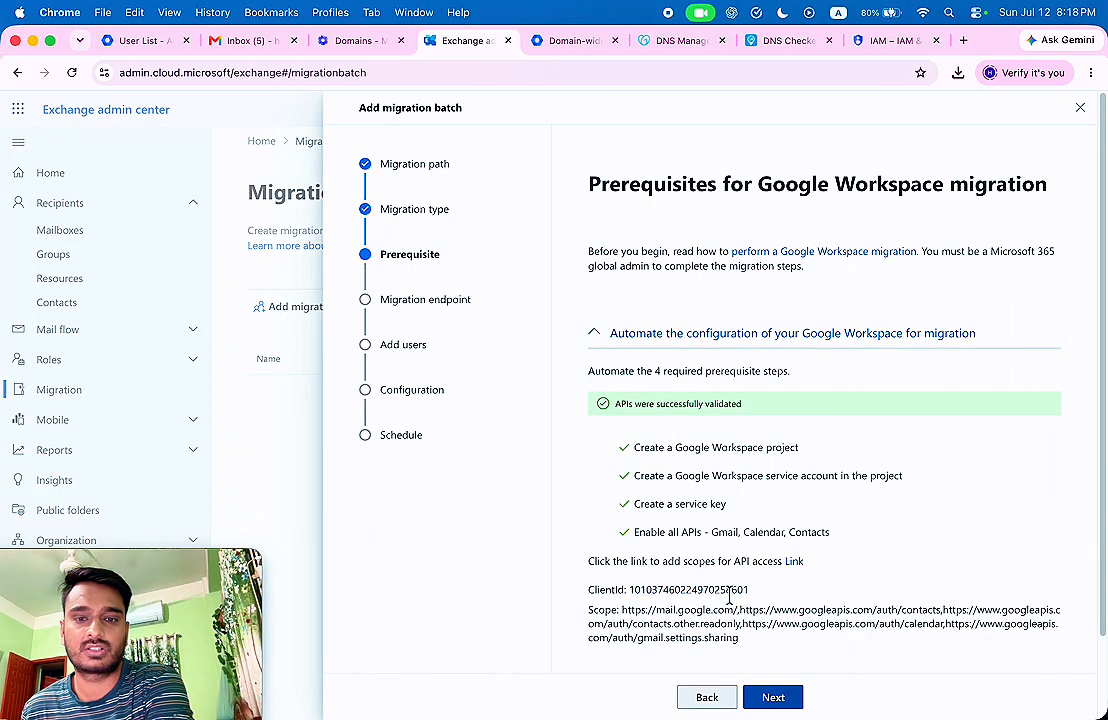
left_click_drag(622, 610, 740, 638)
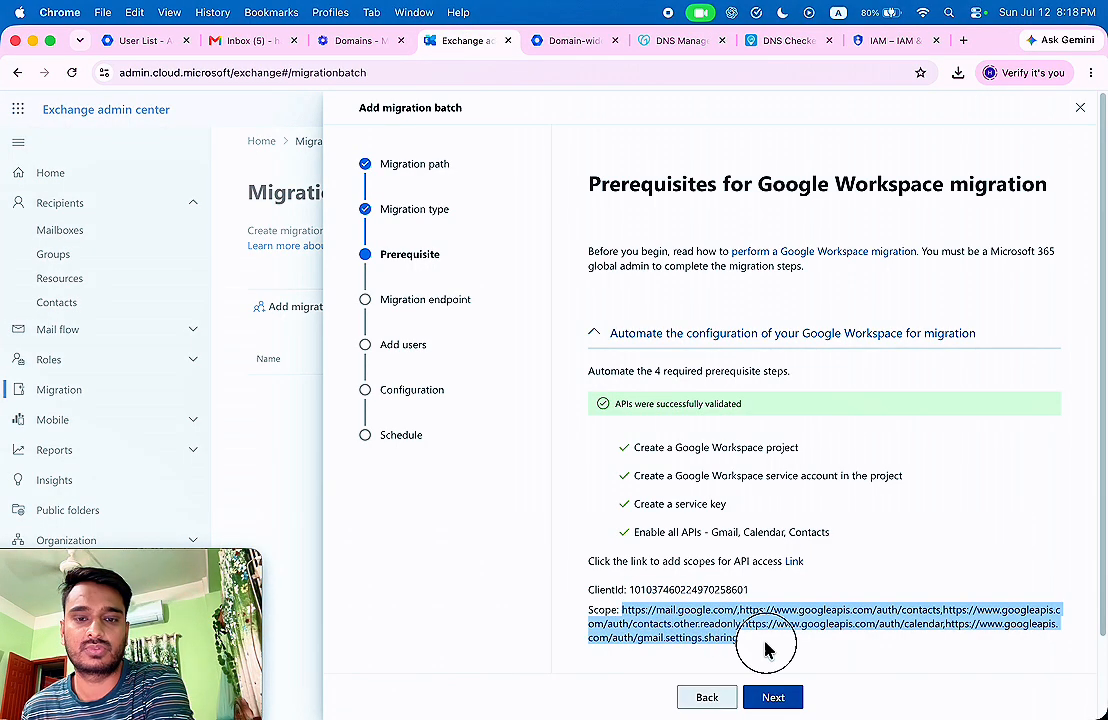
right_click(708, 624)
left_click(733, 463)
left_click(567, 42)
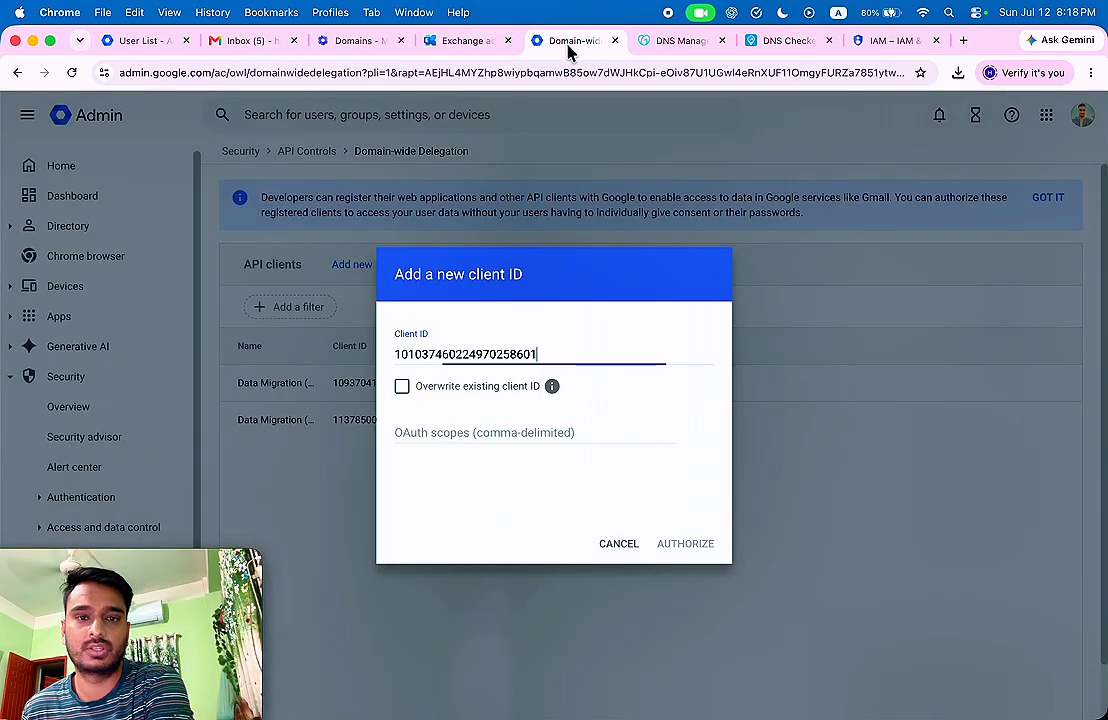
left_click(425, 428)
right_click(476, 430)
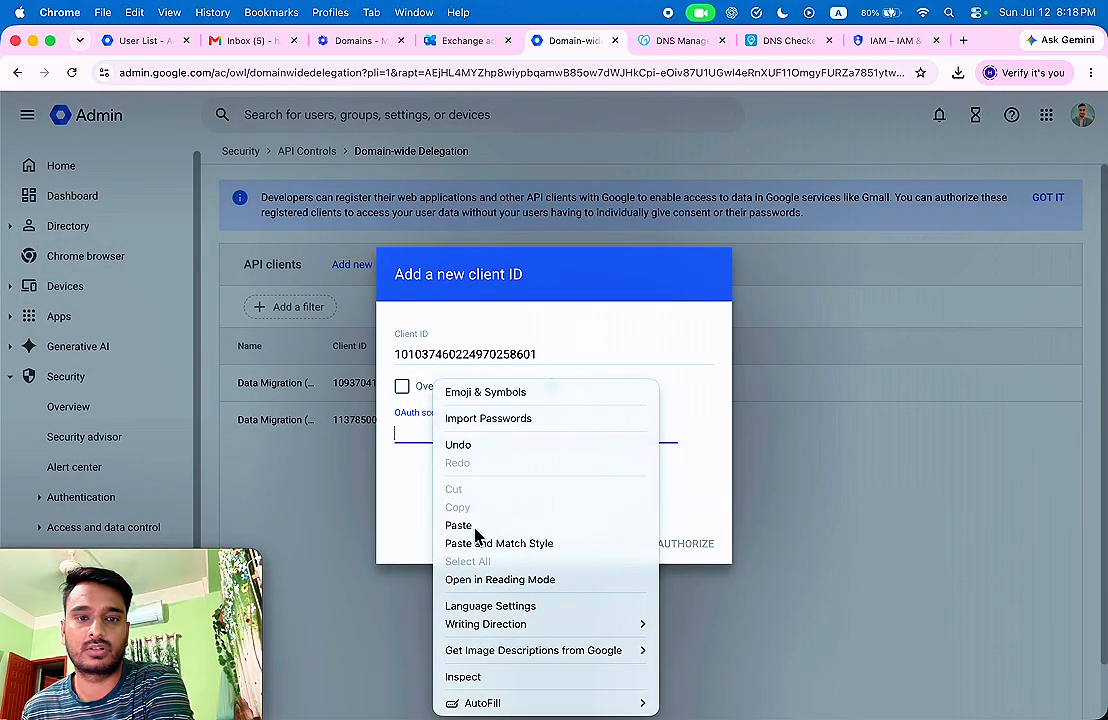
left_click(477, 527)
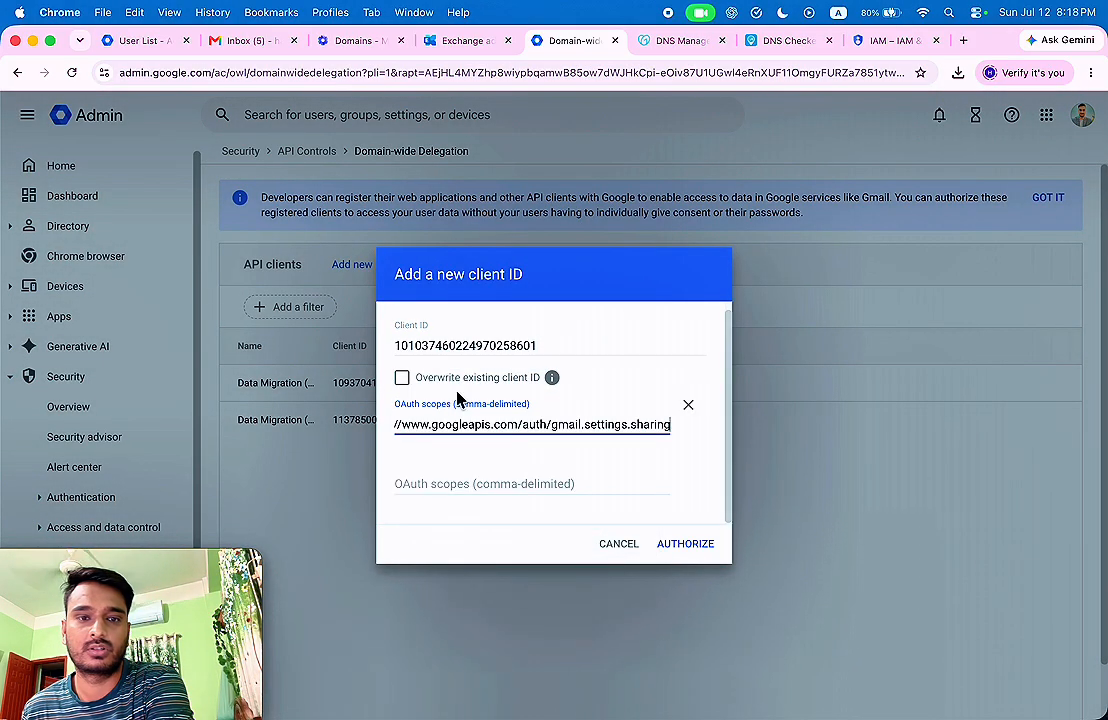
left_click(401, 379)
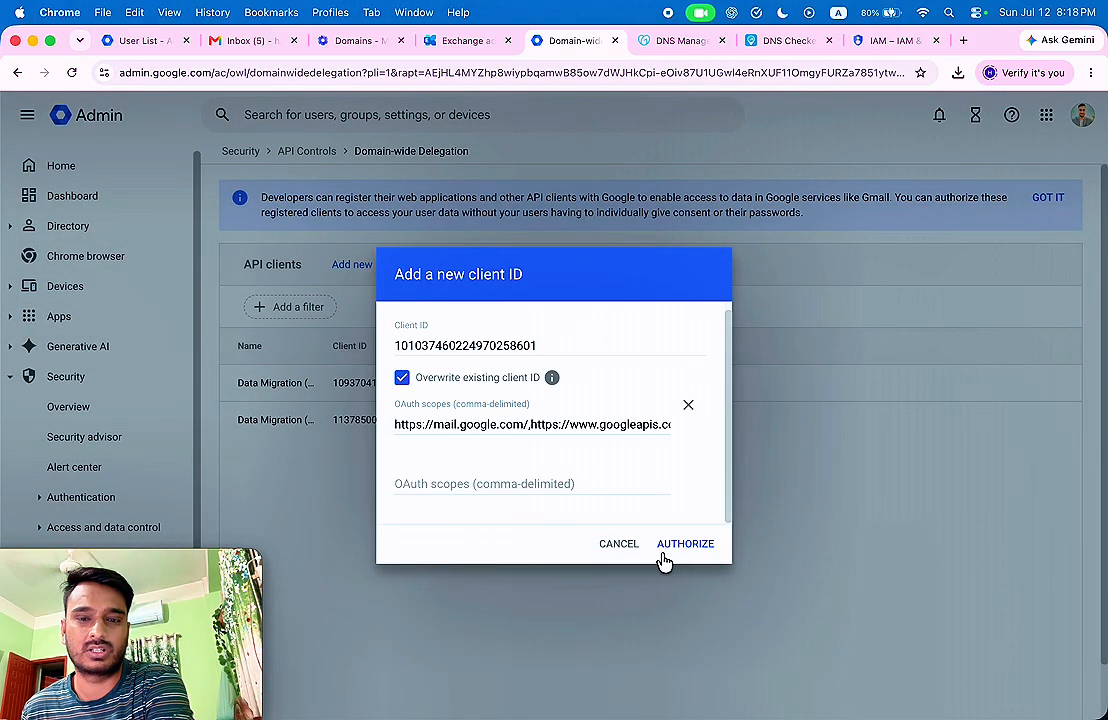
left_click(697, 551)
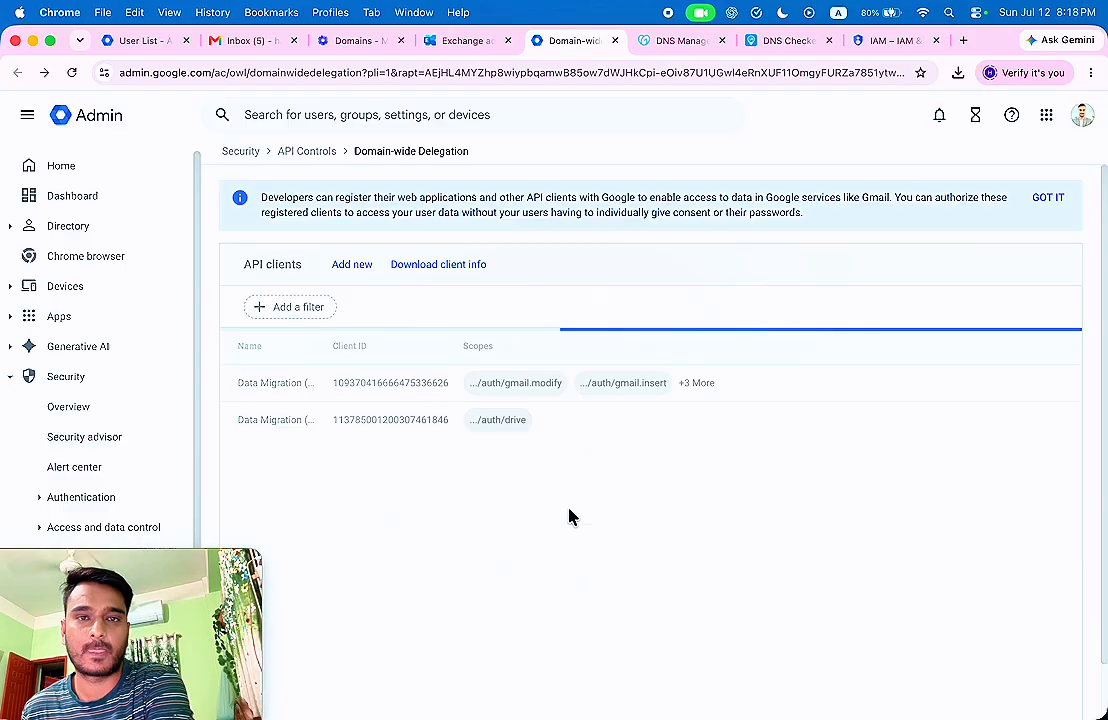
left_click(470, 41)
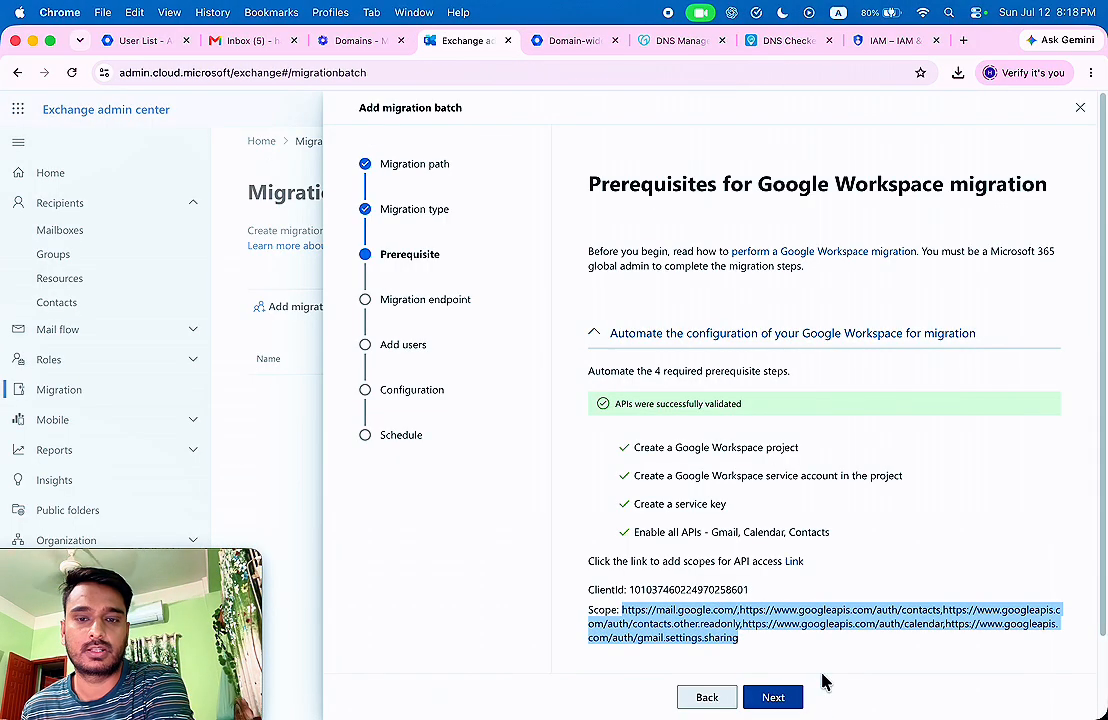
Create a new migration endpoint named 'Microsoft 365 Migration'.
left_click(773, 696)
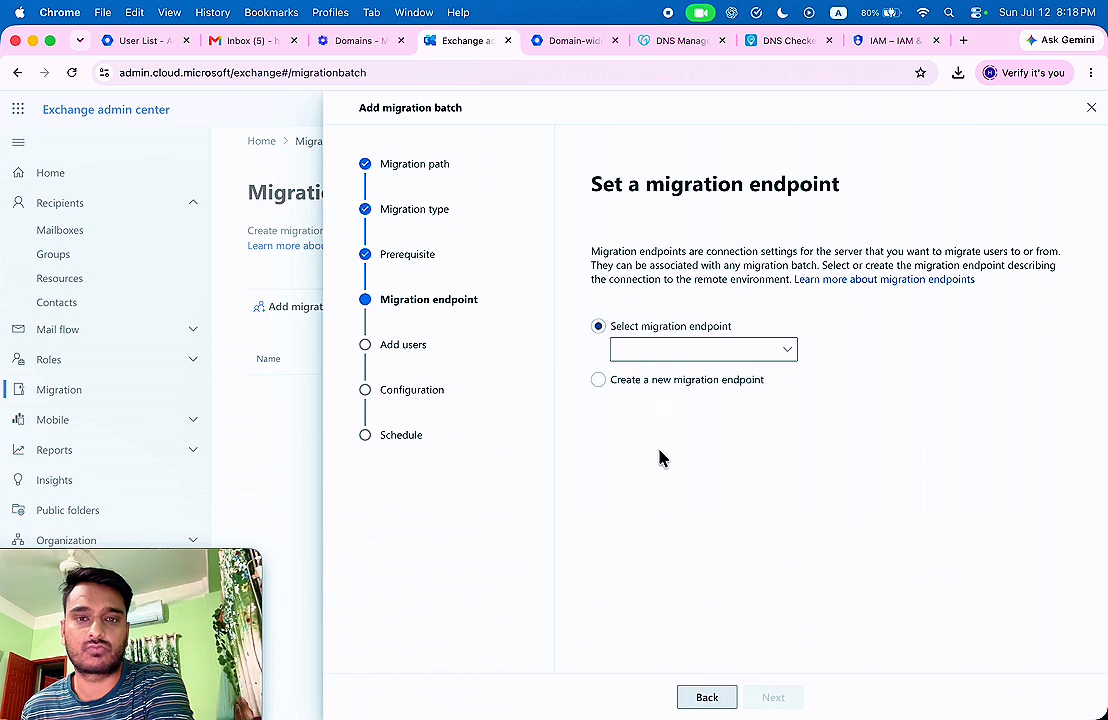
left_click(662, 381)
left_click(783, 698)
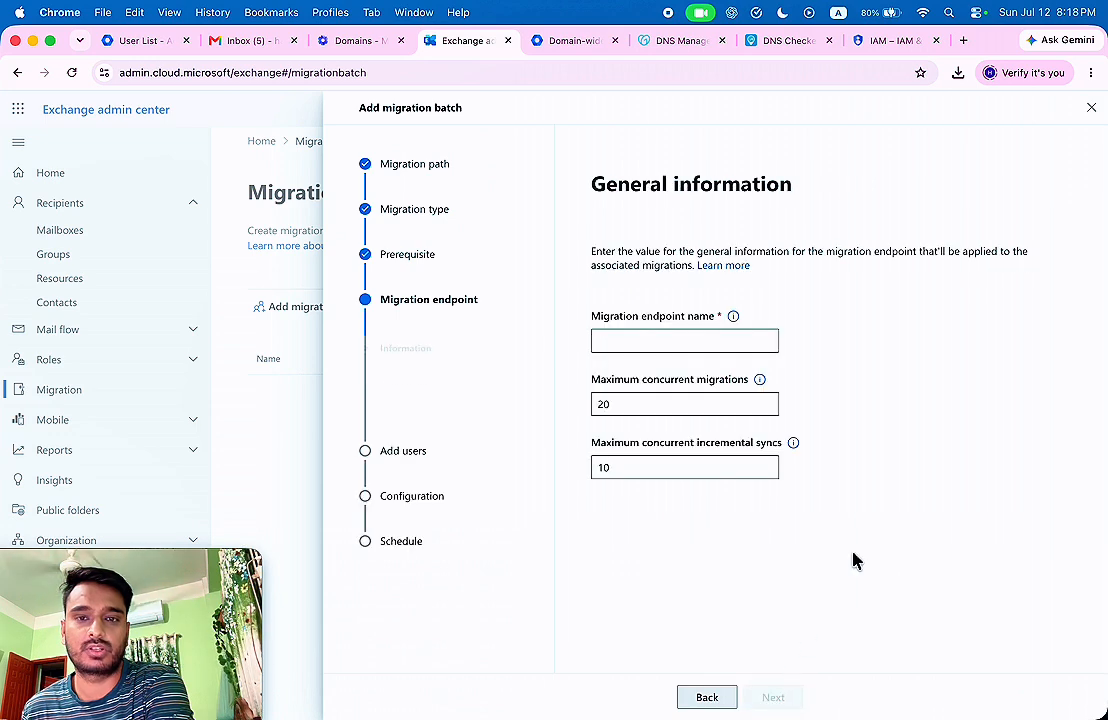
left_click(668, 338)
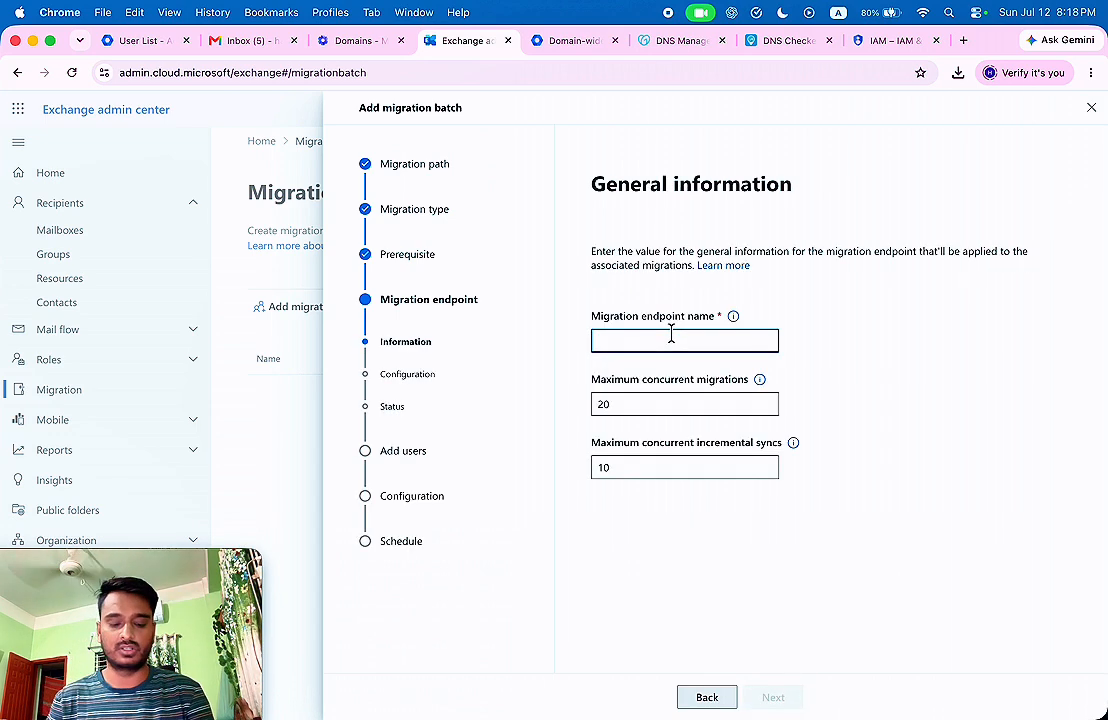
type("Microsoft 365 Migration")
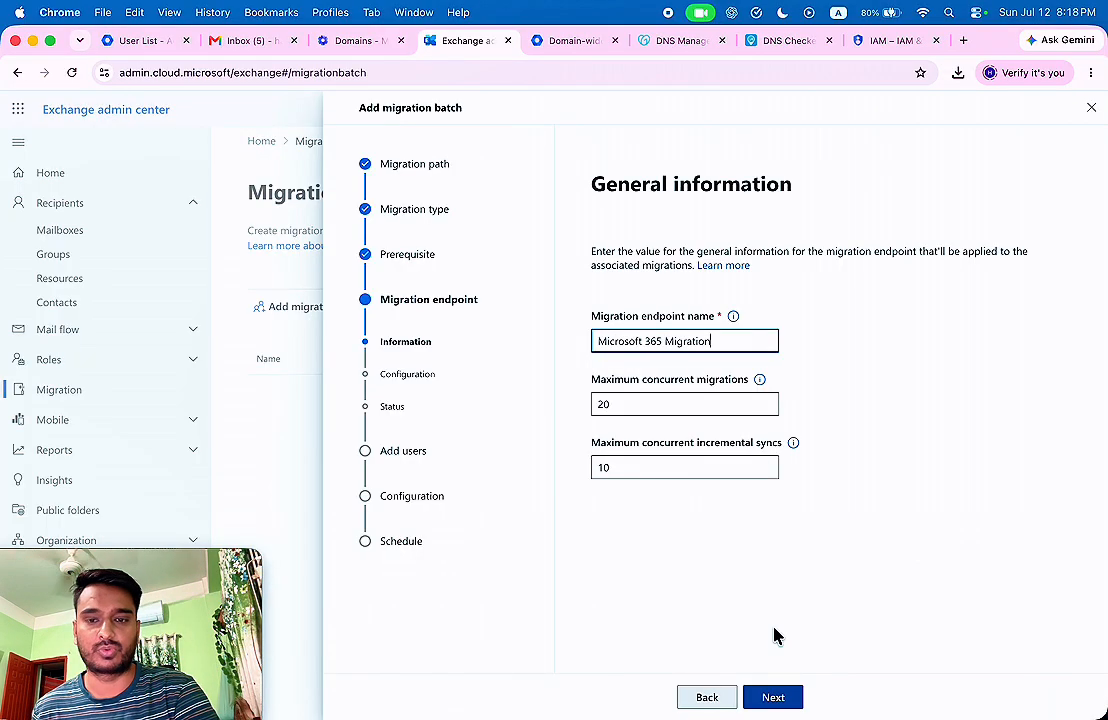
left_click(773, 697)
Copy the admin's e-mail from Google Admin's user list into the endpoint's Email address field.
left_click(600, 340)
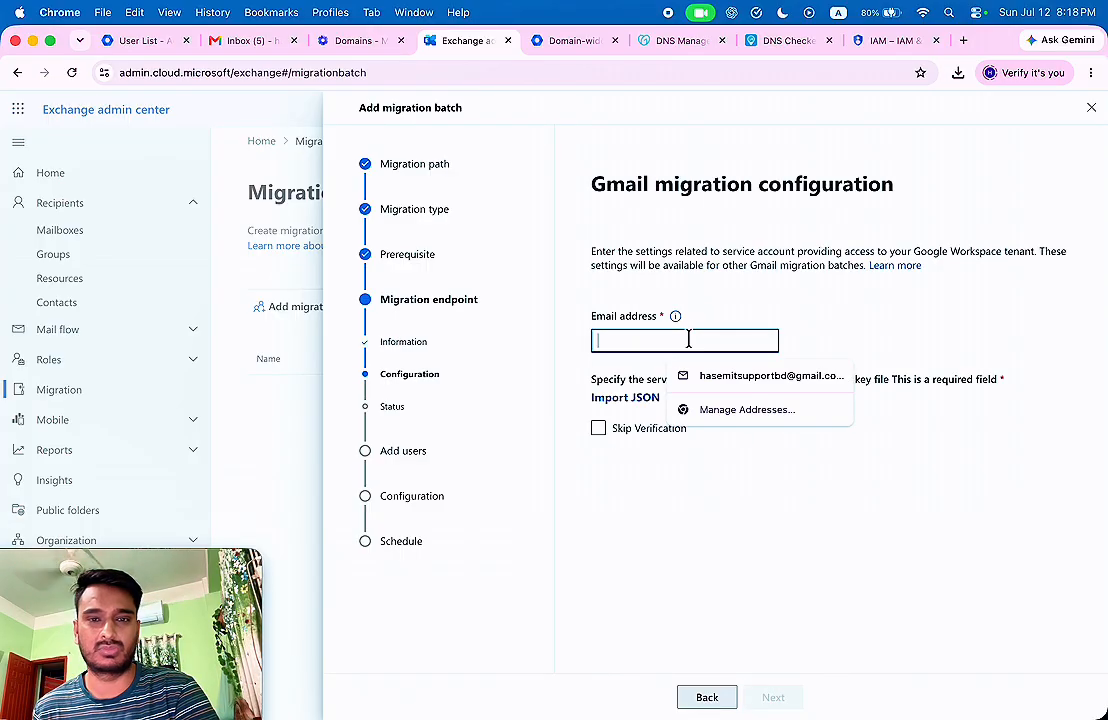
left_click(125, 40)
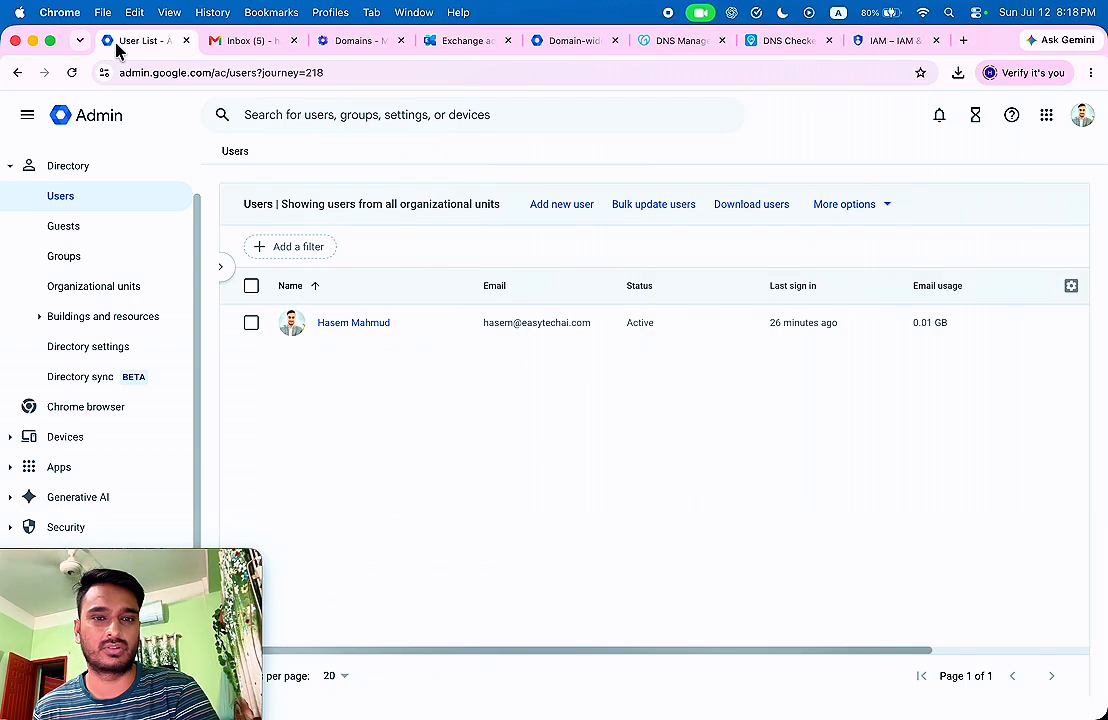
left_click_drag(484, 323, 578, 322)
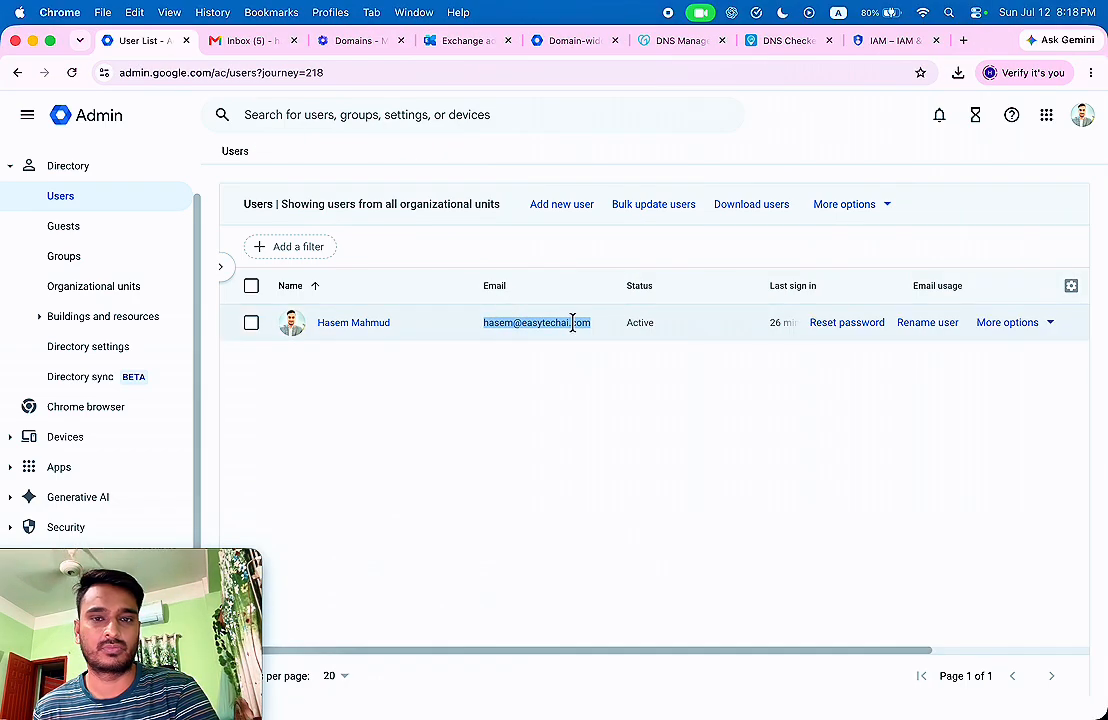
right_click(578, 322)
left_click(600, 356)
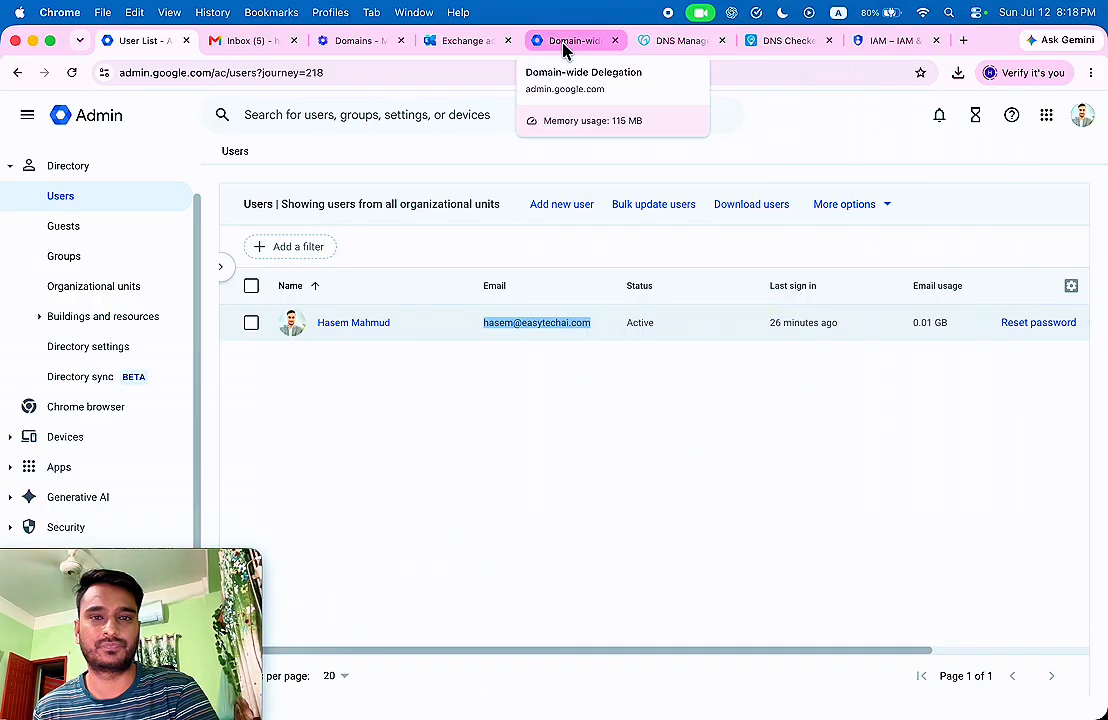
left_click(462, 41)
left_click(652, 346)
right_click(652, 346)
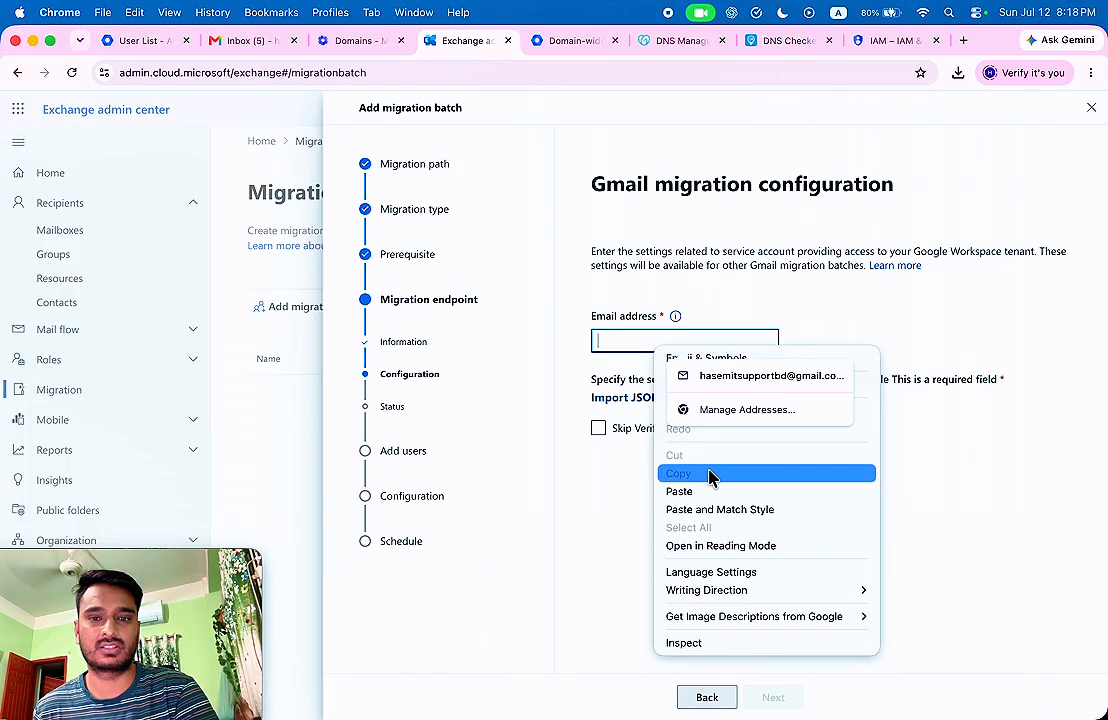
left_click(700, 492)
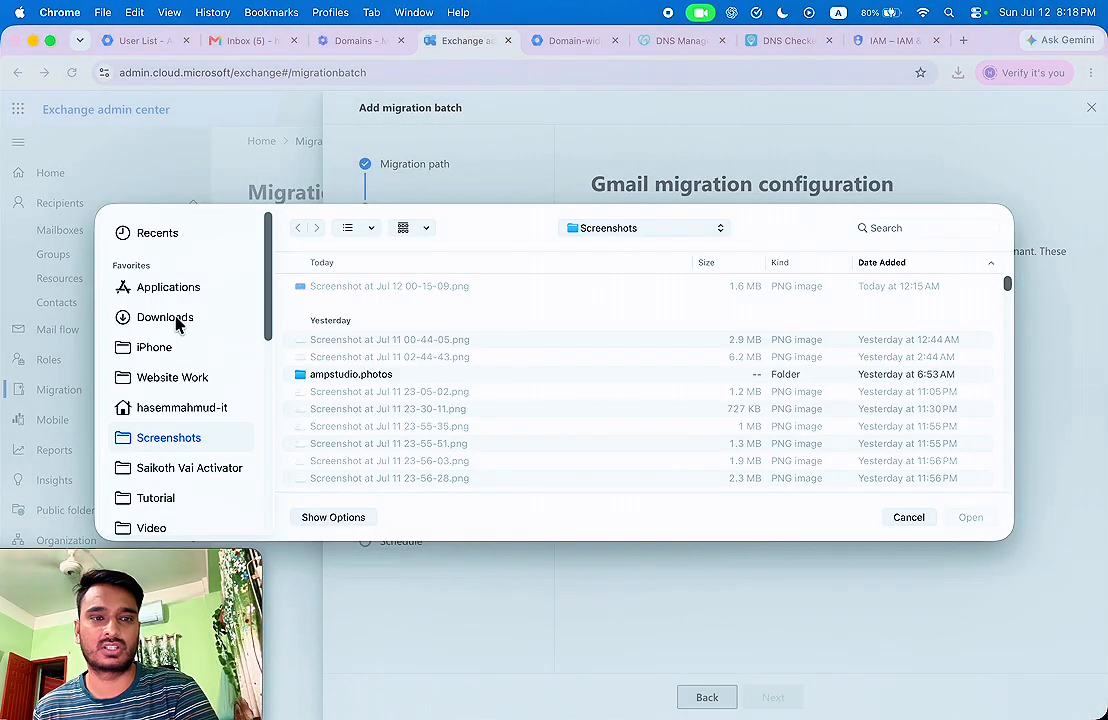
Import the projectid-msit.json key, remove the address's leading space, and save the endpoint.
left_click(178, 321)
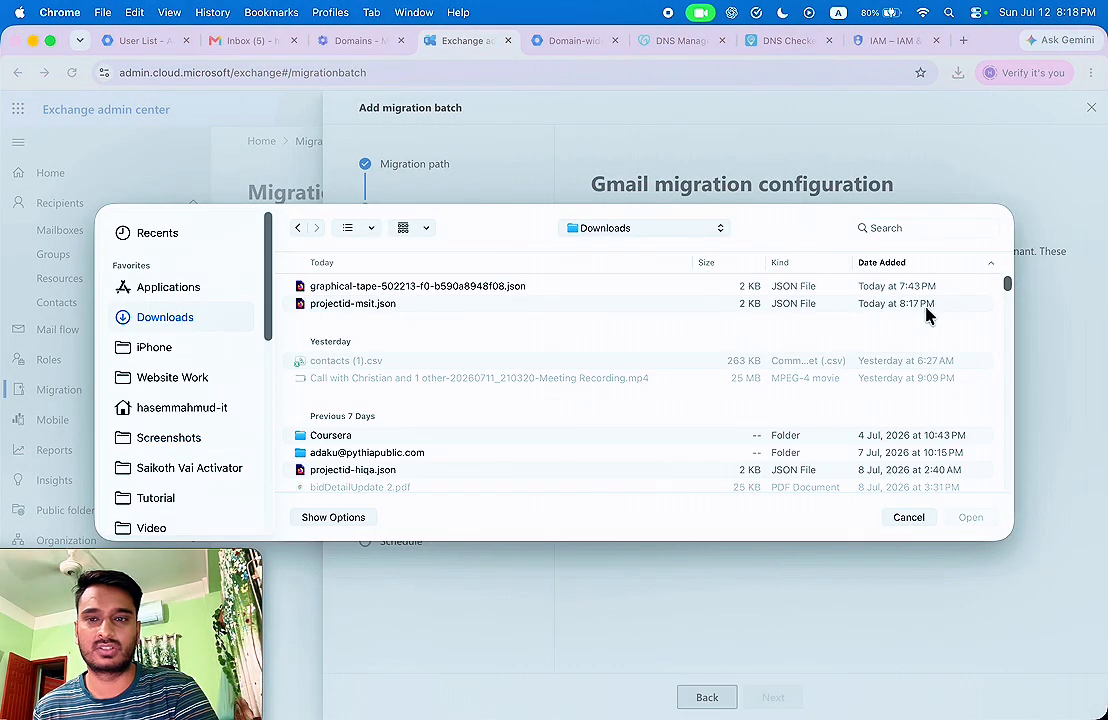
left_click(391, 305)
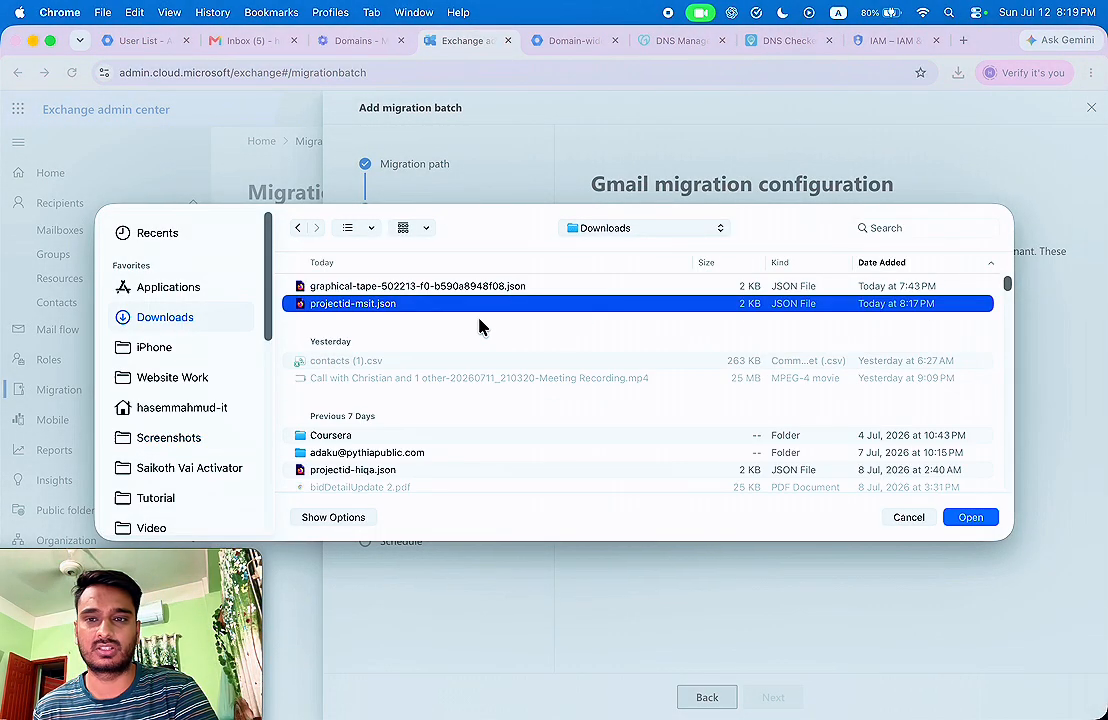
left_click(970, 518)
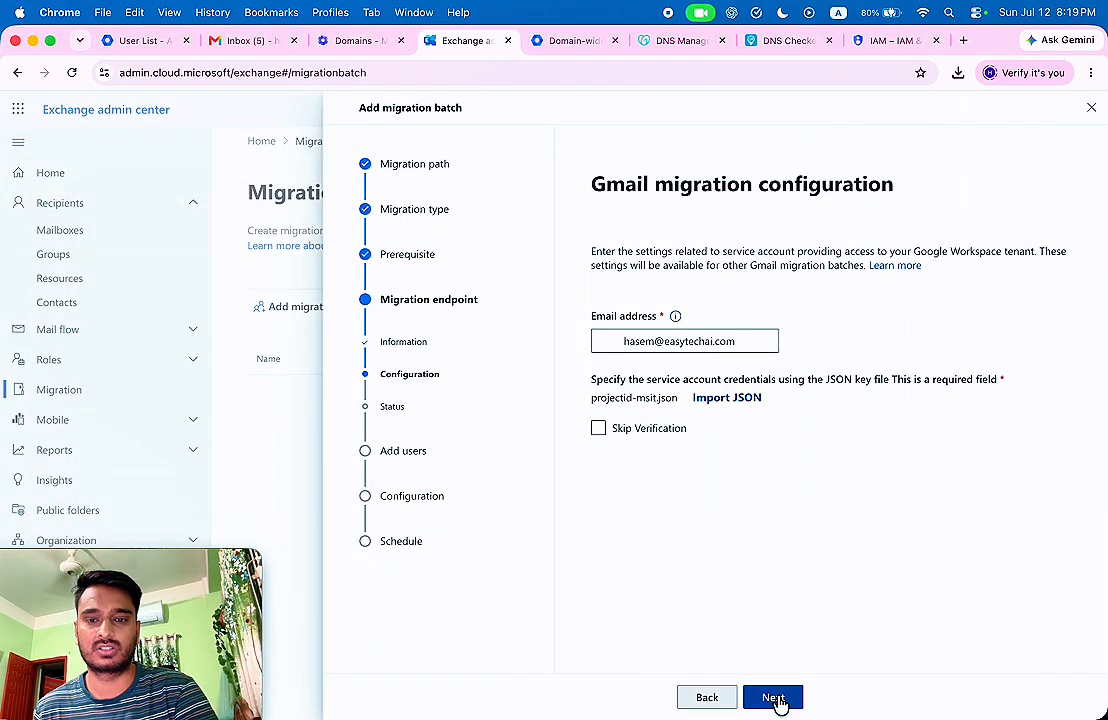
left_click(638, 428)
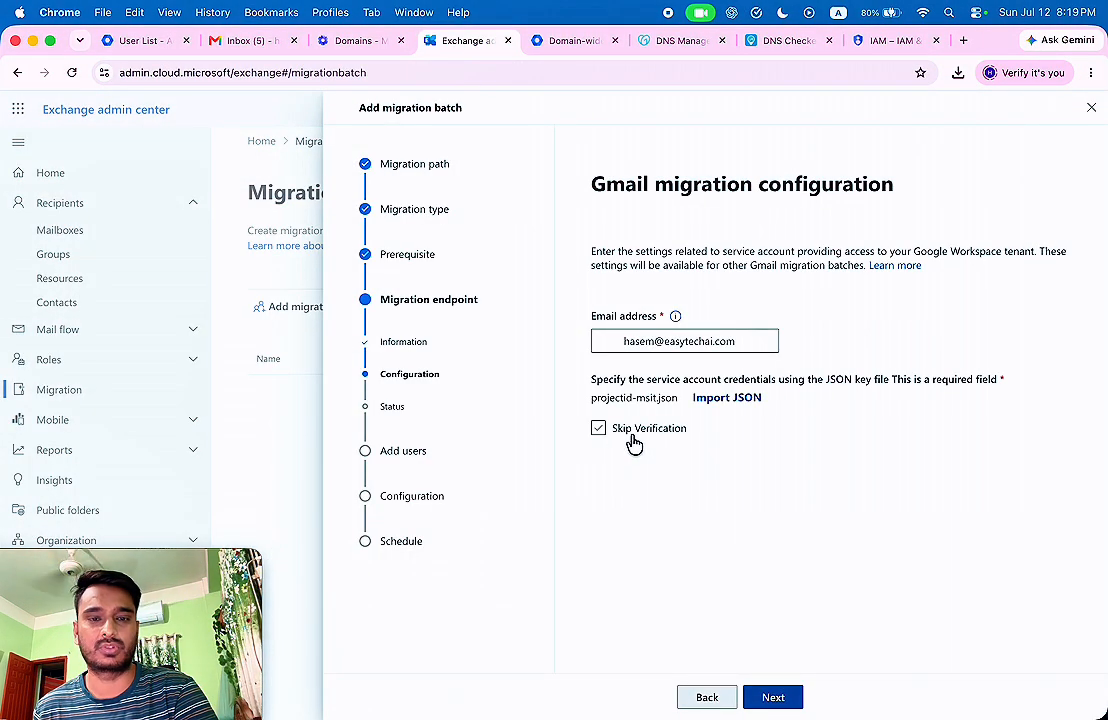
left_click(633, 437)
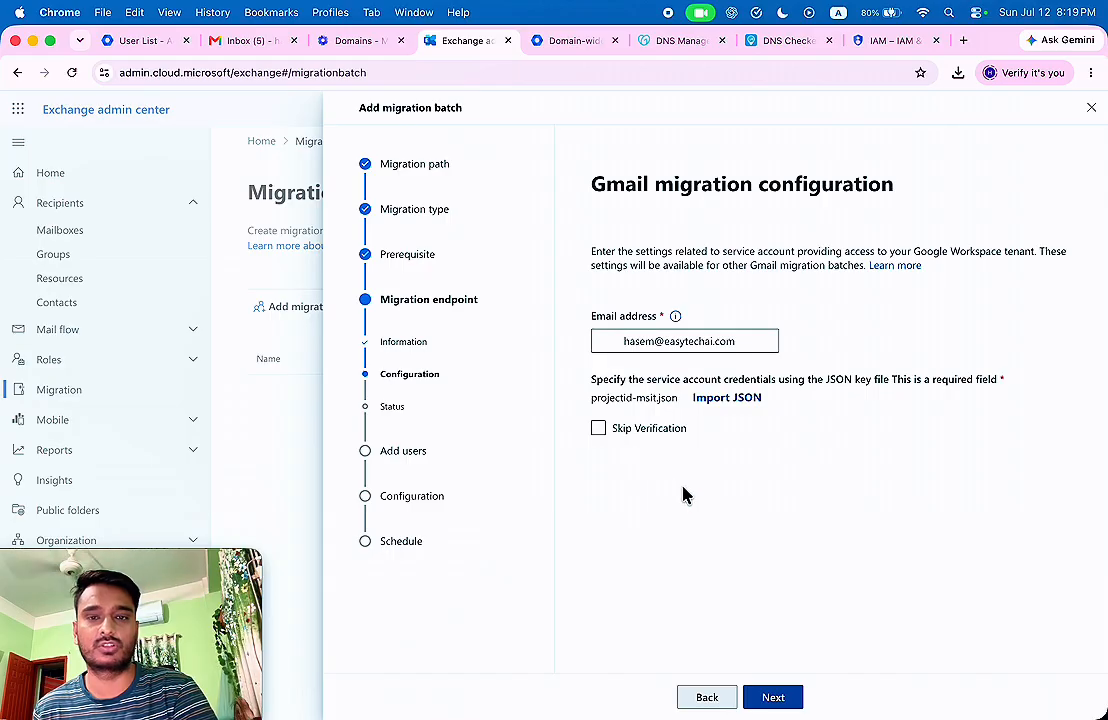
left_click(621, 341)
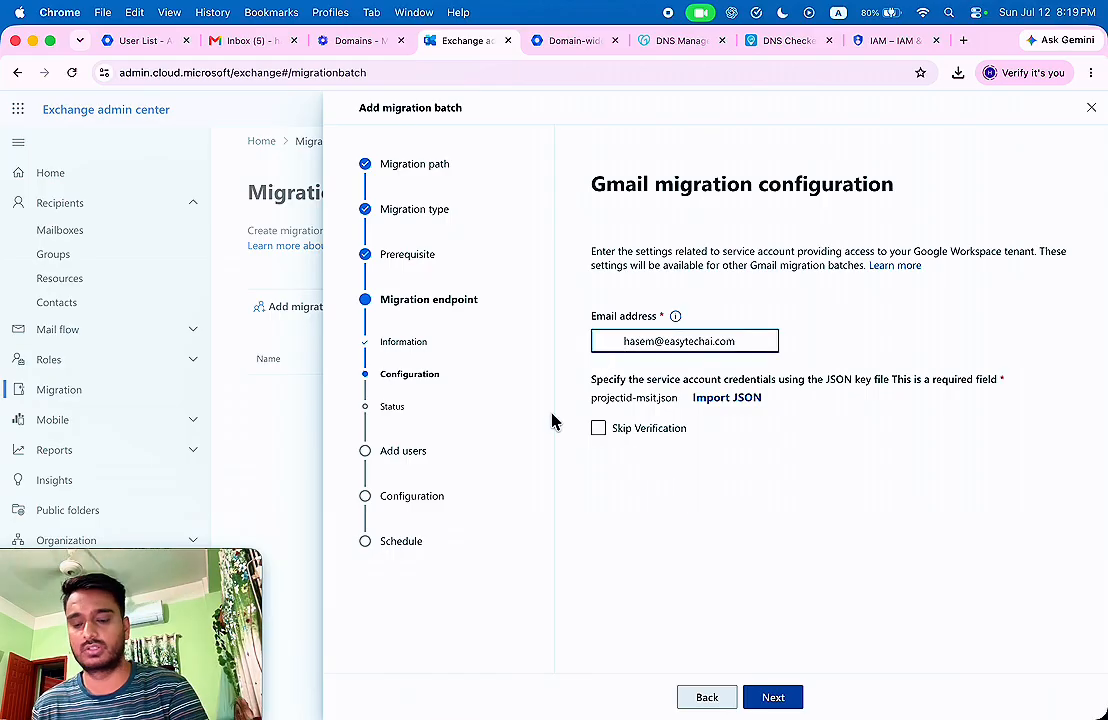
key("BackSpace")
key("BackSpace")
key("BackSpace")
key("BackSpace")
key("BackSpace")
key("BackSpace")
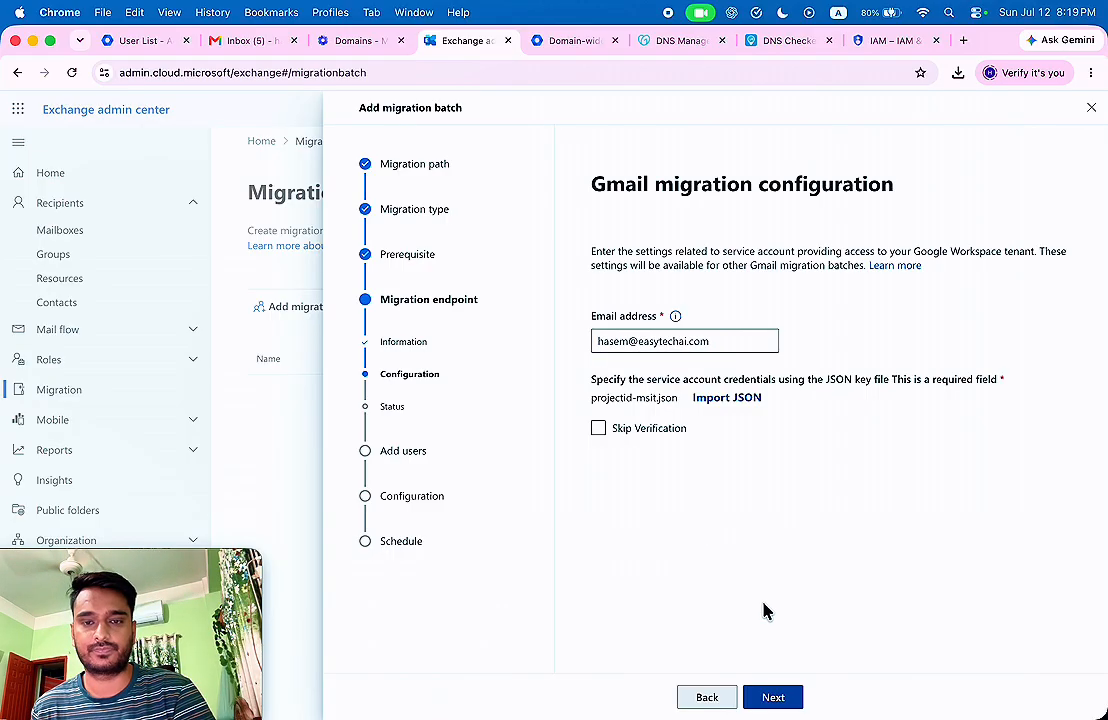
left_click(774, 697)
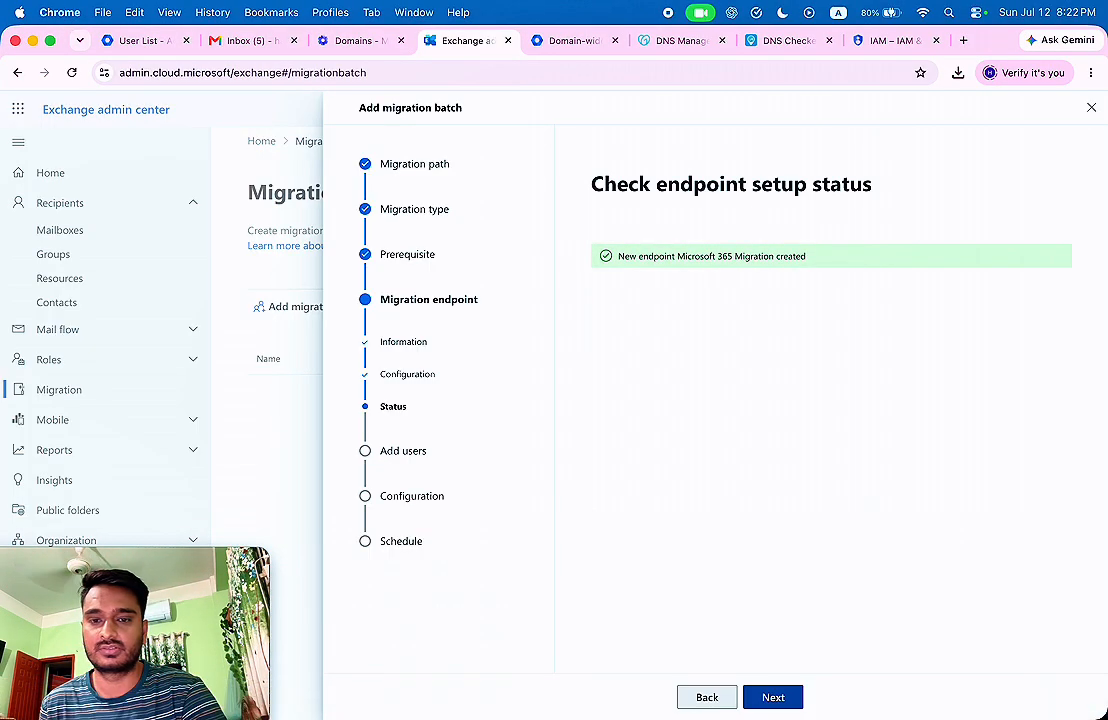
Advance to Add user mailboxes and widen column A in the Google to Microsoft CSV.
left_click(774, 697)
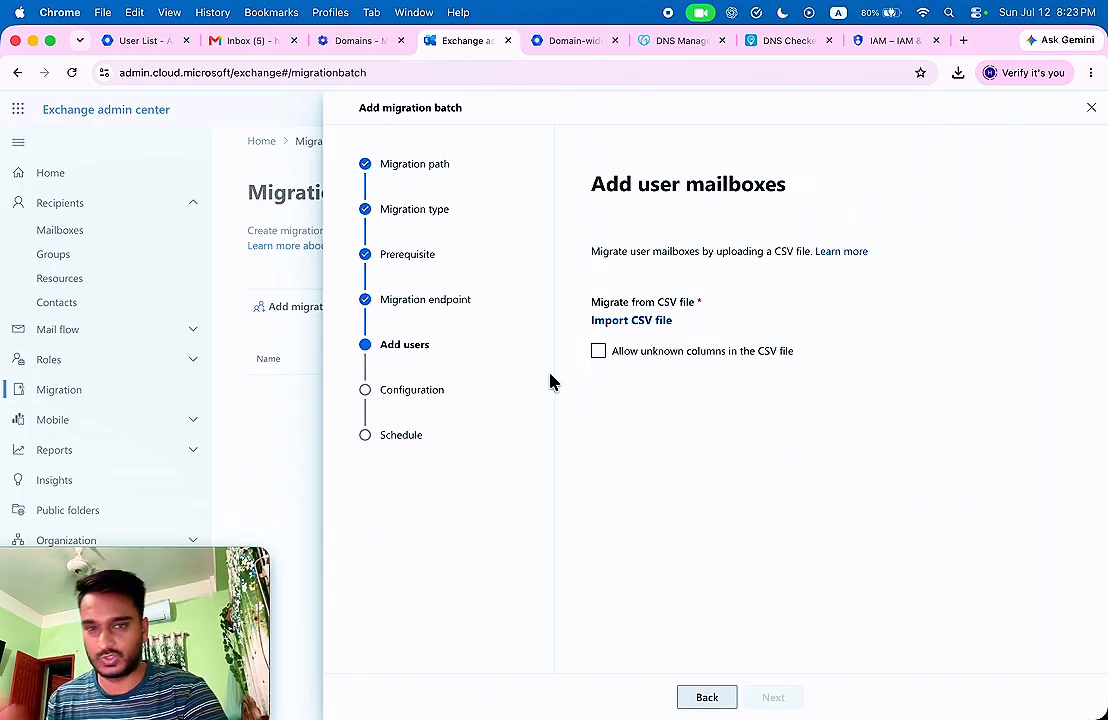
right_click(848, 255)
left_click(851, 298)
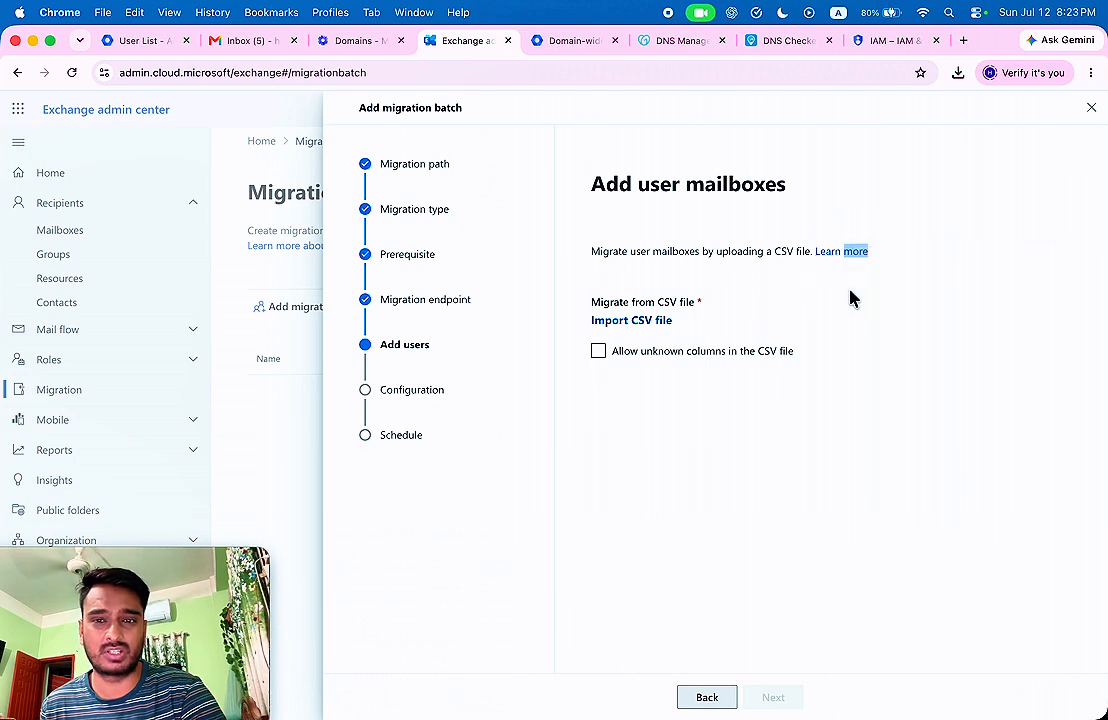
left_click(872, 294)
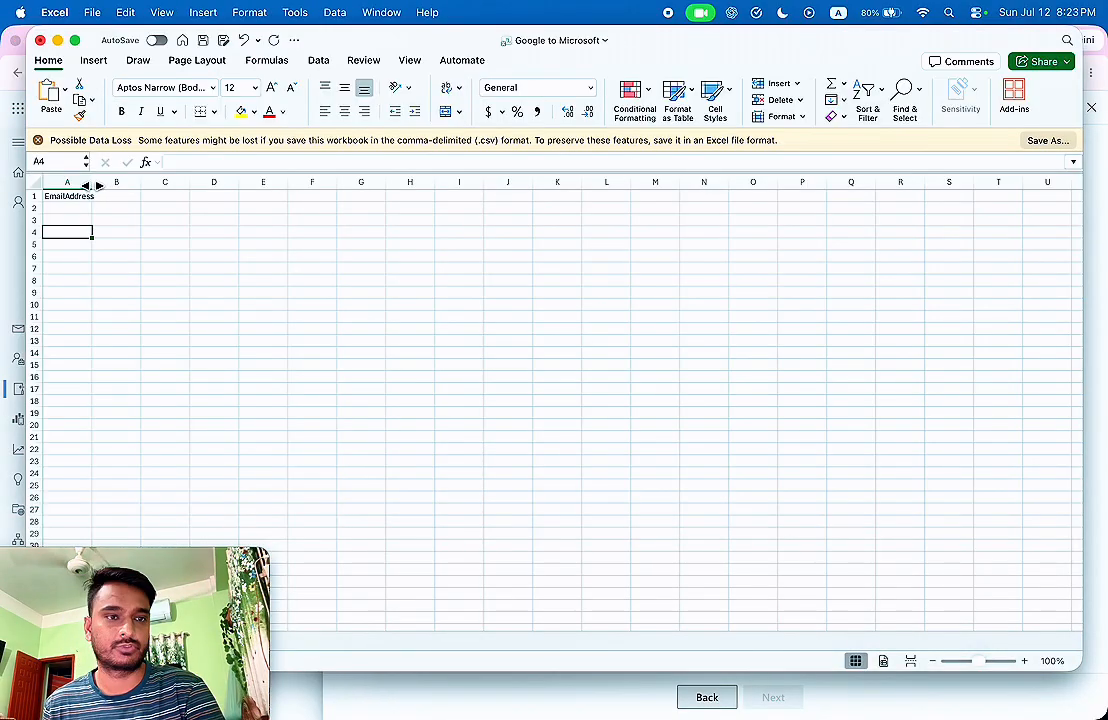
left_click_drag(92, 183, 181, 187)
Enter the user's e-mail address in cell A2 under EmailAddress.
left_click(268, 229)
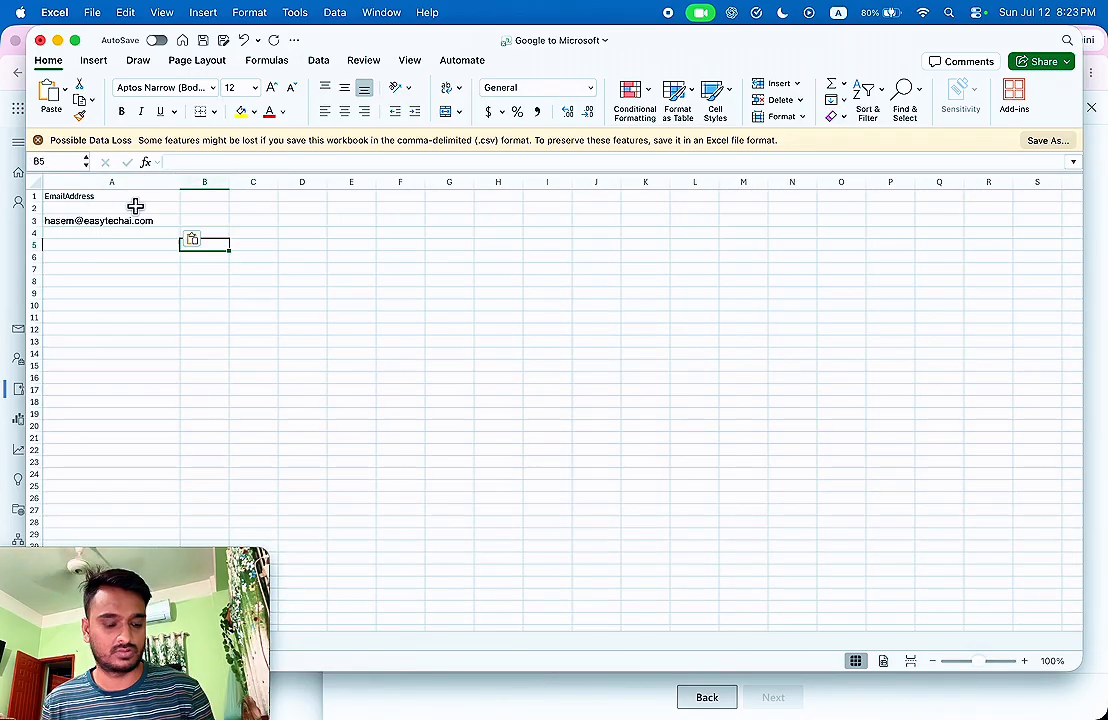
key("super+z")
key("super+v")
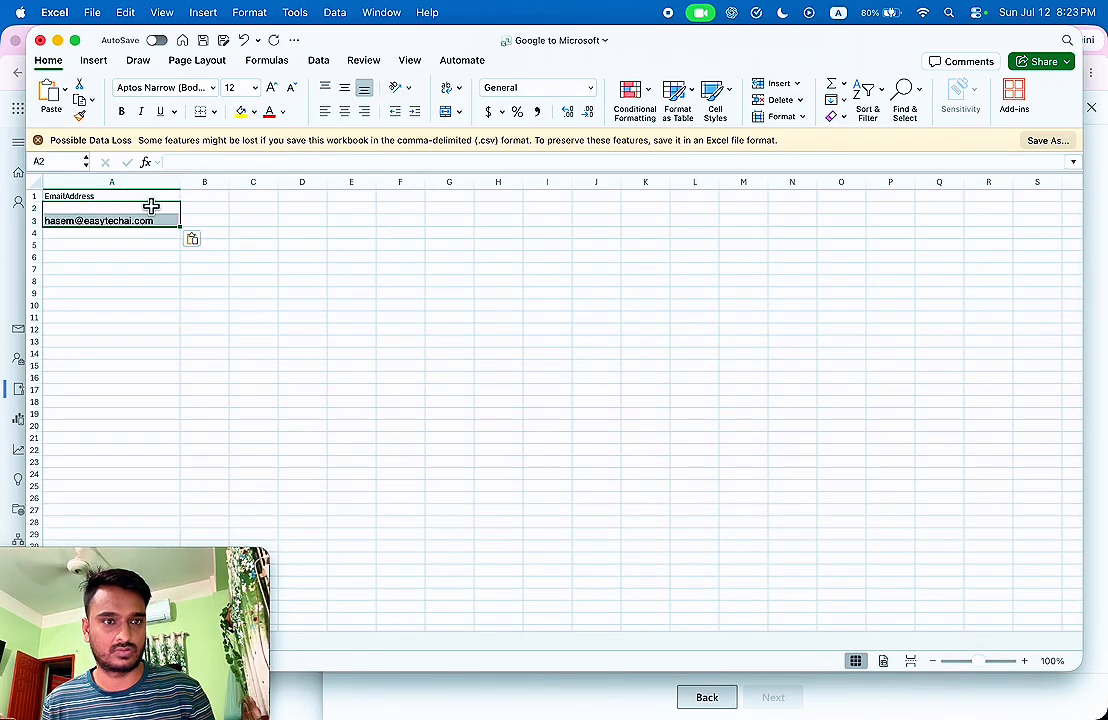
key("super+z")
left_click(139, 204)
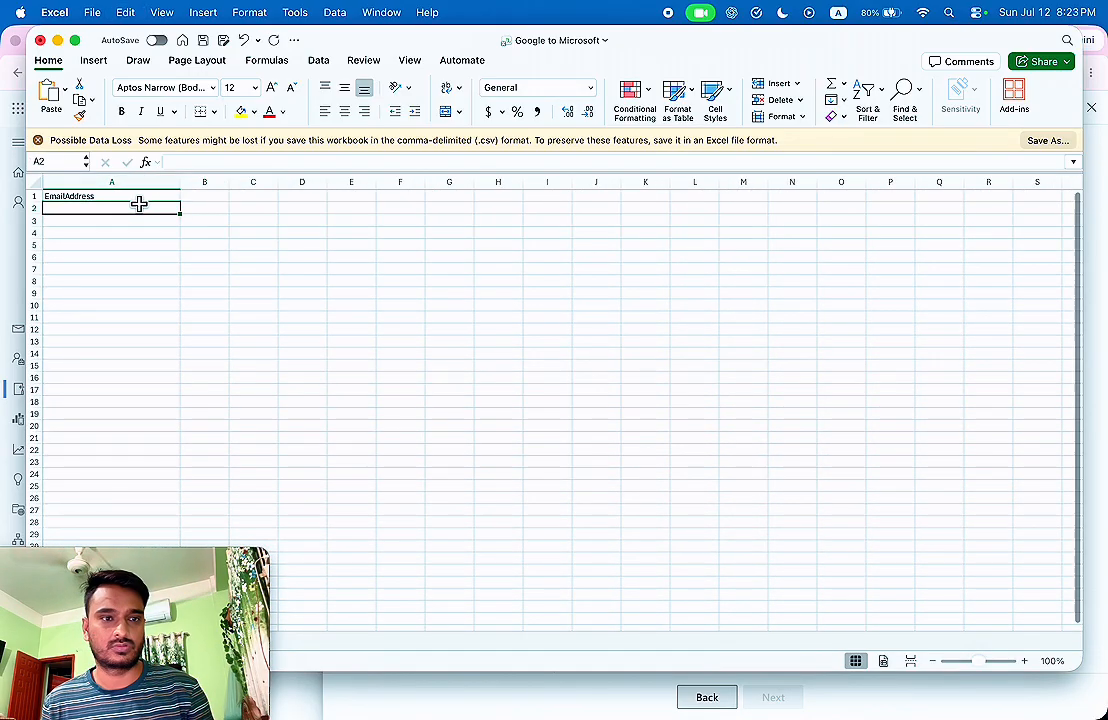
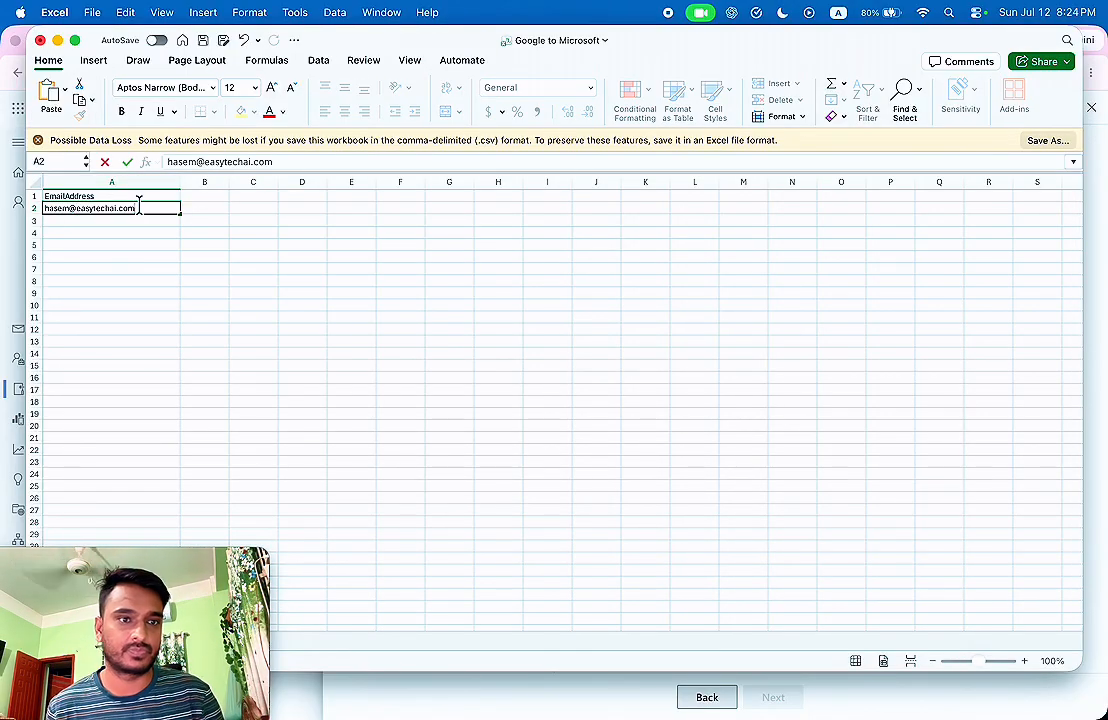
Save the Google to Microsoft CSV and close the Excel workbook.
double_click(310, 42)
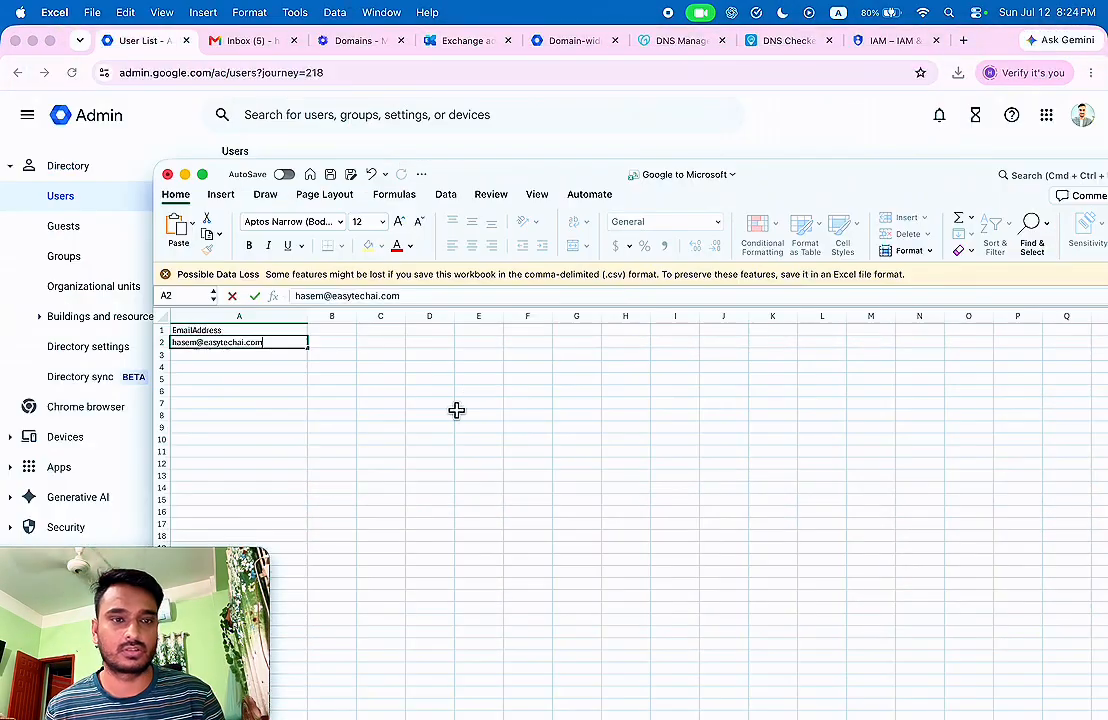
left_click(90, 12)
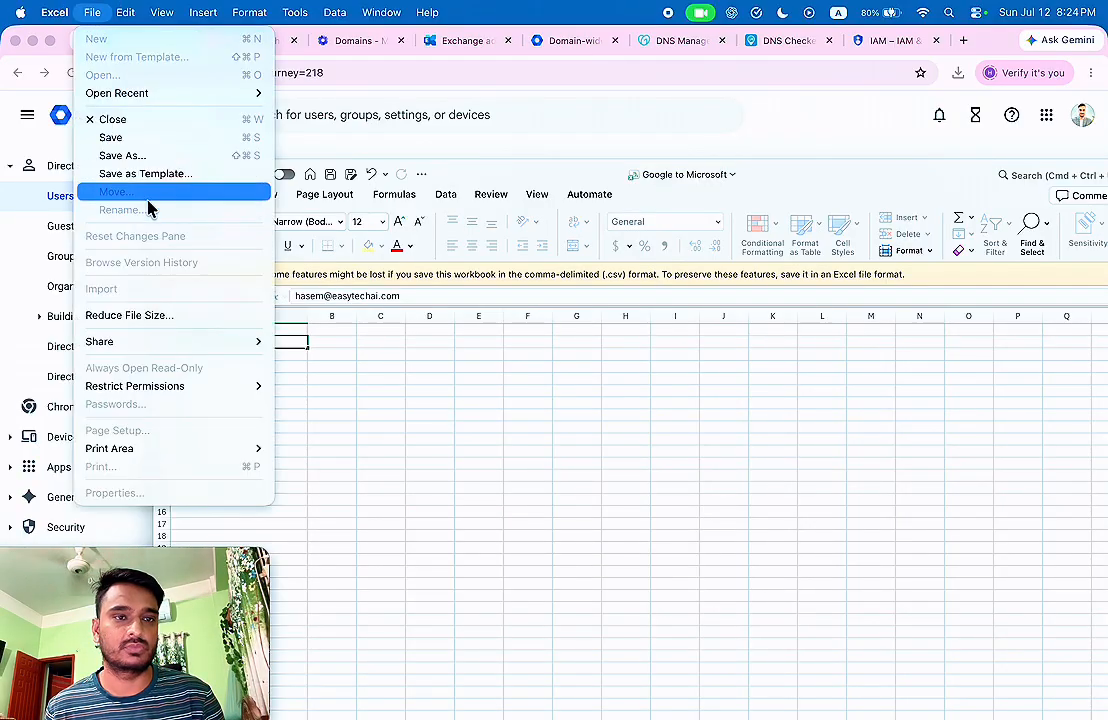
left_click(115, 138)
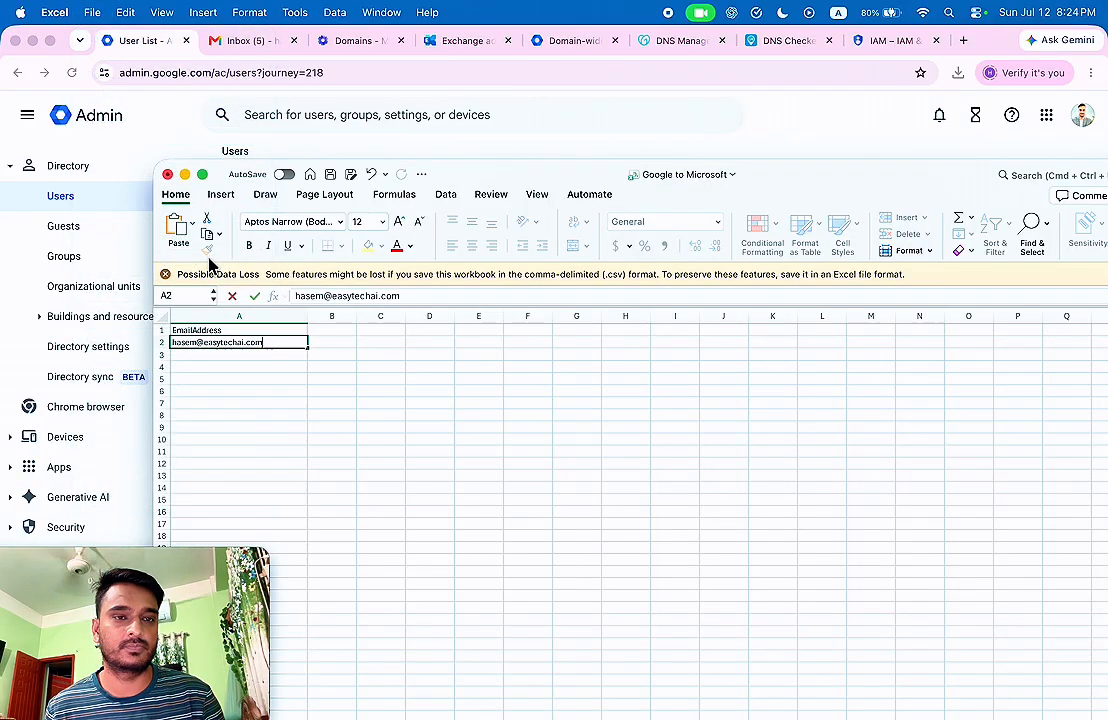
left_click(167, 175)
triple_click(480, 336)
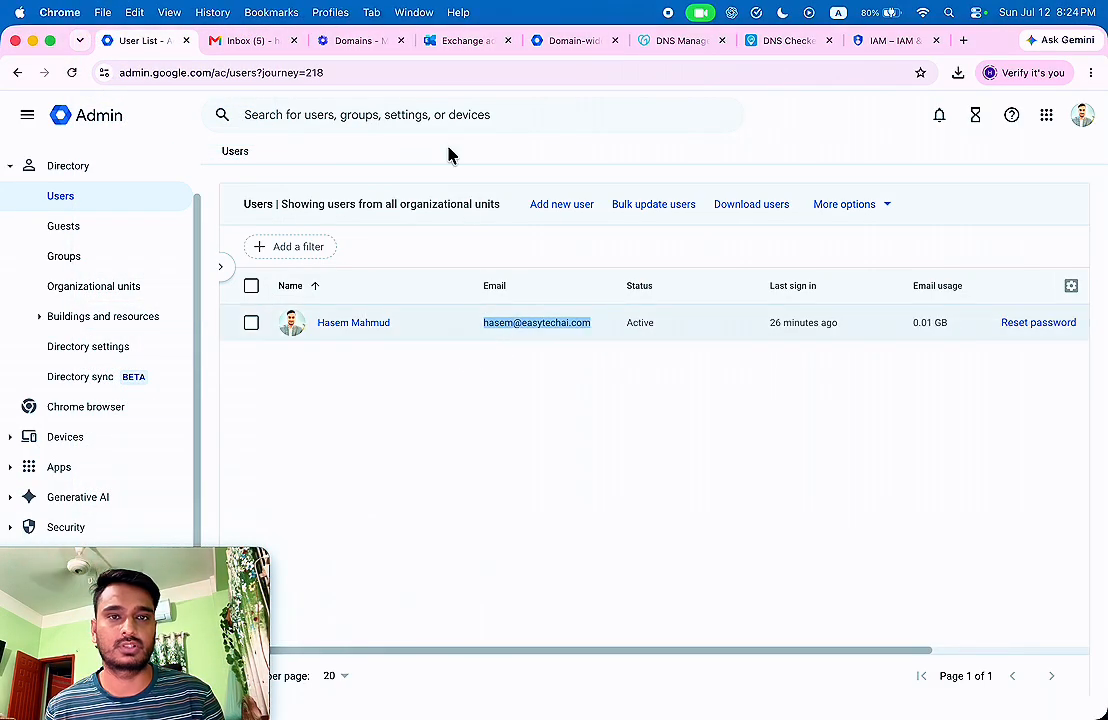
Import Google to Microsoft.csv, keep the move configuration, and save the batch to start automatically.
left_click(465, 42)
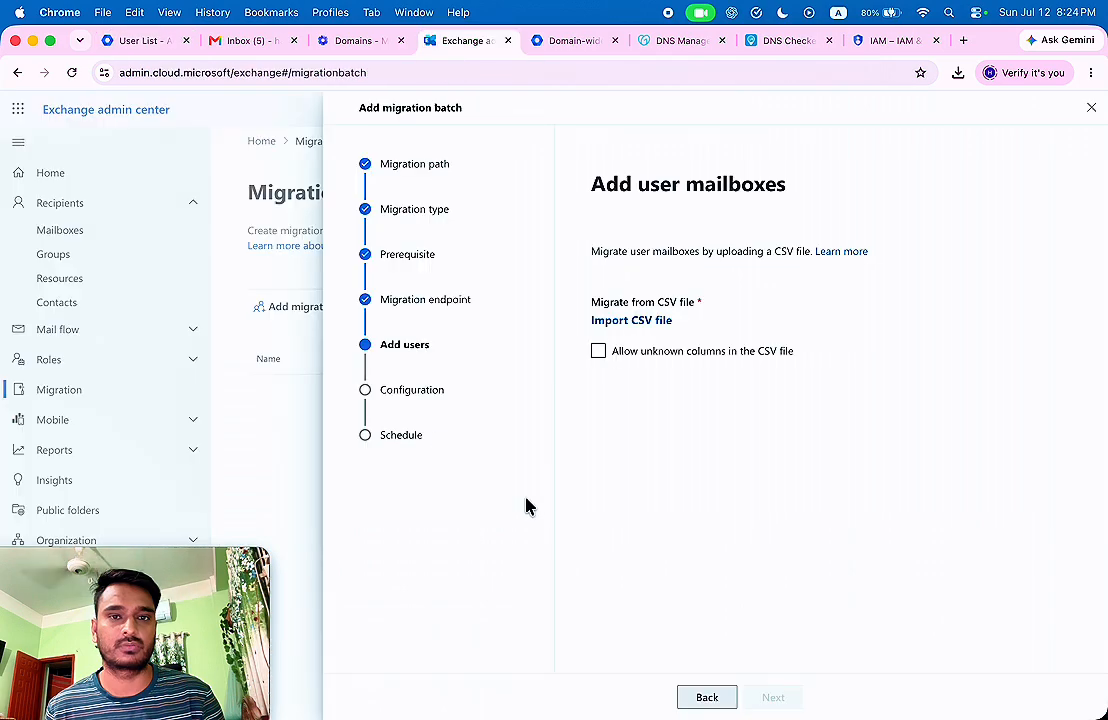
left_click(626, 326)
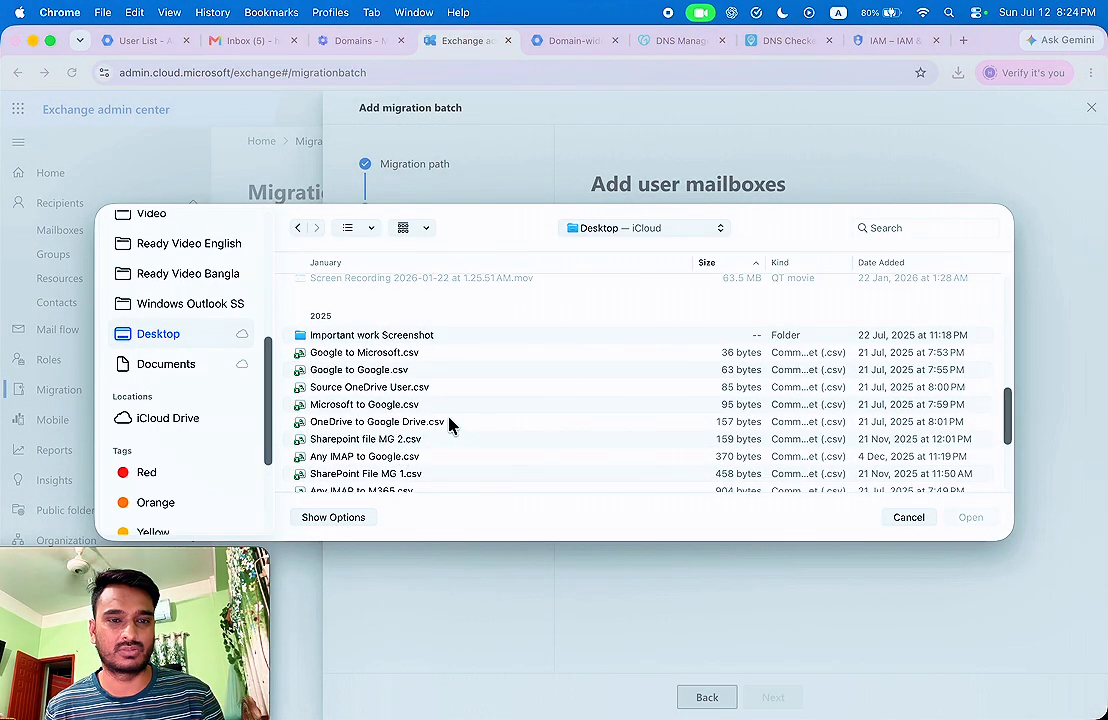
left_click(400, 352)
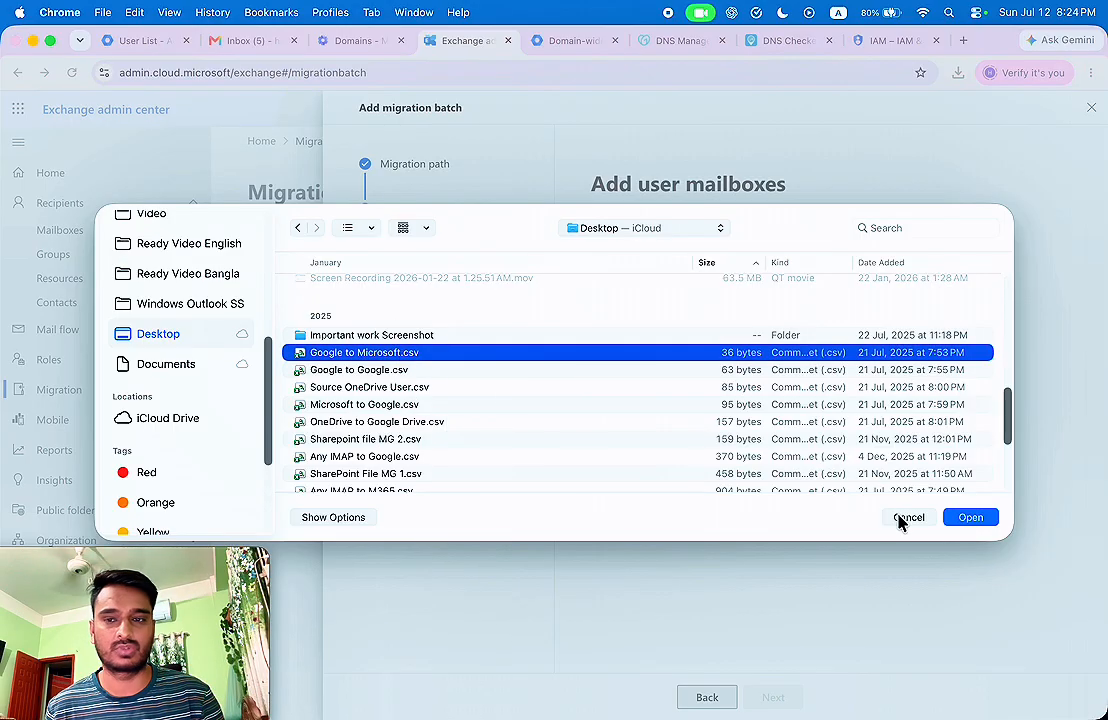
left_click(970, 517)
left_click(773, 698)
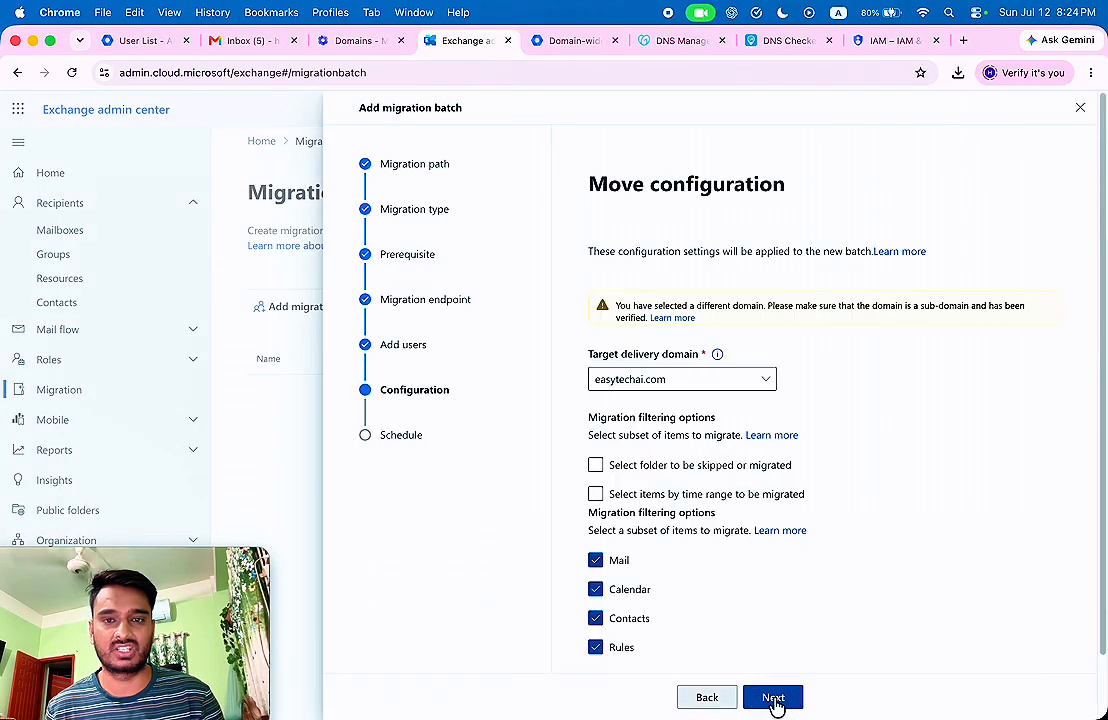
scroll(760, 526, "down", 3)
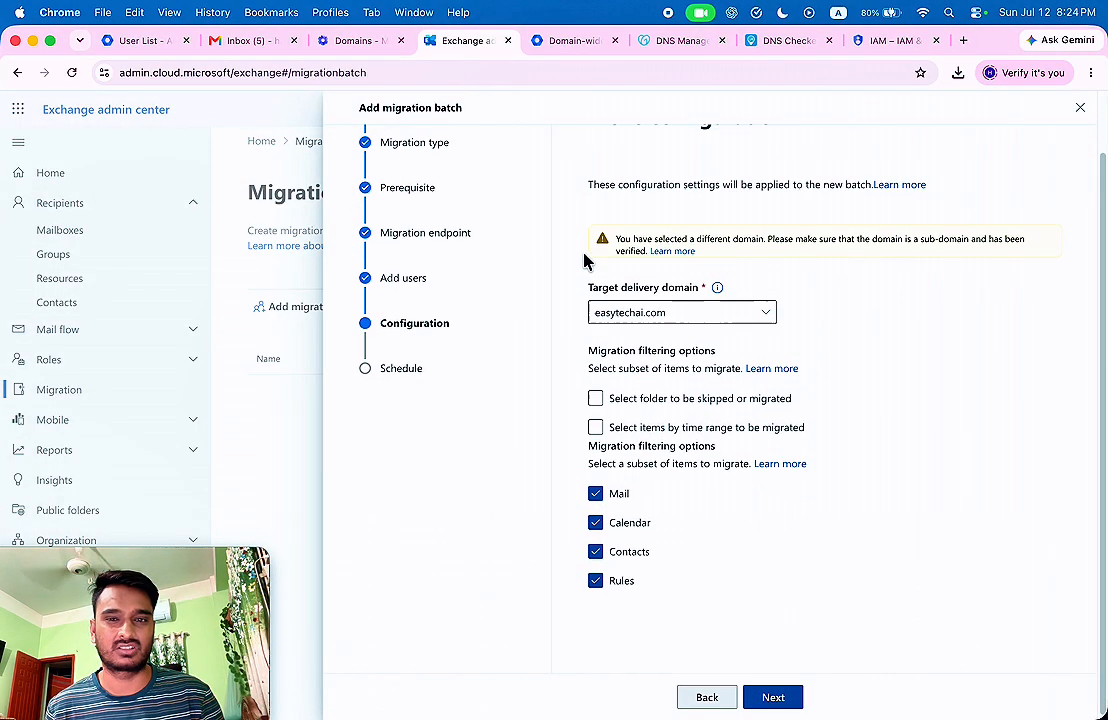
scroll(680, 330, "up", 2)
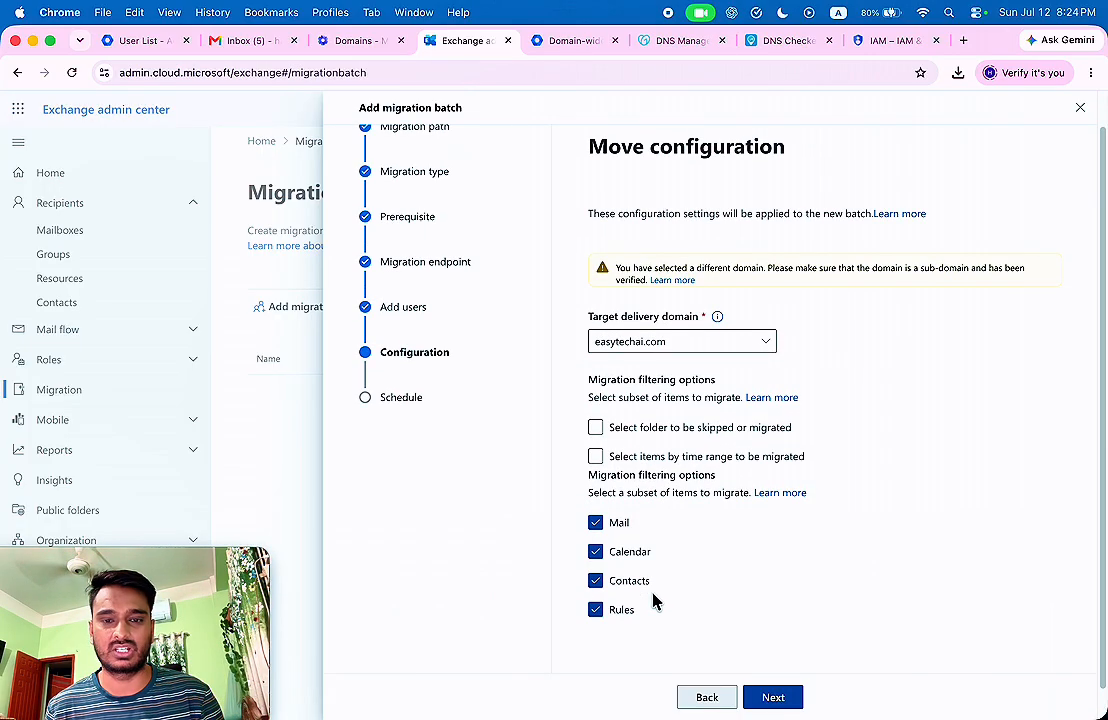
left_click(788, 698)
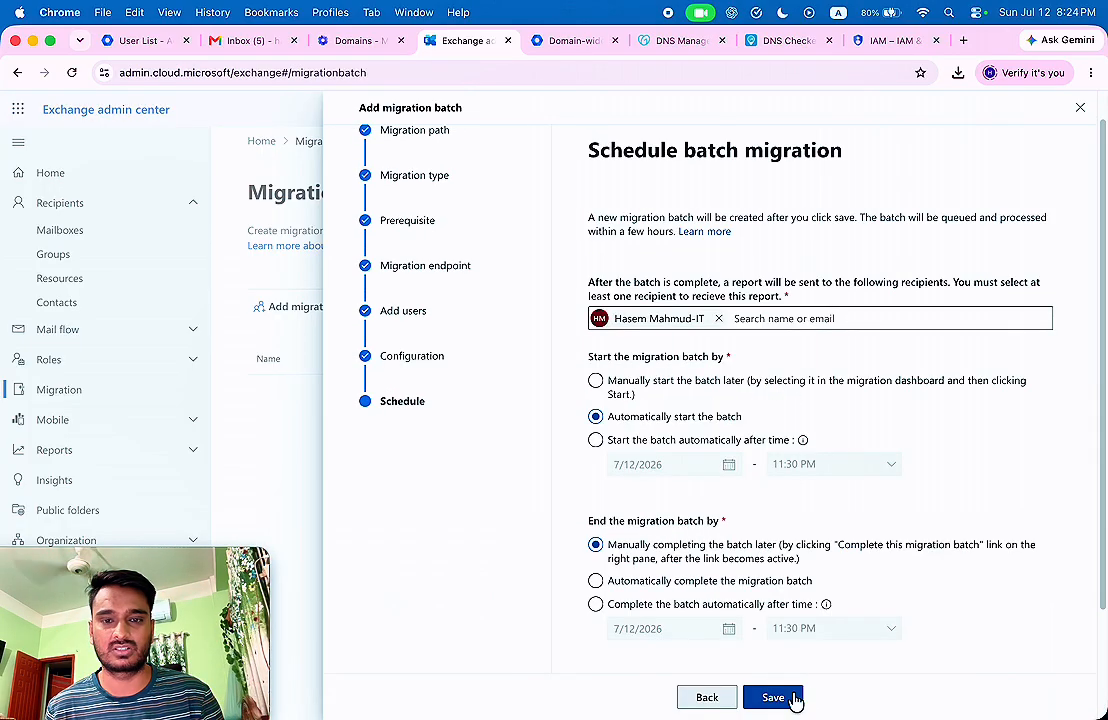
left_click(773, 697)
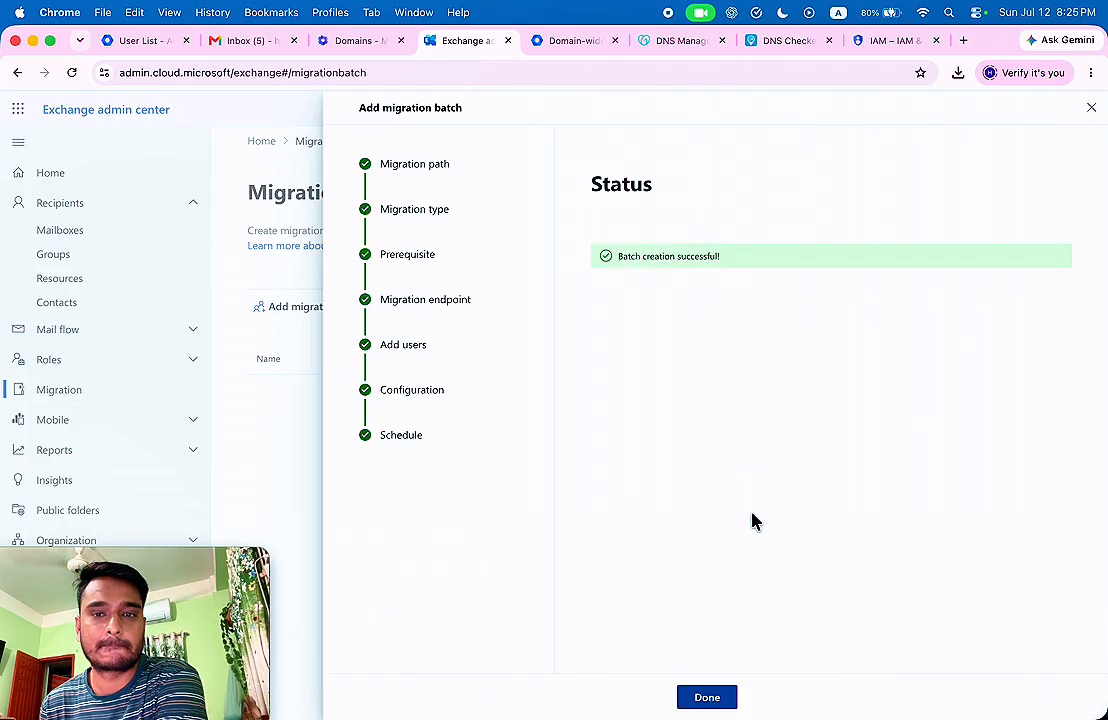
Inspect the Google to Microsoft 365 batch's mailbox details, then go back to the batch list.
left_click(707, 697)
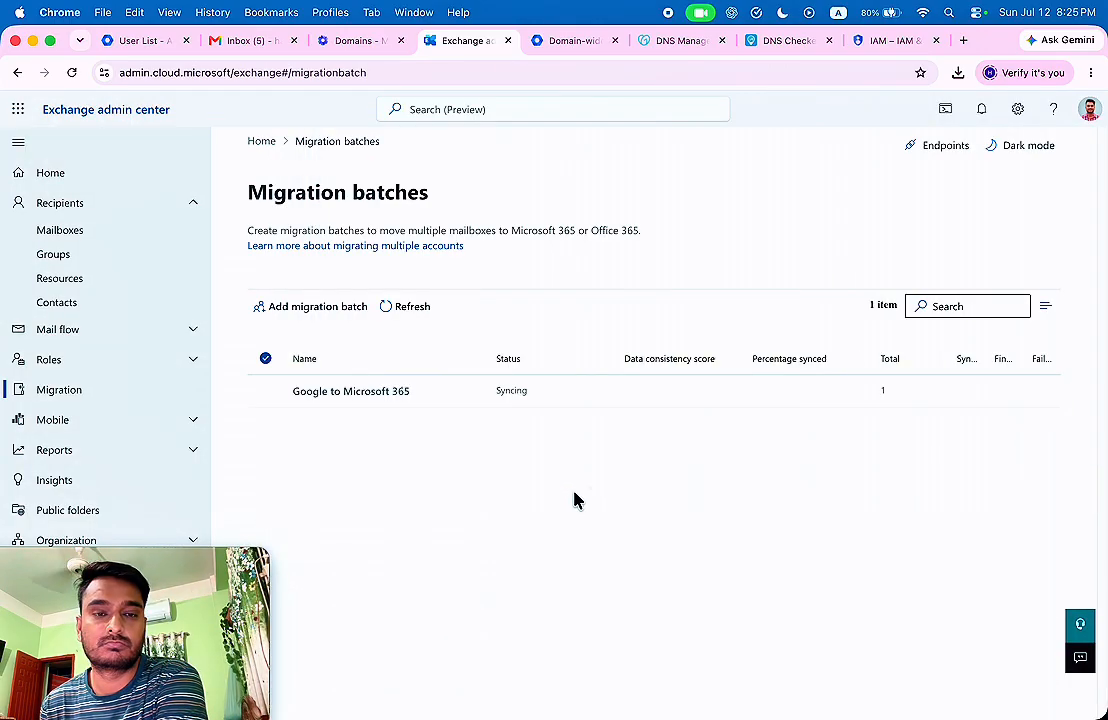
left_click(376, 392)
left_click(715, 351)
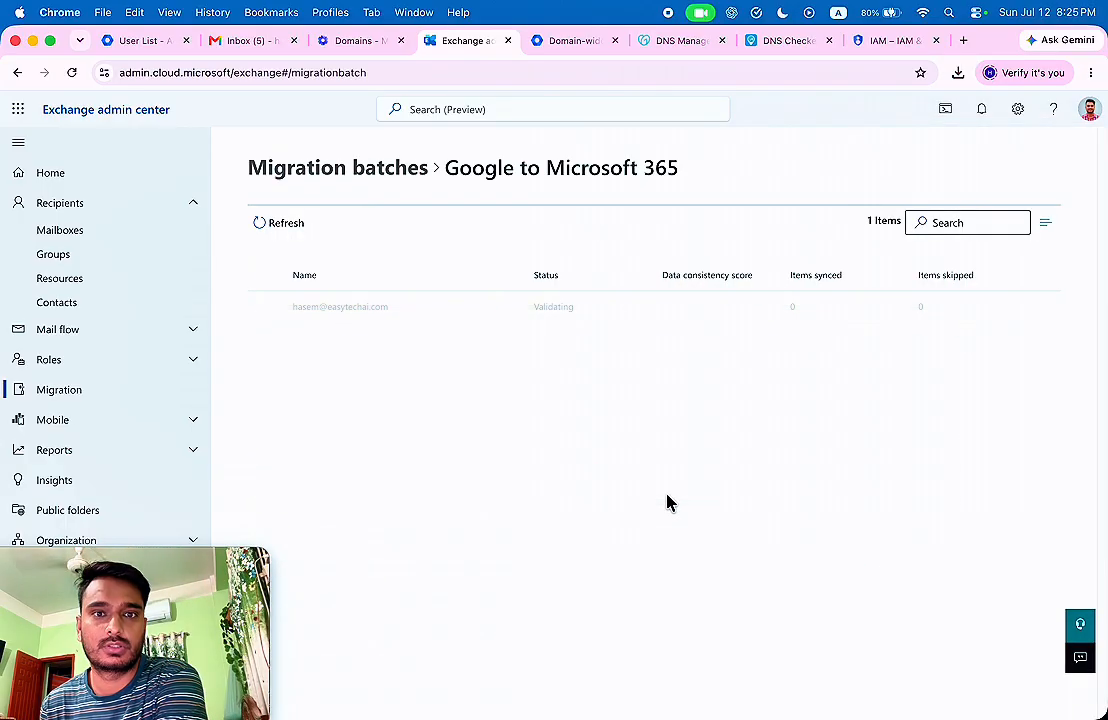
left_click(598, 310)
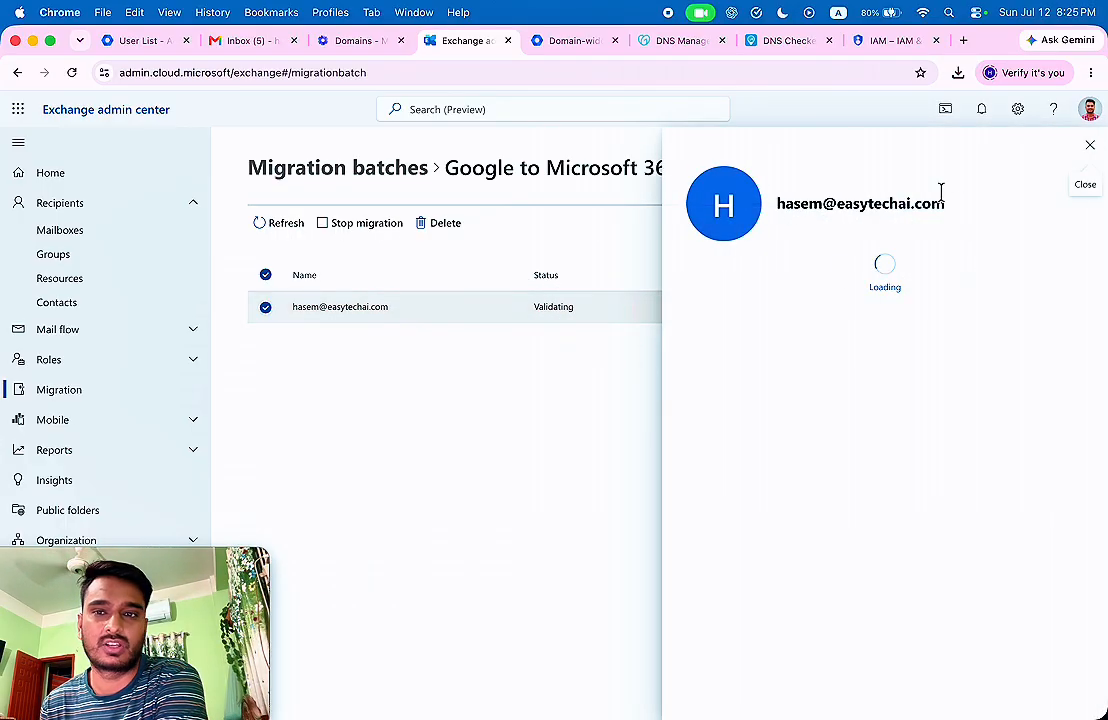
left_click(1090, 145)
left_click(333, 180)
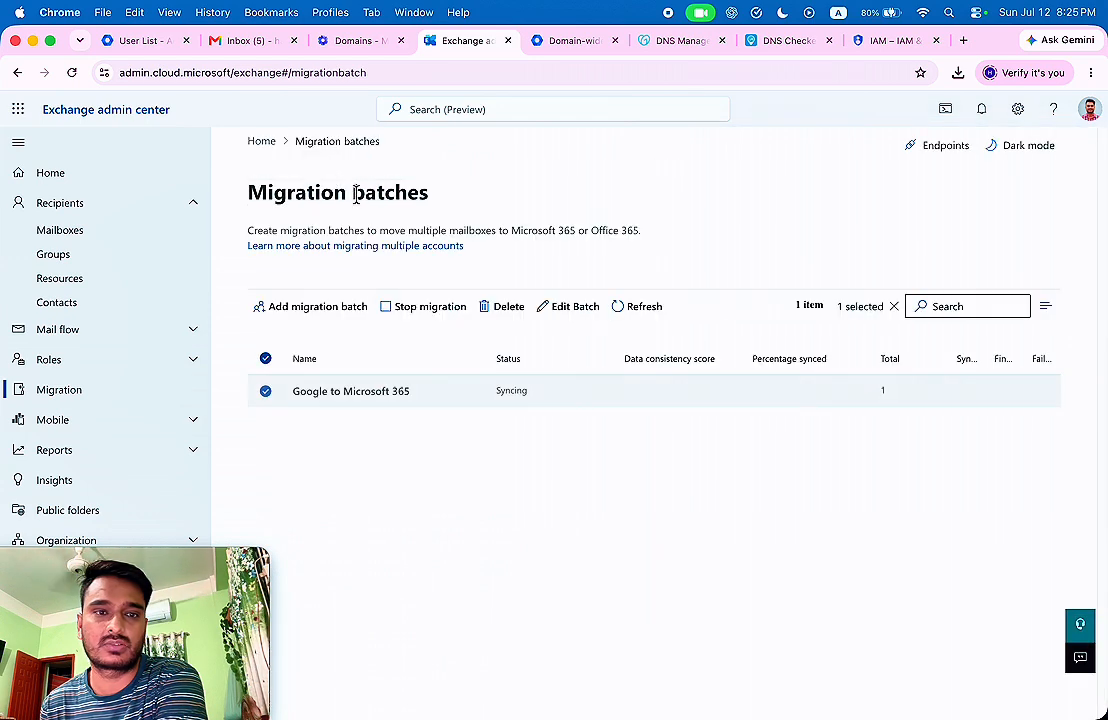
left_click(265, 359)
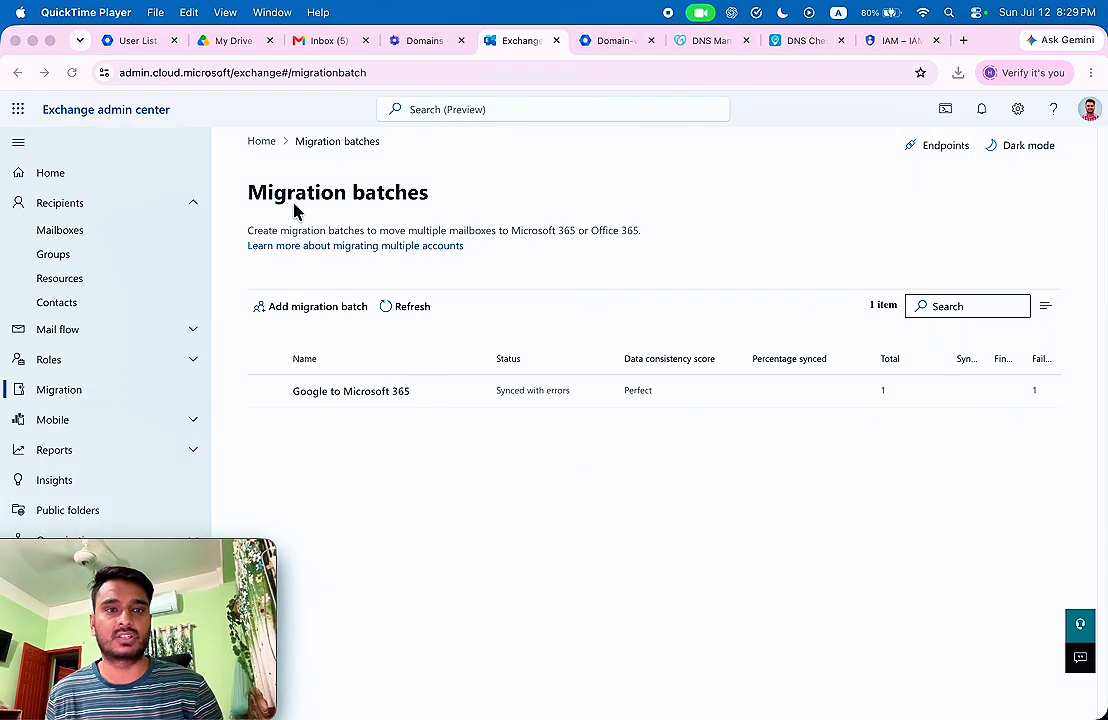
Refresh the batch list and open the failed mailbox's error details in Google to Microsoft 365.
left_click(74, 77)
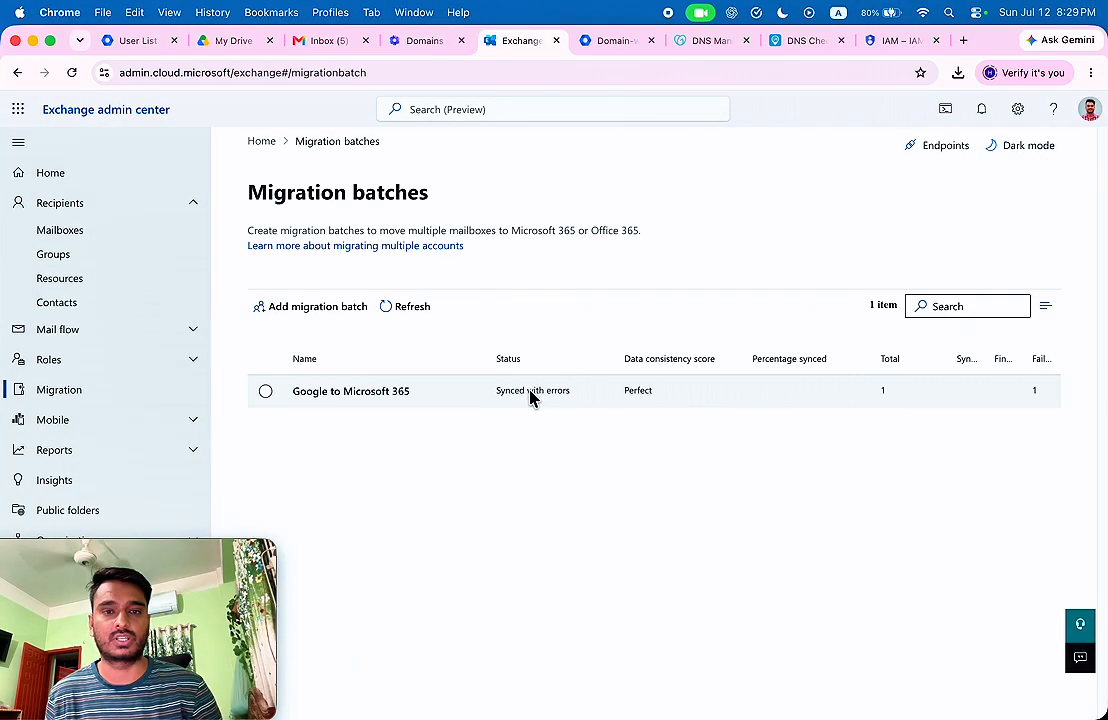
left_click(352, 392)
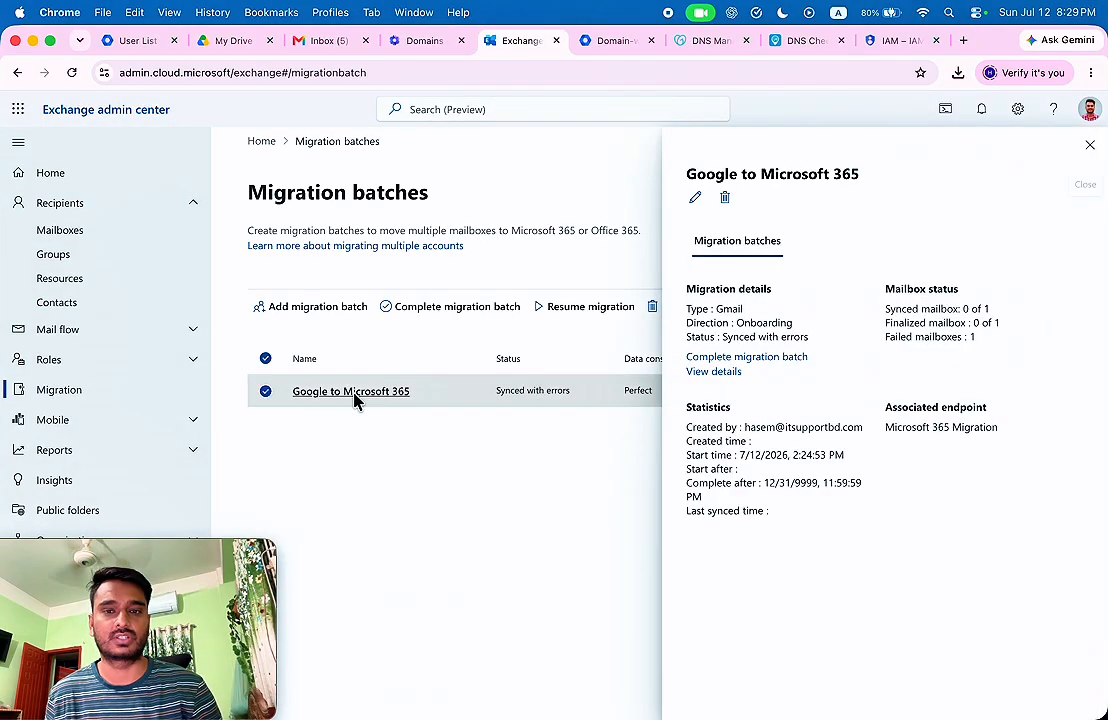
left_click(720, 372)
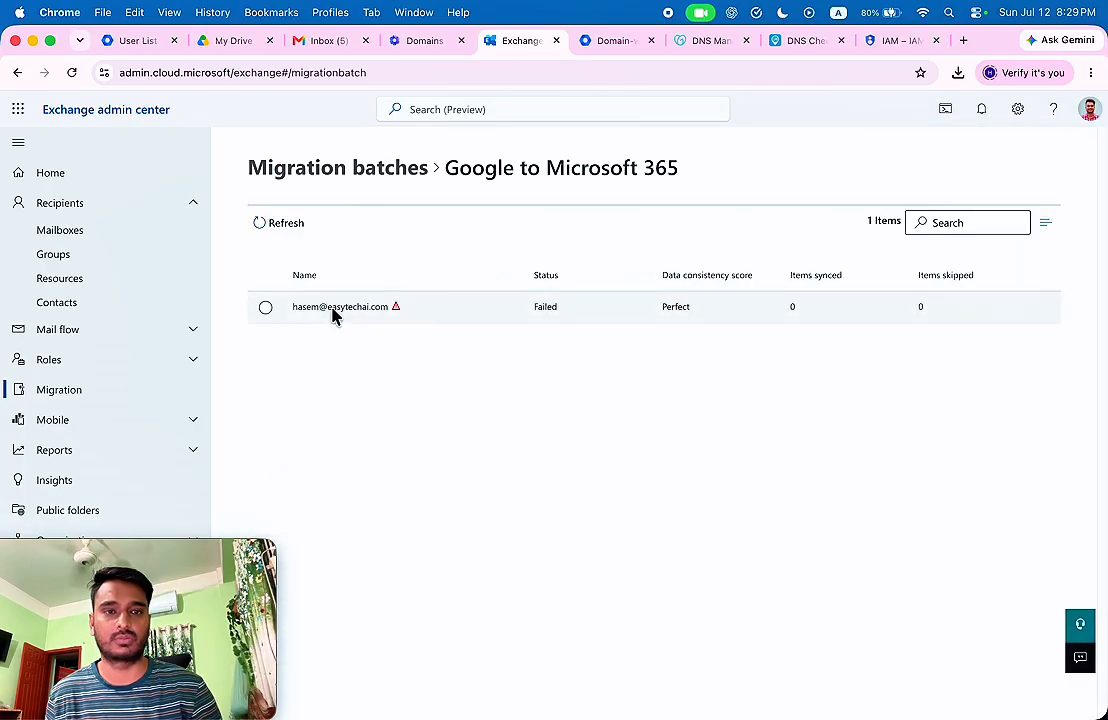
left_click(336, 312)
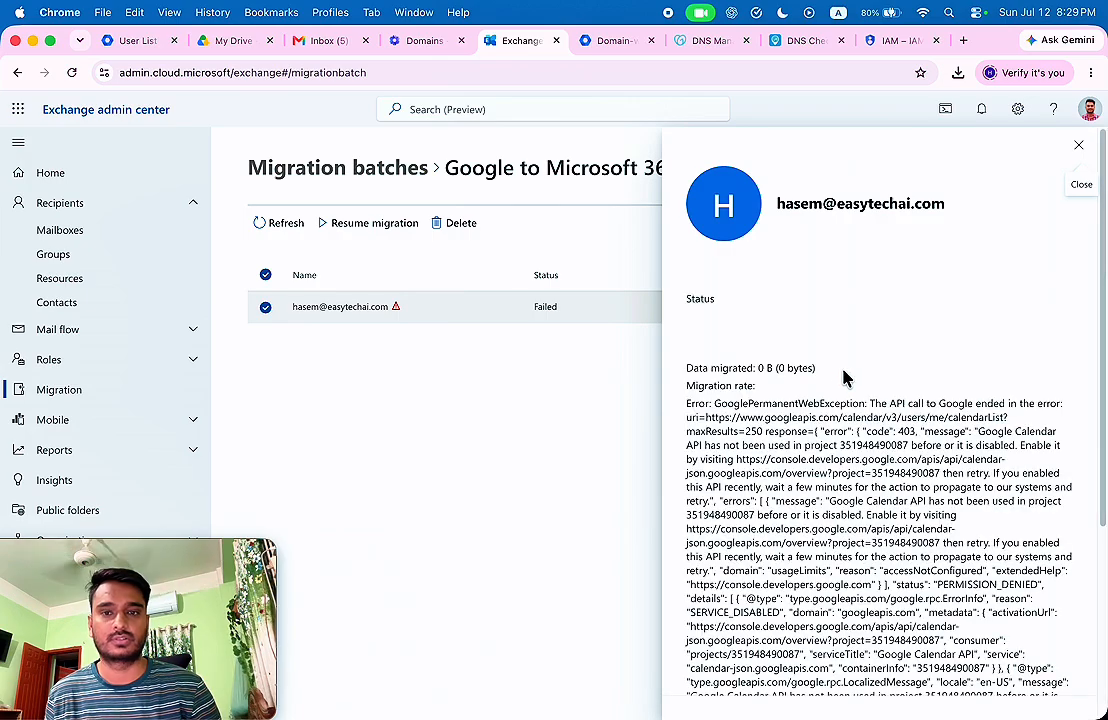
scroll(843, 388, "down", 5)
scroll(840, 392, "up", 5)
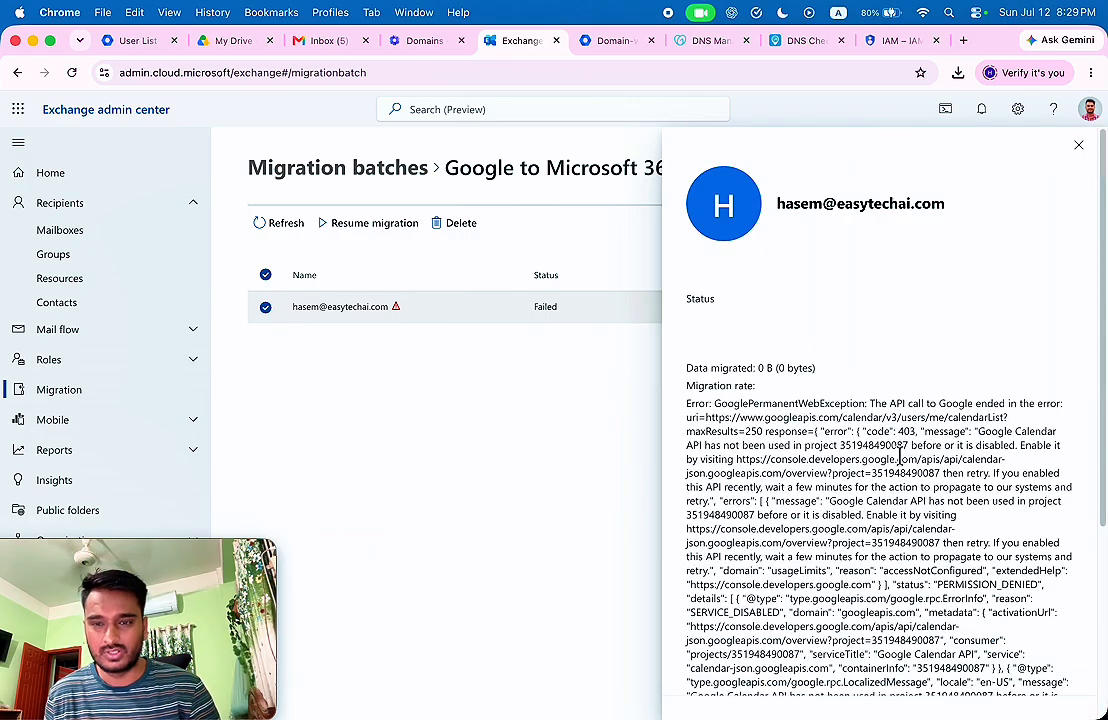
scroll(903, 458, "down", 1)
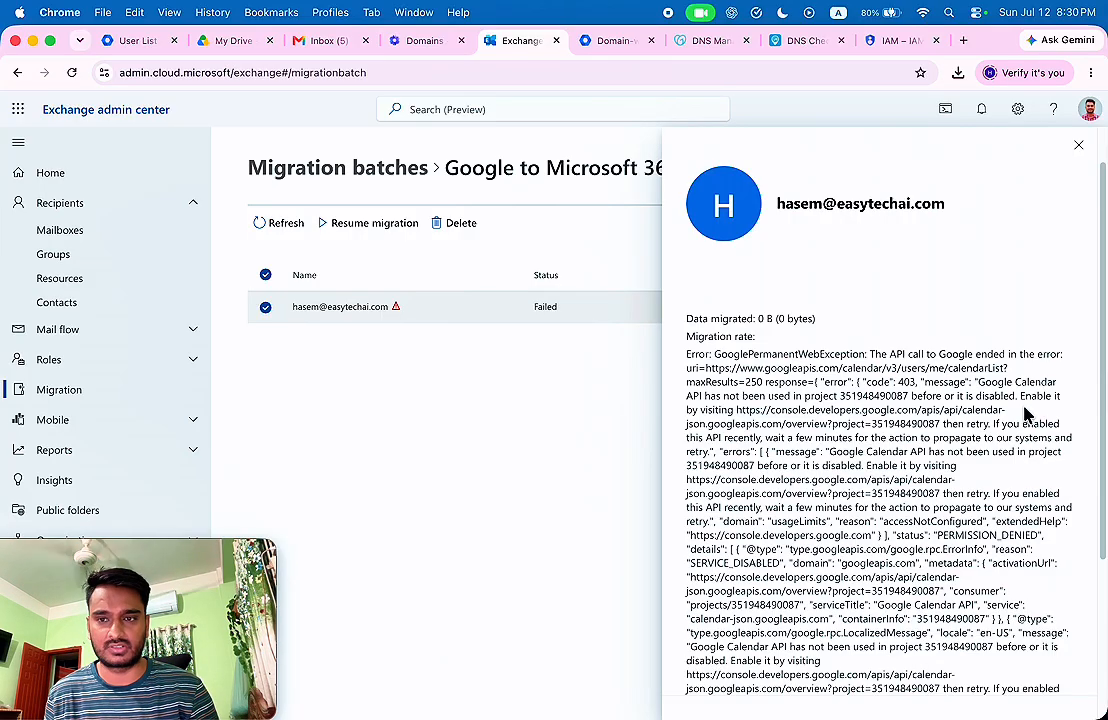
Copy the Google Calendar API activation link from the error and load it in a new tab.
left_click_drag(737, 410, 937, 424)
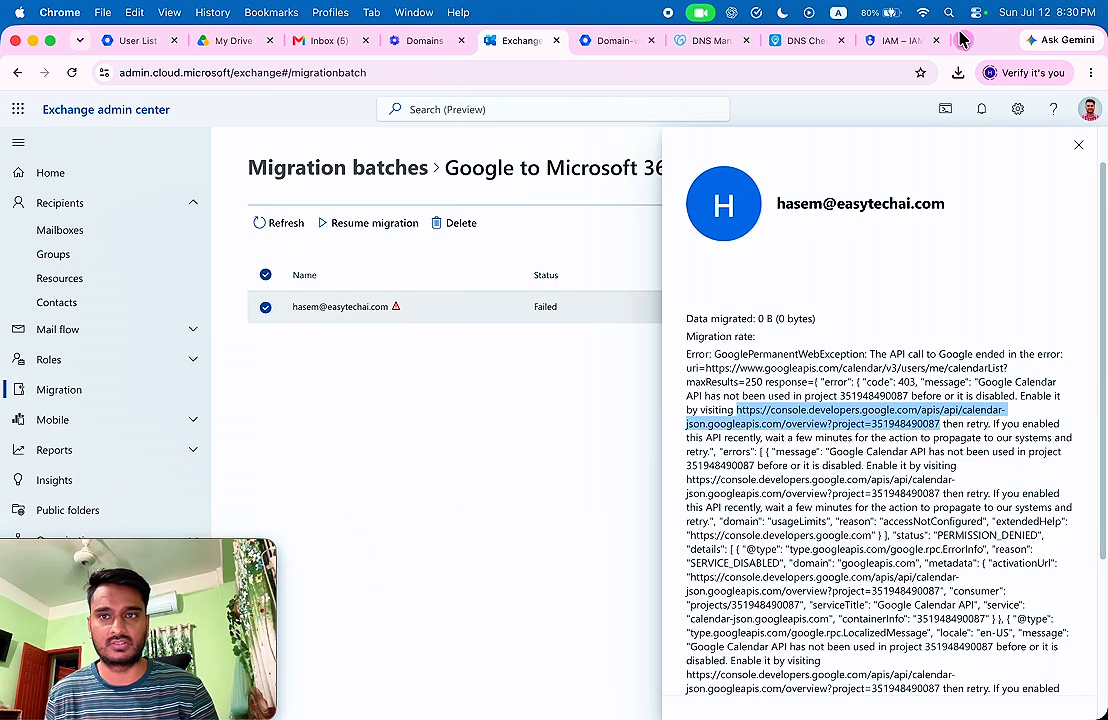
key("super+t")
key("super+v")
key("Return")
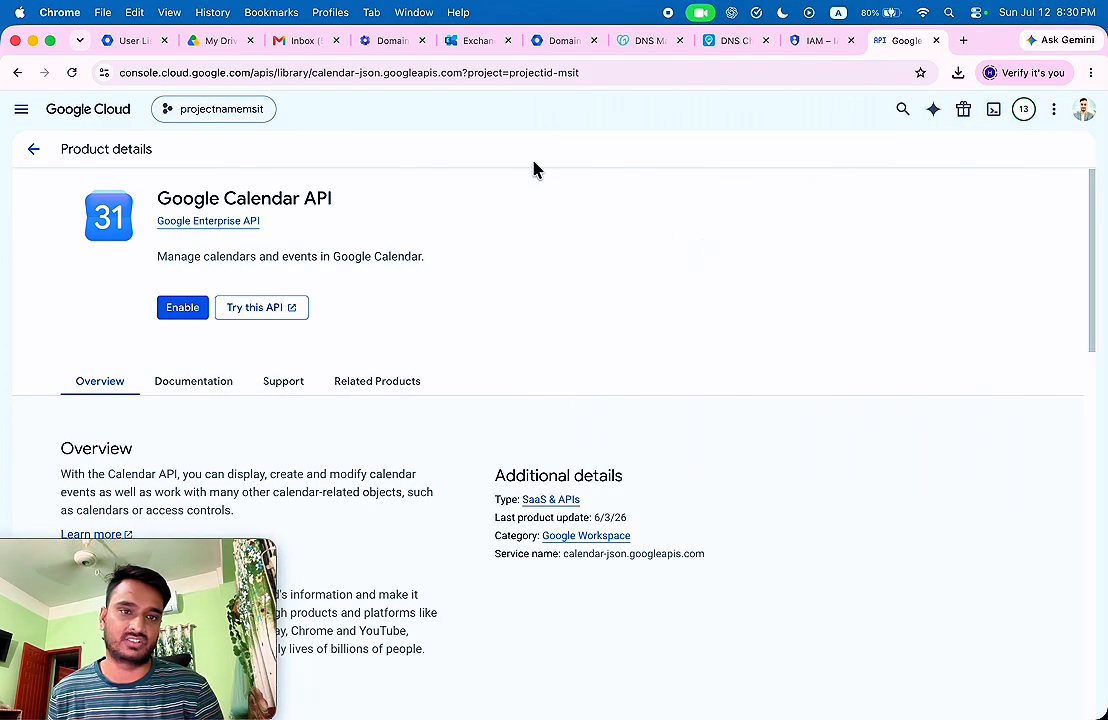
Enable the Google Calendar API and confirm the Gmail API is already enabled.
left_click(176, 314)
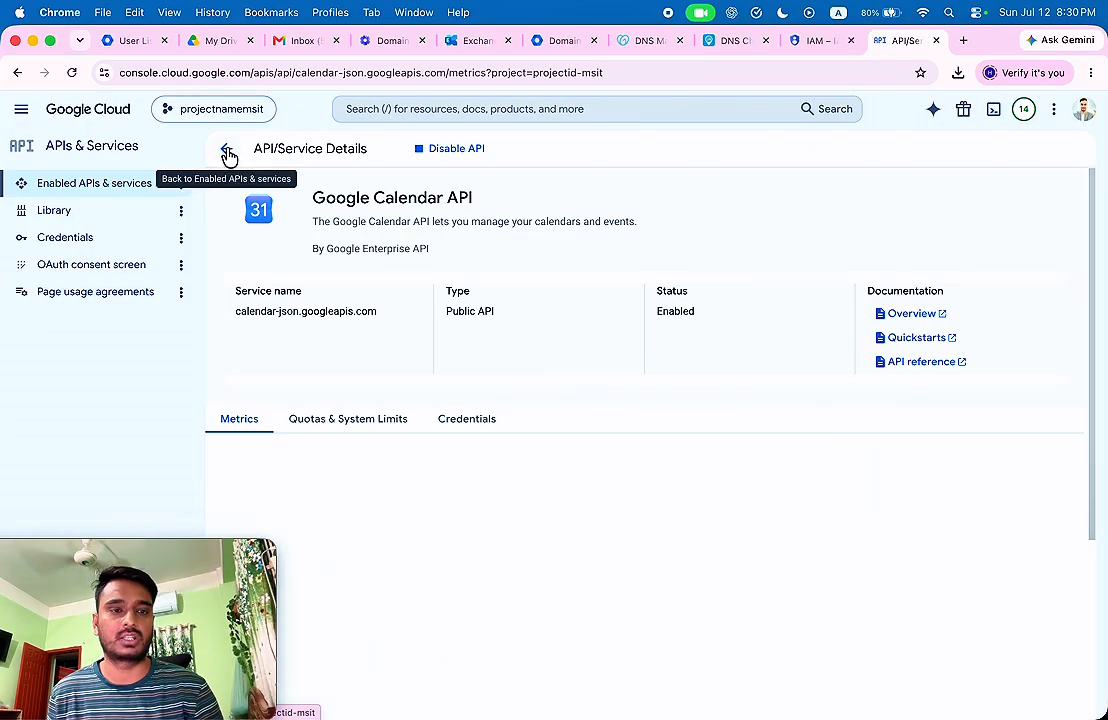
left_click(228, 152)
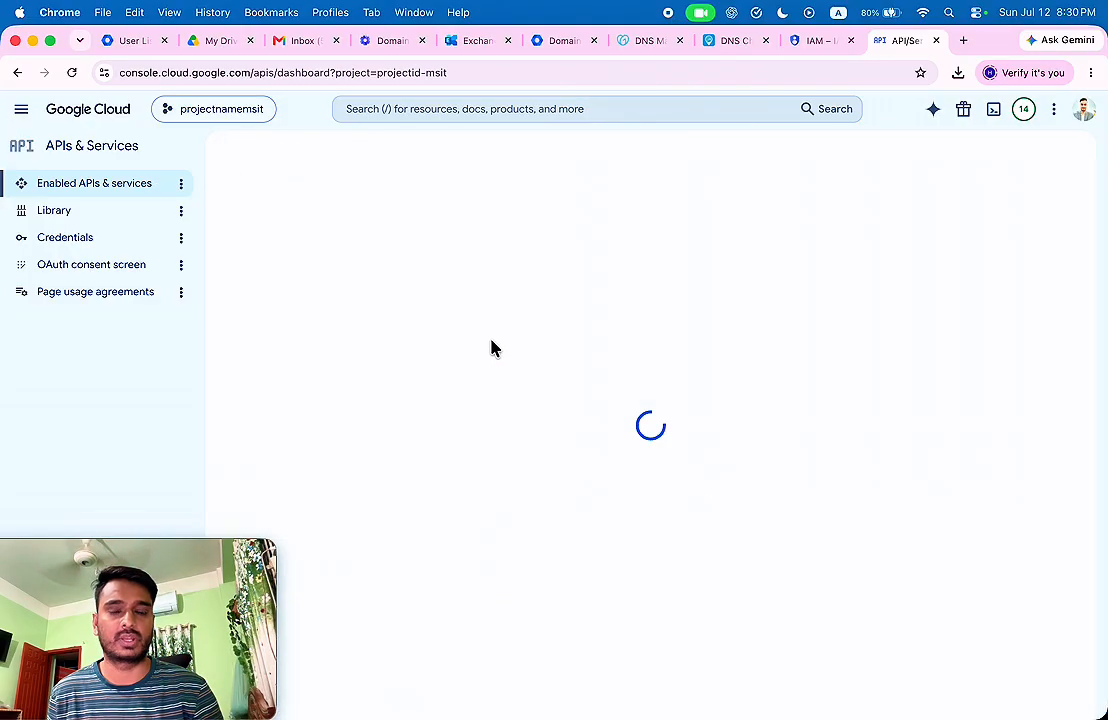
left_click(415, 150)
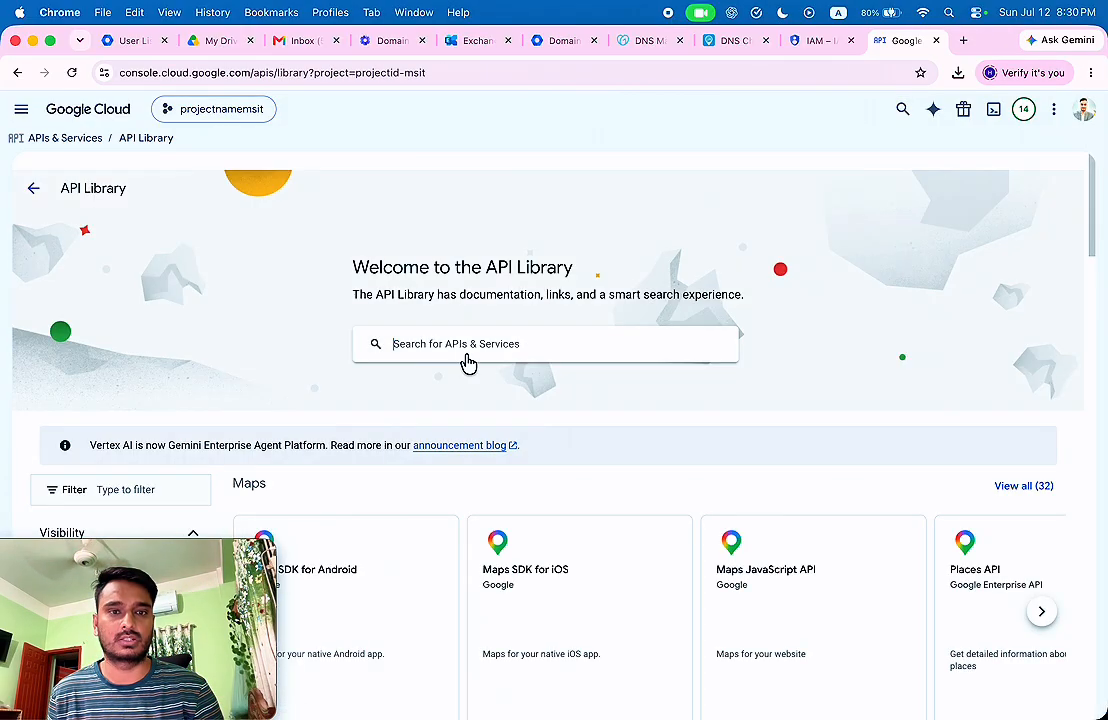
left_click(463, 348)
type("gmail")
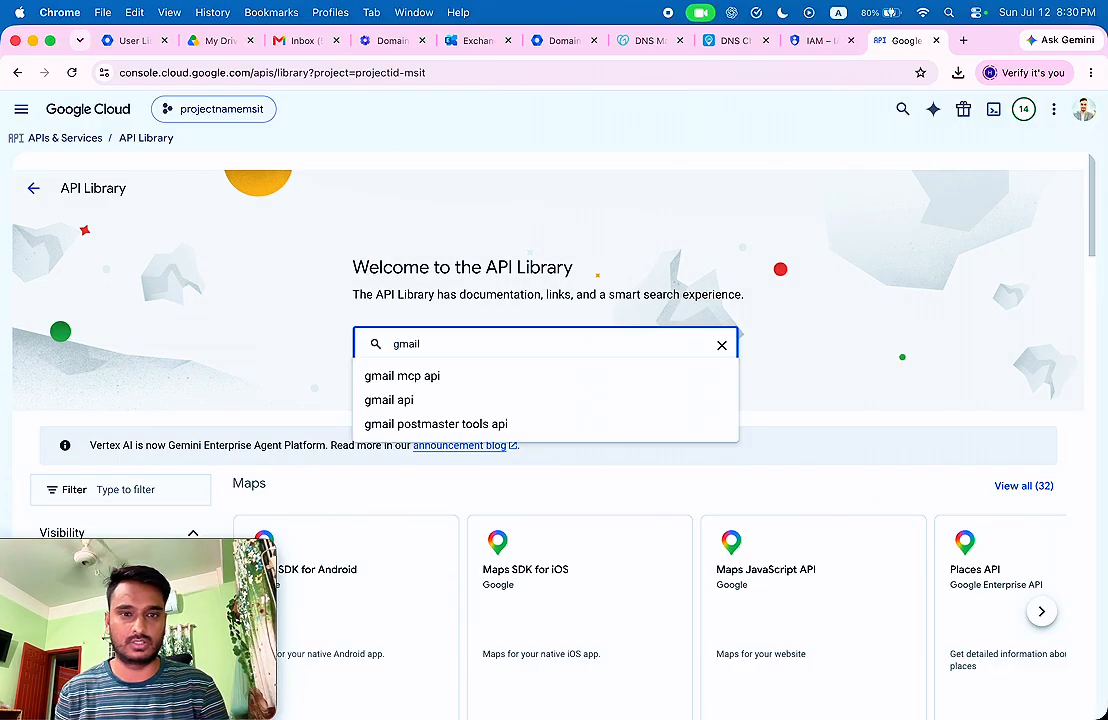
key("Return")
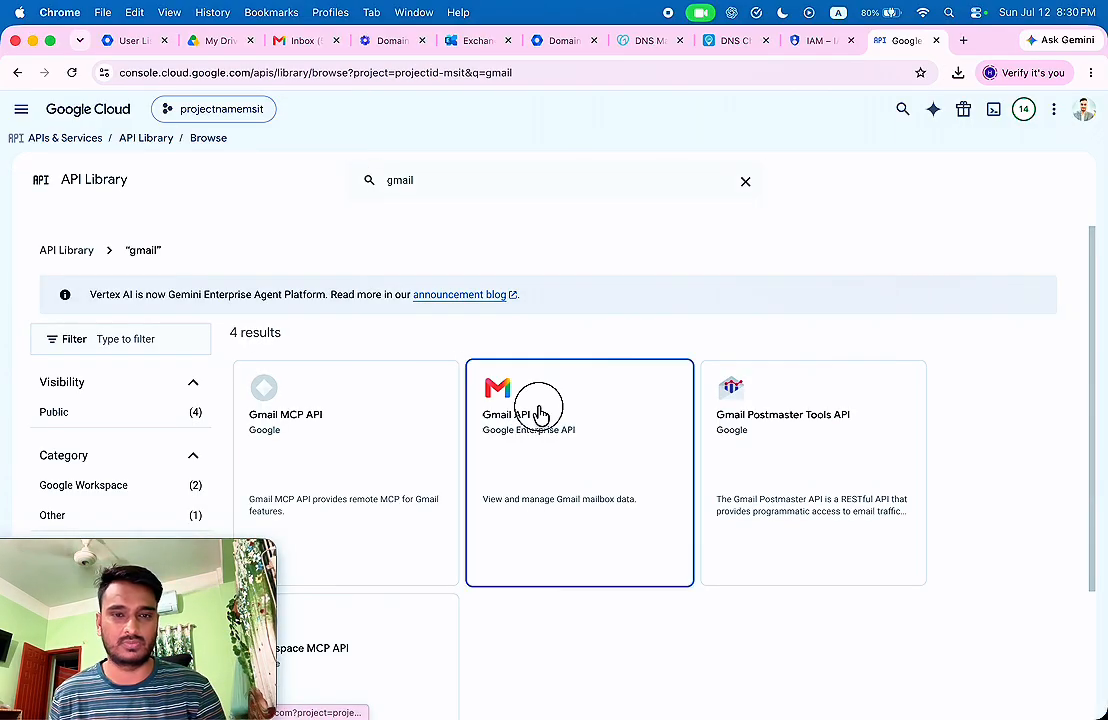
left_click(539, 408)
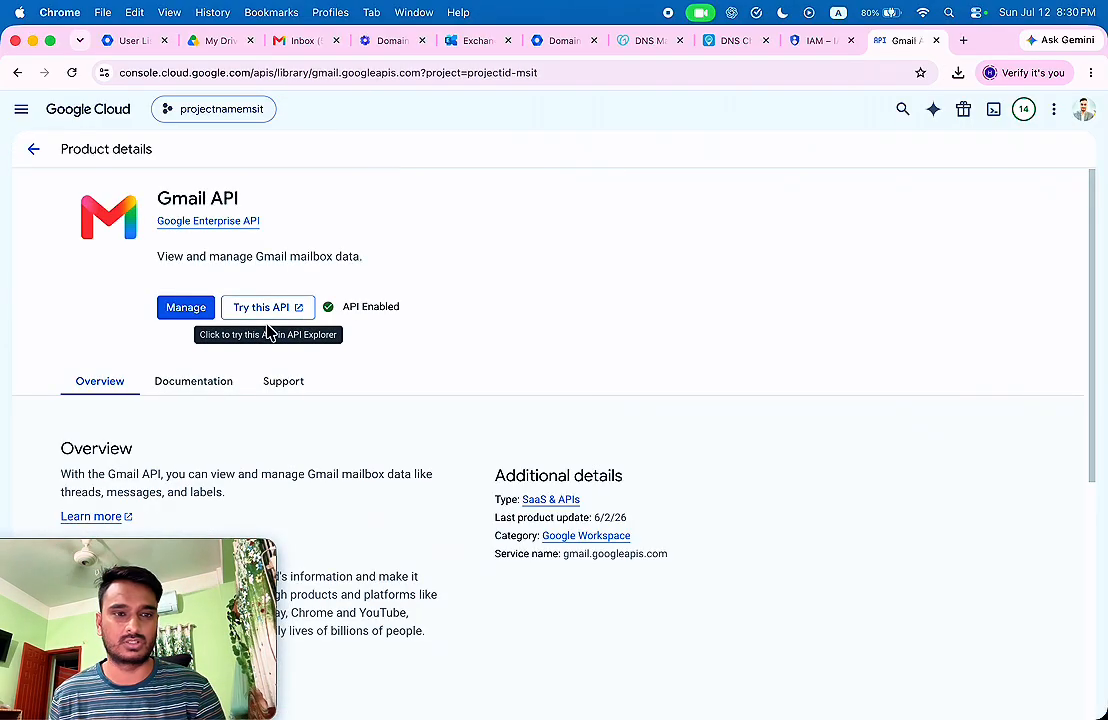
left_click(32, 149)
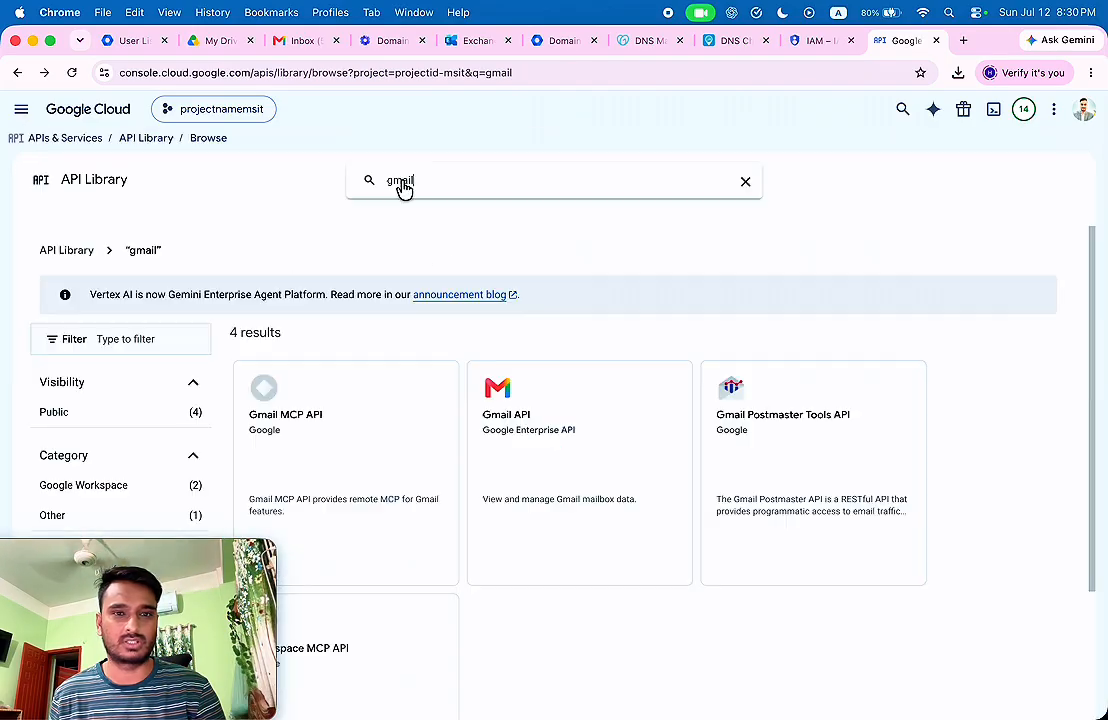
Search the API Library for 'contacts' and enable the Contacts API.
double_click(402, 181)
type("contacts")
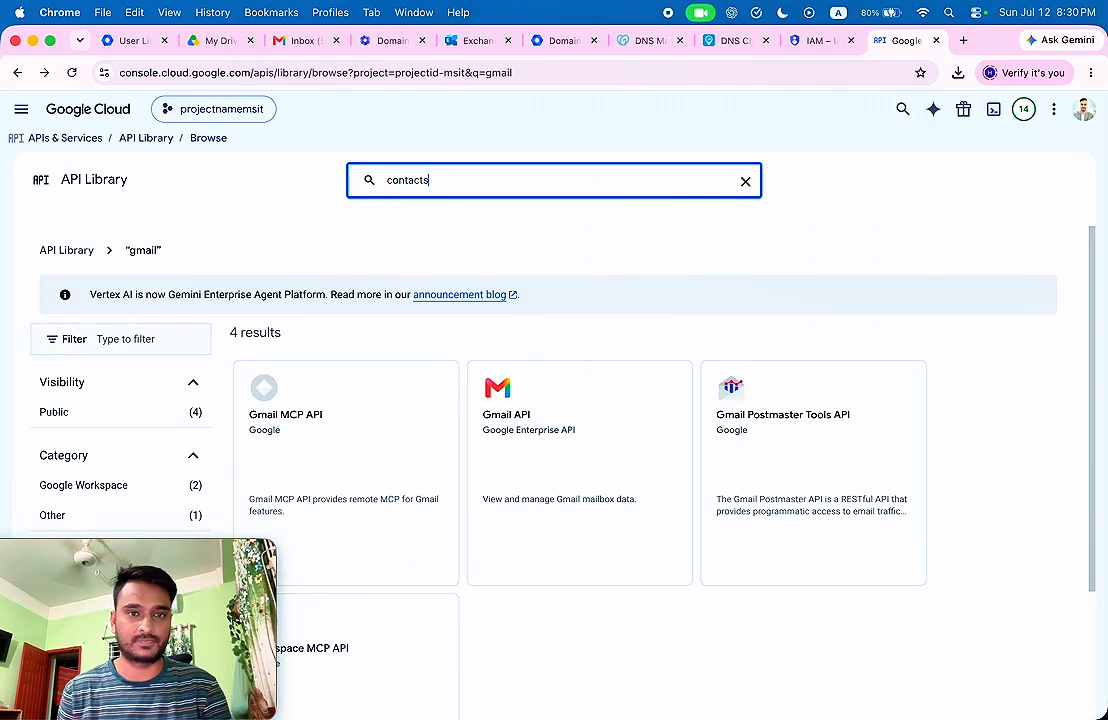
key("Return")
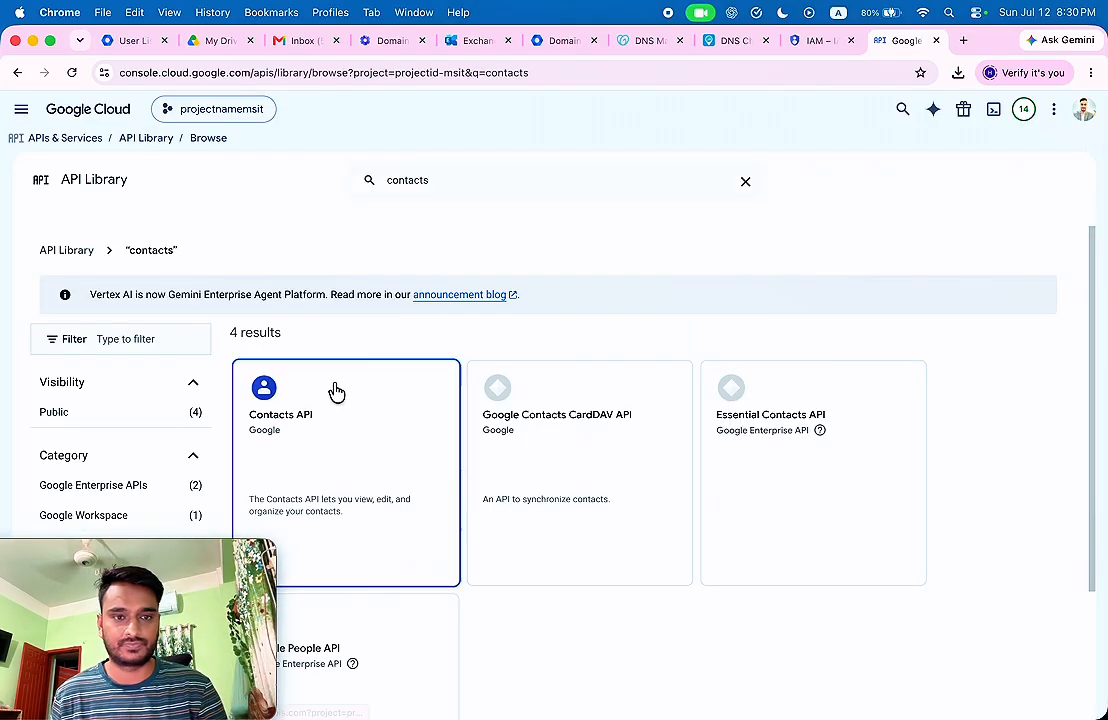
left_click(336, 391)
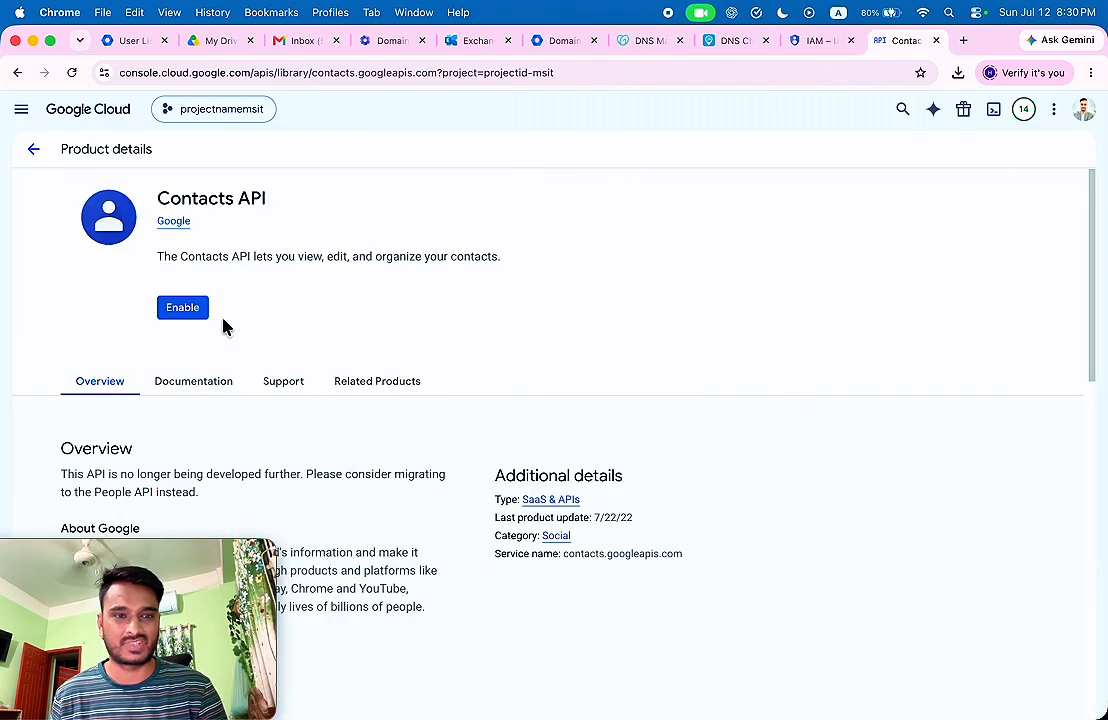
left_click(187, 308)
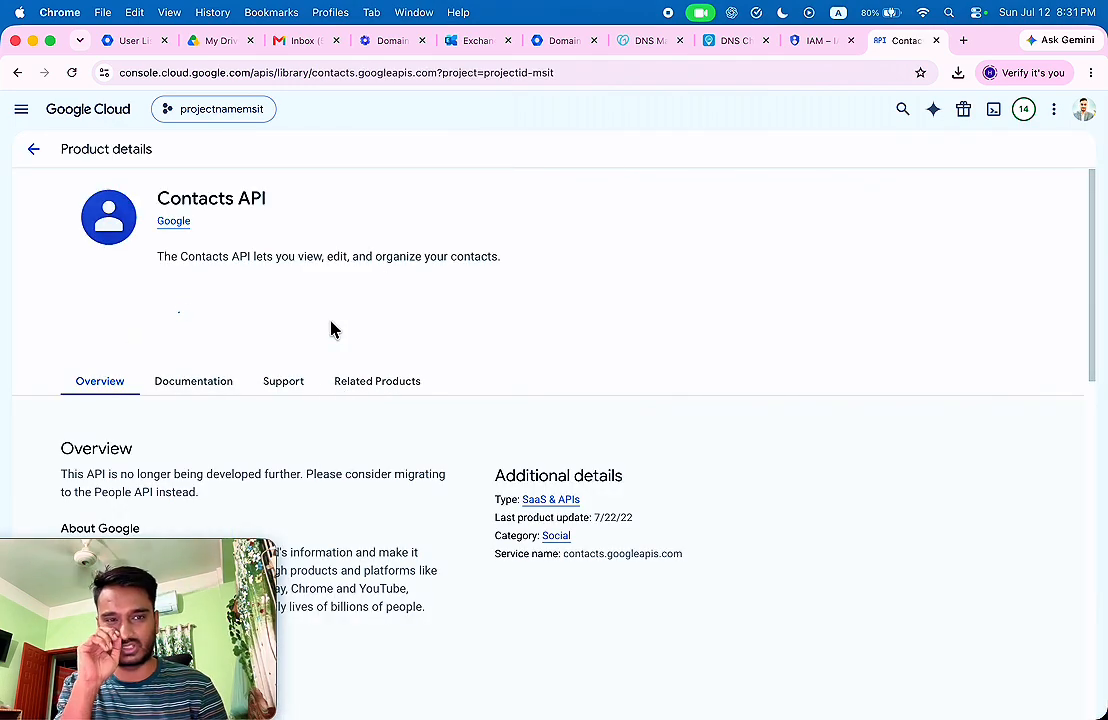
Search the API Library for 'people' and enable the Google People API.
left_click(227, 148)
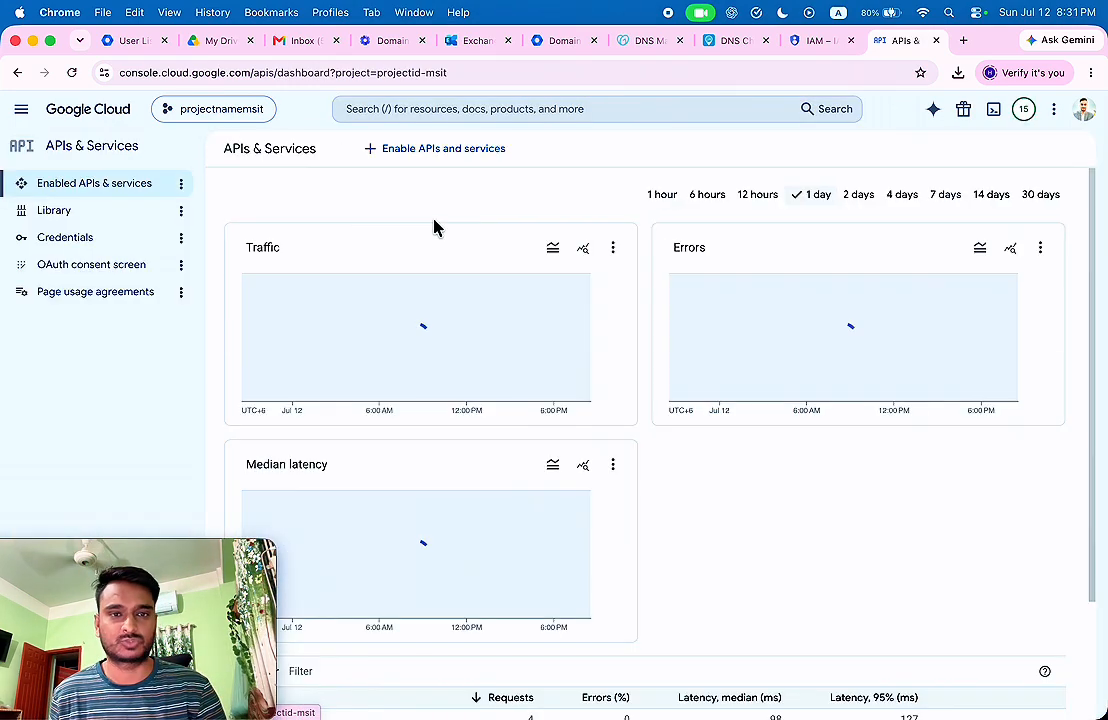
left_click(458, 163)
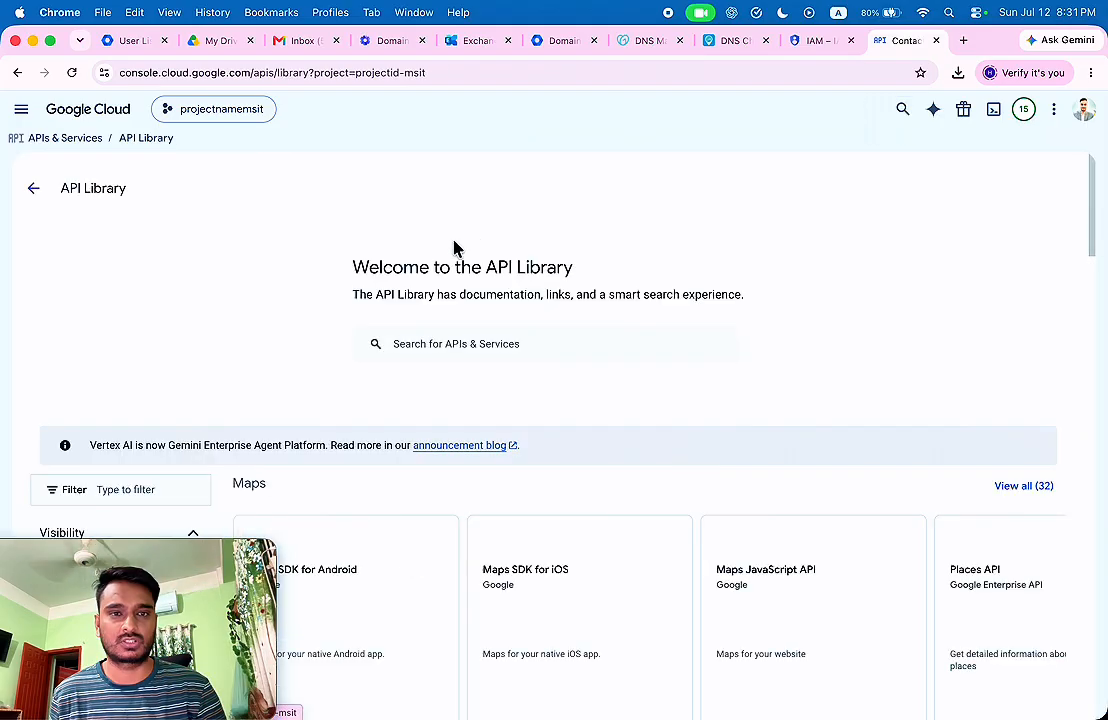
left_click(445, 341)
type("people")
key("Return")
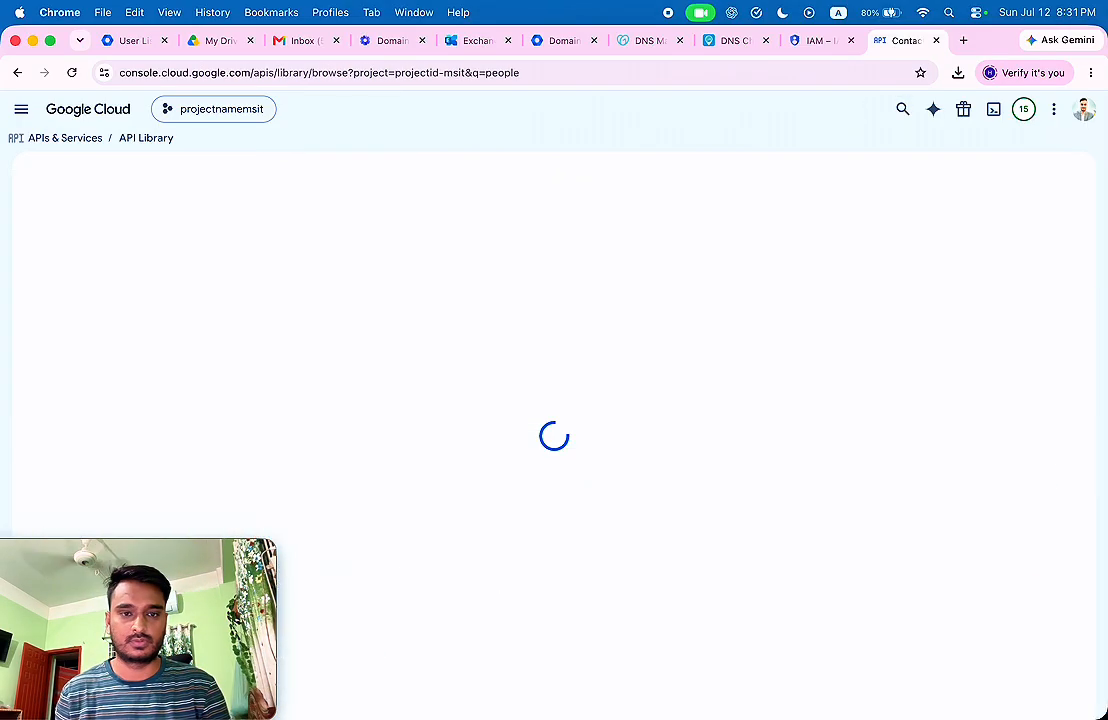
left_click(333, 432)
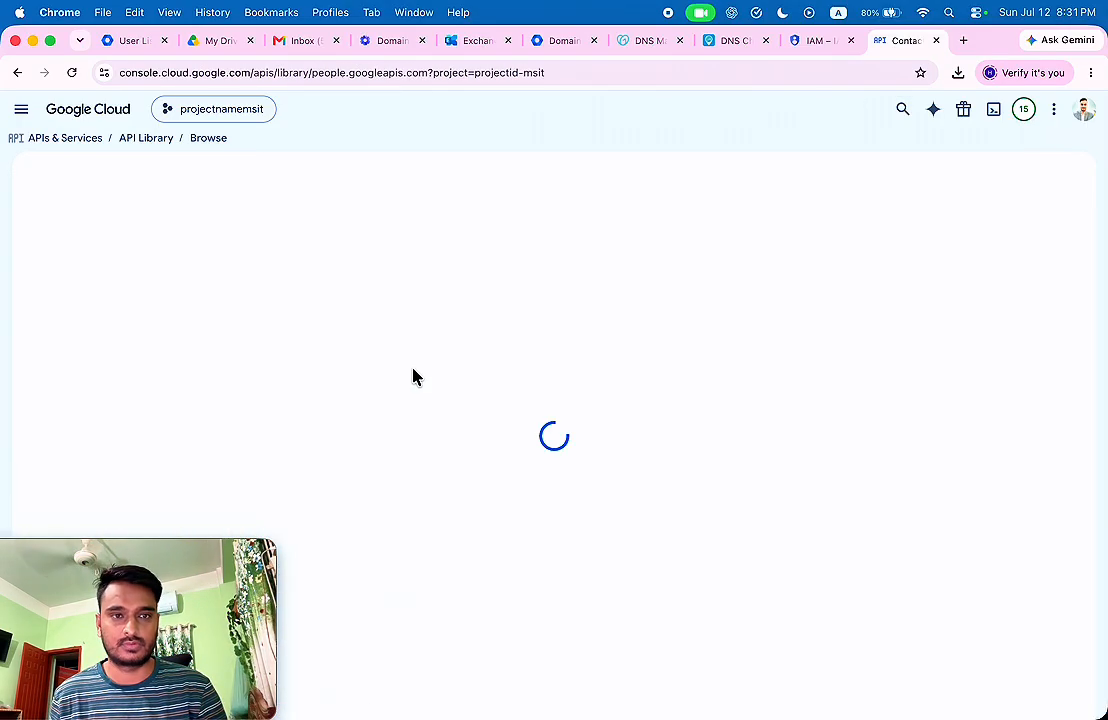
left_click(185, 310)
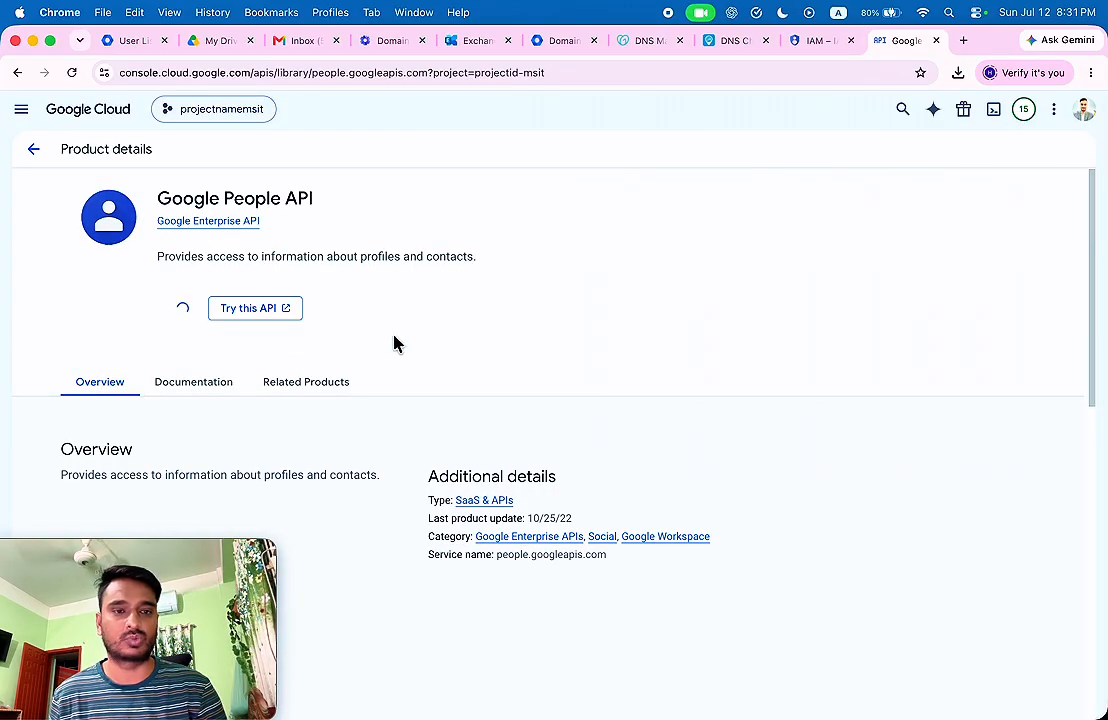
Close the mailbox error details and resume the Google to Microsoft 365 migration batch.
left_click(482, 41)
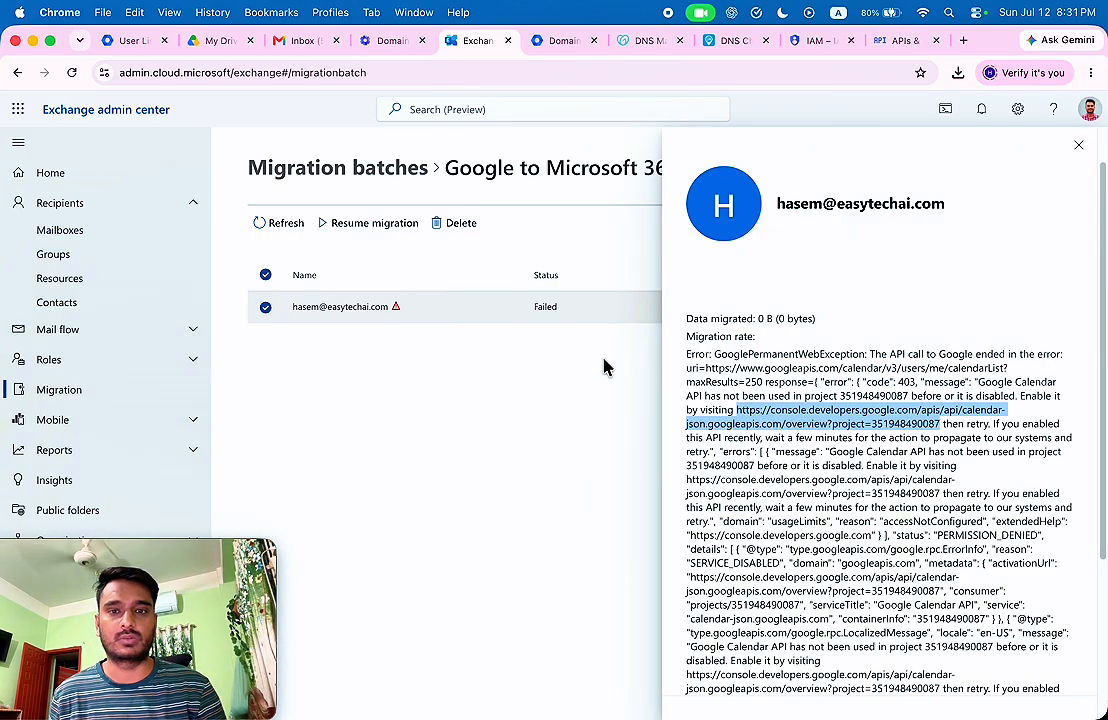
left_click(1078, 145)
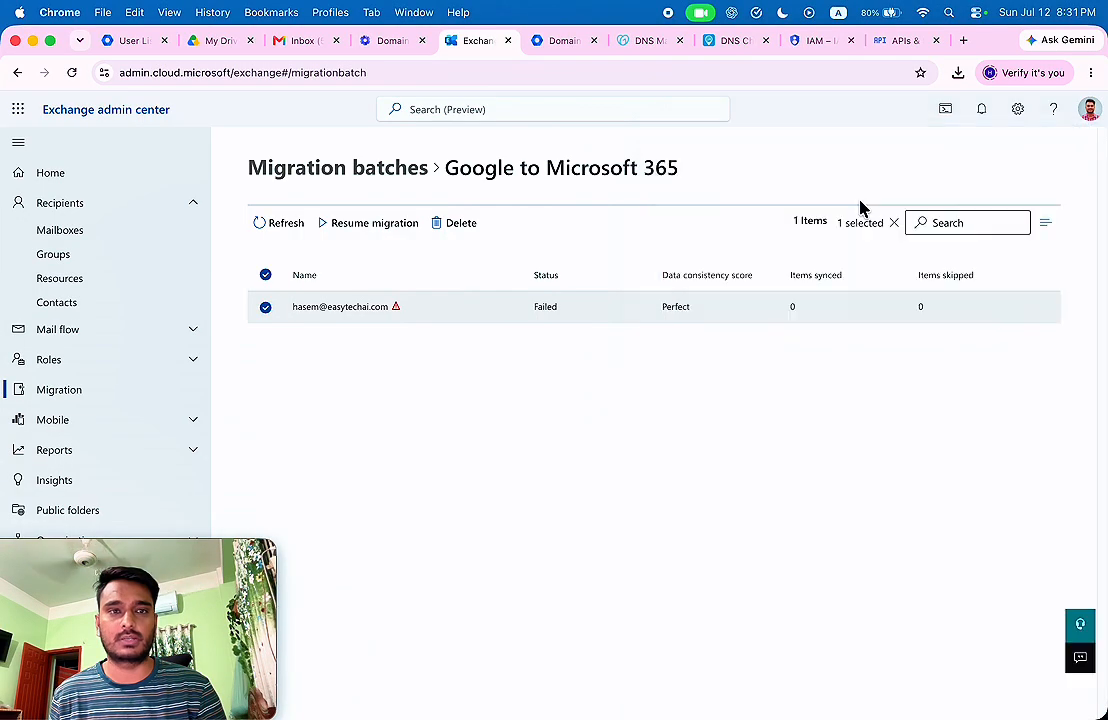
left_click(329, 177)
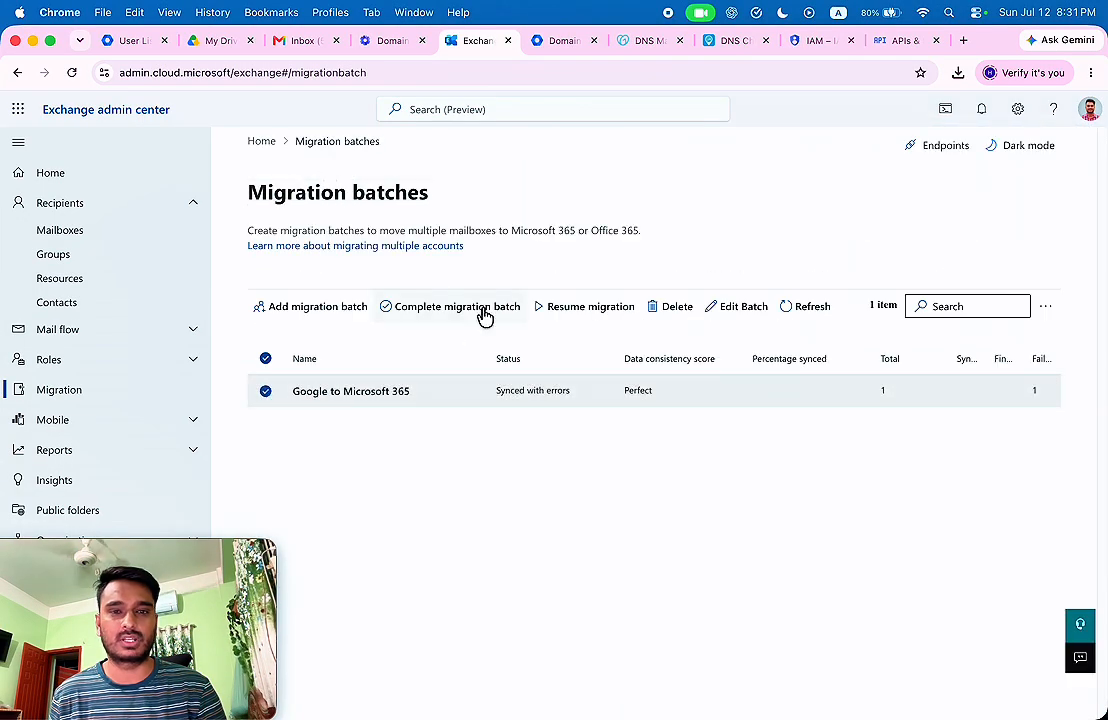
left_click(593, 312)
left_click(715, 694)
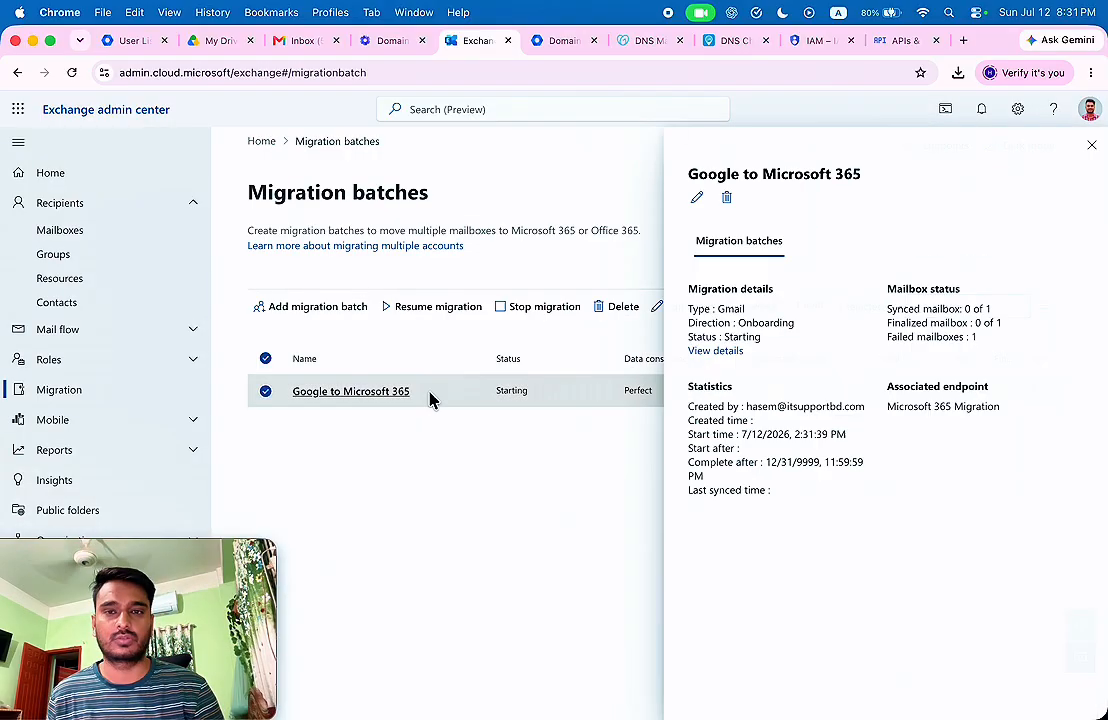
Verify the batch's mailbox shows Syncing with a Perfect consistency score, and open an Incognito window.
left_click(663, 352)
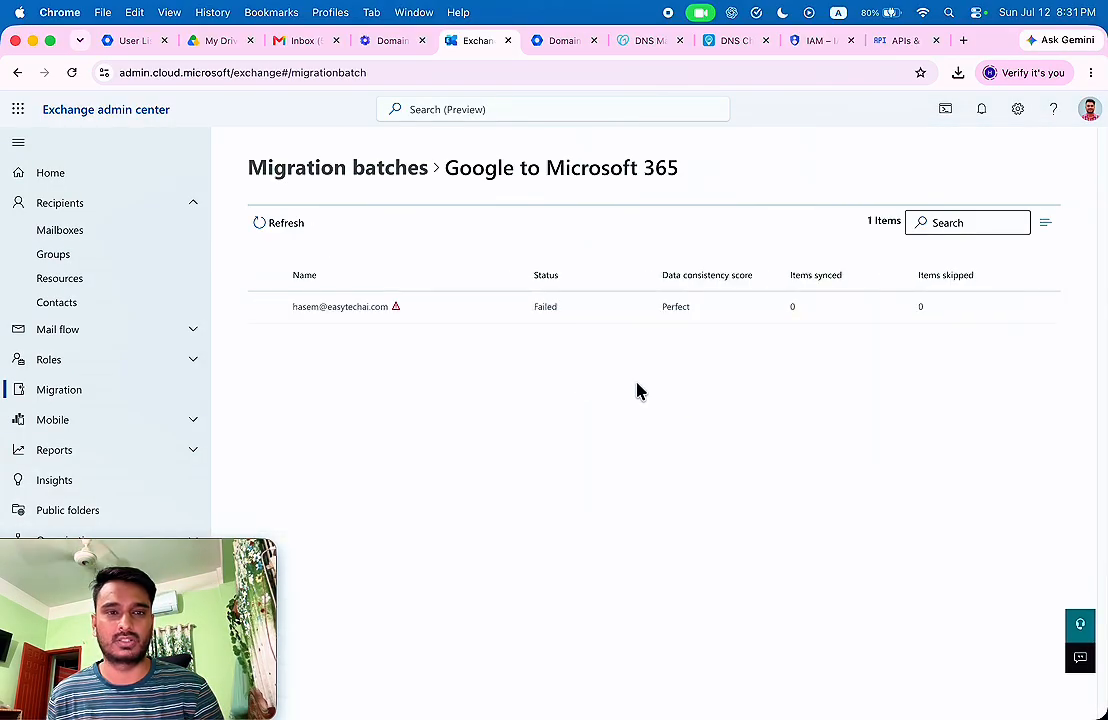
left_click(297, 170)
left_click(72, 74)
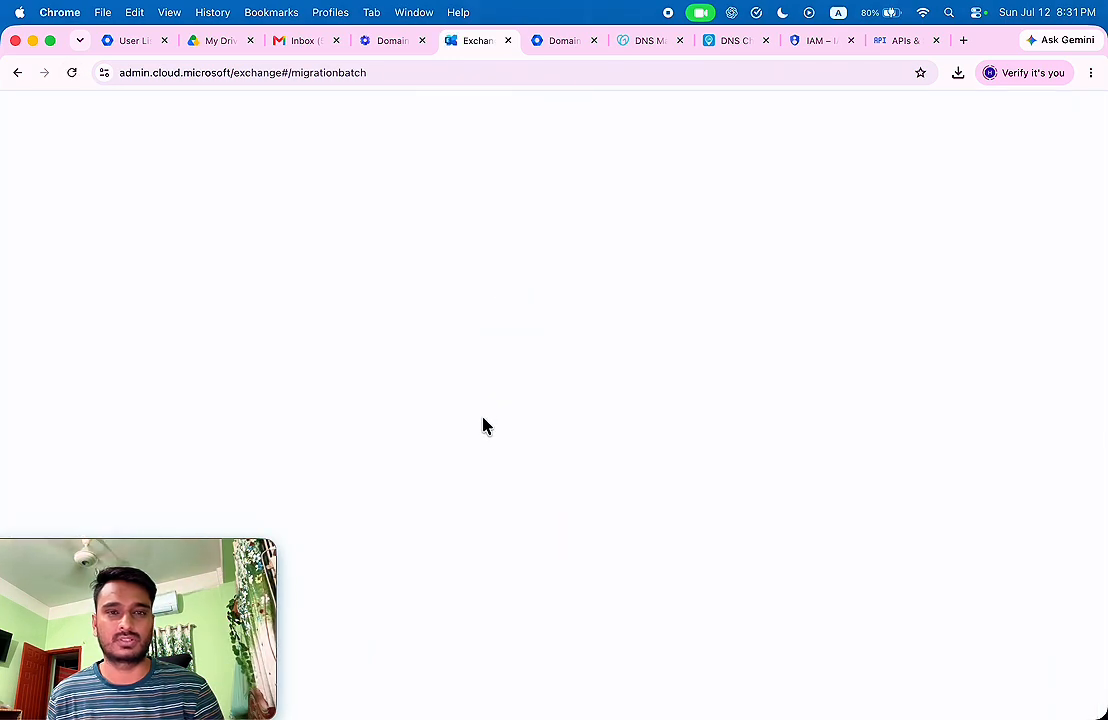
left_click(519, 394)
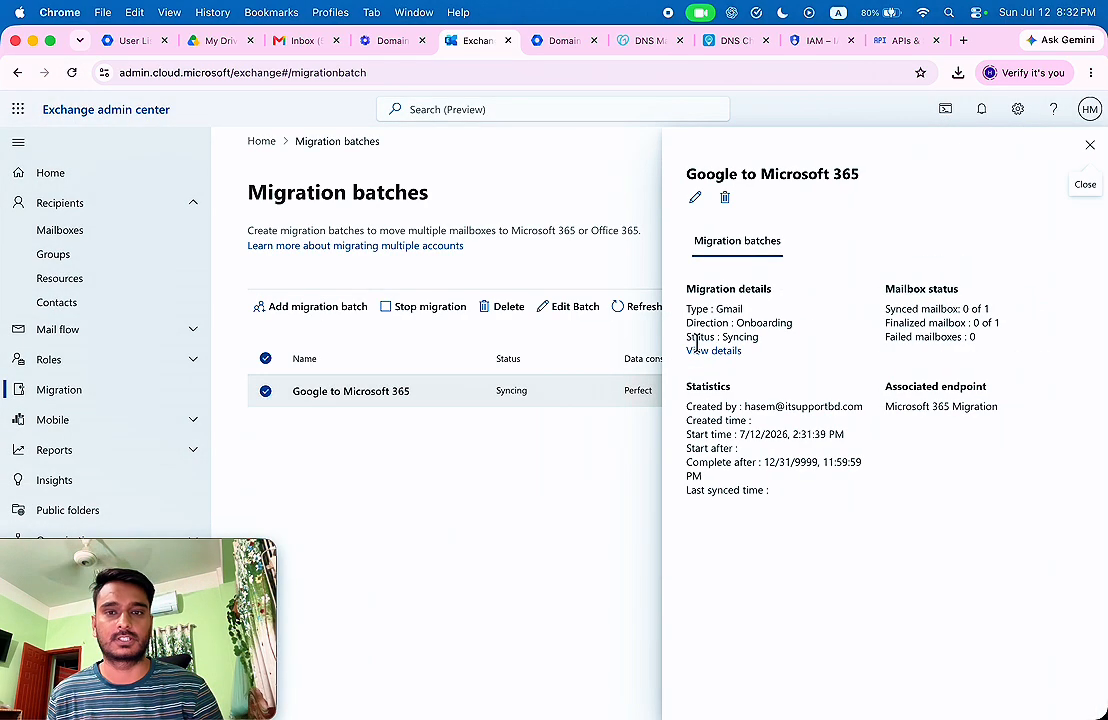
left_click(699, 351)
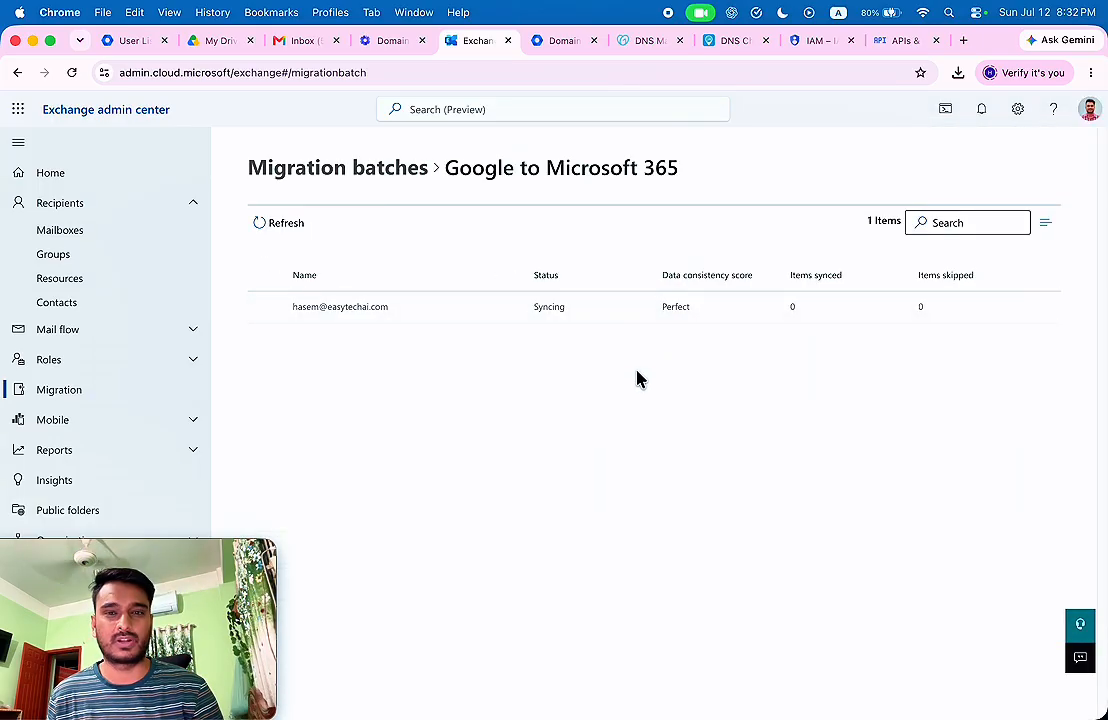
key("super+shift+n")
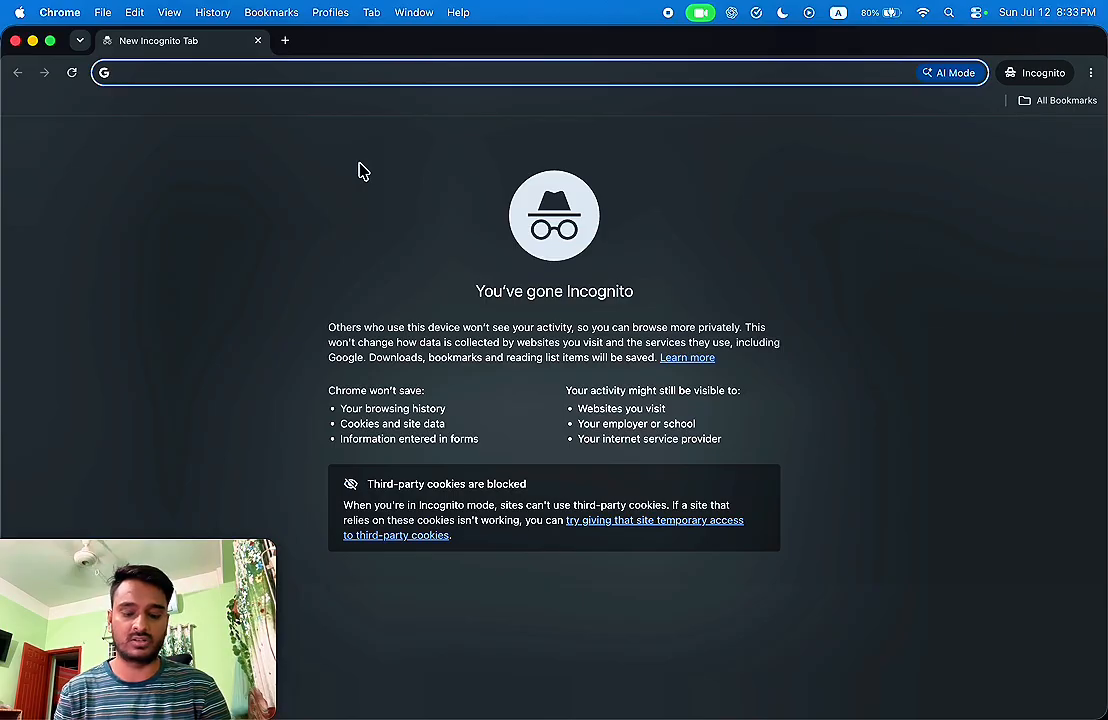
Sign in to outlook.office.com as the migrated account, staying signed in, and view the empty inbox.
type("out")
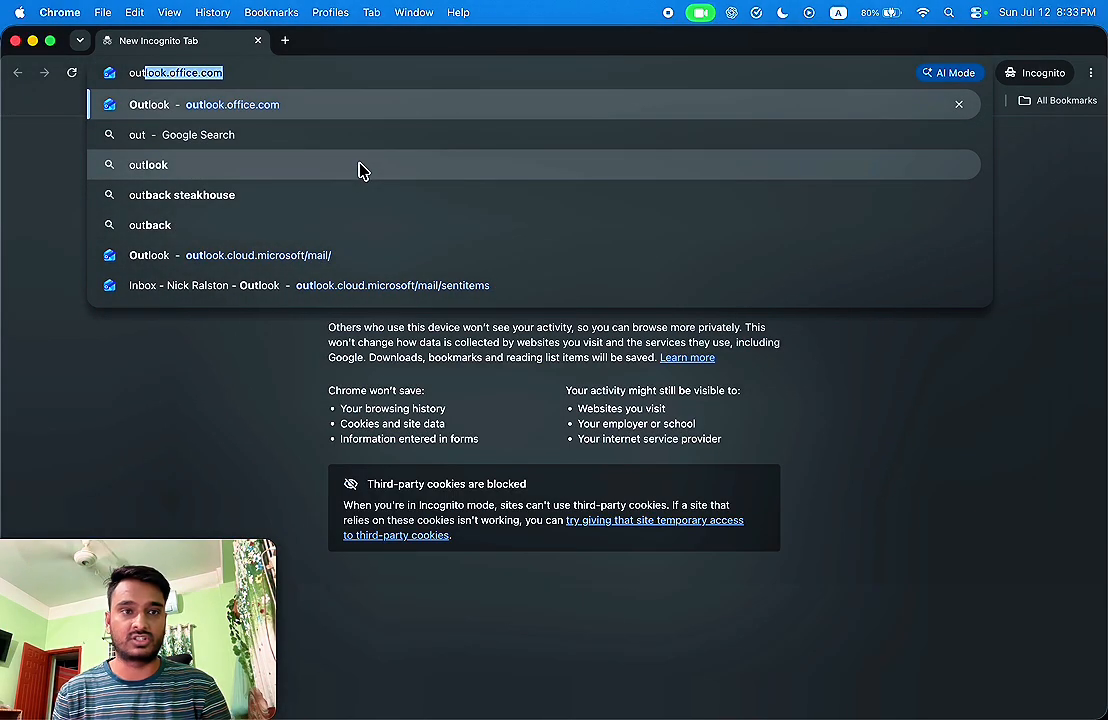
key("Return")
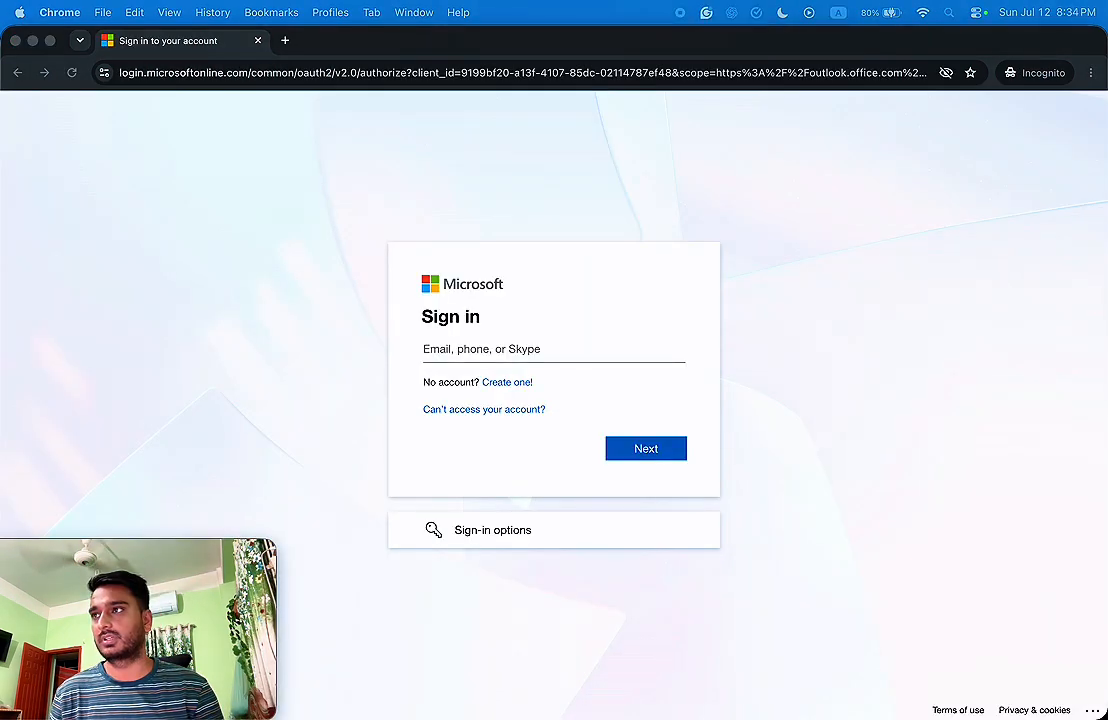
left_click(527, 352)
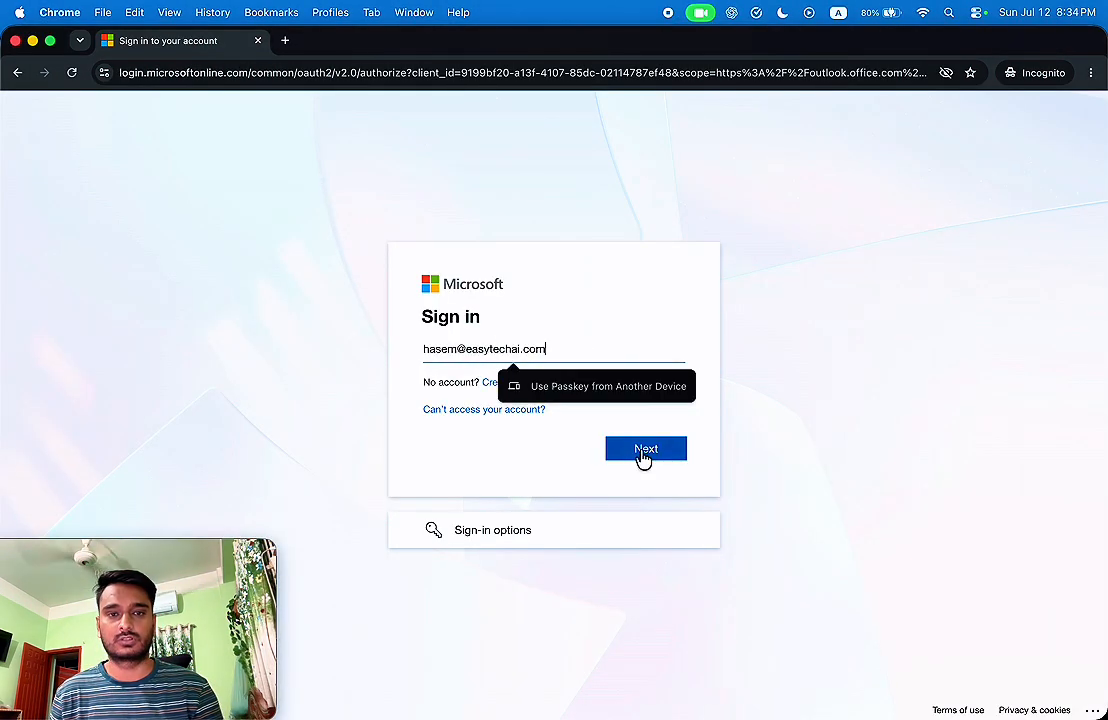
left_click(645, 450)
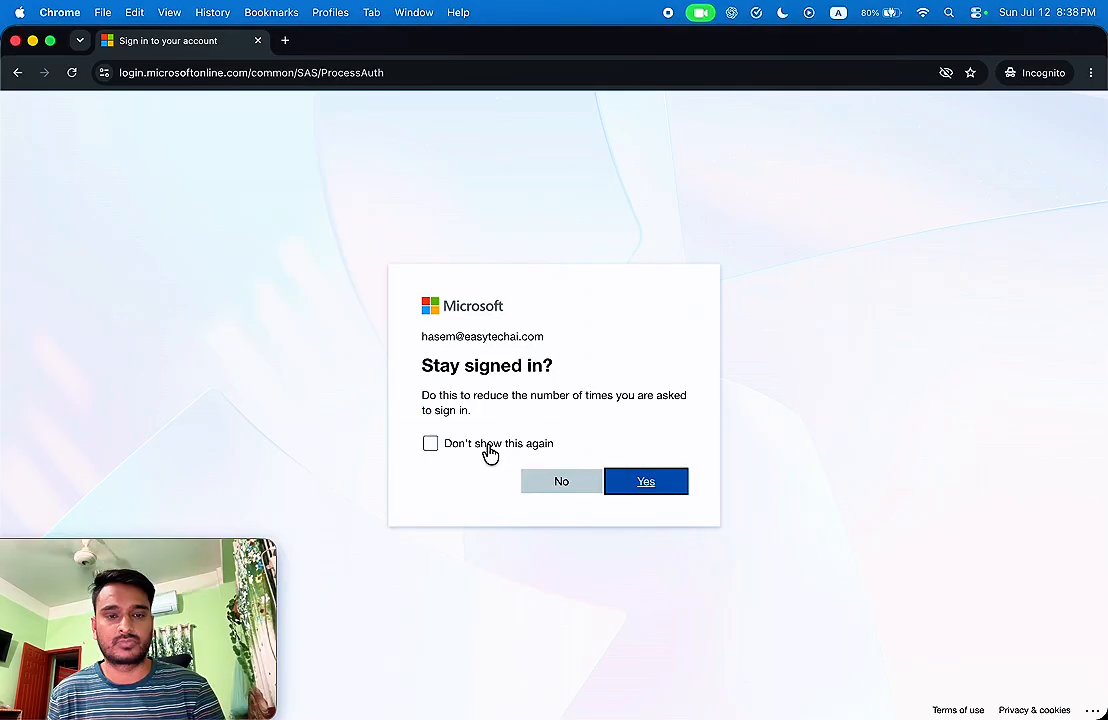
left_click(486, 446)
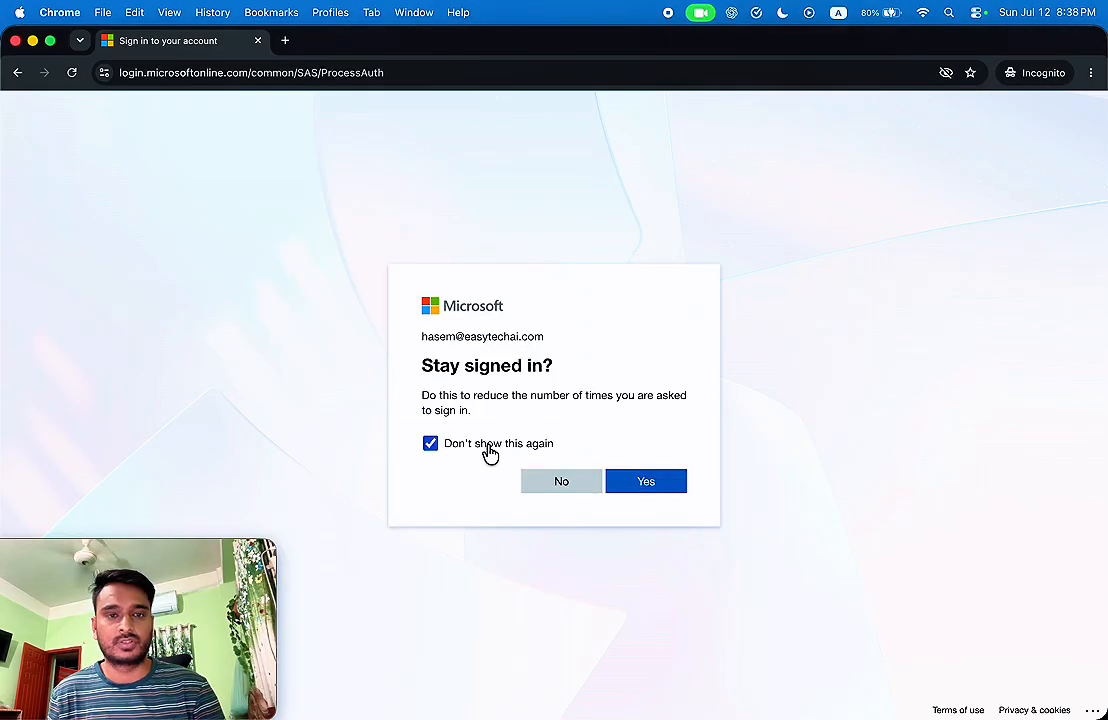
left_click(655, 490)
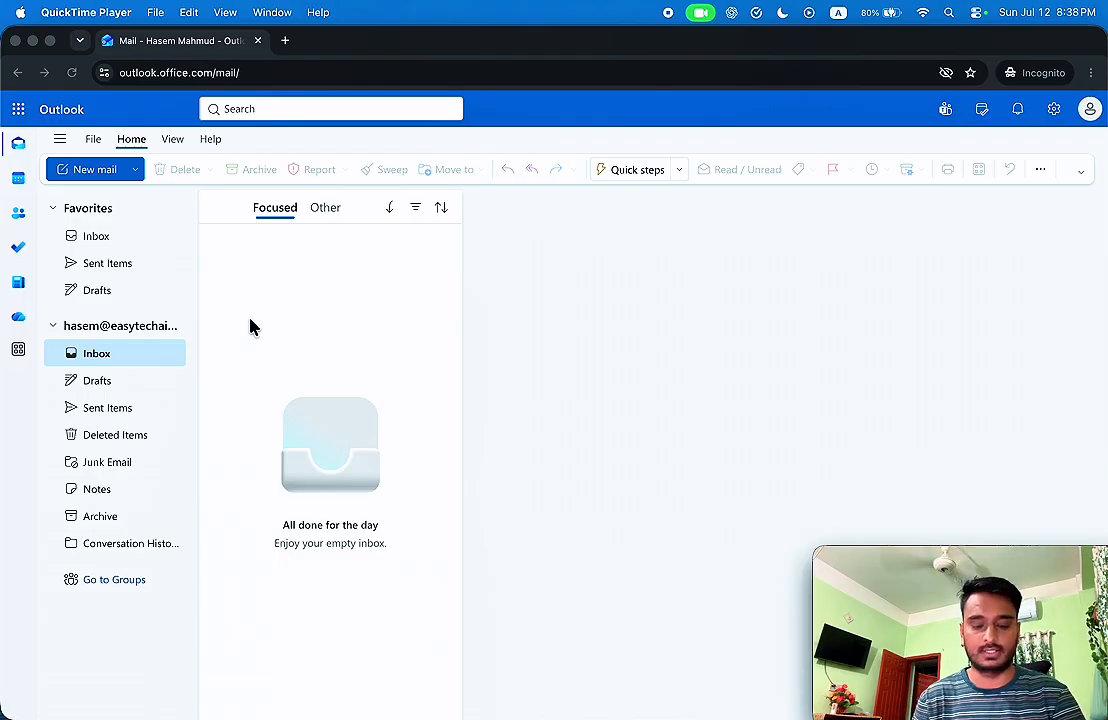
left_click(32, 40)
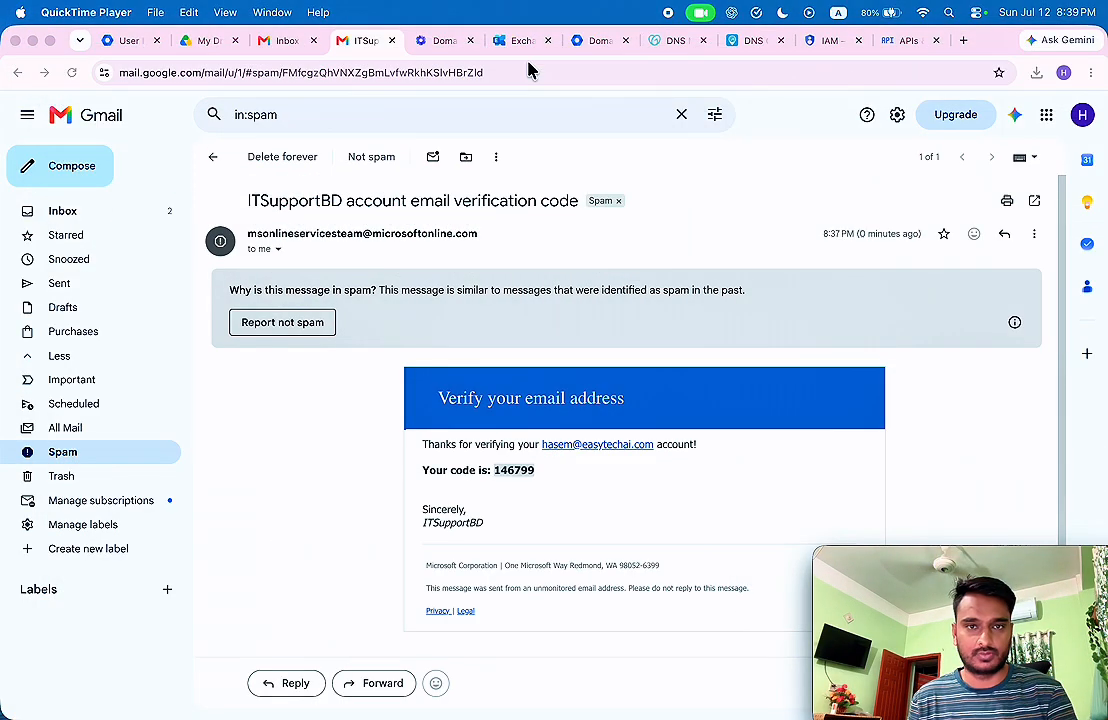
left_click(525, 45)
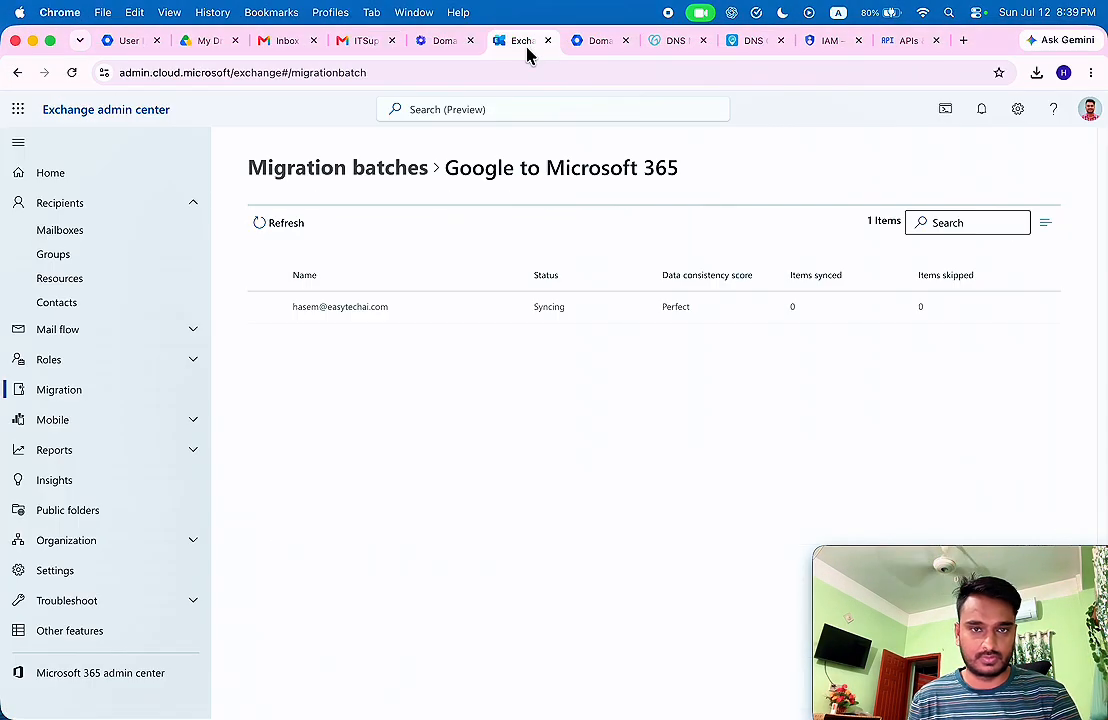
Reload the migration batches and check the Google to Microsoft 365 mailbox status.
left_click(72, 72)
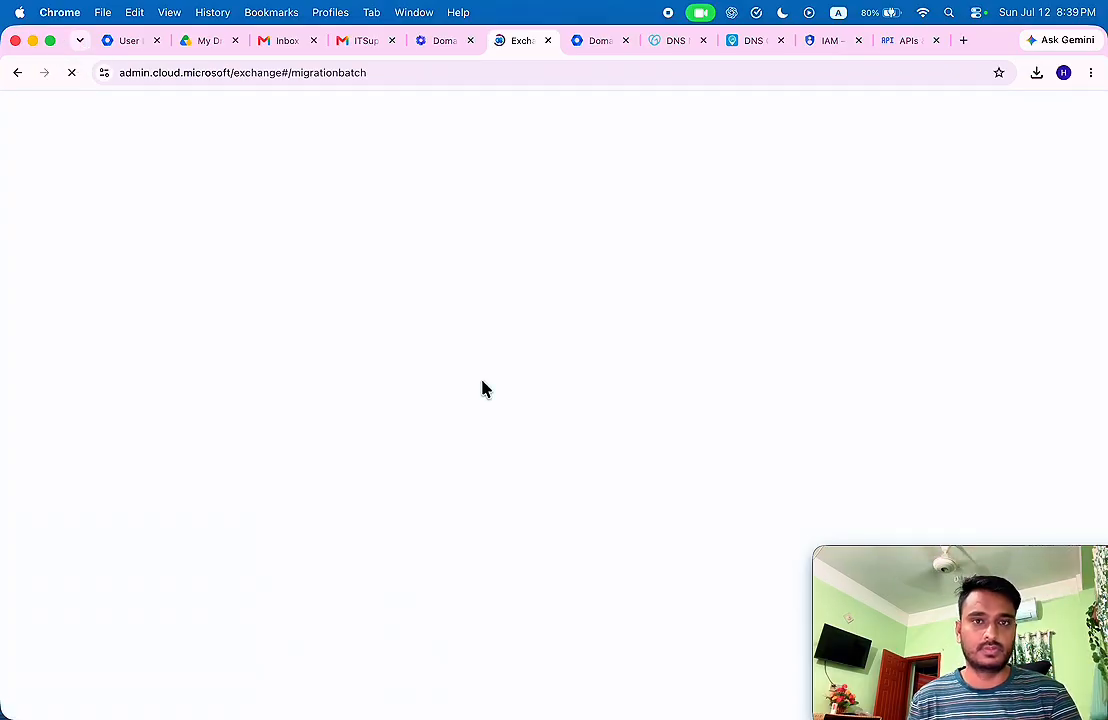
left_click(390, 395)
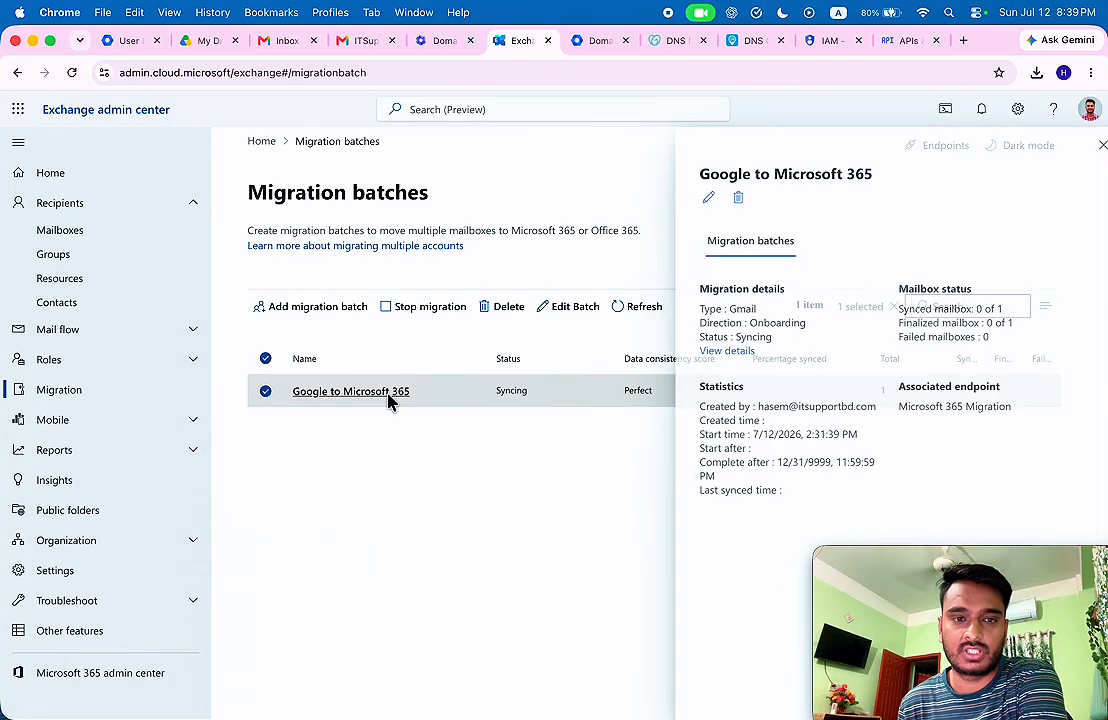
left_click(712, 352)
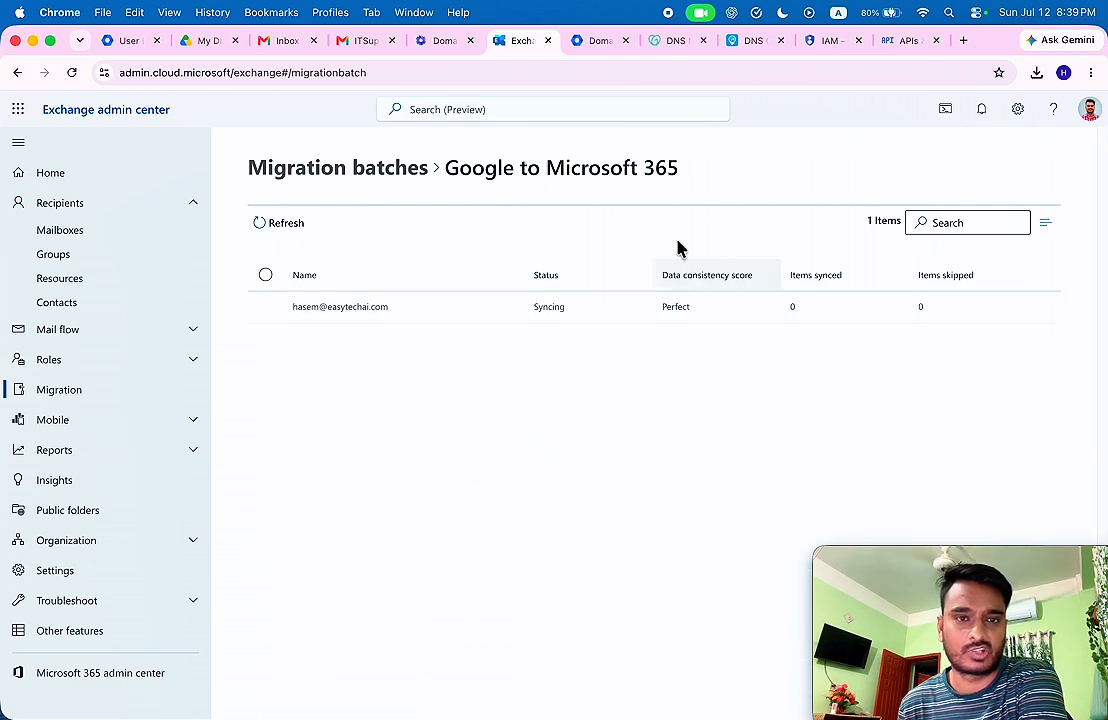
left_click(326, 170)
Look over the Outlook inbox list as migrated Gmail messages arrive.
left_click(265, 358)
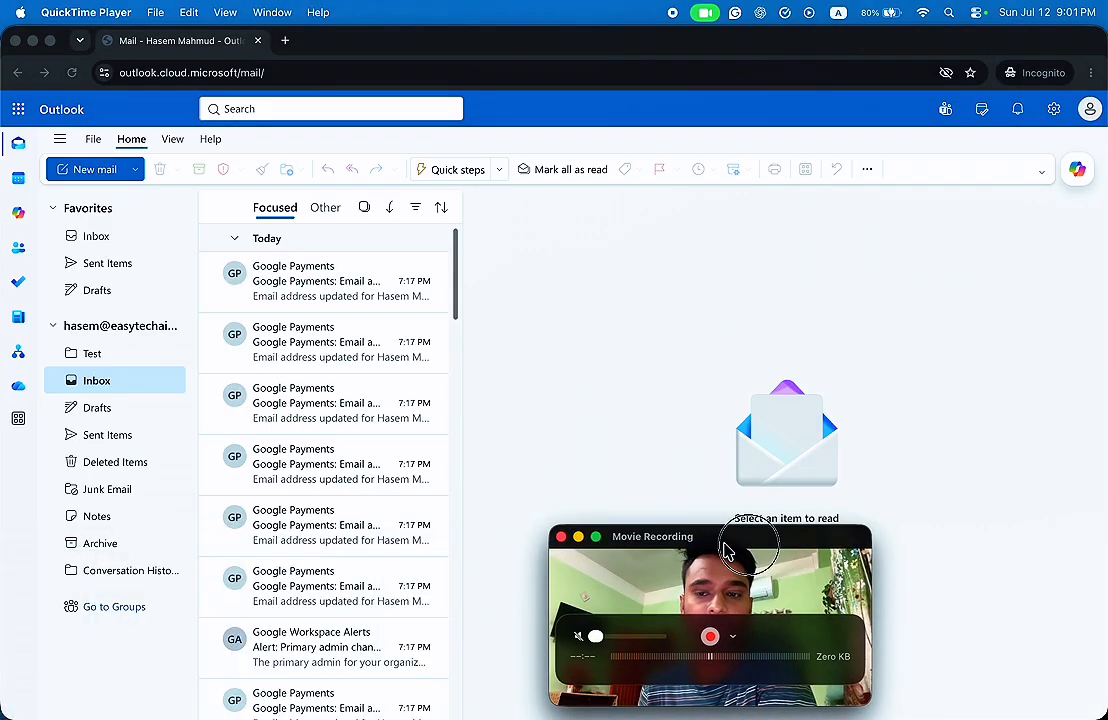
left_click_drag(732, 517, 977, 549)
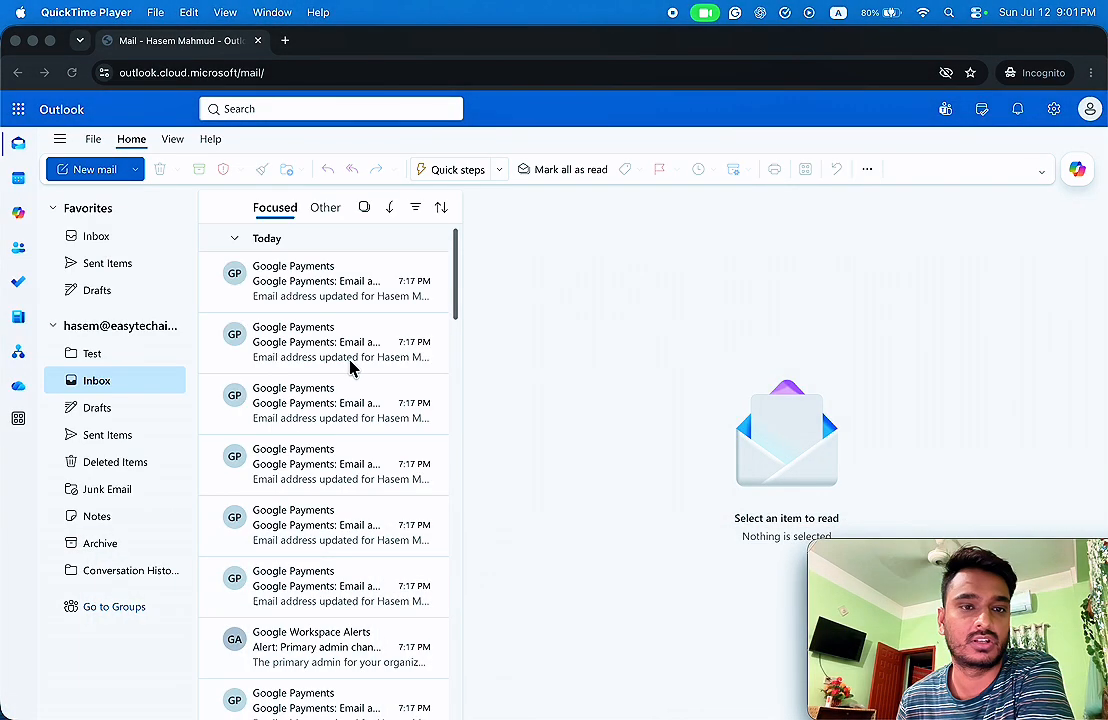
scroll(345, 390, "down", 15)
scroll(335, 430, "up", 15)
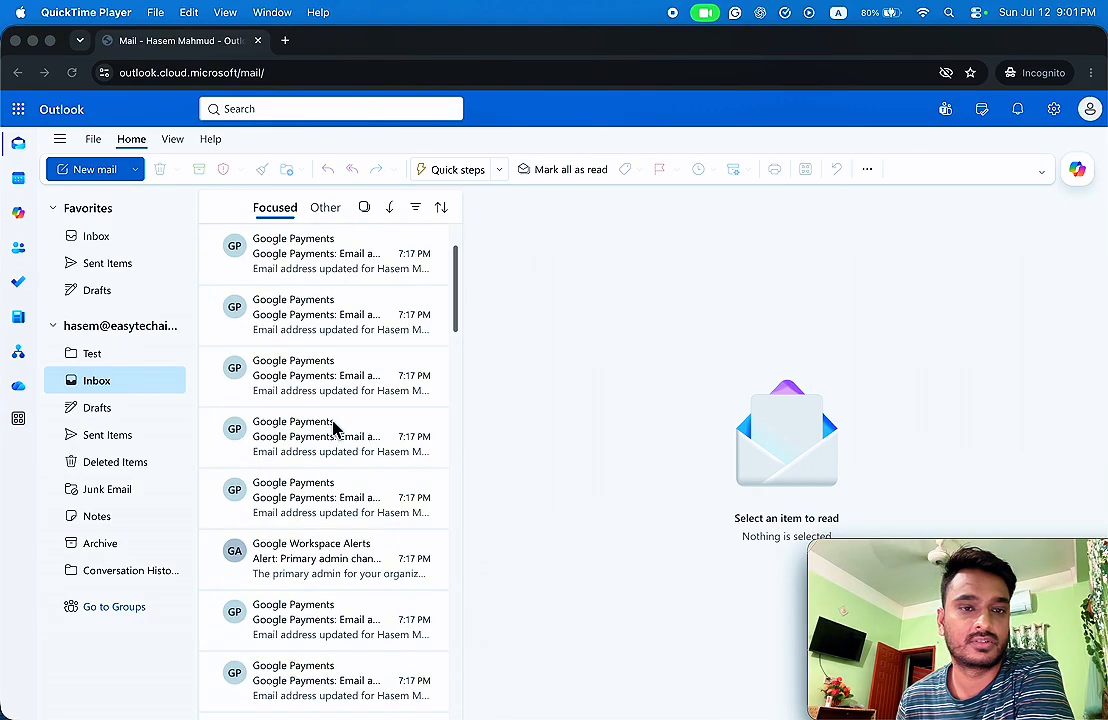
scroll(240, 428, "down", 5)
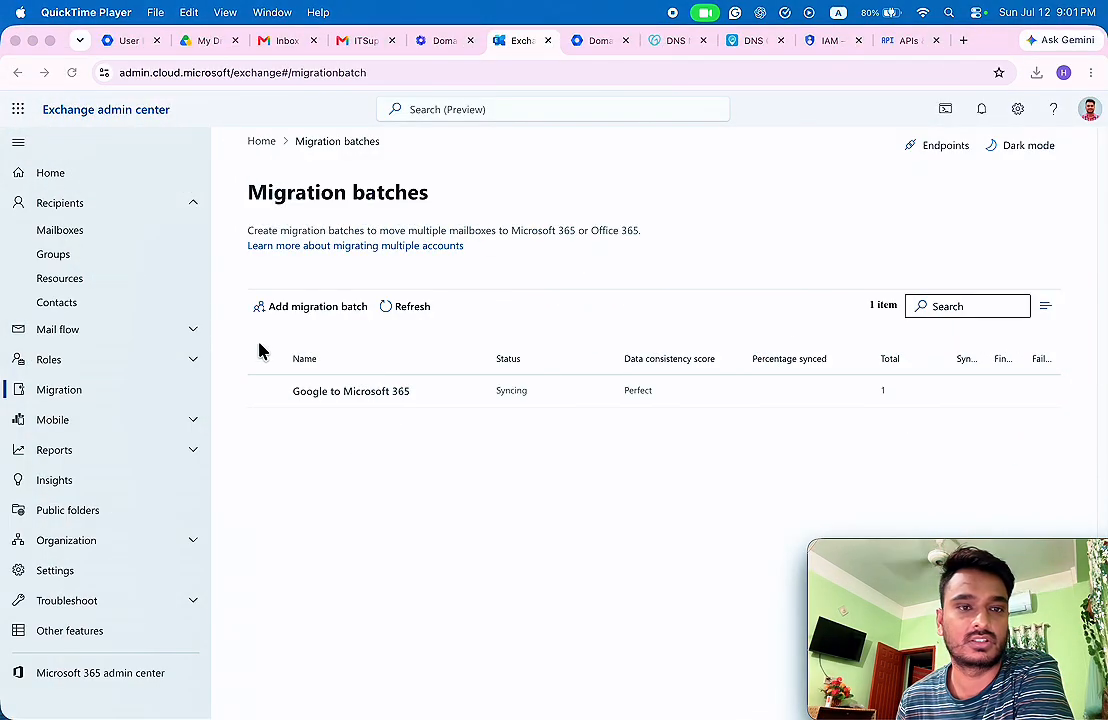
Reload again and confirm the batch's mailbox is Syncing with a last synced time.
left_click(73, 73)
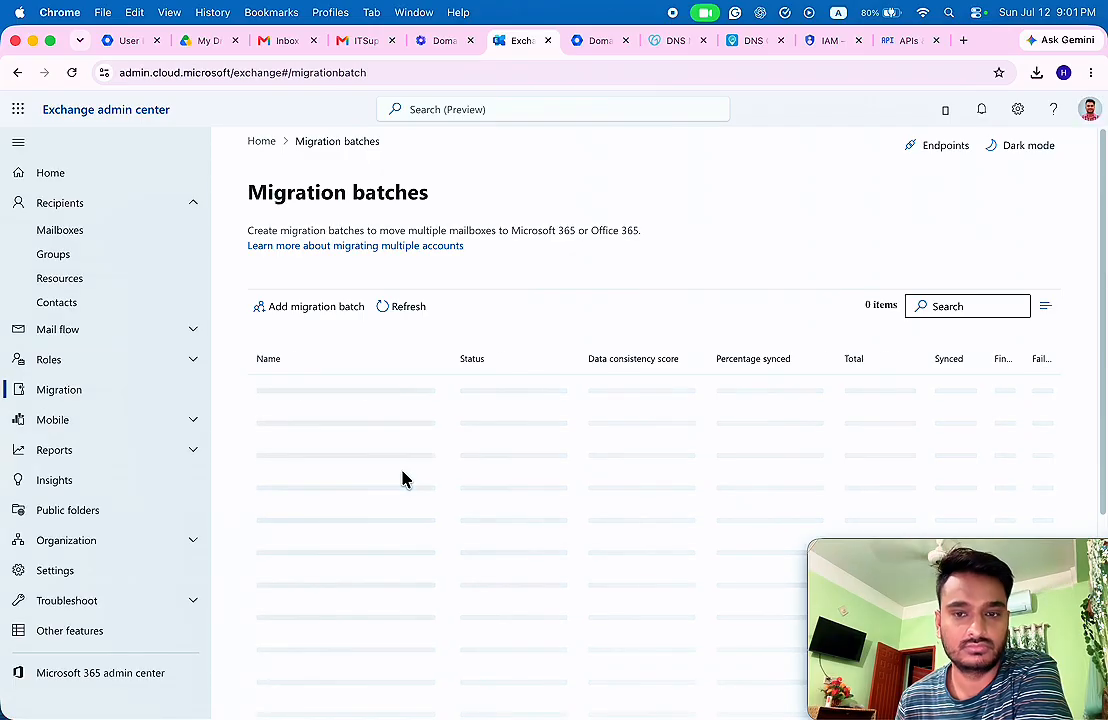
left_click(521, 400)
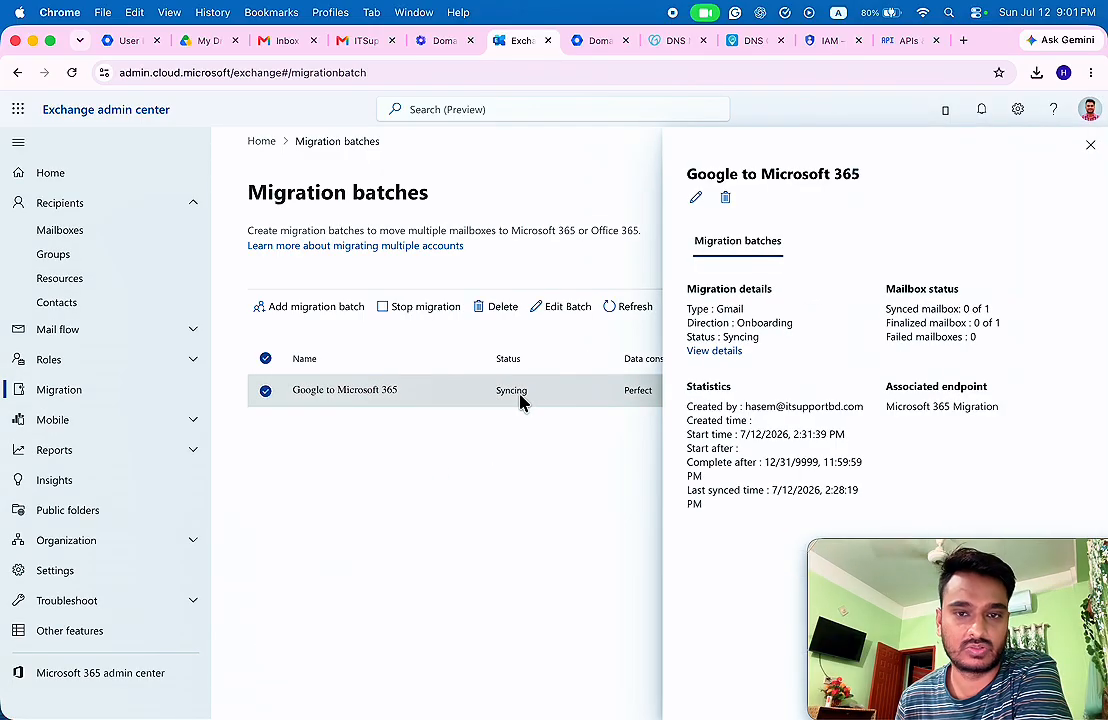
left_click(714, 351)
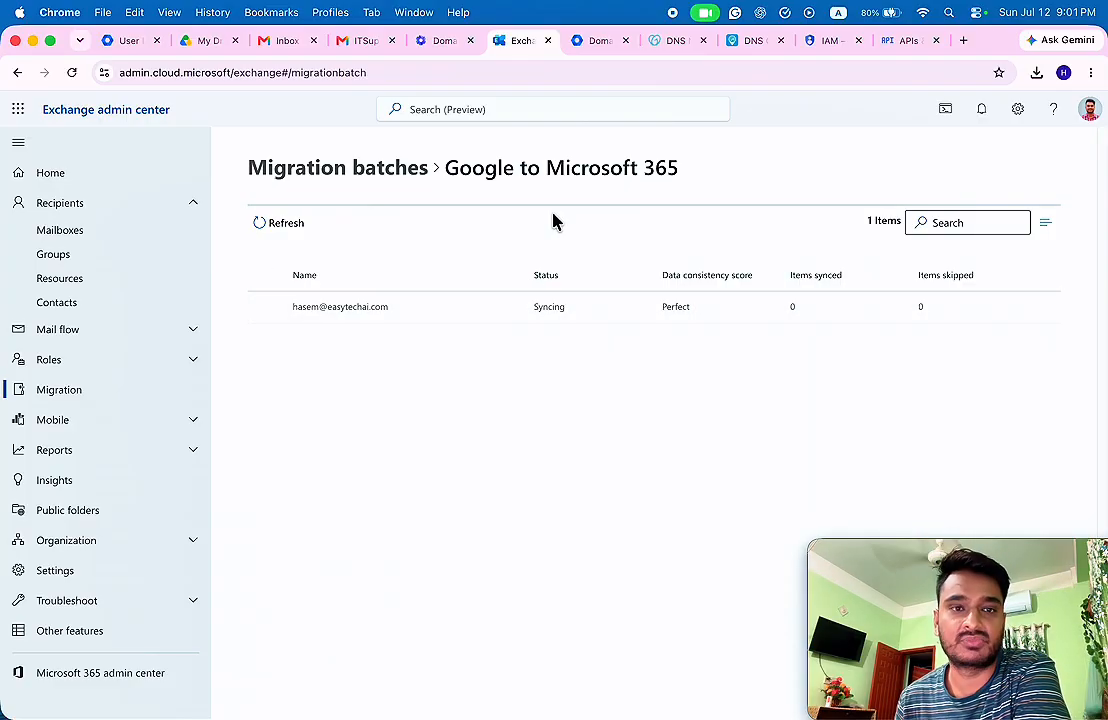
left_click(352, 168)
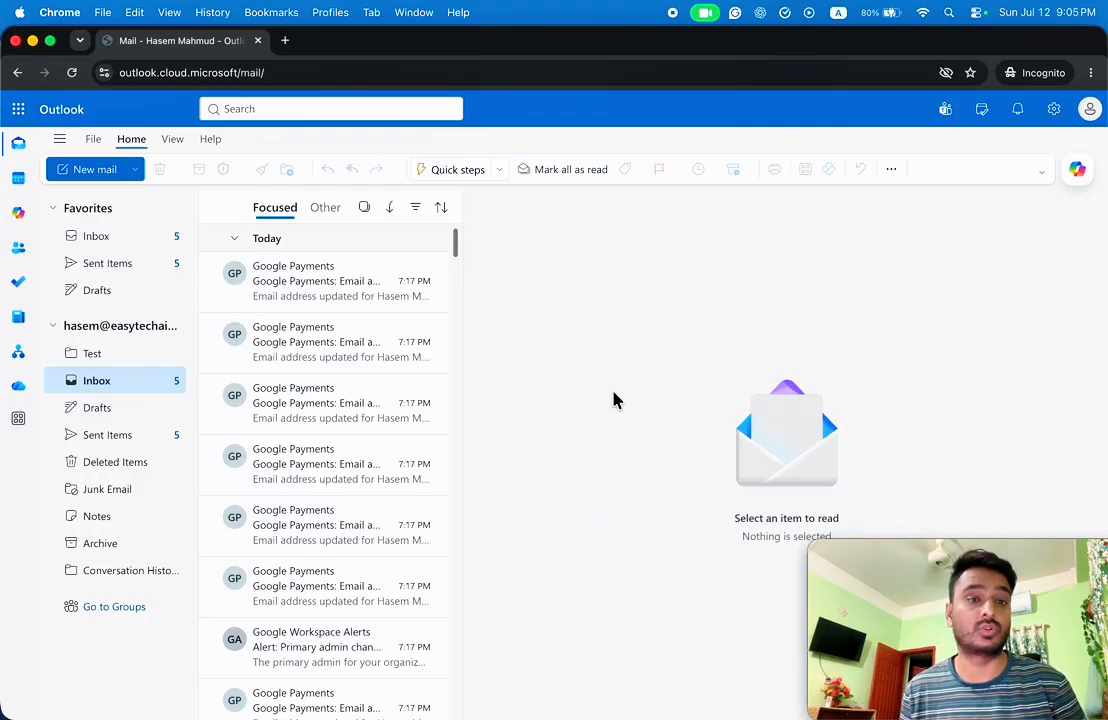
Refresh the inbox and send the reply "I got it." to the Test for migration email.
left_click(72, 73)
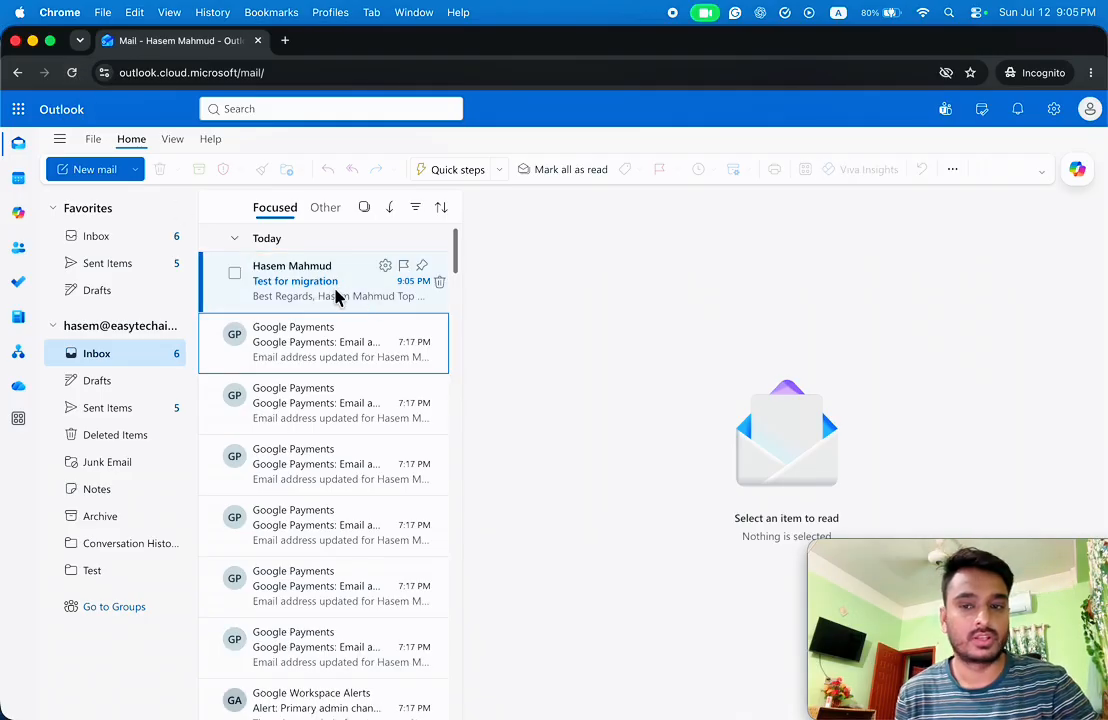
left_click(305, 290)
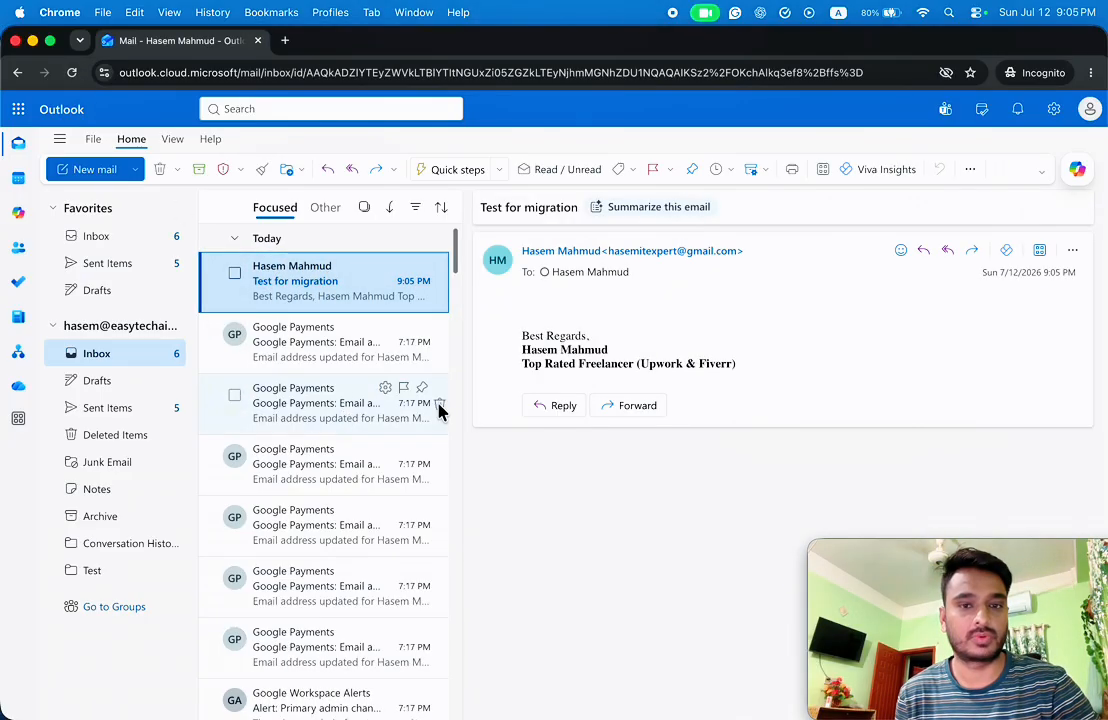
left_click(561, 406)
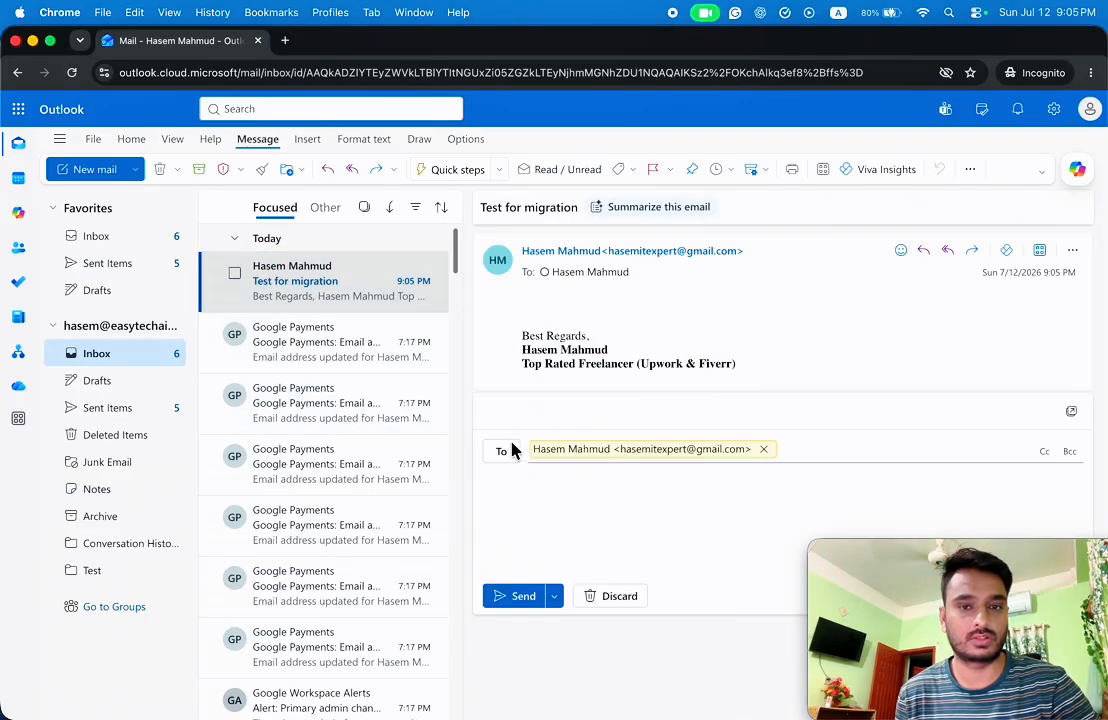
left_click(552, 528)
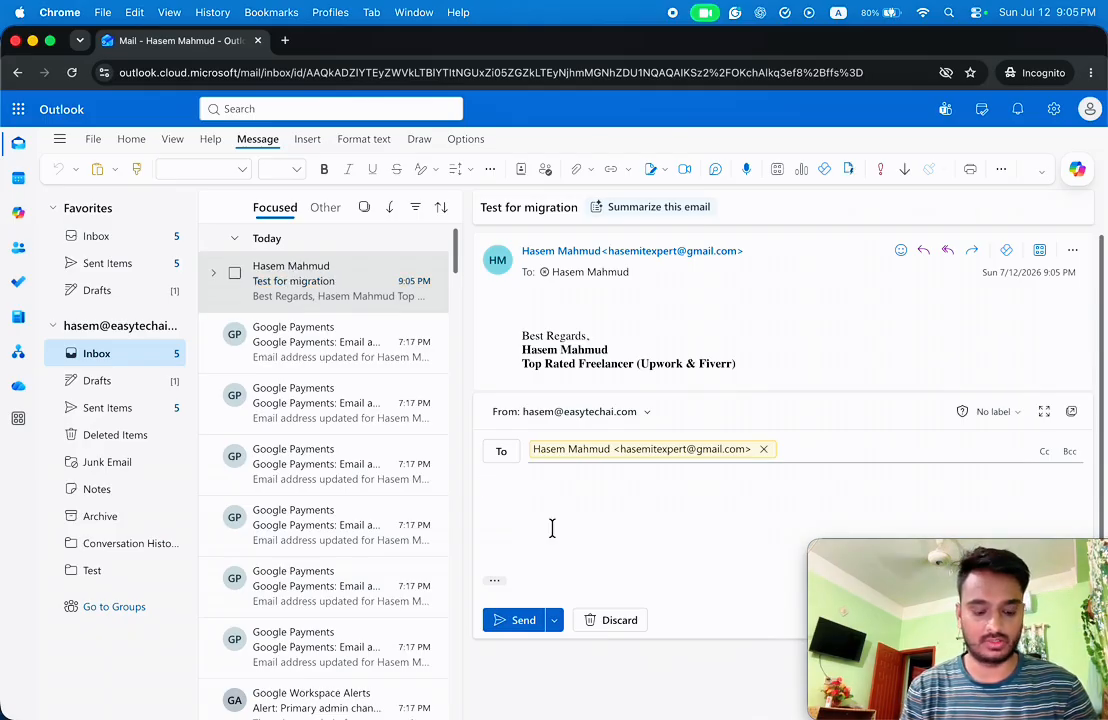
type("I go t")
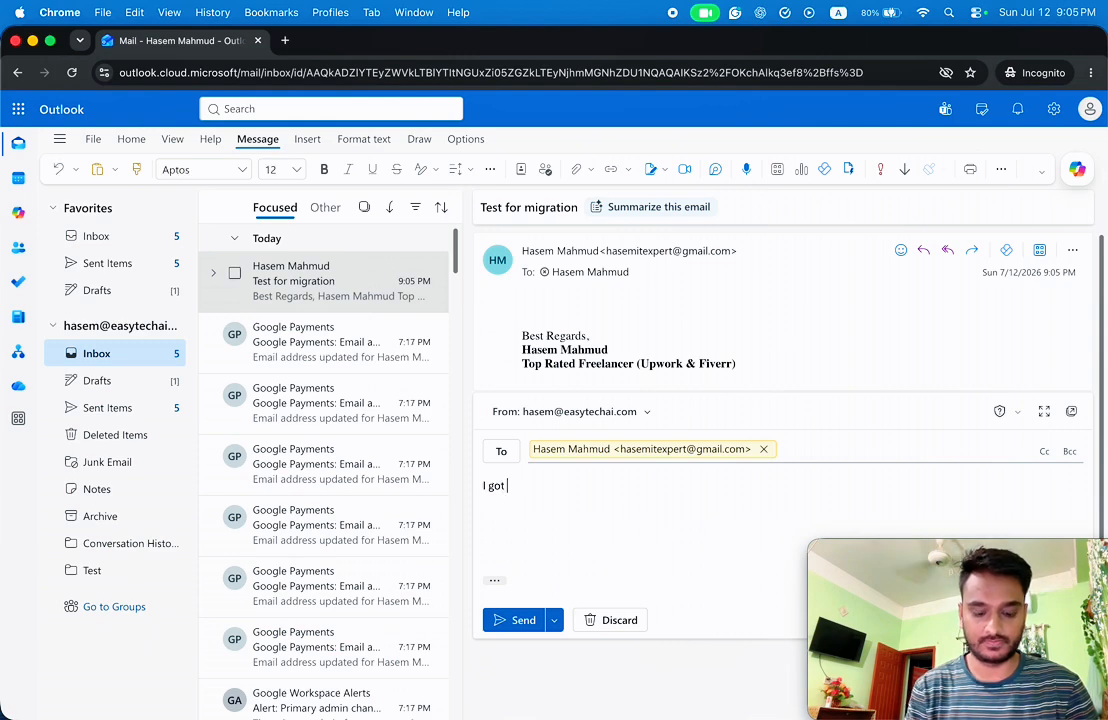
left_click(512, 626)
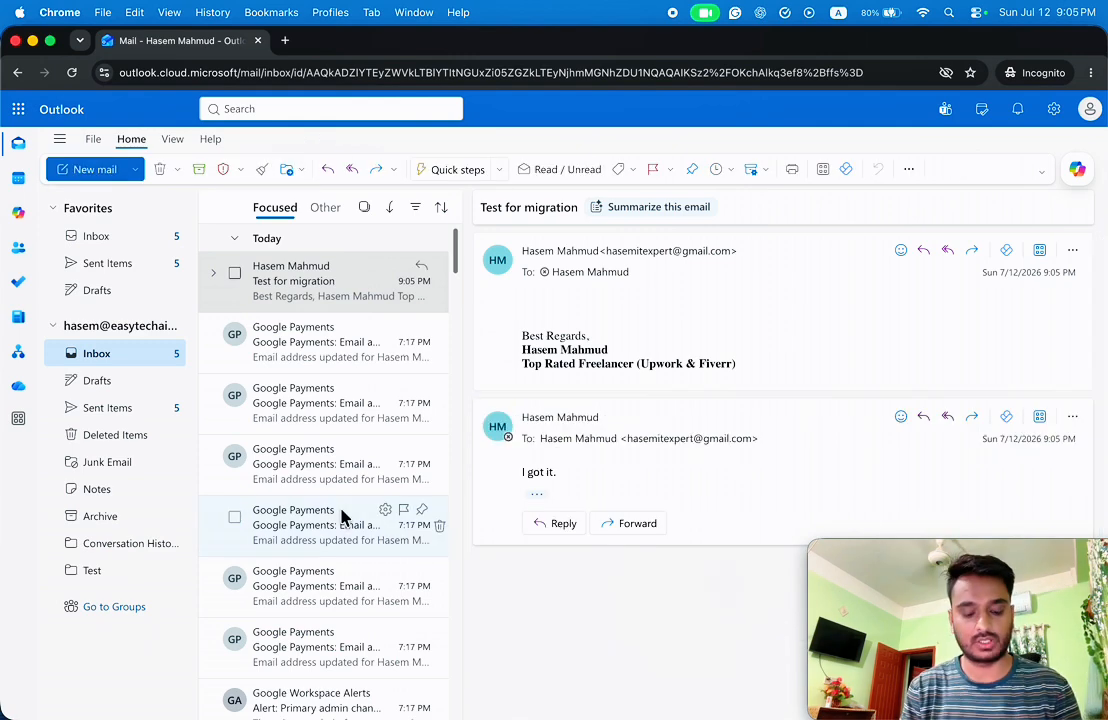